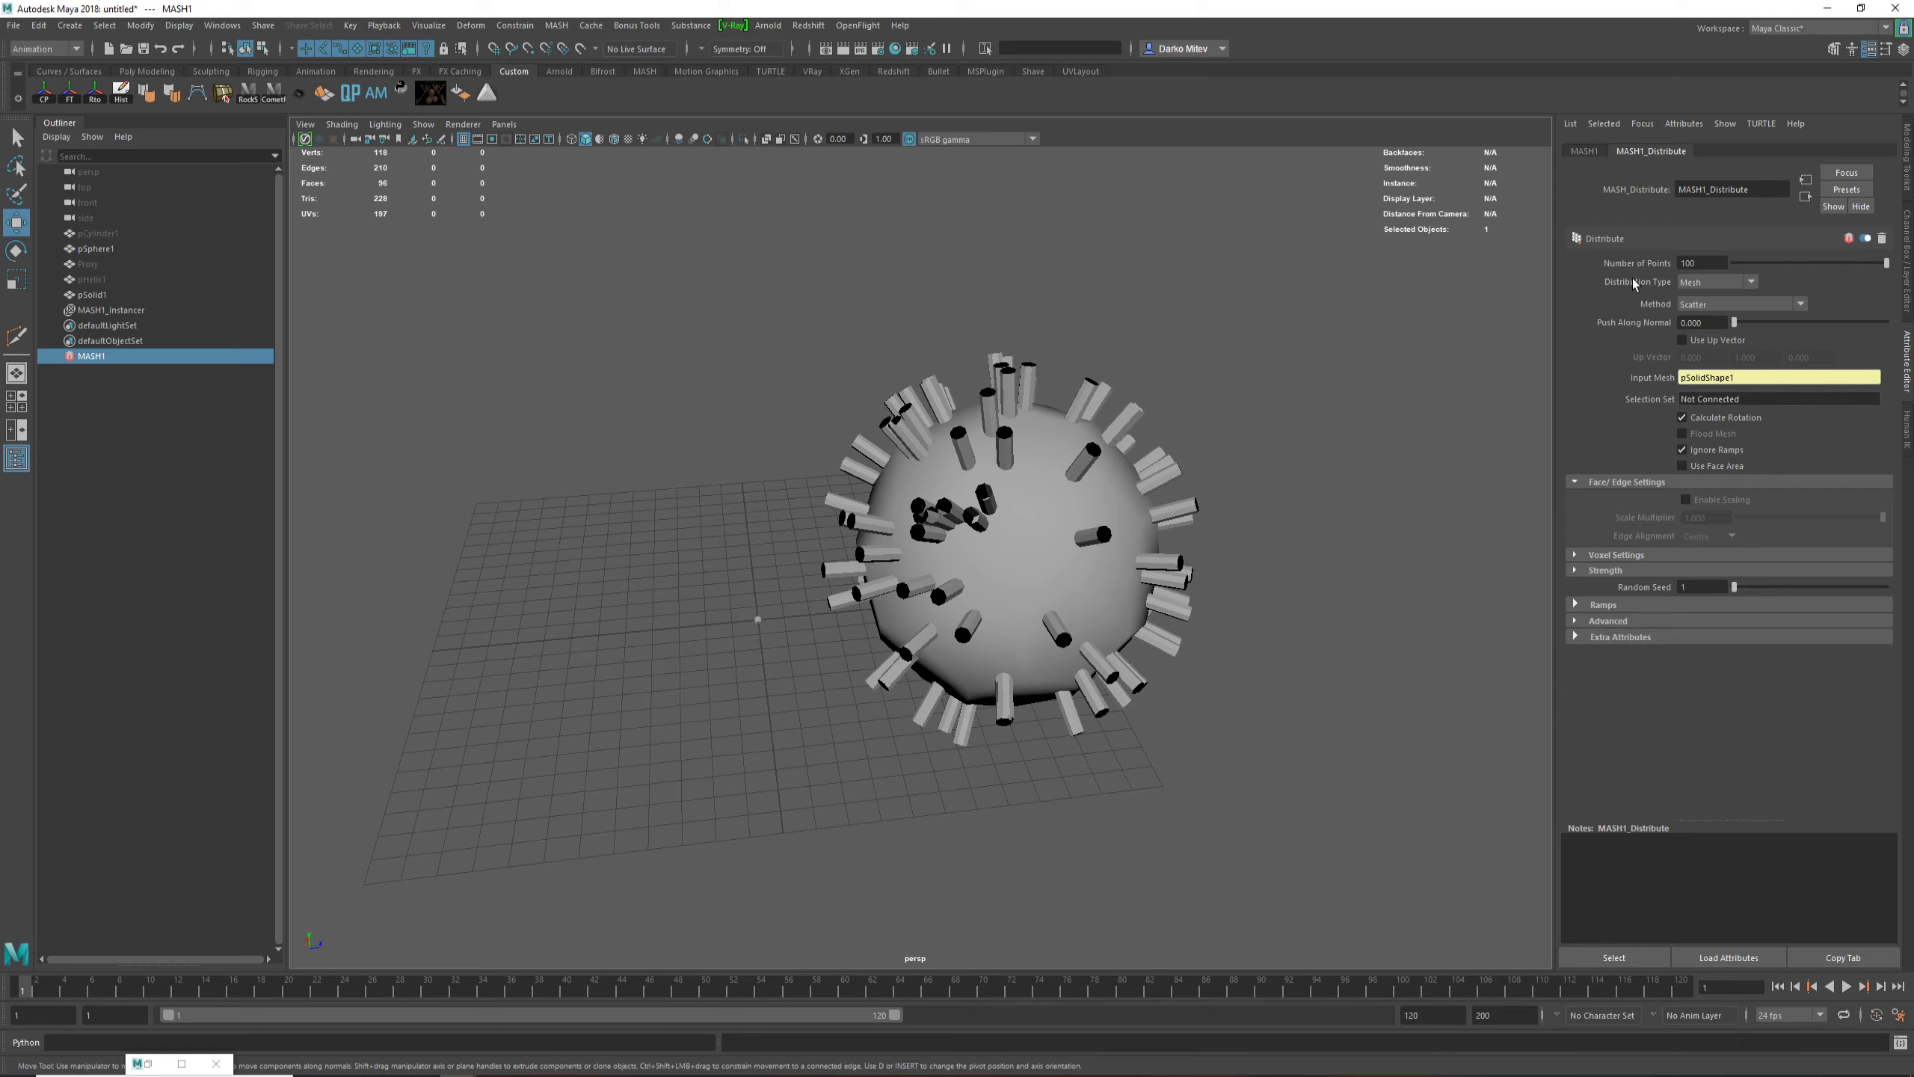
# Step: Set the mesh distribution method of MASH1 to Vertex so the cylinders sit on the solid's vertices
pyautogui.click(1702, 309)
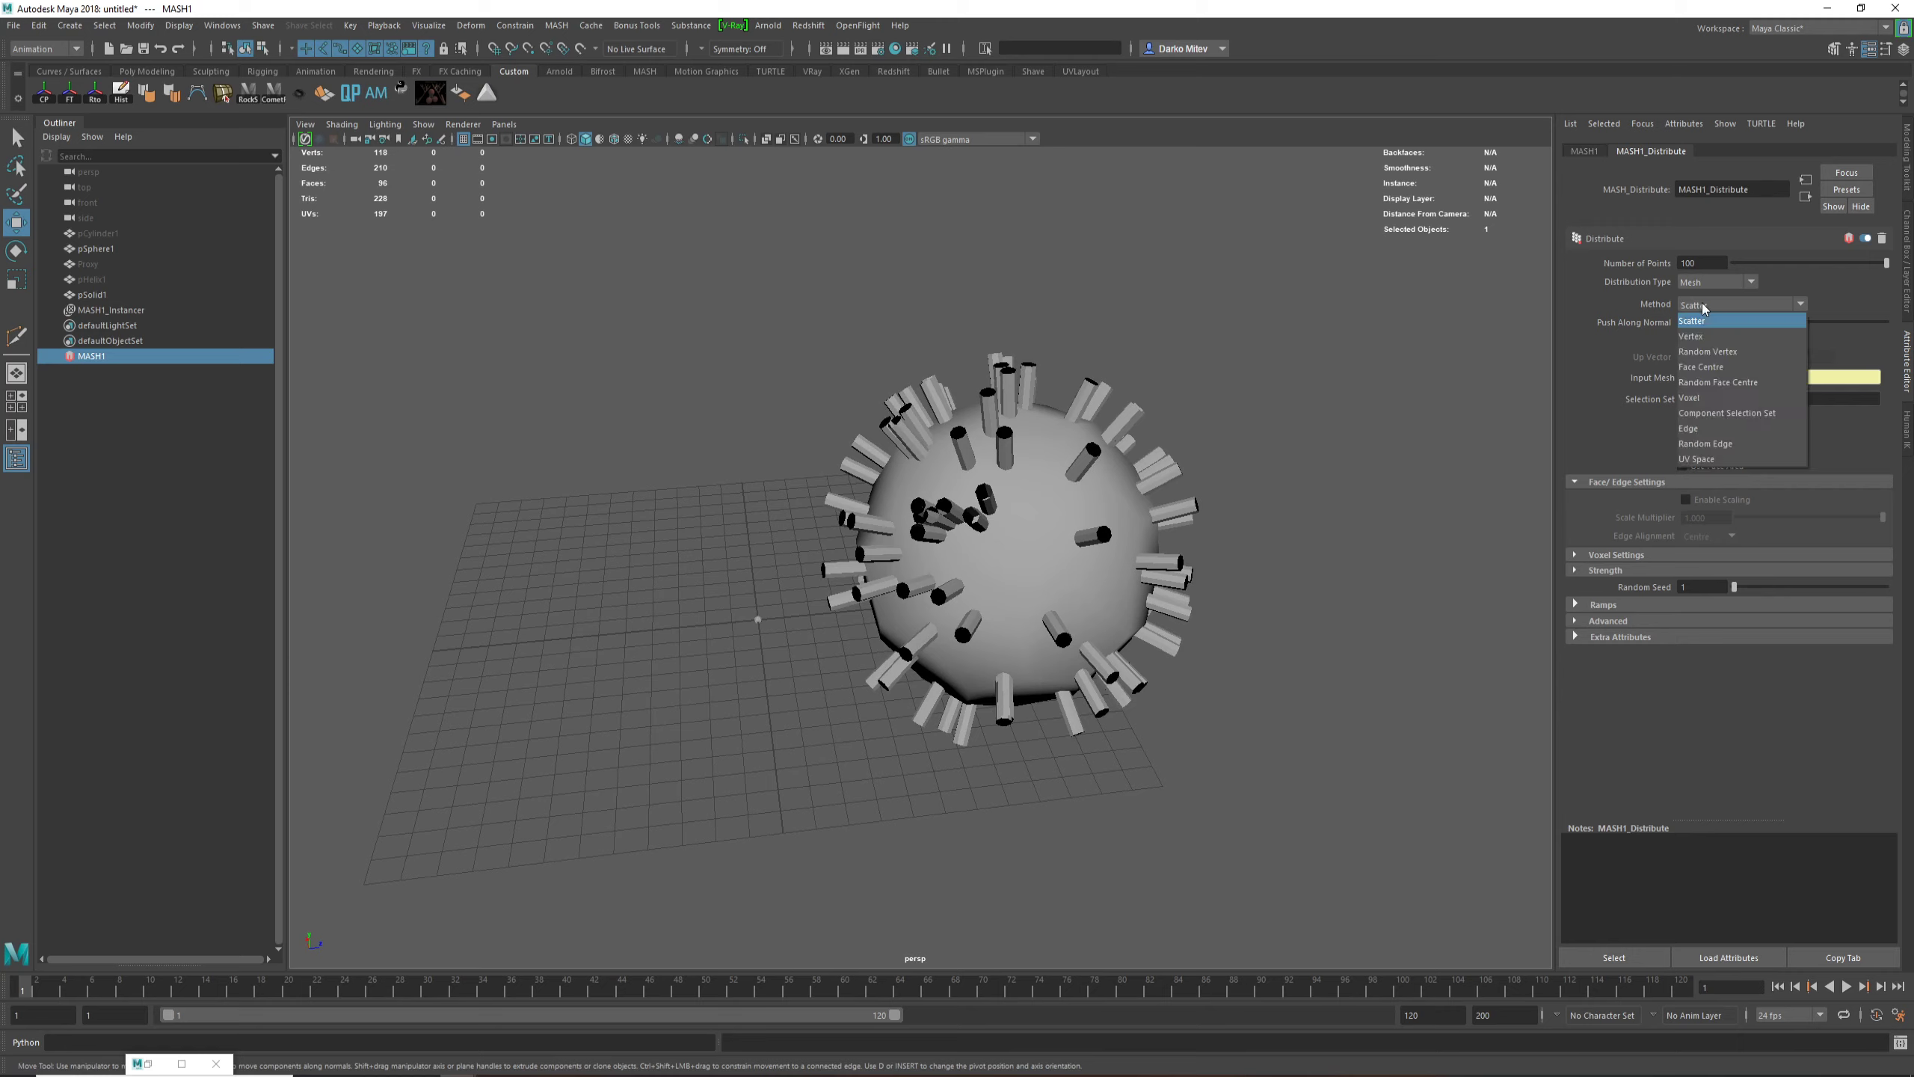
pyautogui.click(1699, 323)
pyautogui.keyDown('alt'); pyautogui.moveTo(1176, 467); pyautogui.dragTo(1055, 494); pyautogui.keyUp('alt')
# Step: Turn on wireframe on shaded in the viewport and inspect the cylinders at the solid's vertices
pyautogui.click(627, 141)
pyautogui.keyDown('alt'); pyautogui.moveTo(1070, 463); pyautogui.dragTo(977, 382, button='middle'); pyautogui.keyUp('alt')
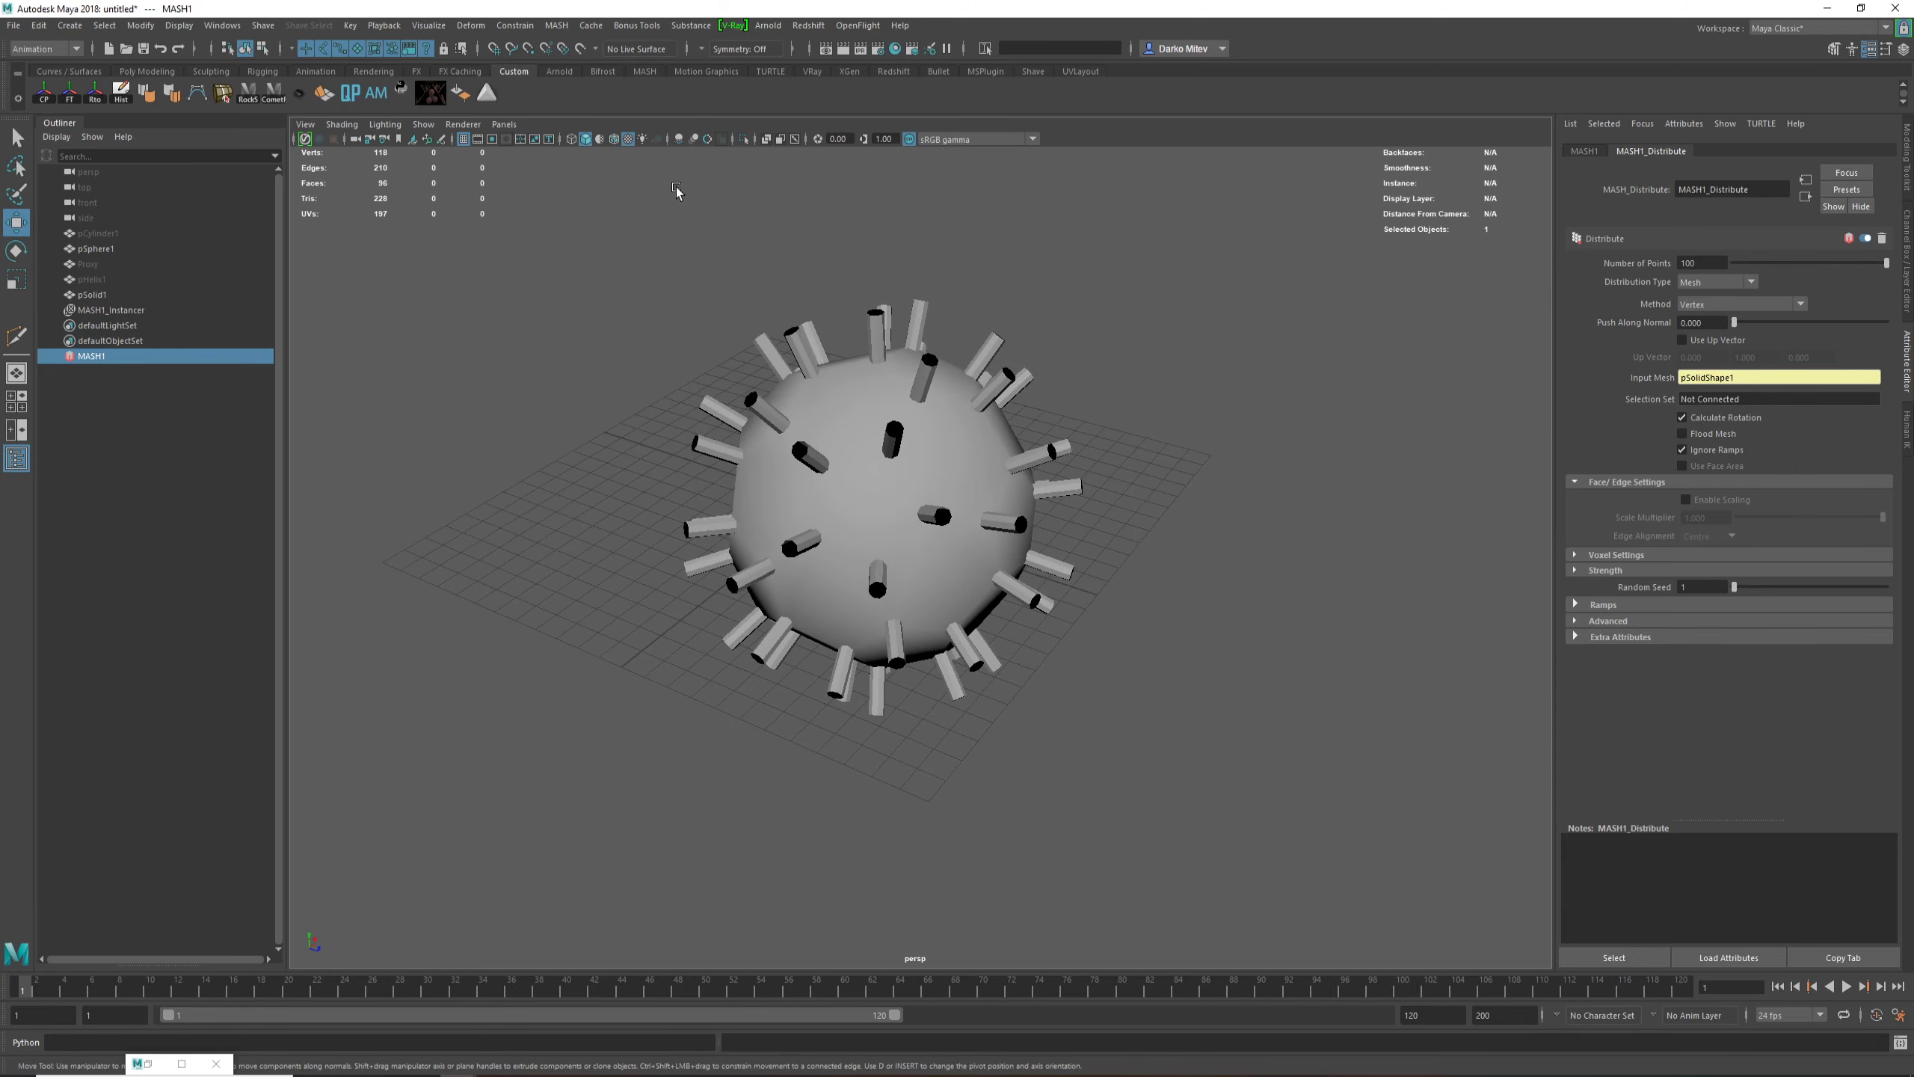
pyautogui.click(614, 140)
pyautogui.keyDown('alt'); pyautogui.moveTo(889, 487); pyautogui.dragTo(1048, 564, button='right'); pyautogui.keyUp('alt')
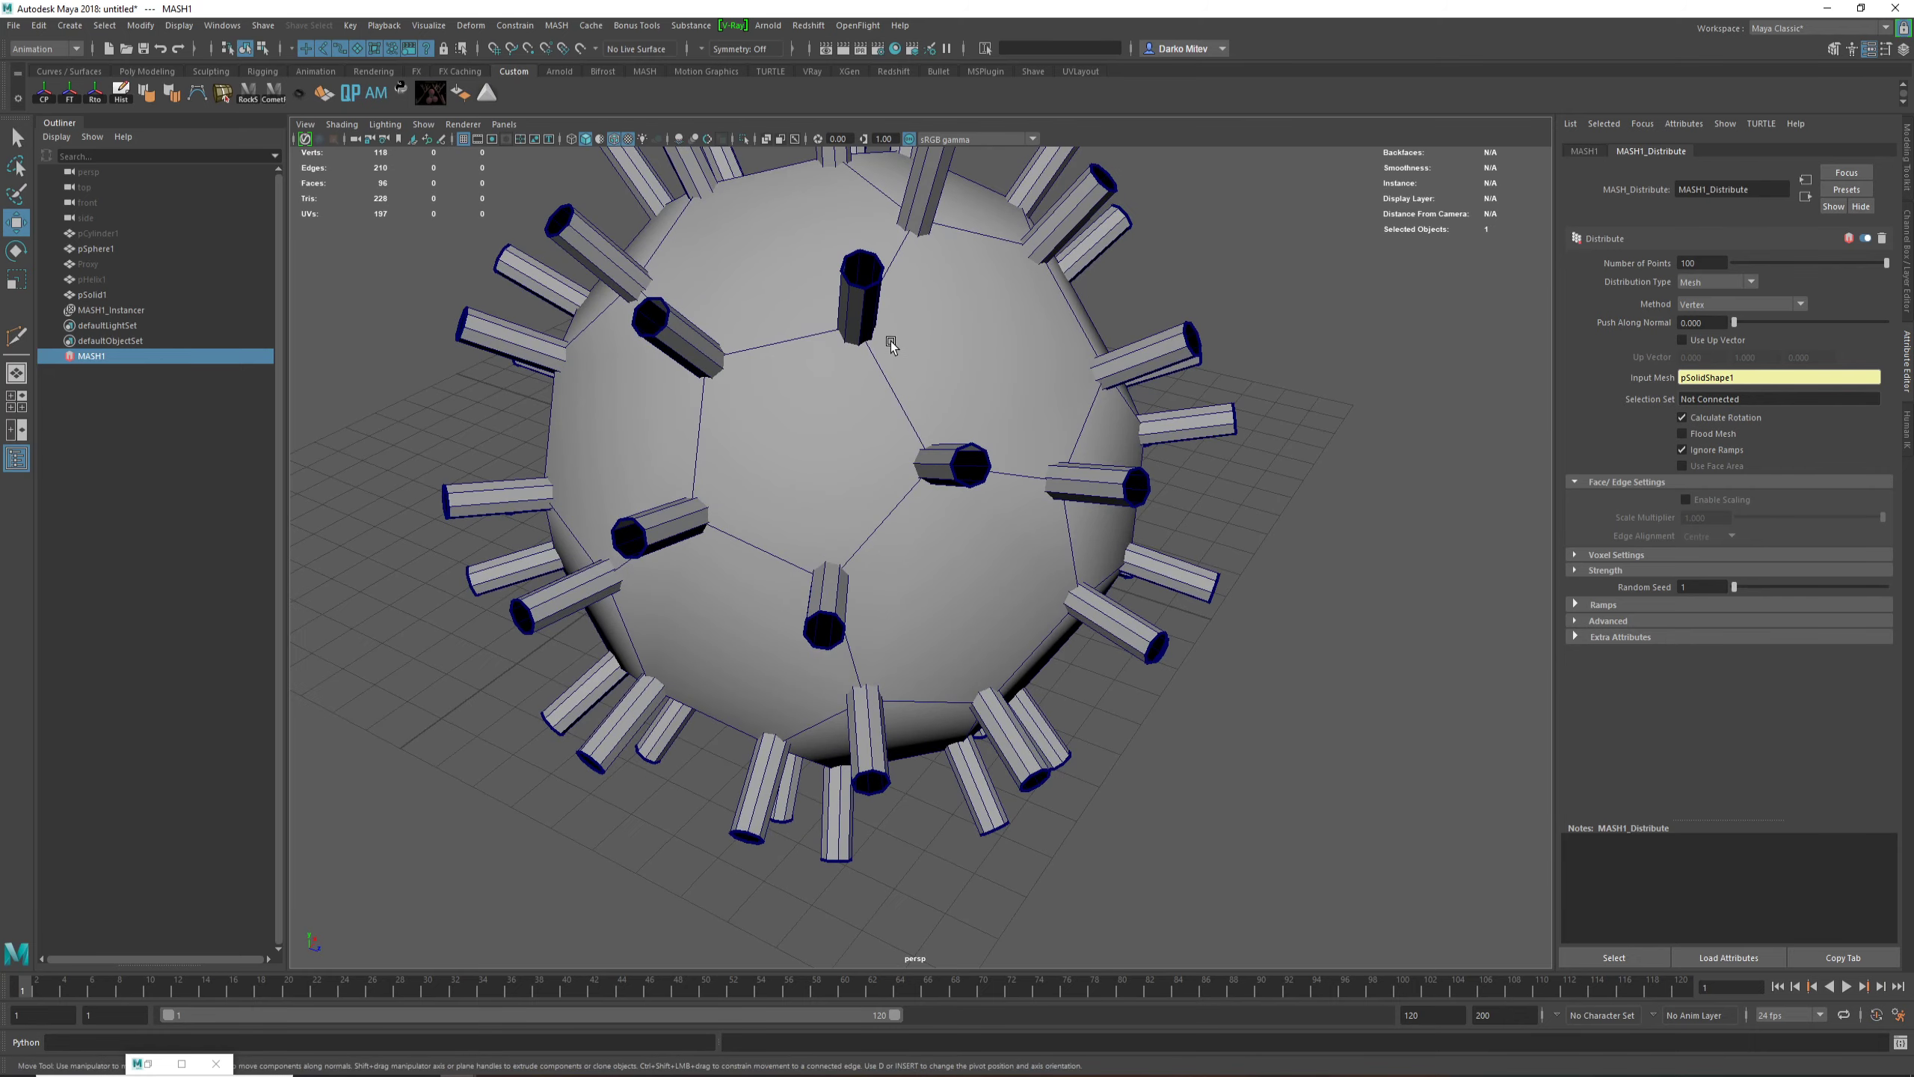
pyautogui.scroll(-3, 980, 467)
pyautogui.keyDown('alt'); pyautogui.moveTo(1030, 522); pyautogui.dragTo(956, 281); pyautogui.keyUp('alt')
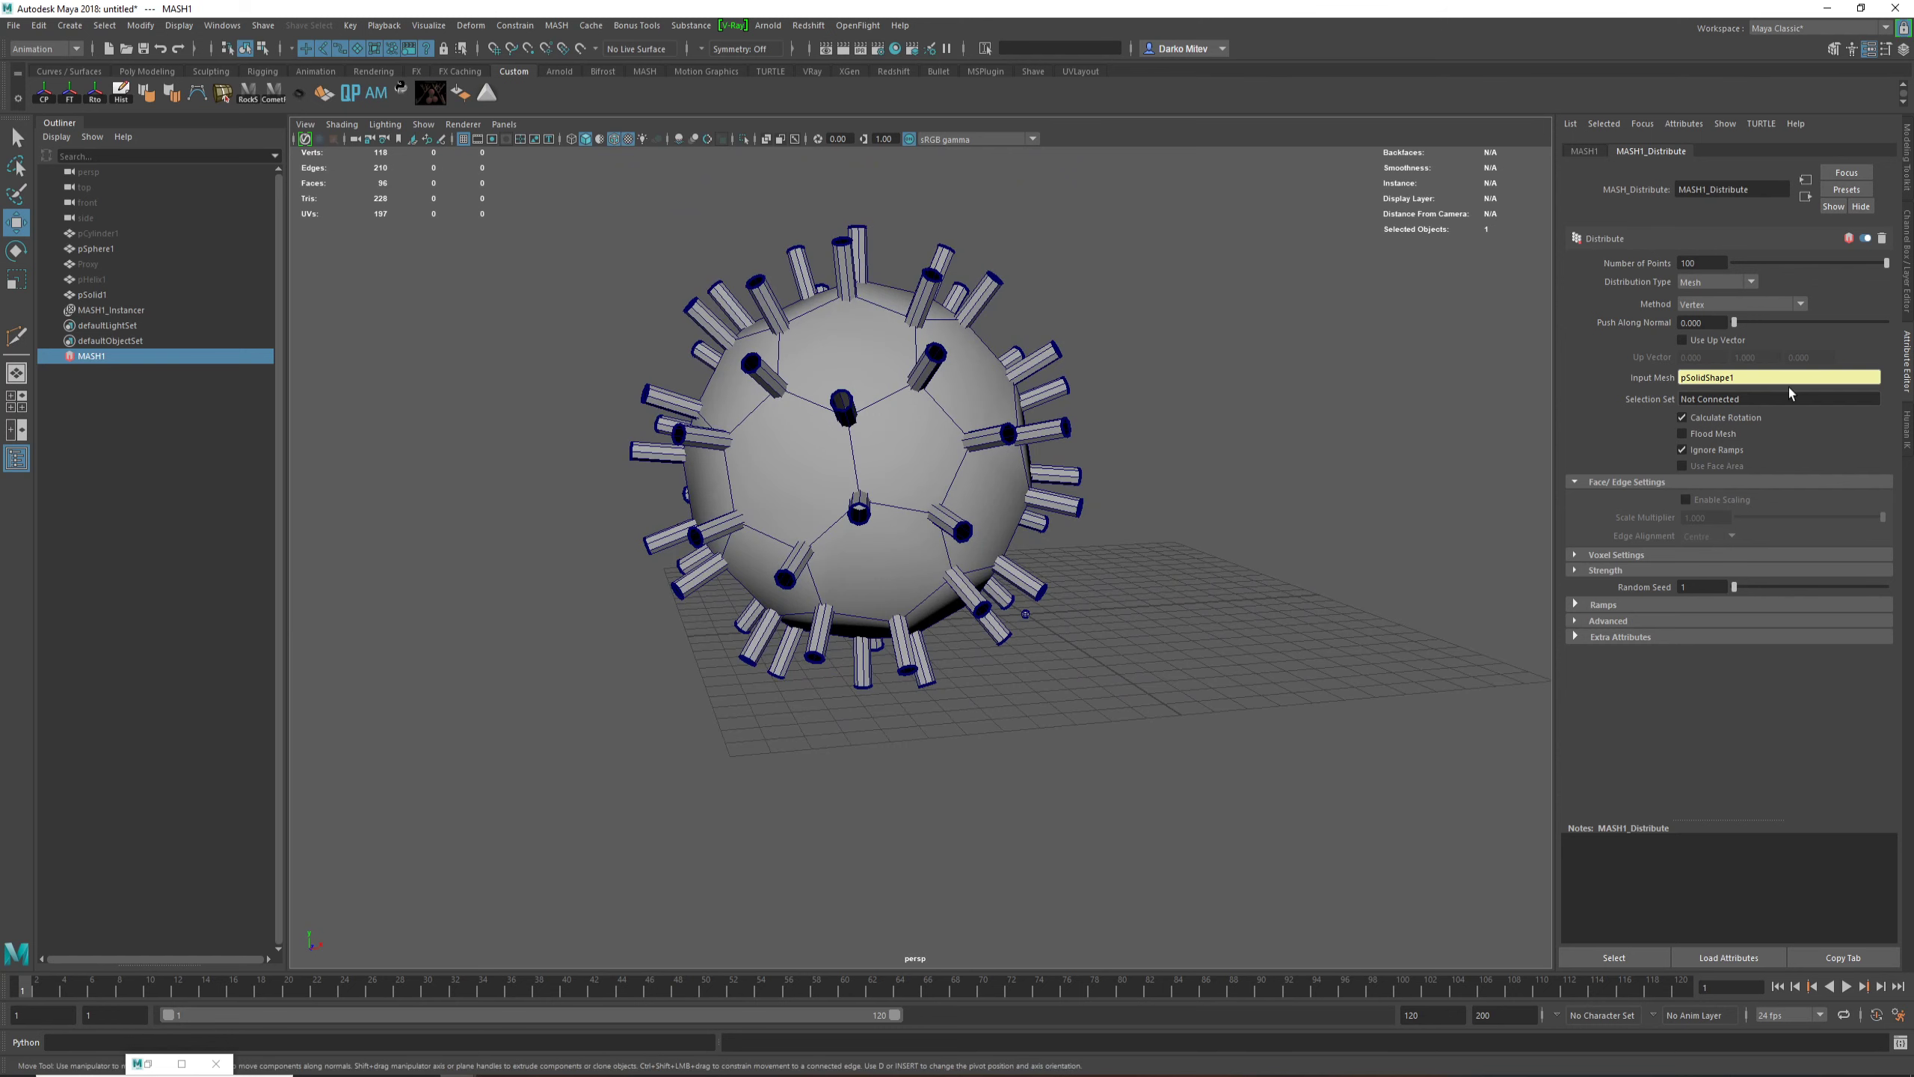
pyautogui.scroll(-2, 1248, 397)
# Step: Set the mesh distribution method of MASH1 to Edge so the cylinders follow the solid's edges
pyautogui.click(1713, 305)
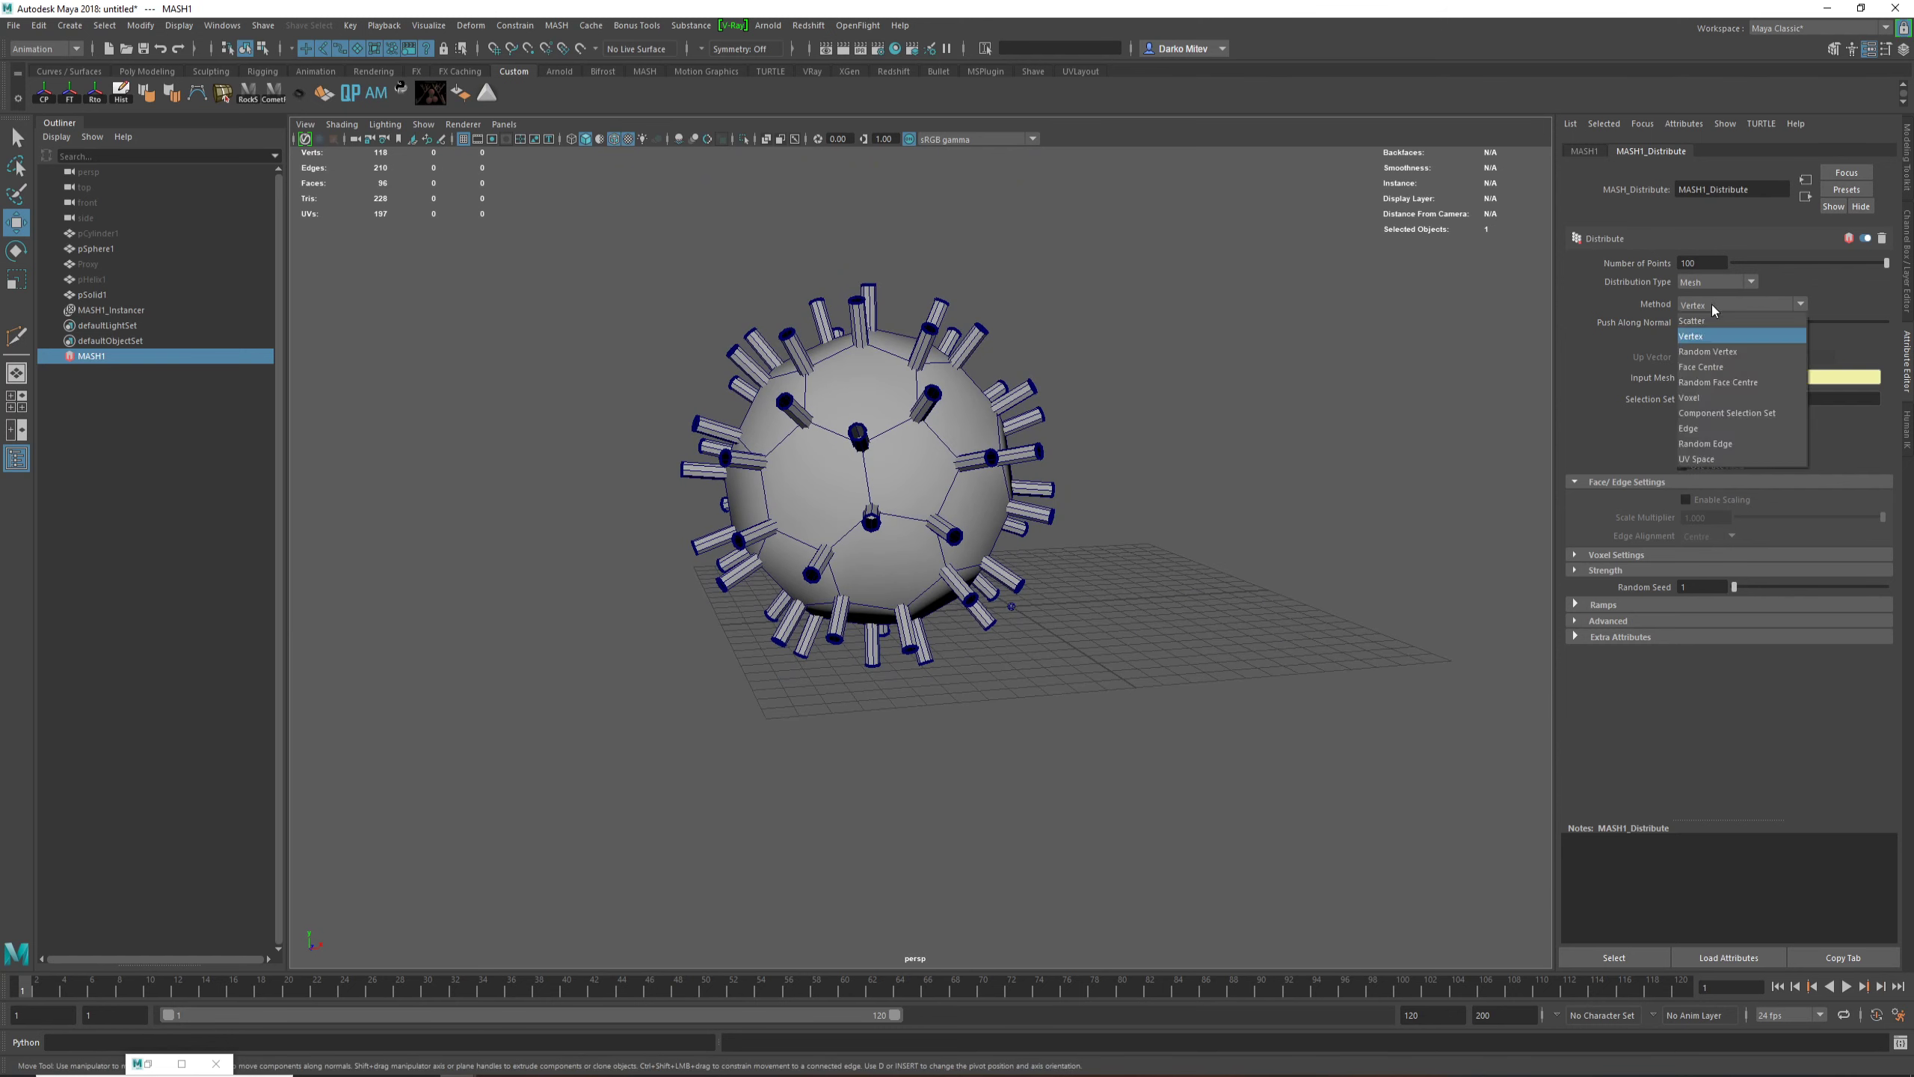
pyautogui.click(1699, 429)
pyautogui.keyDown('alt'); pyautogui.moveTo(1298, 416); pyautogui.dragTo(1364, 481); pyautogui.keyUp('alt')
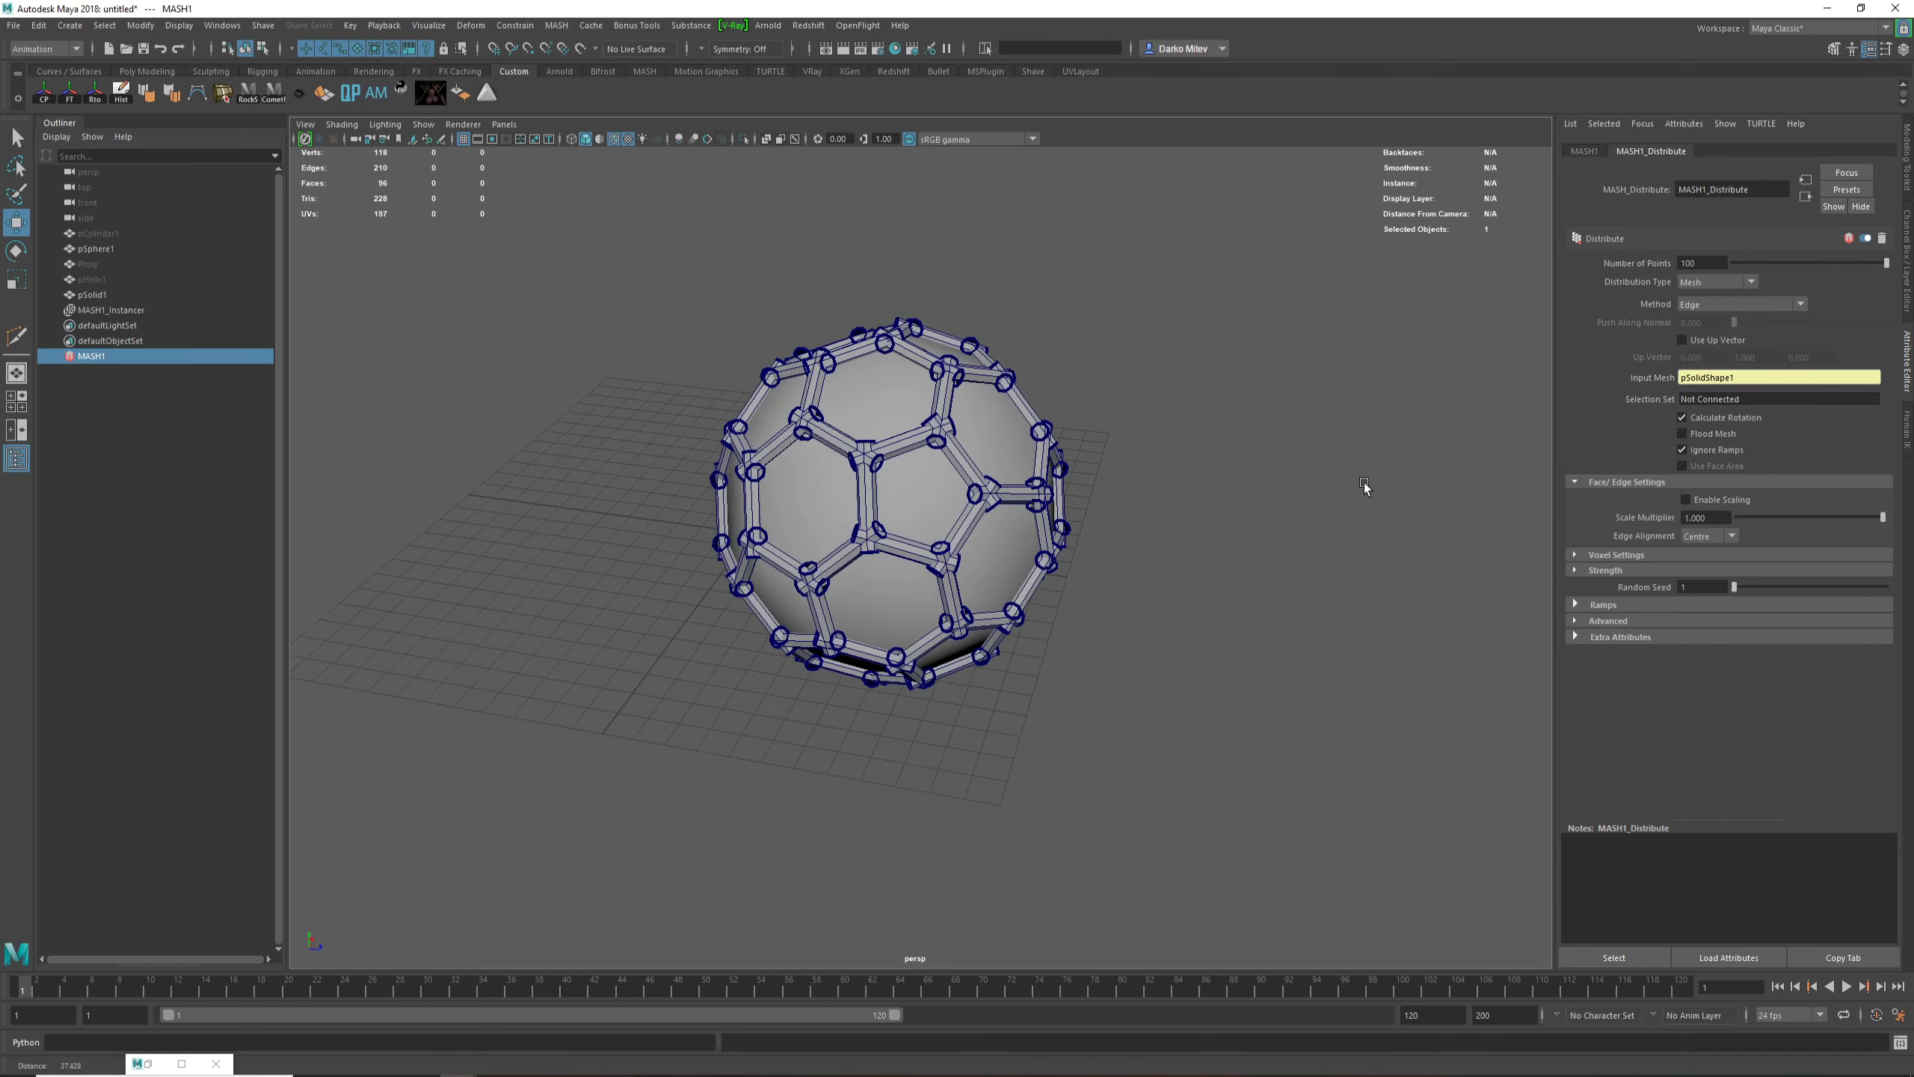
pyautogui.keyDown('alt'); pyautogui.moveTo(1364, 481); pyautogui.dragTo(1489, 482, button='right'); pyautogui.keyUp('alt')
pyautogui.keyDown('alt'); pyautogui.moveTo(1281, 495); pyautogui.dragTo(1163, 478, button='right'); pyautogui.keyUp('alt')
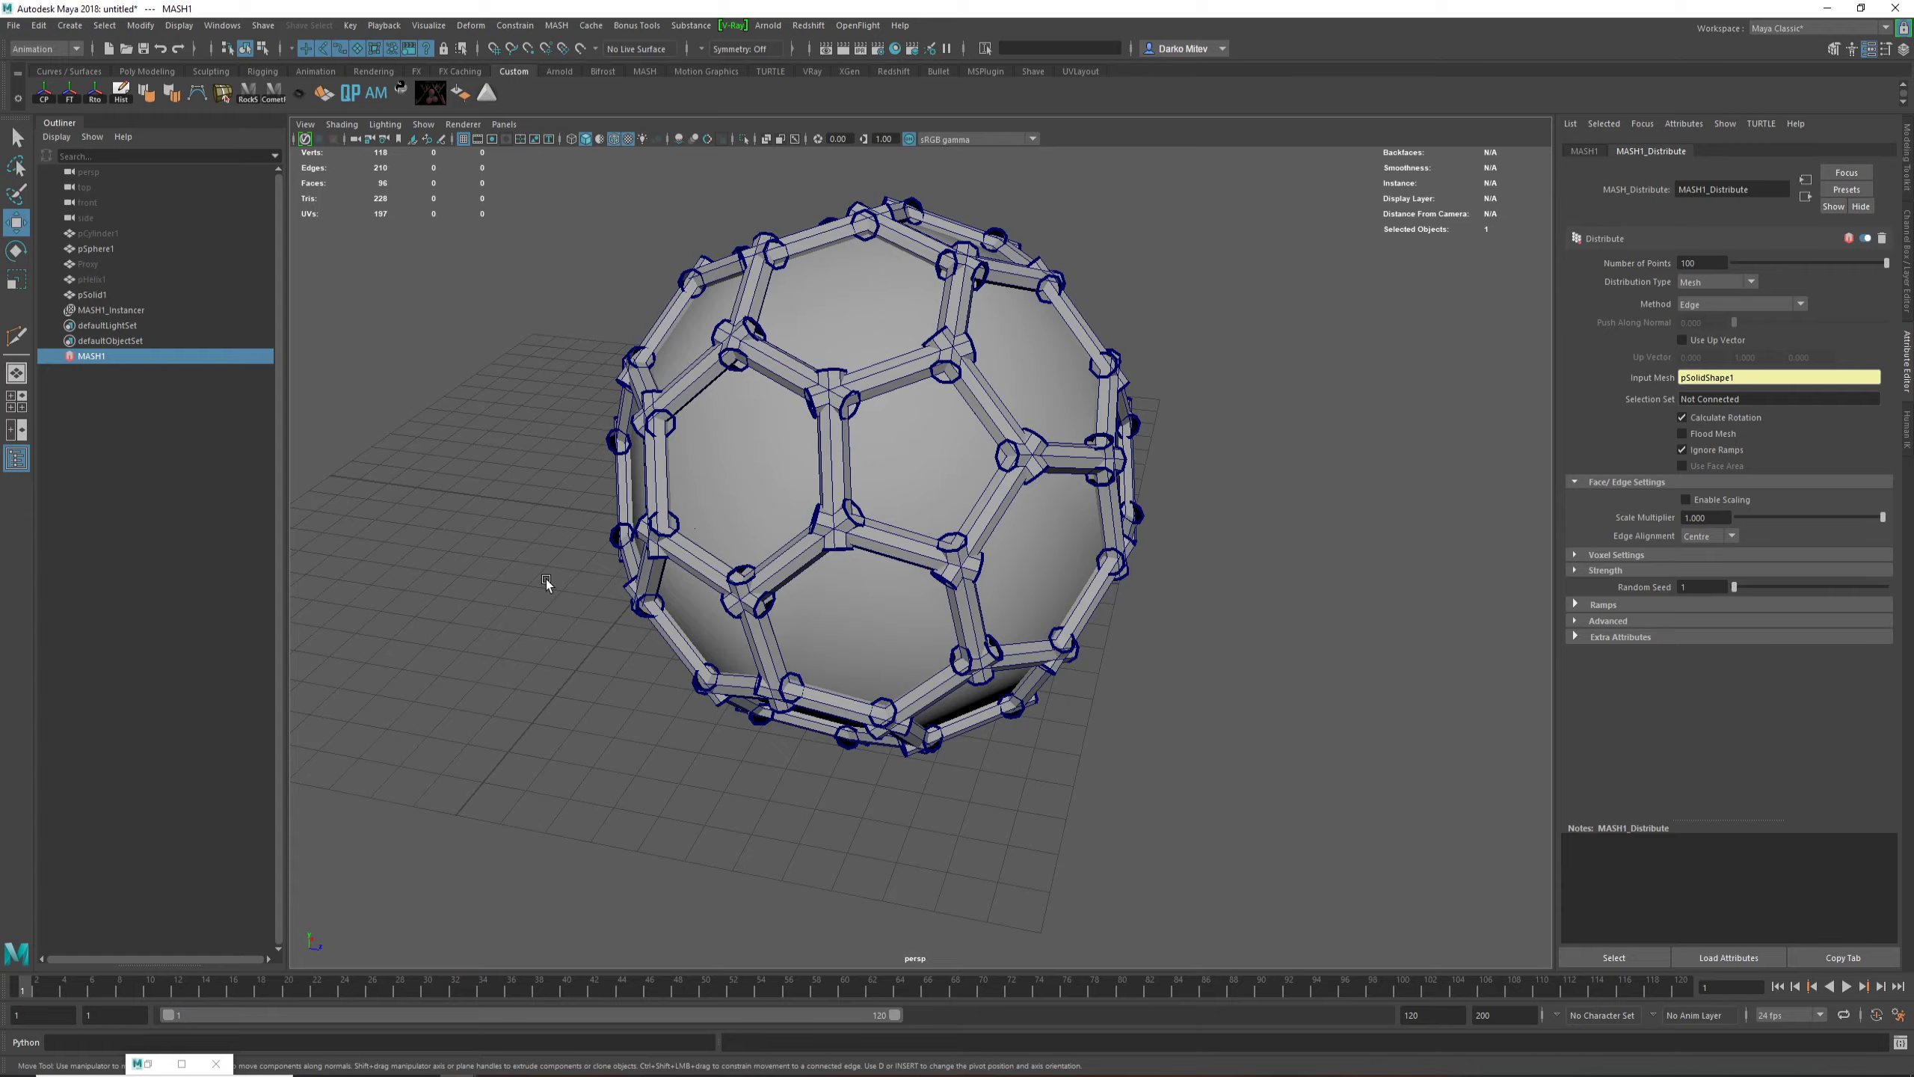
pyautogui.keyDown('alt'); pyautogui.moveTo(832, 328); pyautogui.dragTo(898, 189); pyautogui.keyUp('alt')
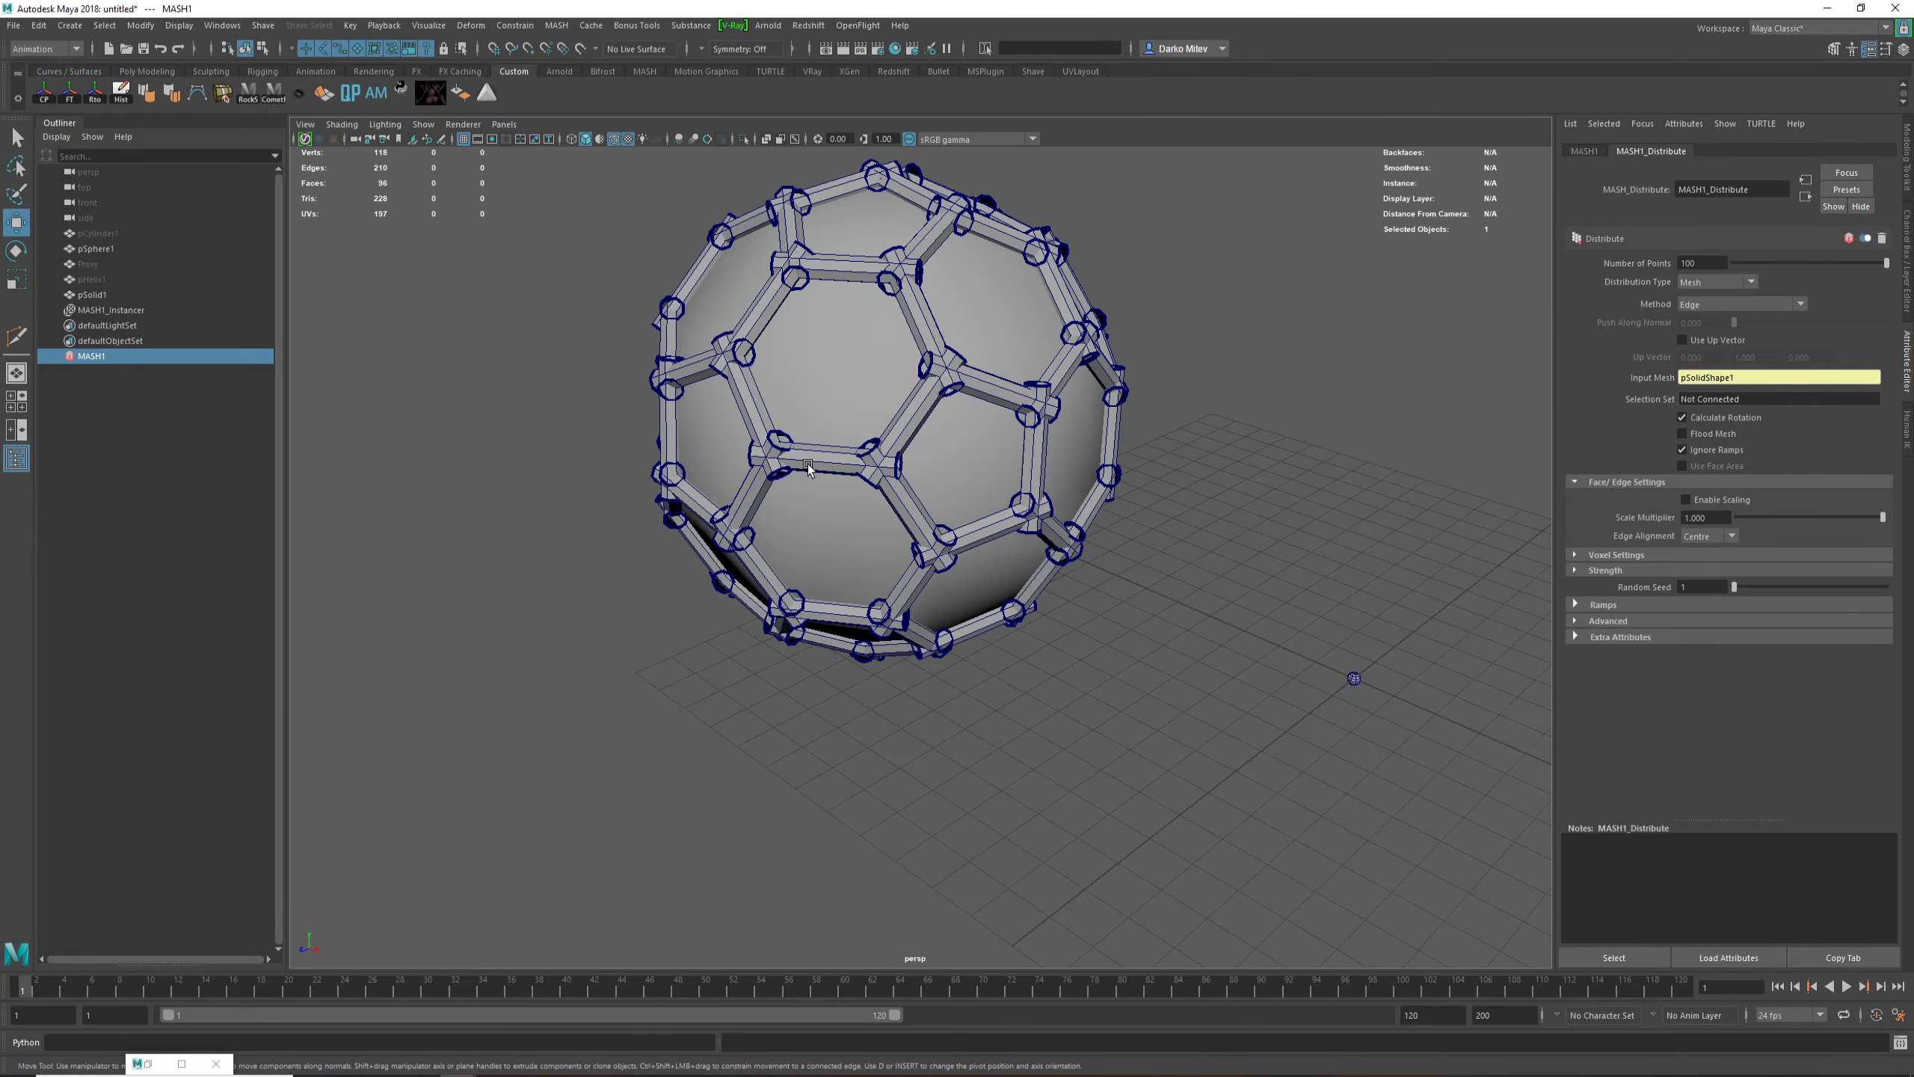
pyautogui.keyDown('alt'); pyautogui.moveTo(1161, 584); pyautogui.dragTo(1208, 574); pyautogui.keyUp('alt')
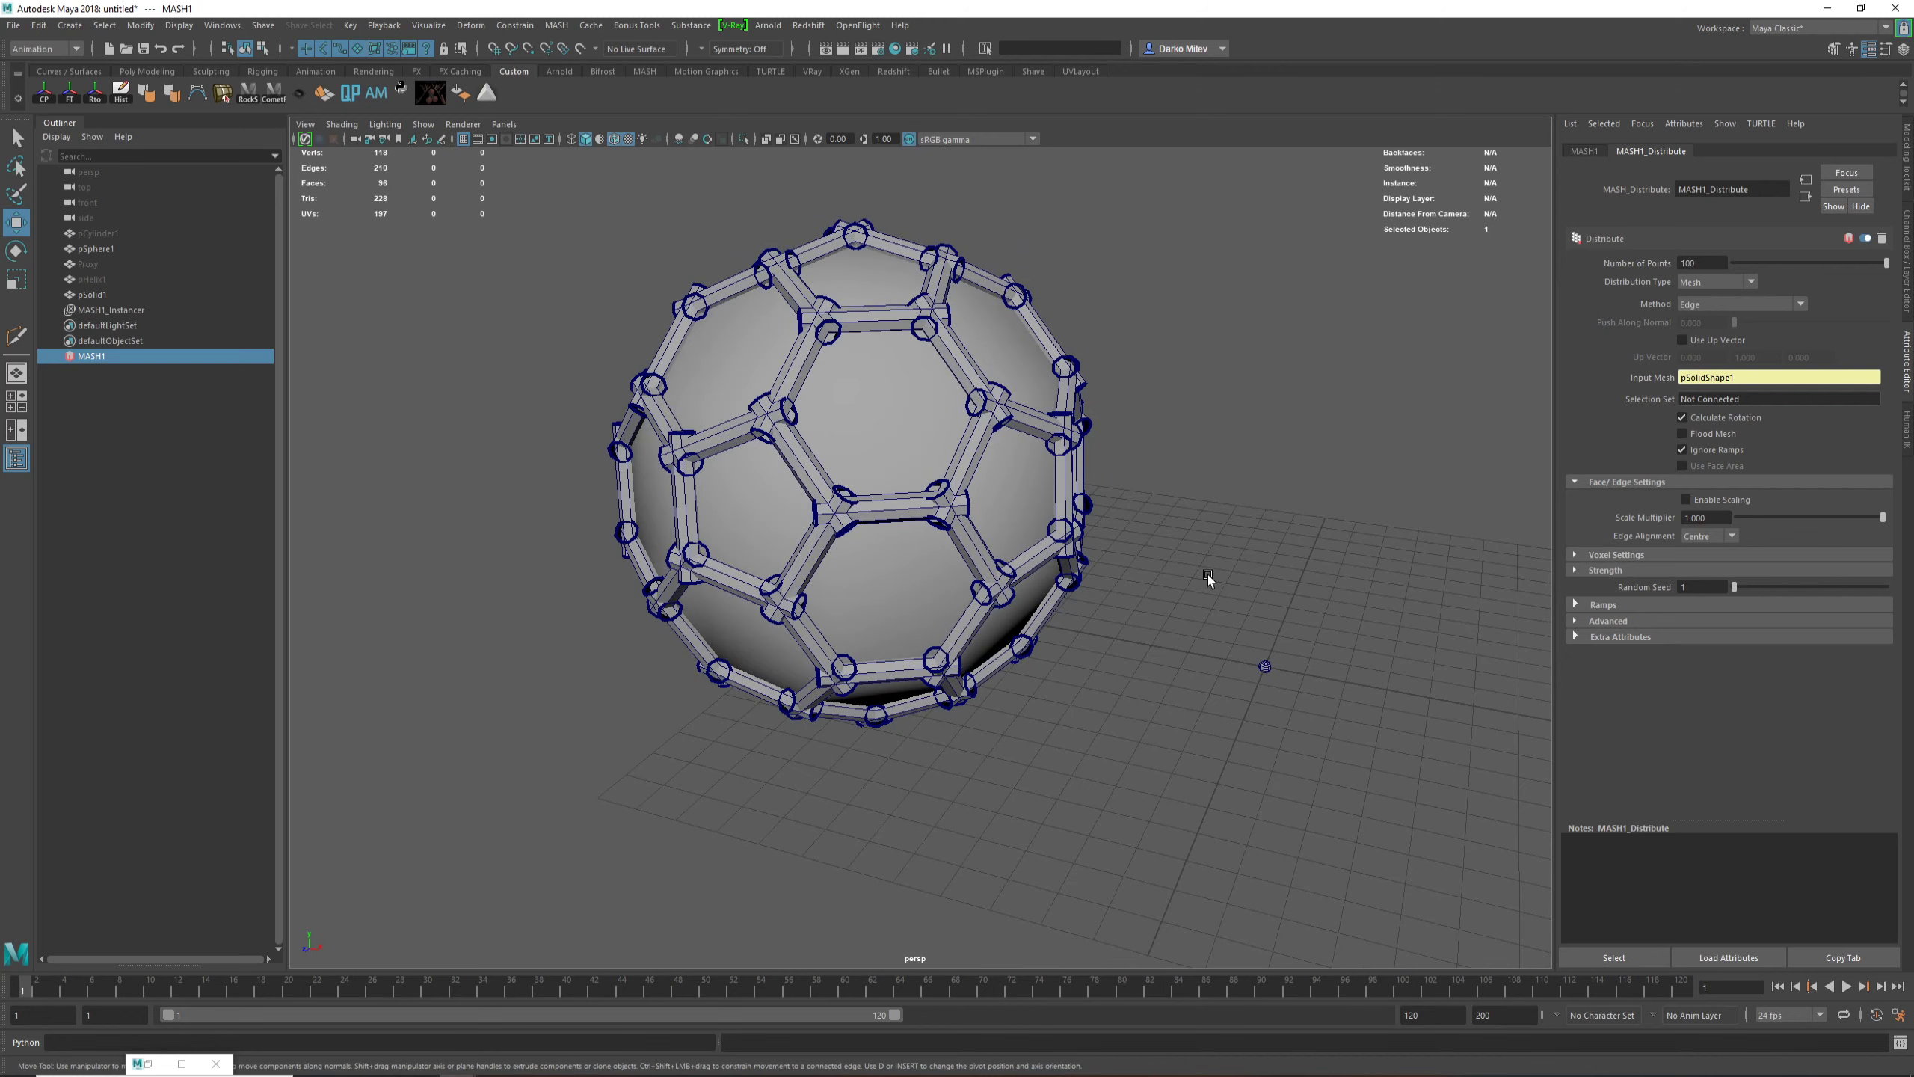
# Step: Unhide the source cylinder pCylinder1, try scaling it to resize the edge instances, and undo the scaling
pyautogui.click(143, 233)
pyautogui.keyDown('alt'); pyautogui.moveTo(1257, 641); pyautogui.dragTo(1221, 612); pyautogui.keyUp('alt')
pyautogui.press('r')
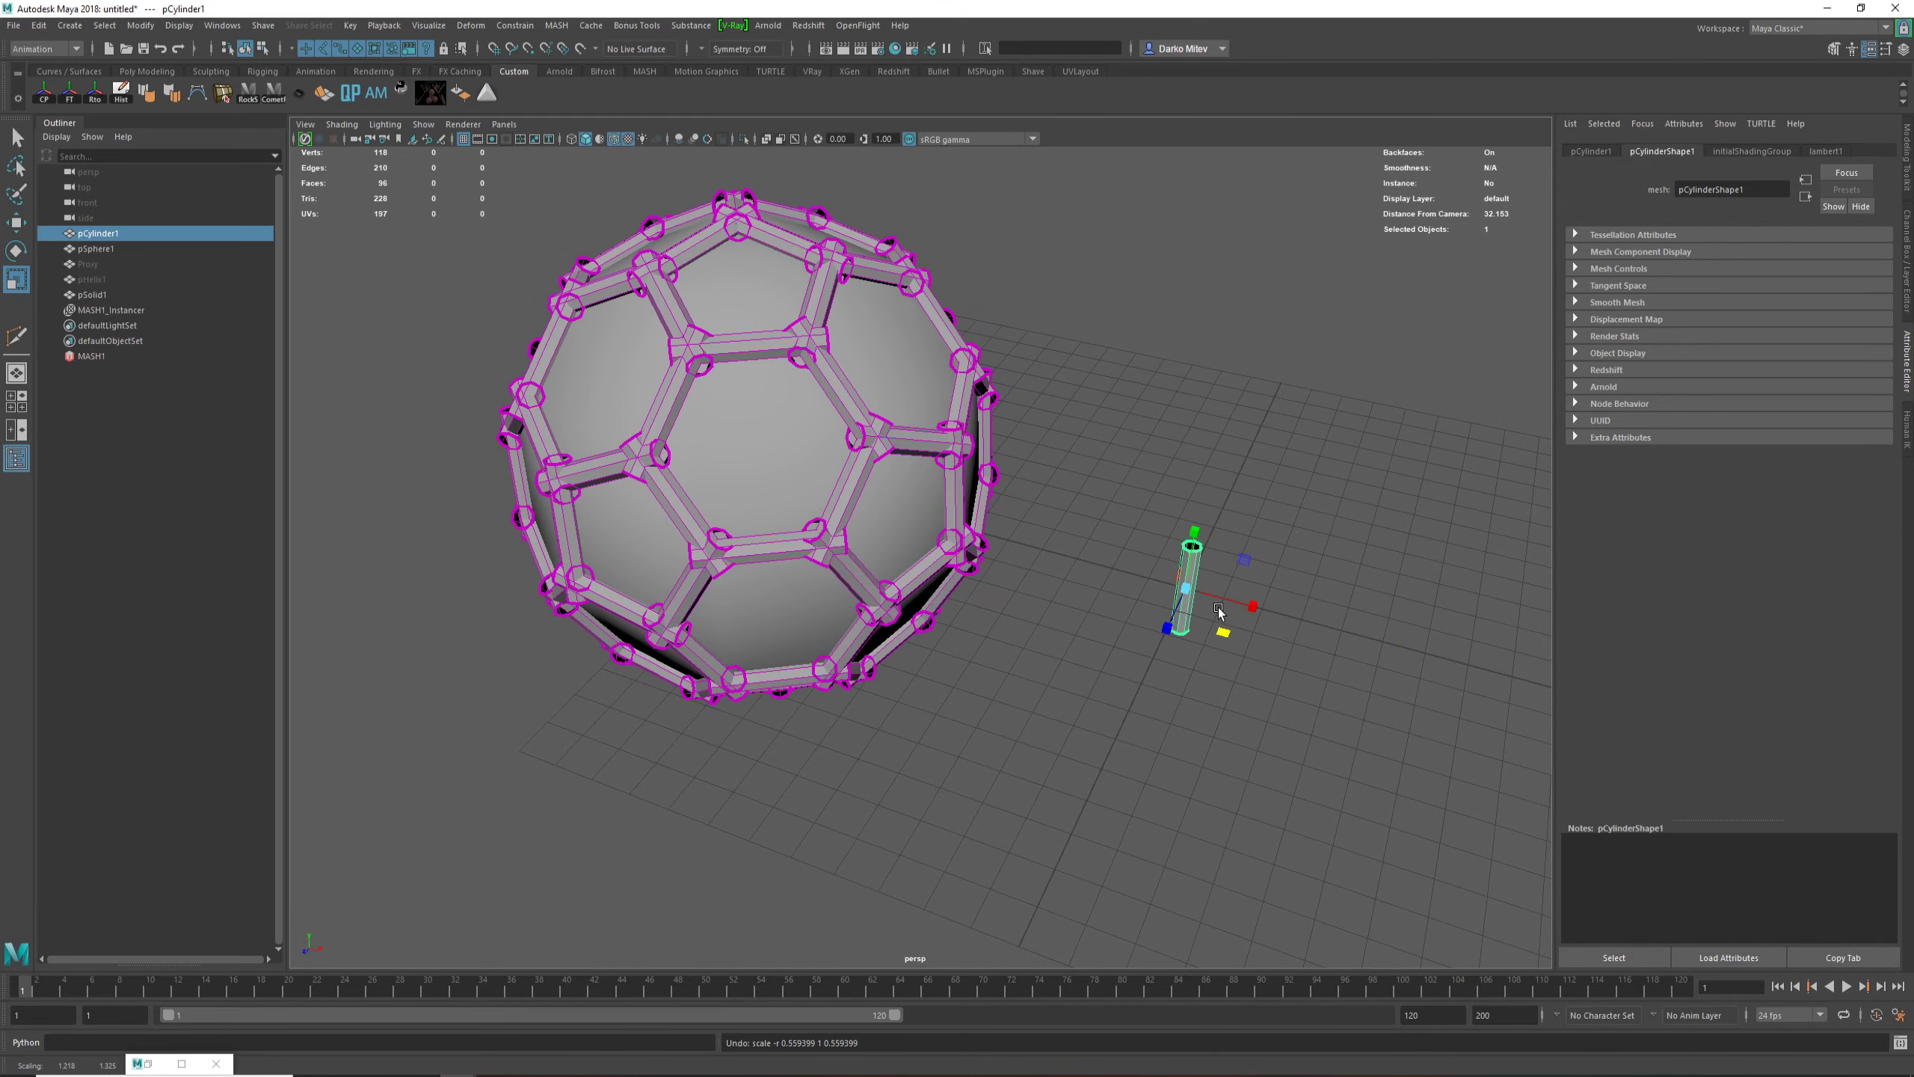
pyautogui.keyDown('alt'); pyautogui.moveTo(1221, 612); pyautogui.dragTo(1249, 642, button='right'); pyautogui.keyUp('alt')
pyautogui.moveTo(1240, 581); pyautogui.dragTo(1265, 612)
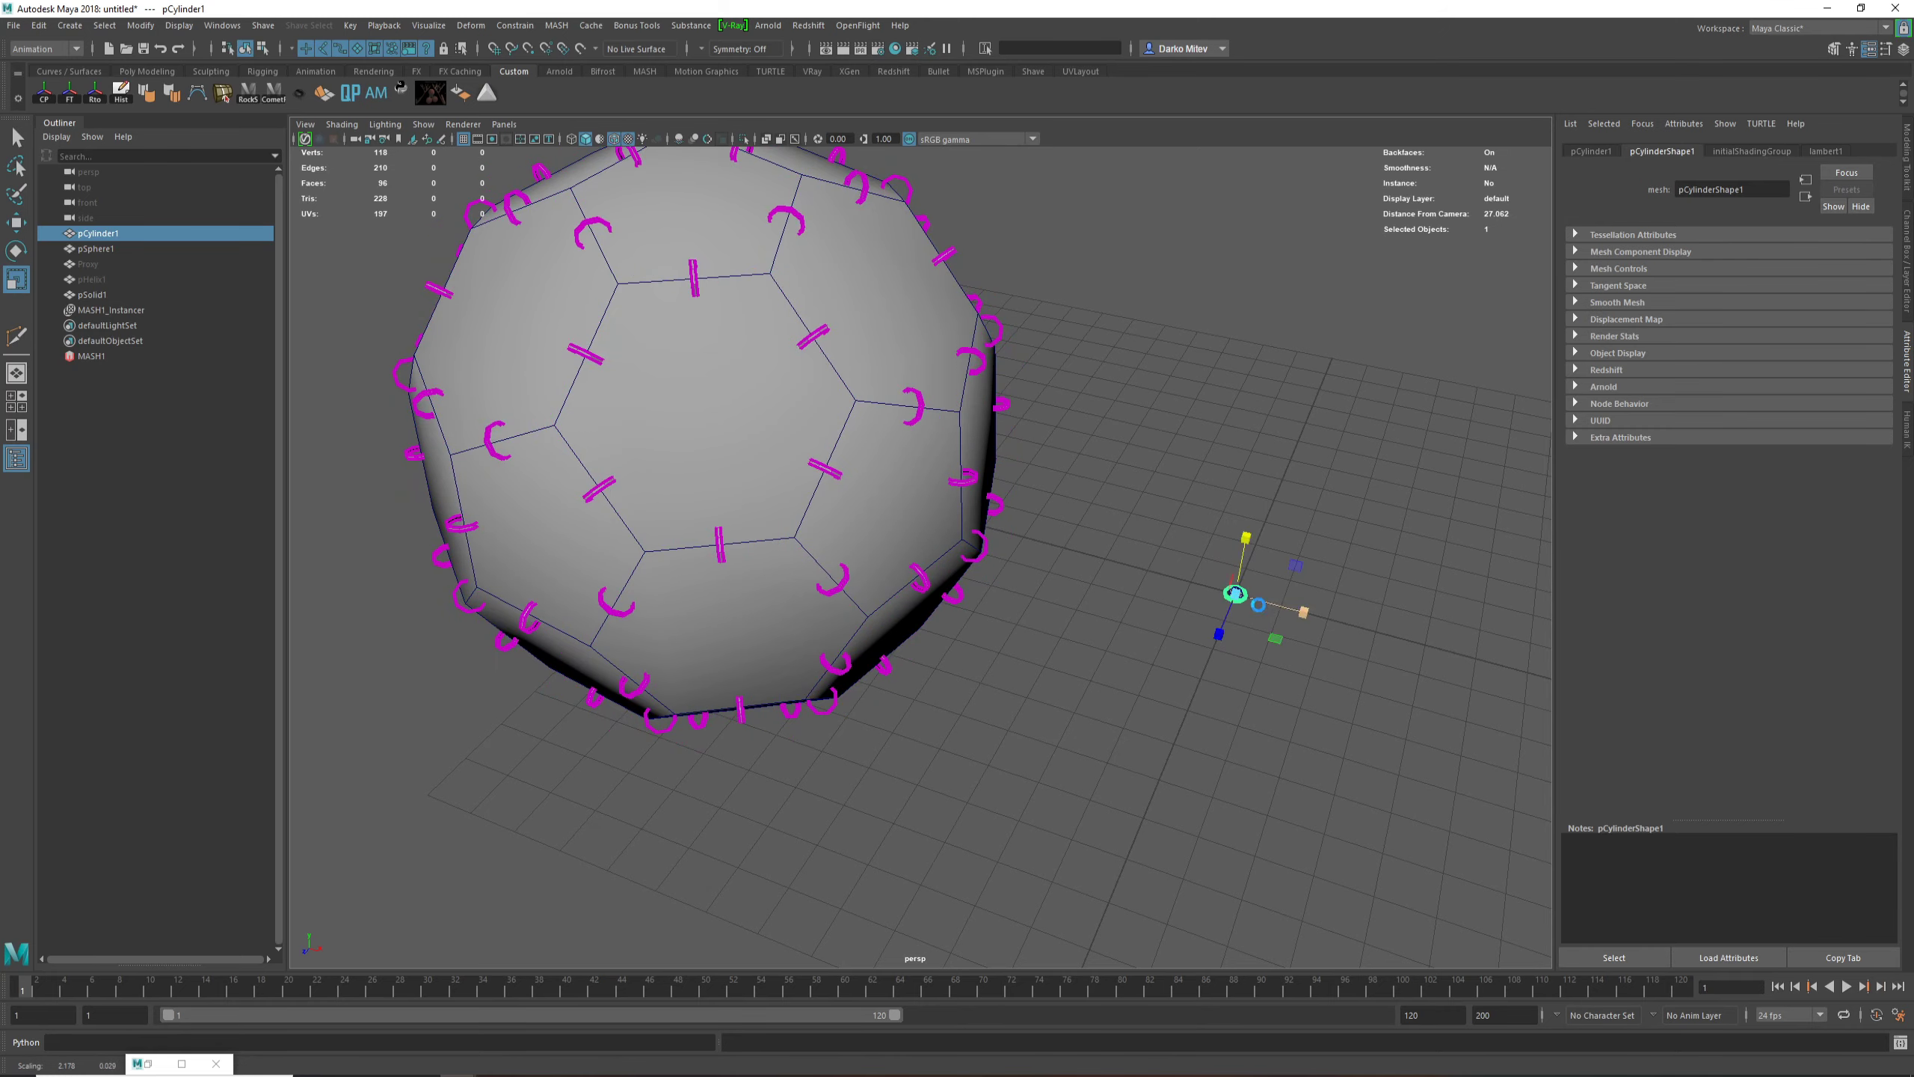
pyautogui.hotkey('ctrl', 'z')
# Step: Try shortening the source cylinder along its height to fit the edges, and undo the change
pyautogui.keyDown('alt'); pyautogui.moveTo(1050, 483); pyautogui.dragTo(1248, 652); pyautogui.keyUp('alt')
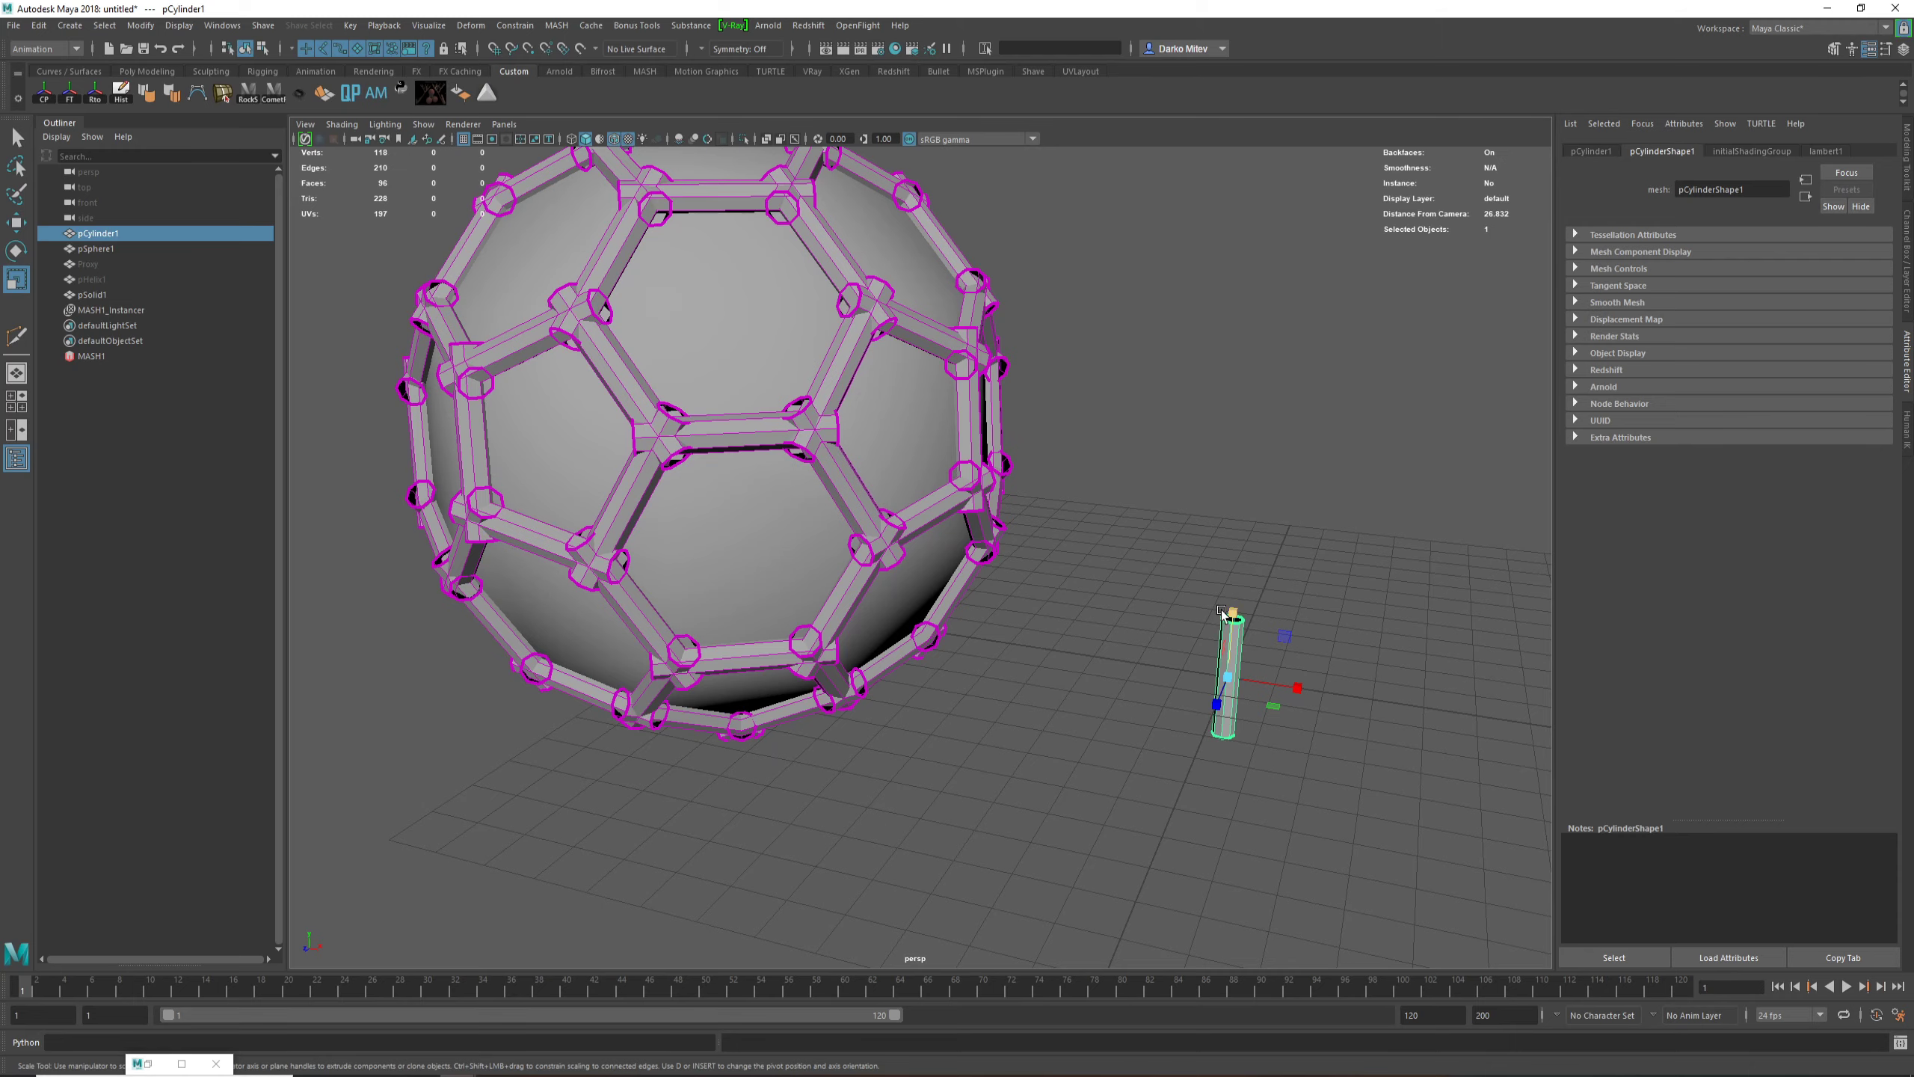
pyautogui.moveTo(1222, 612); pyautogui.dragTo(962, 435)
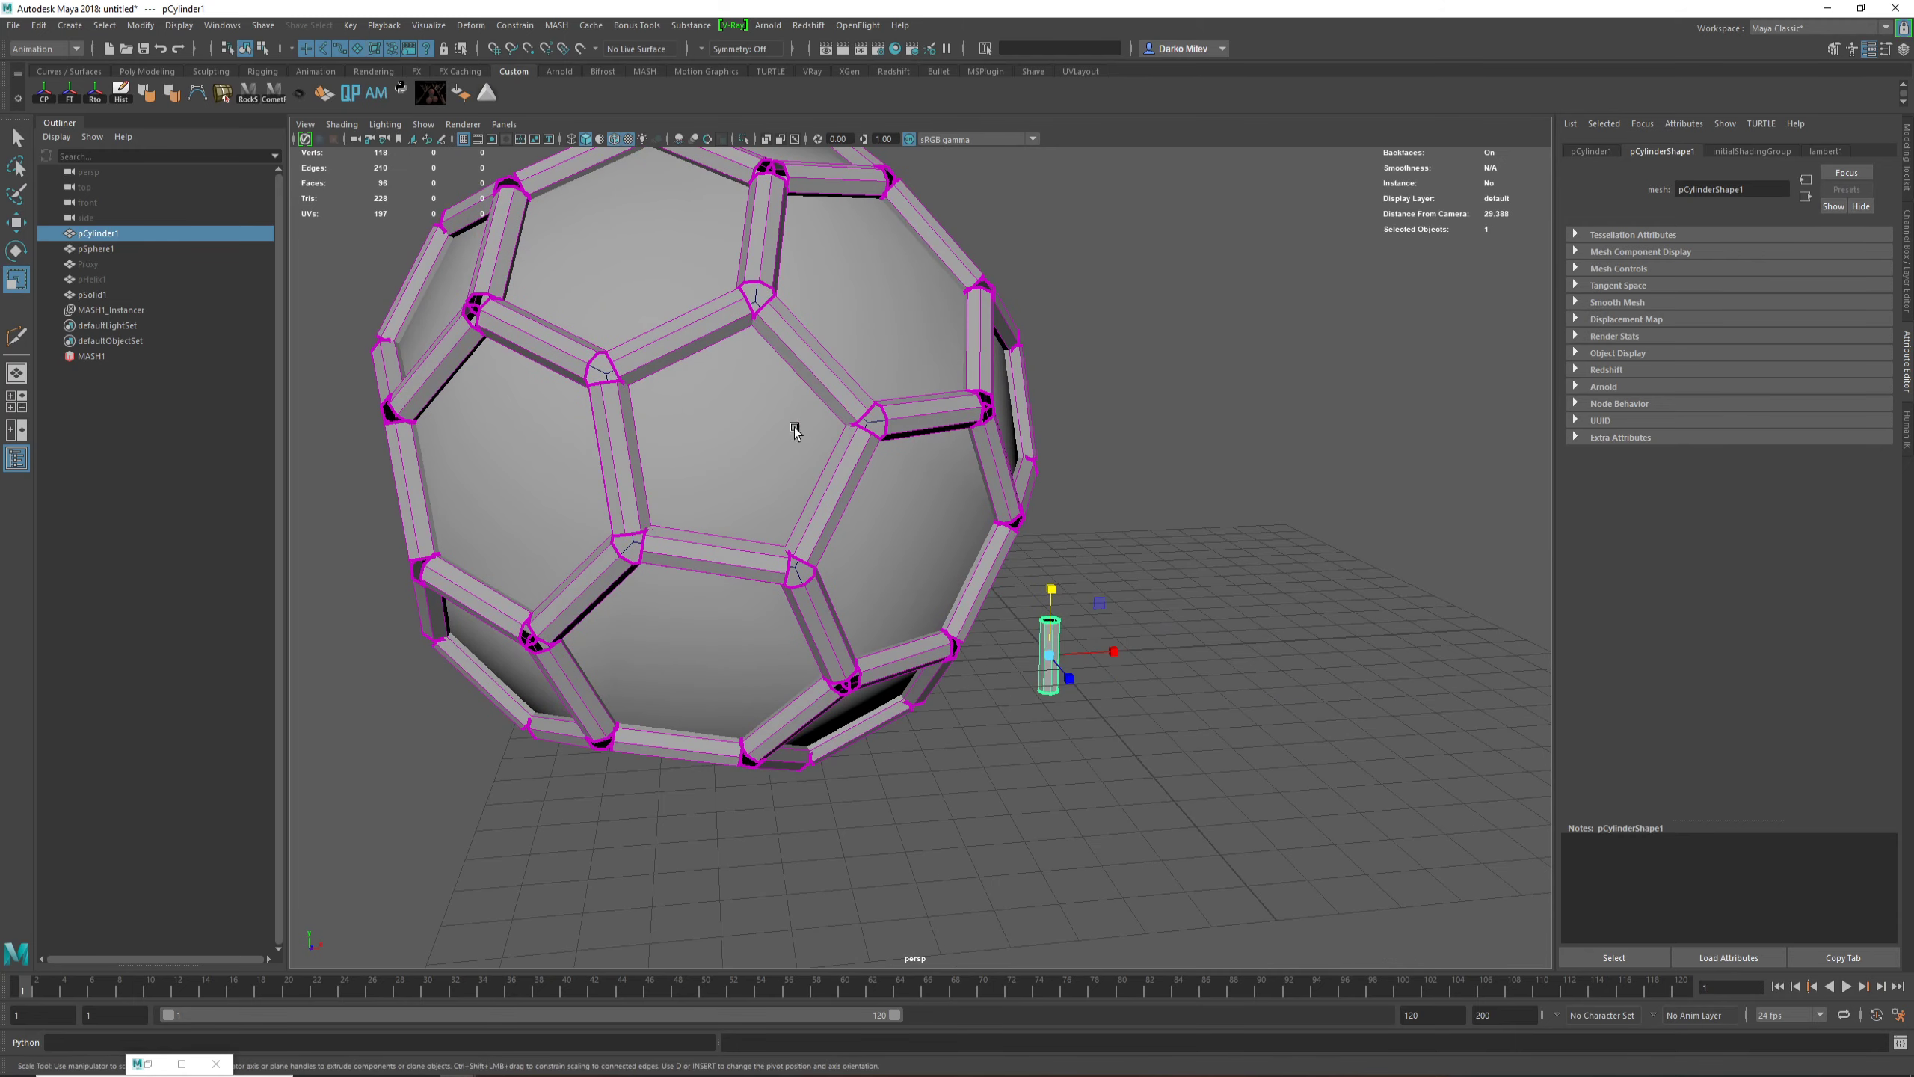
pyautogui.moveTo(852, 588)
pyautogui.keyDown('alt'); pyautogui.mouseDown()
pyautogui.moveTo(825, 554)
pyautogui.moveTo(818, 582)
pyautogui.mouseUp(); pyautogui.keyUp('alt')
pyautogui.hotkey('ctrl', 'z')
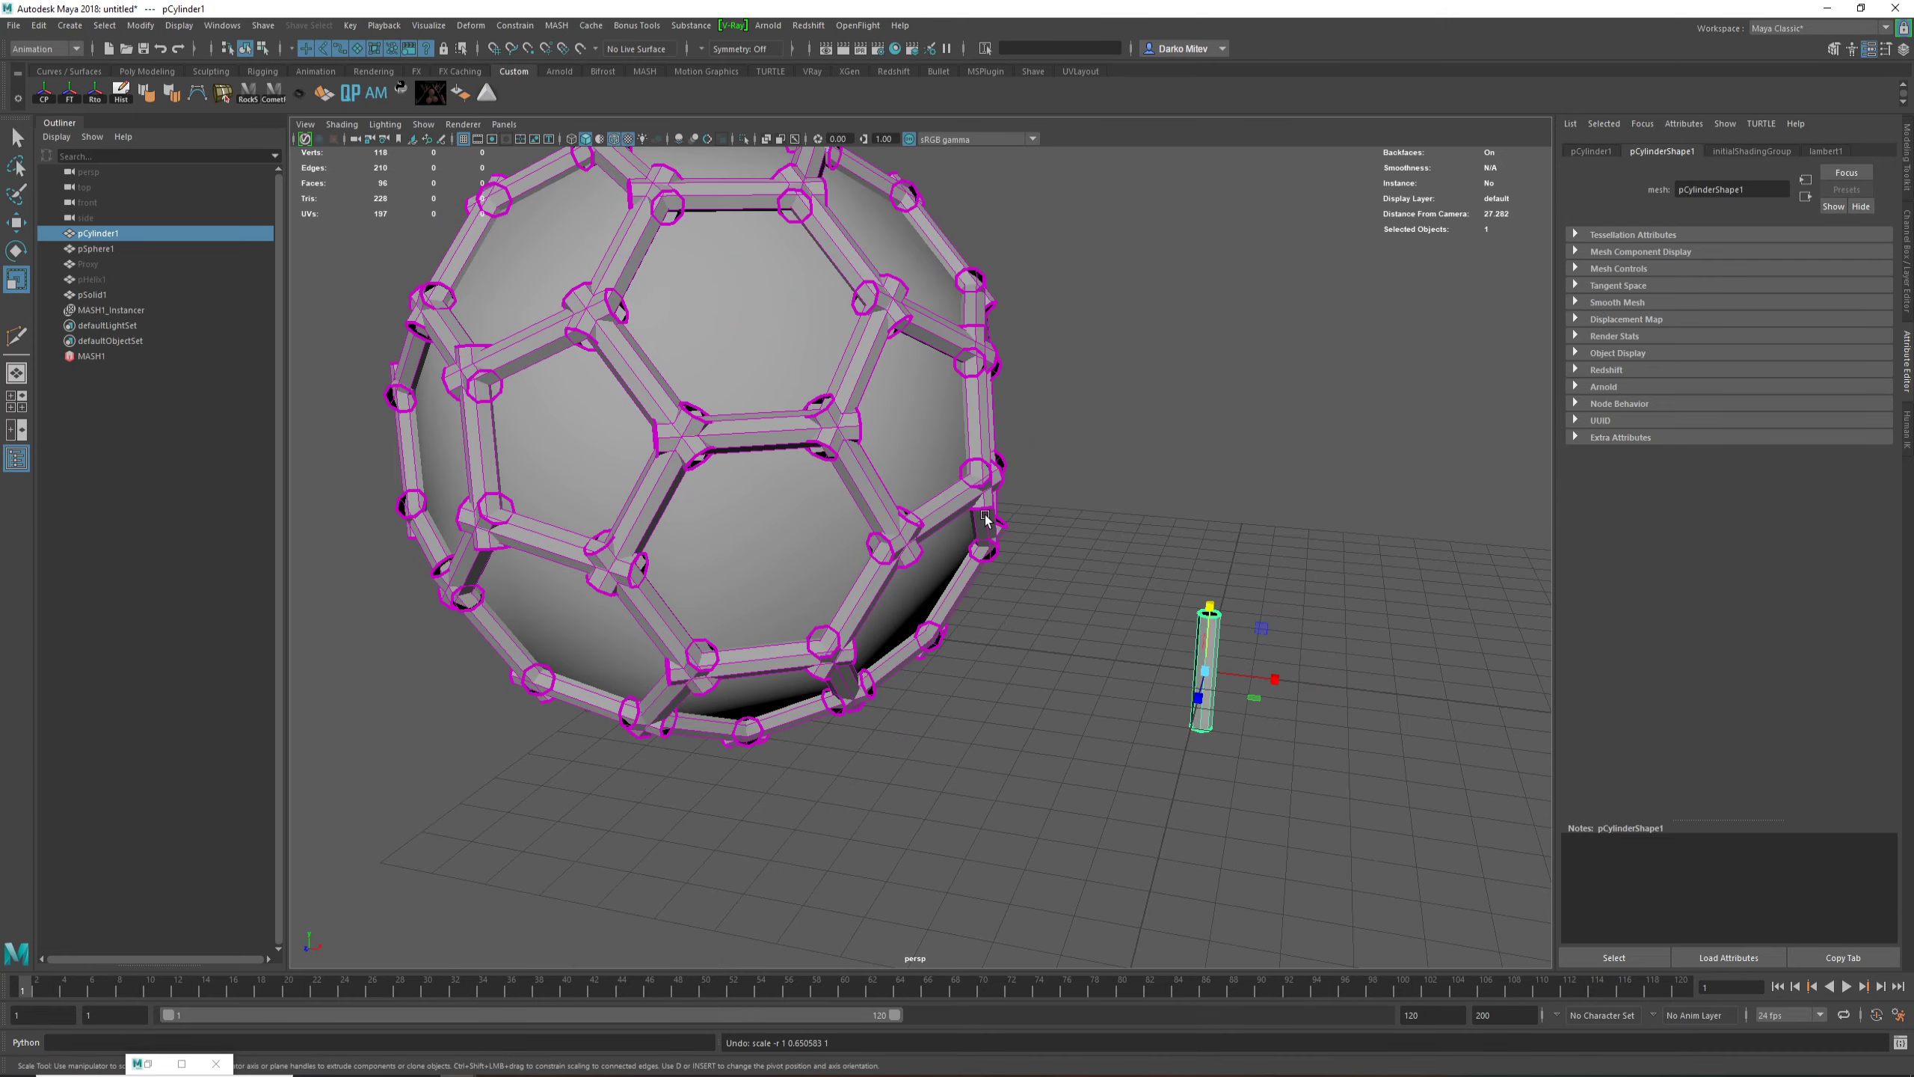
pyautogui.keyDown('alt'); pyautogui.moveTo(986, 521); pyautogui.dragTo(1444, 740); pyautogui.keyUp('alt')
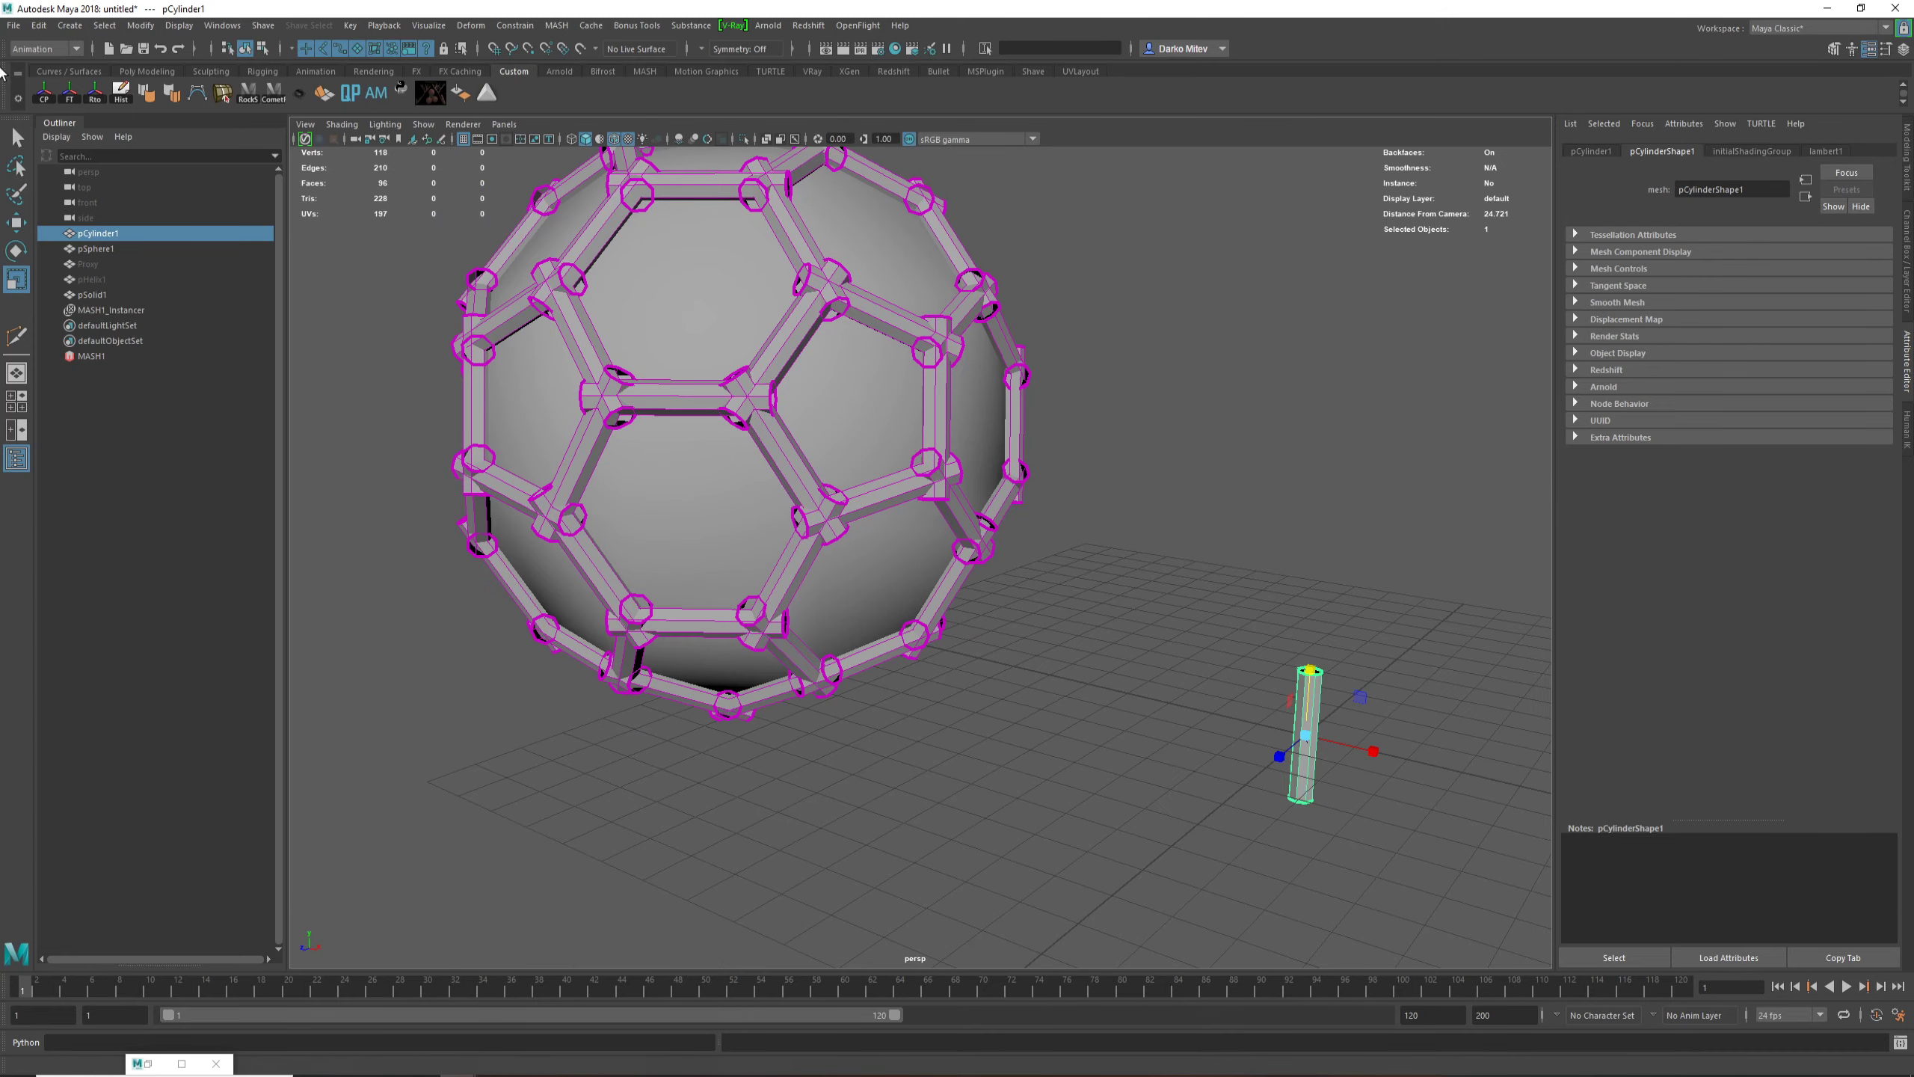
# Step: Enable scaling in the face/edge settings of MASH1 and set the scale multiplier to 0.427
pyautogui.click(99, 356)
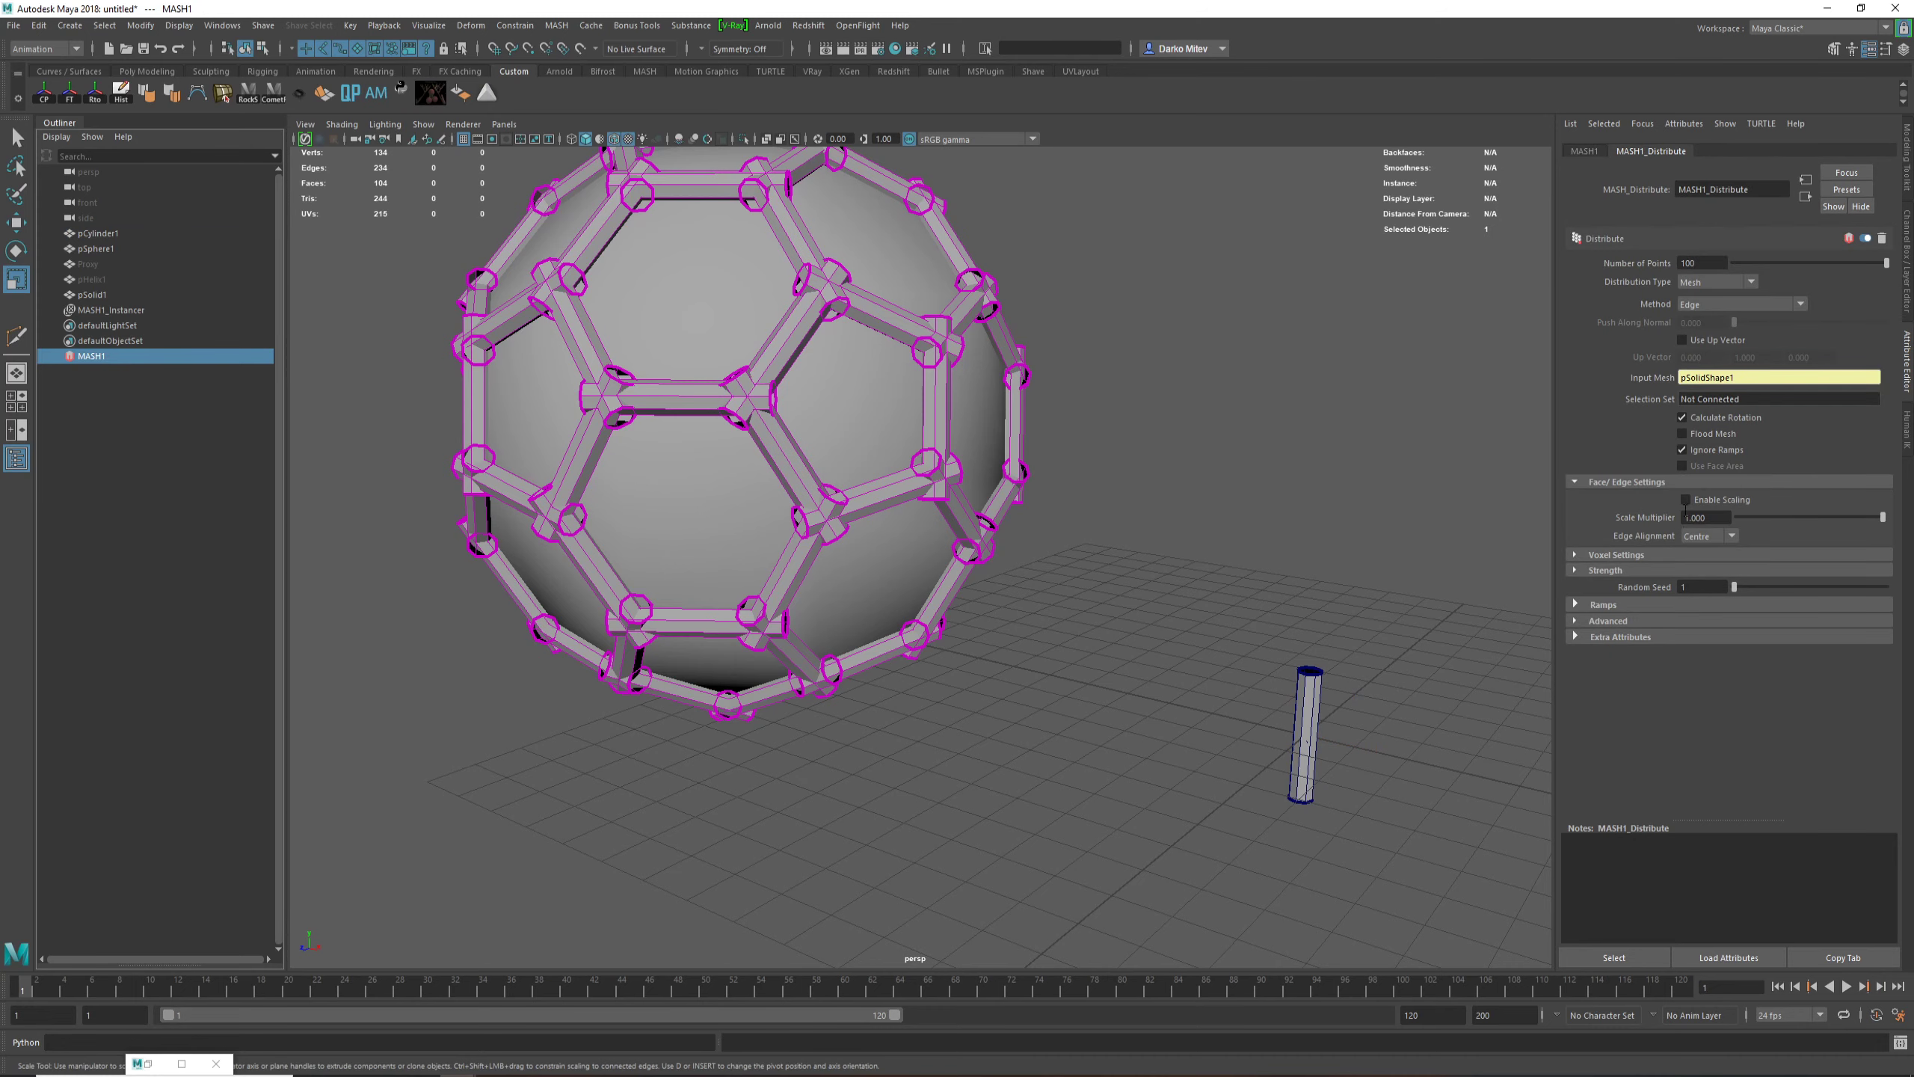
pyautogui.click(1686, 500)
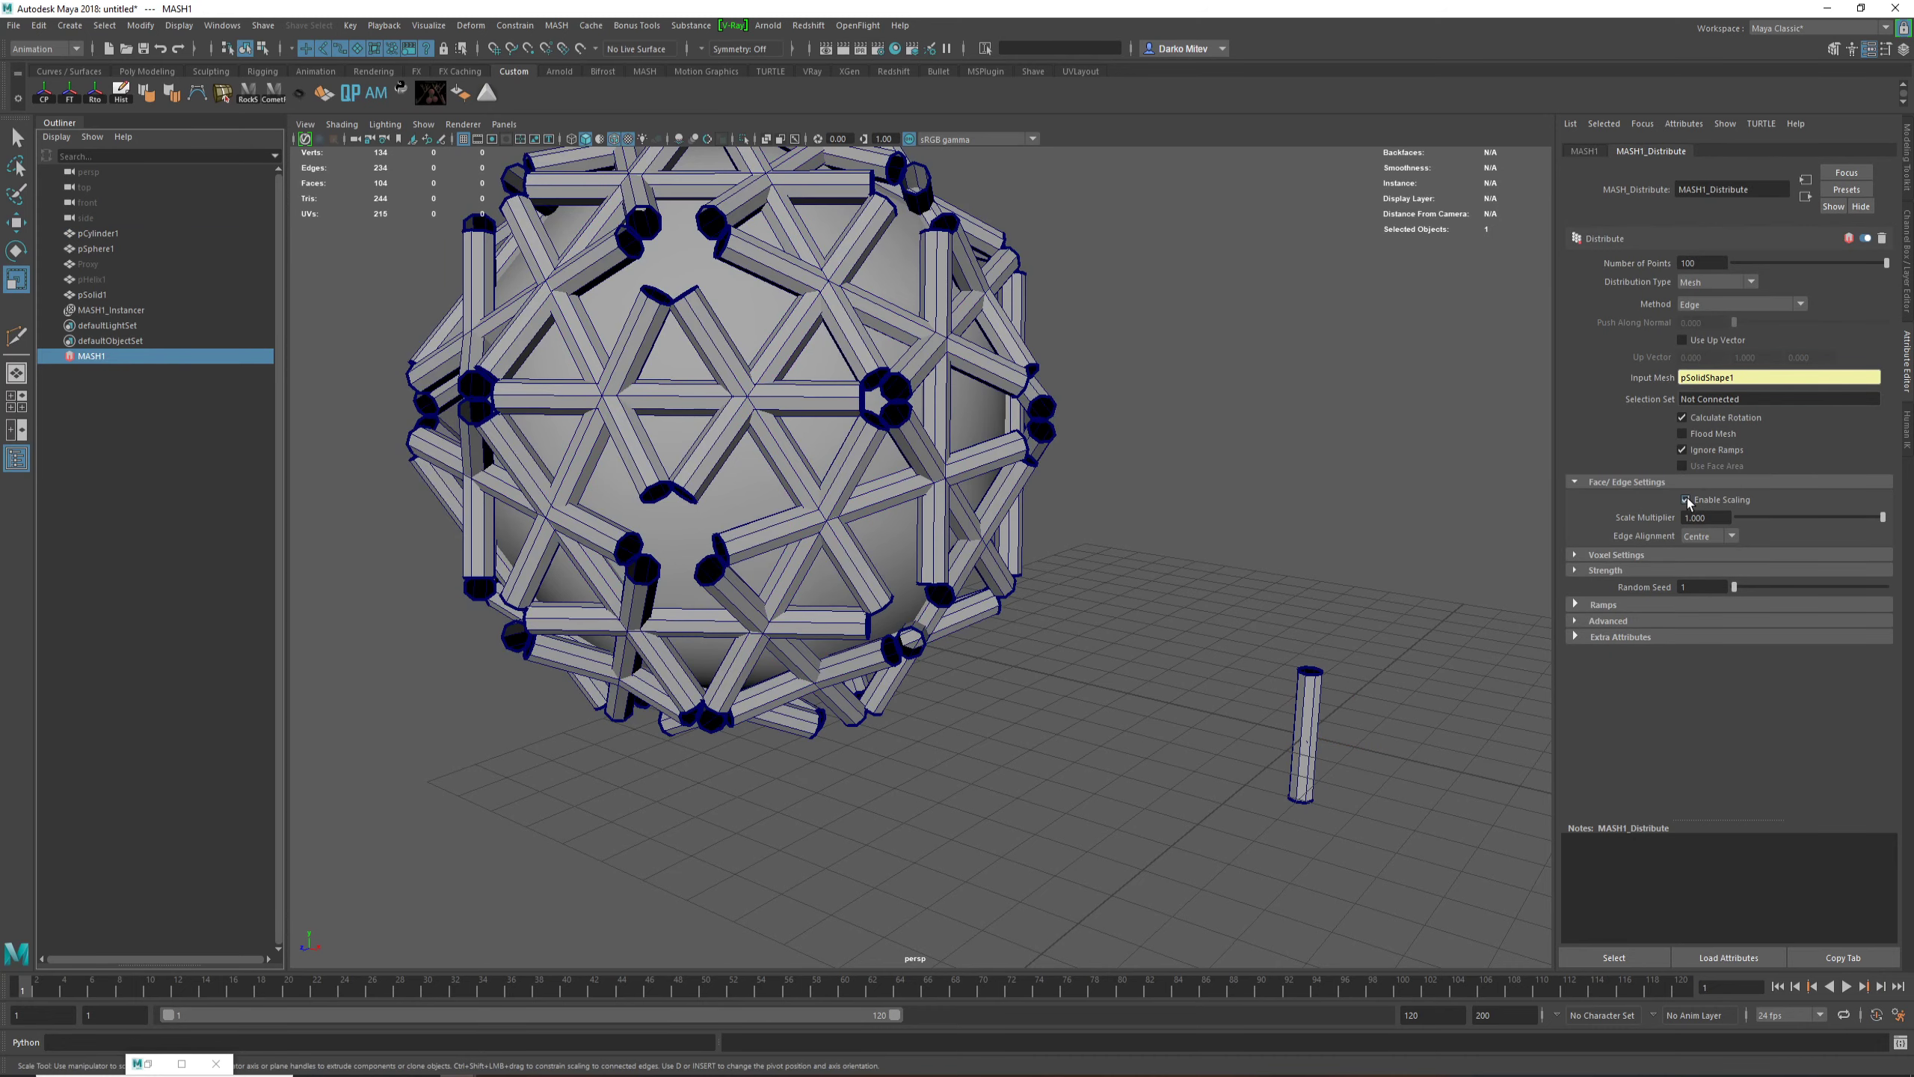
pyautogui.moveTo(1862, 513); pyautogui.dragTo(1795, 551)
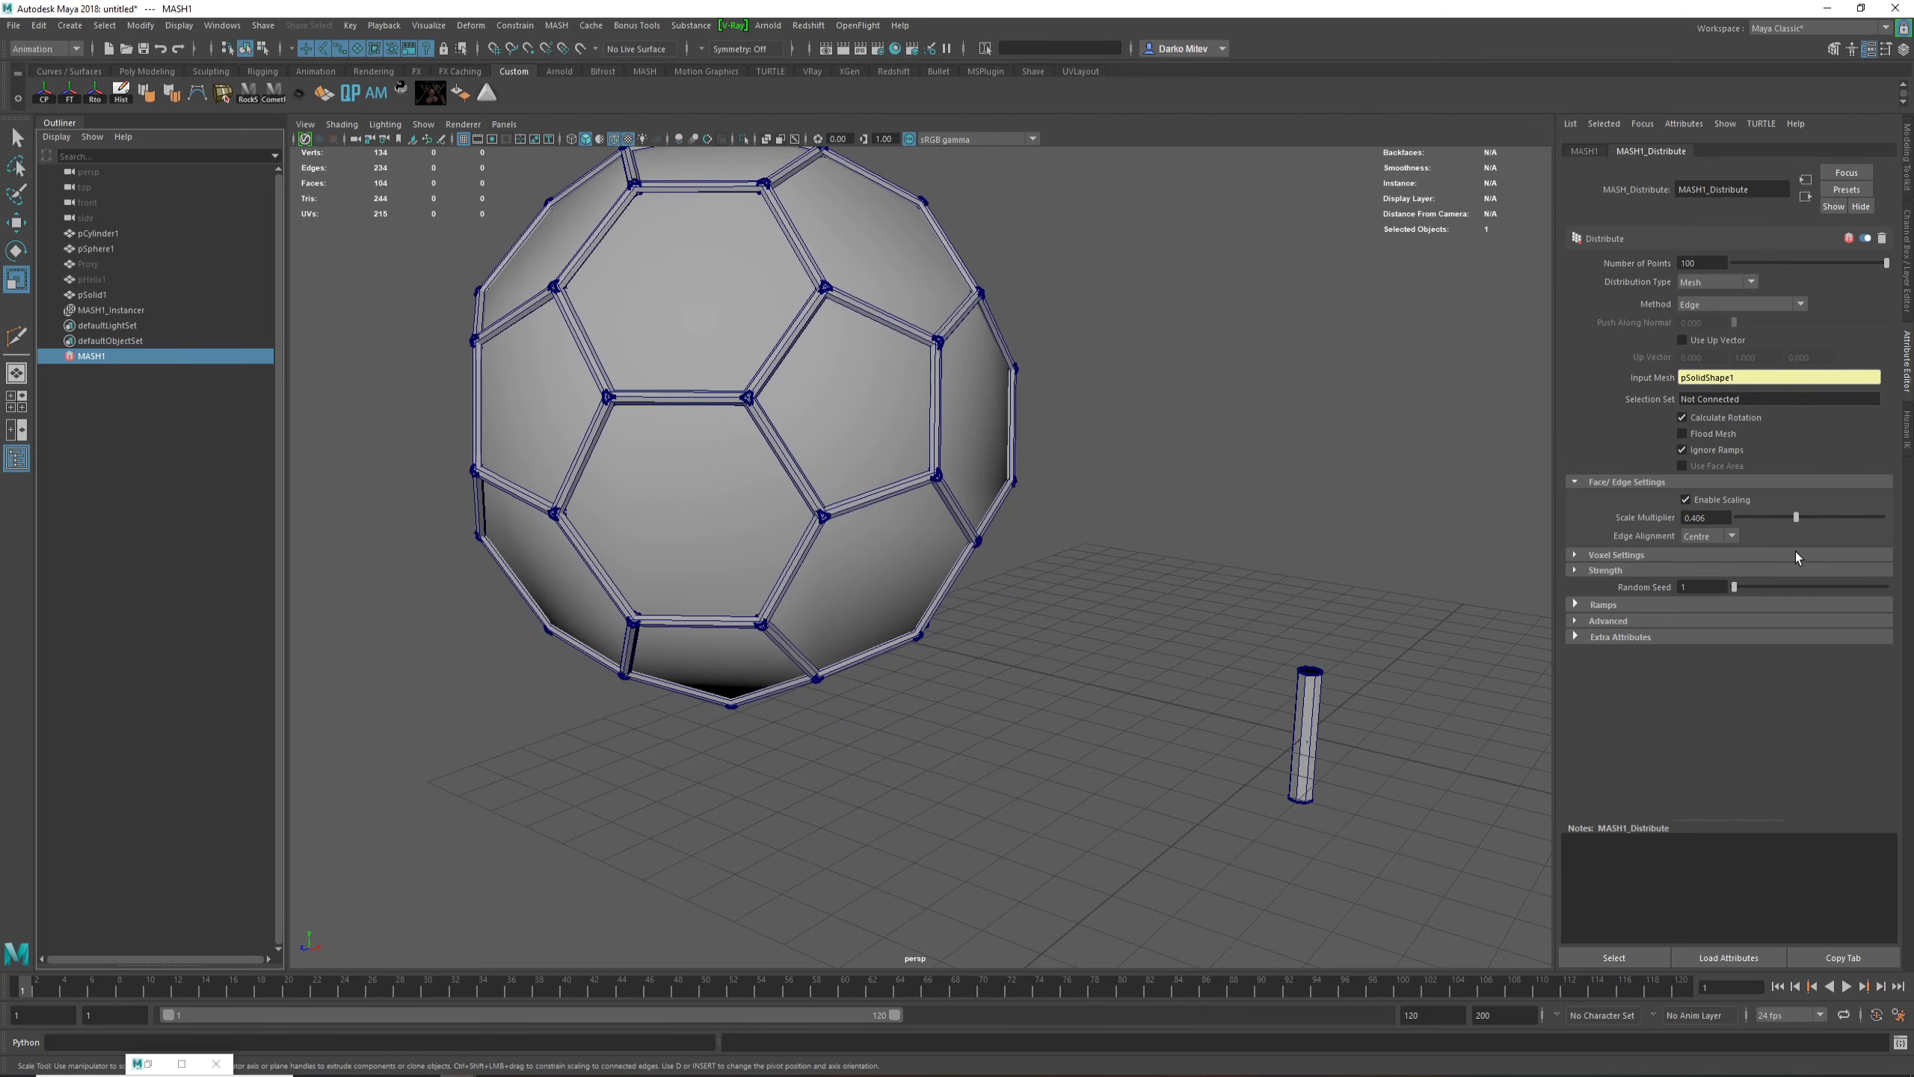
pyautogui.click(614, 140)
pyautogui.click(614, 139)
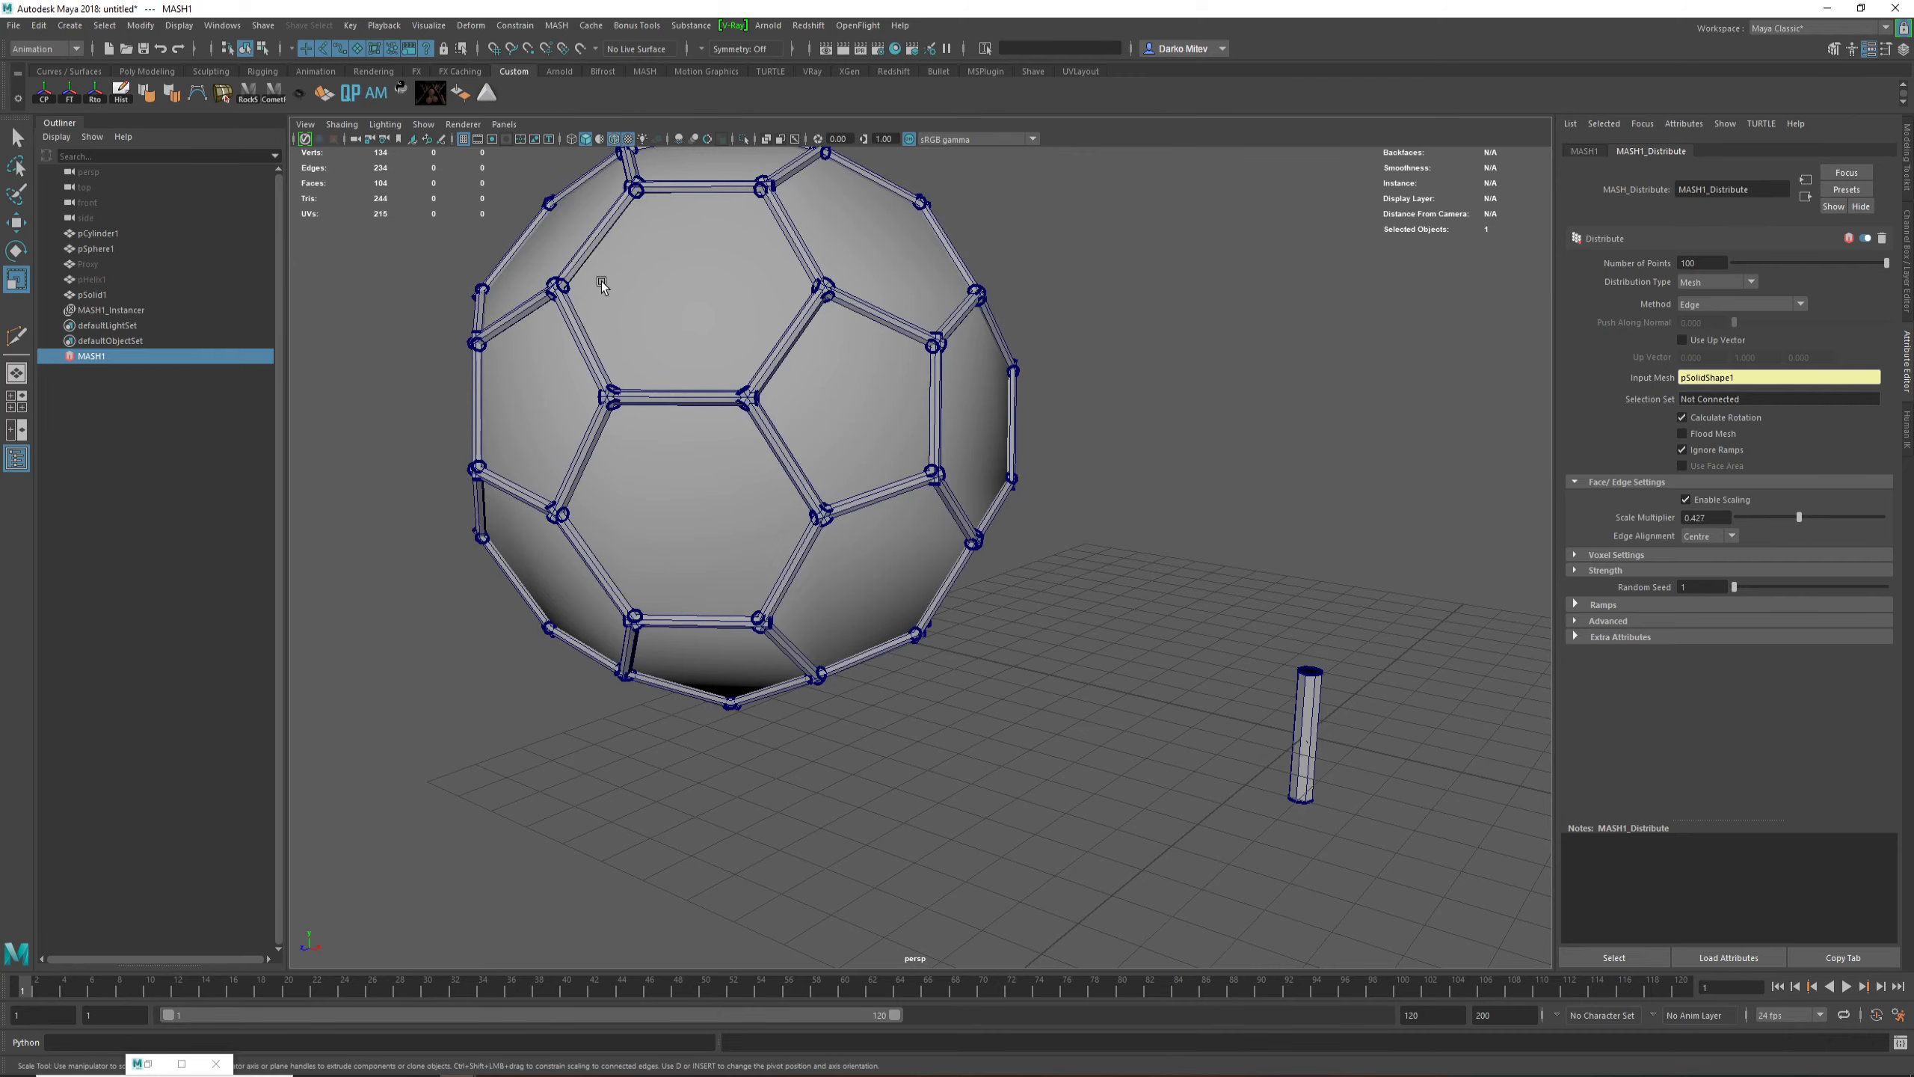
# Step: Check the strut joints around the sphere and reduce the edge scale multiplier to 0.375
pyautogui.keyDown('alt'); pyautogui.moveTo(794, 445); pyautogui.dragTo(726, 474); pyautogui.keyUp('alt')
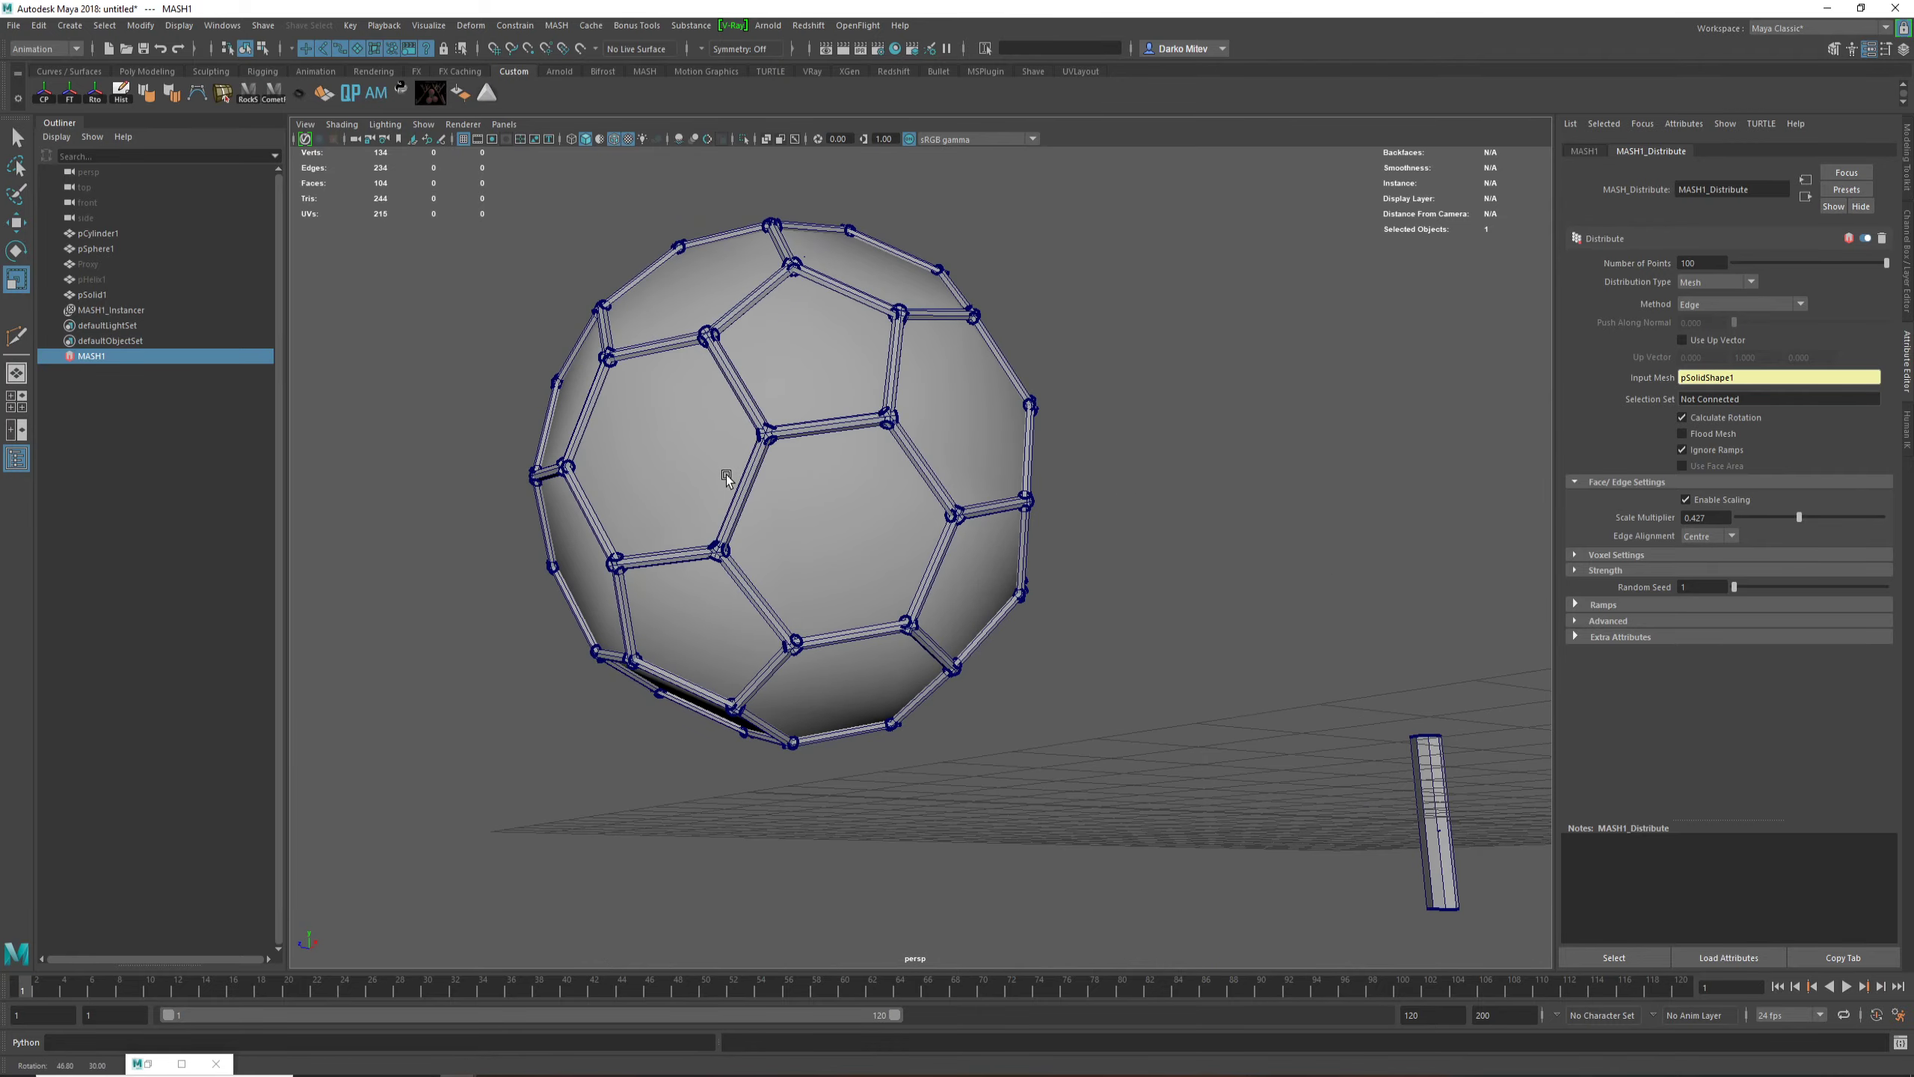
pyautogui.keyDown('alt'); pyautogui.moveTo(715, 566); pyautogui.dragTo(1289, 570, button='right'); pyautogui.keyUp('alt')
pyautogui.keyDown('alt'); pyautogui.moveTo(1289, 570); pyautogui.dragTo(1304, 570); pyautogui.keyUp('alt')
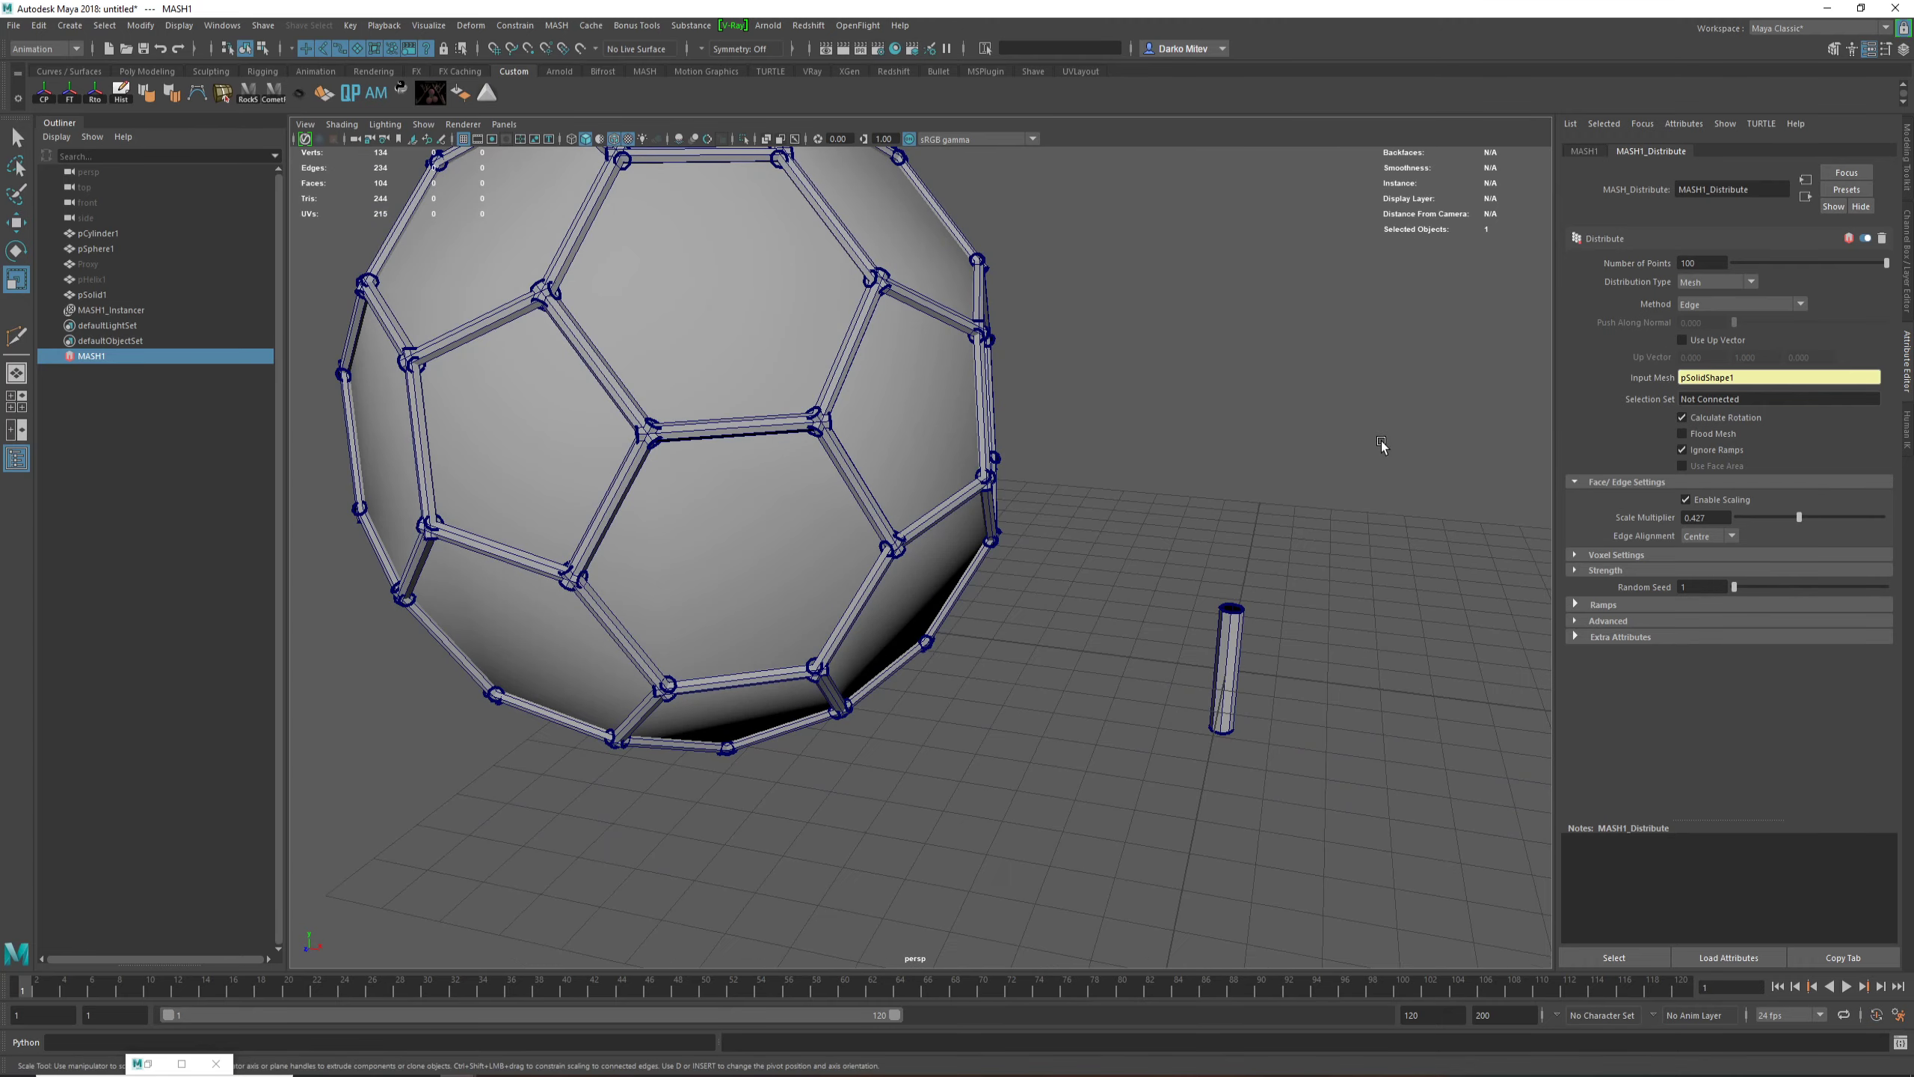
pyautogui.keyDown('alt'); pyautogui.moveTo(1382, 439); pyautogui.dragTo(1425, 481, button='middle'); pyautogui.keyUp('alt')
pyautogui.moveTo(1798, 517); pyautogui.dragTo(1792, 516)
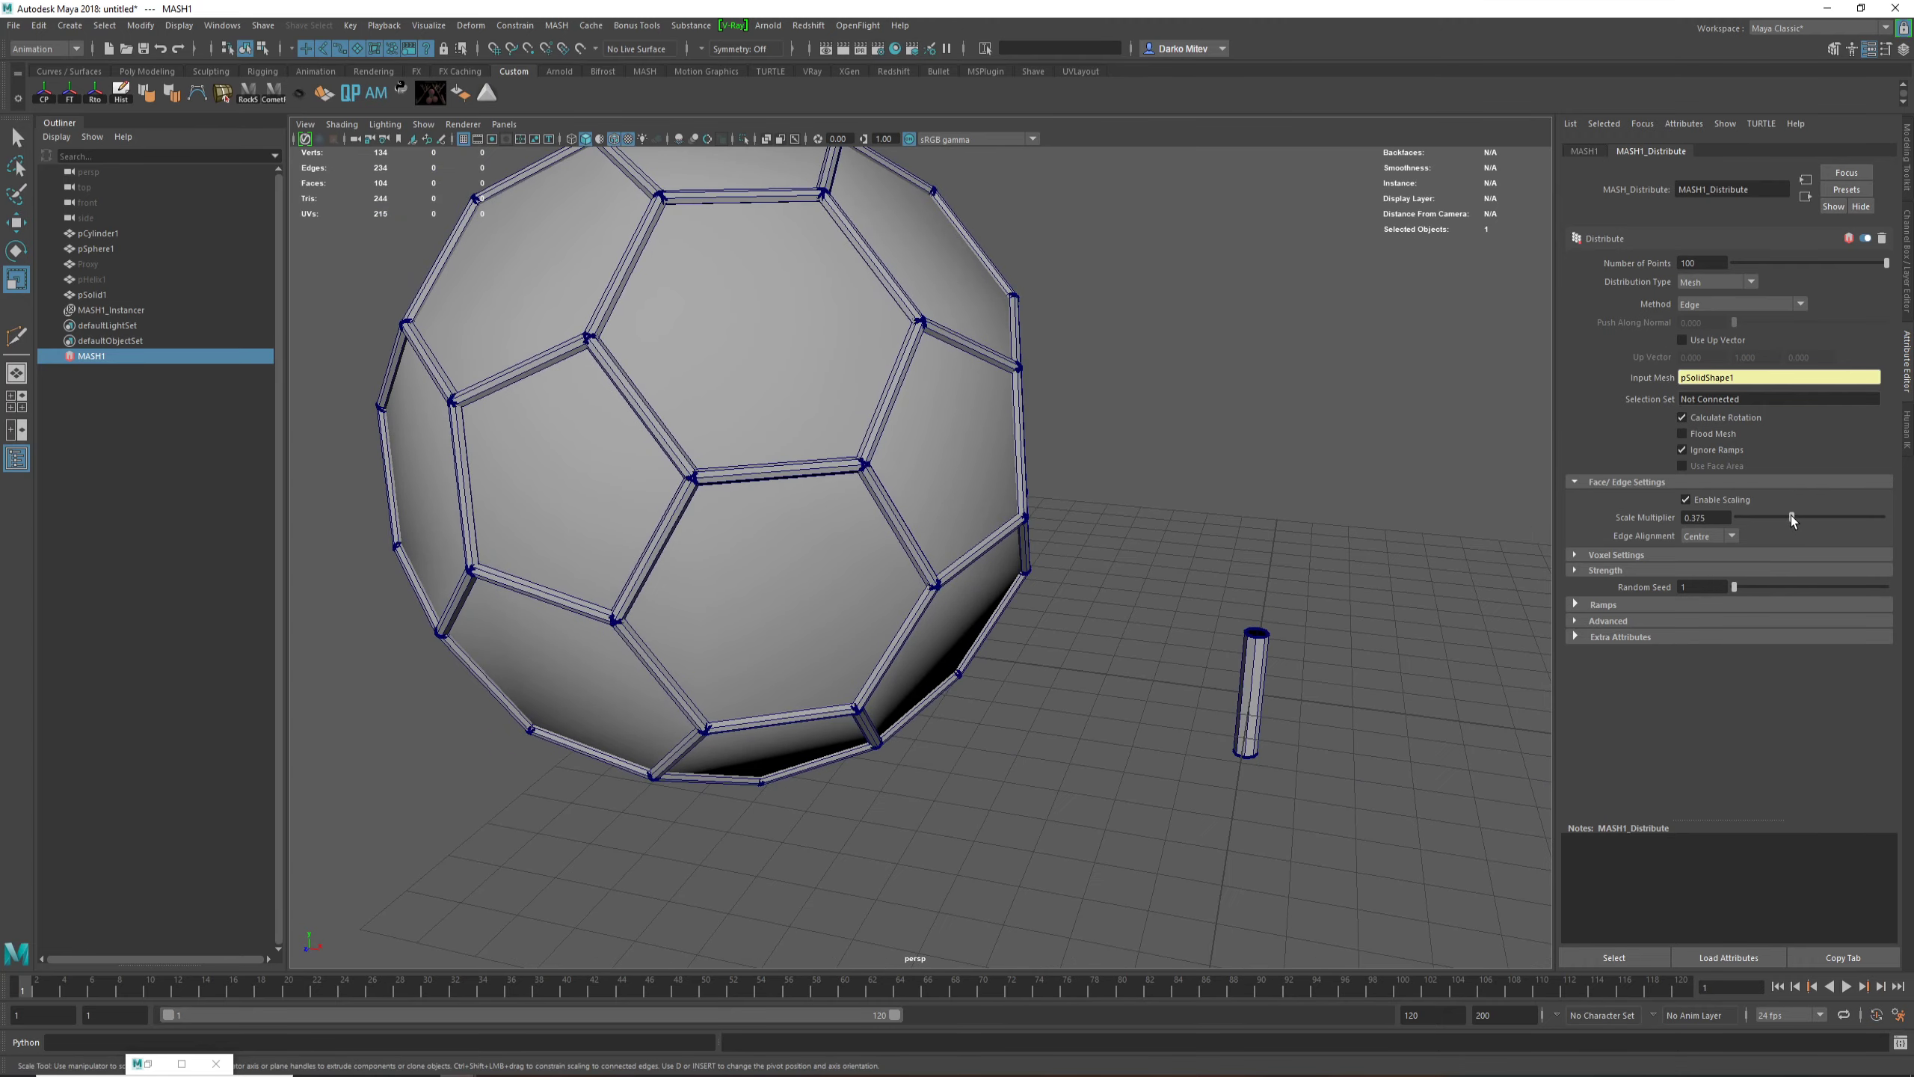
# Step: Hide the pSolid1 mesh and the source cylinder, leaving the strut framework in view
pyautogui.keyDown('alt'); pyautogui.moveTo(999, 538); pyautogui.dragTo(892, 534); pyautogui.keyUp('alt')
pyautogui.click(819, 420)
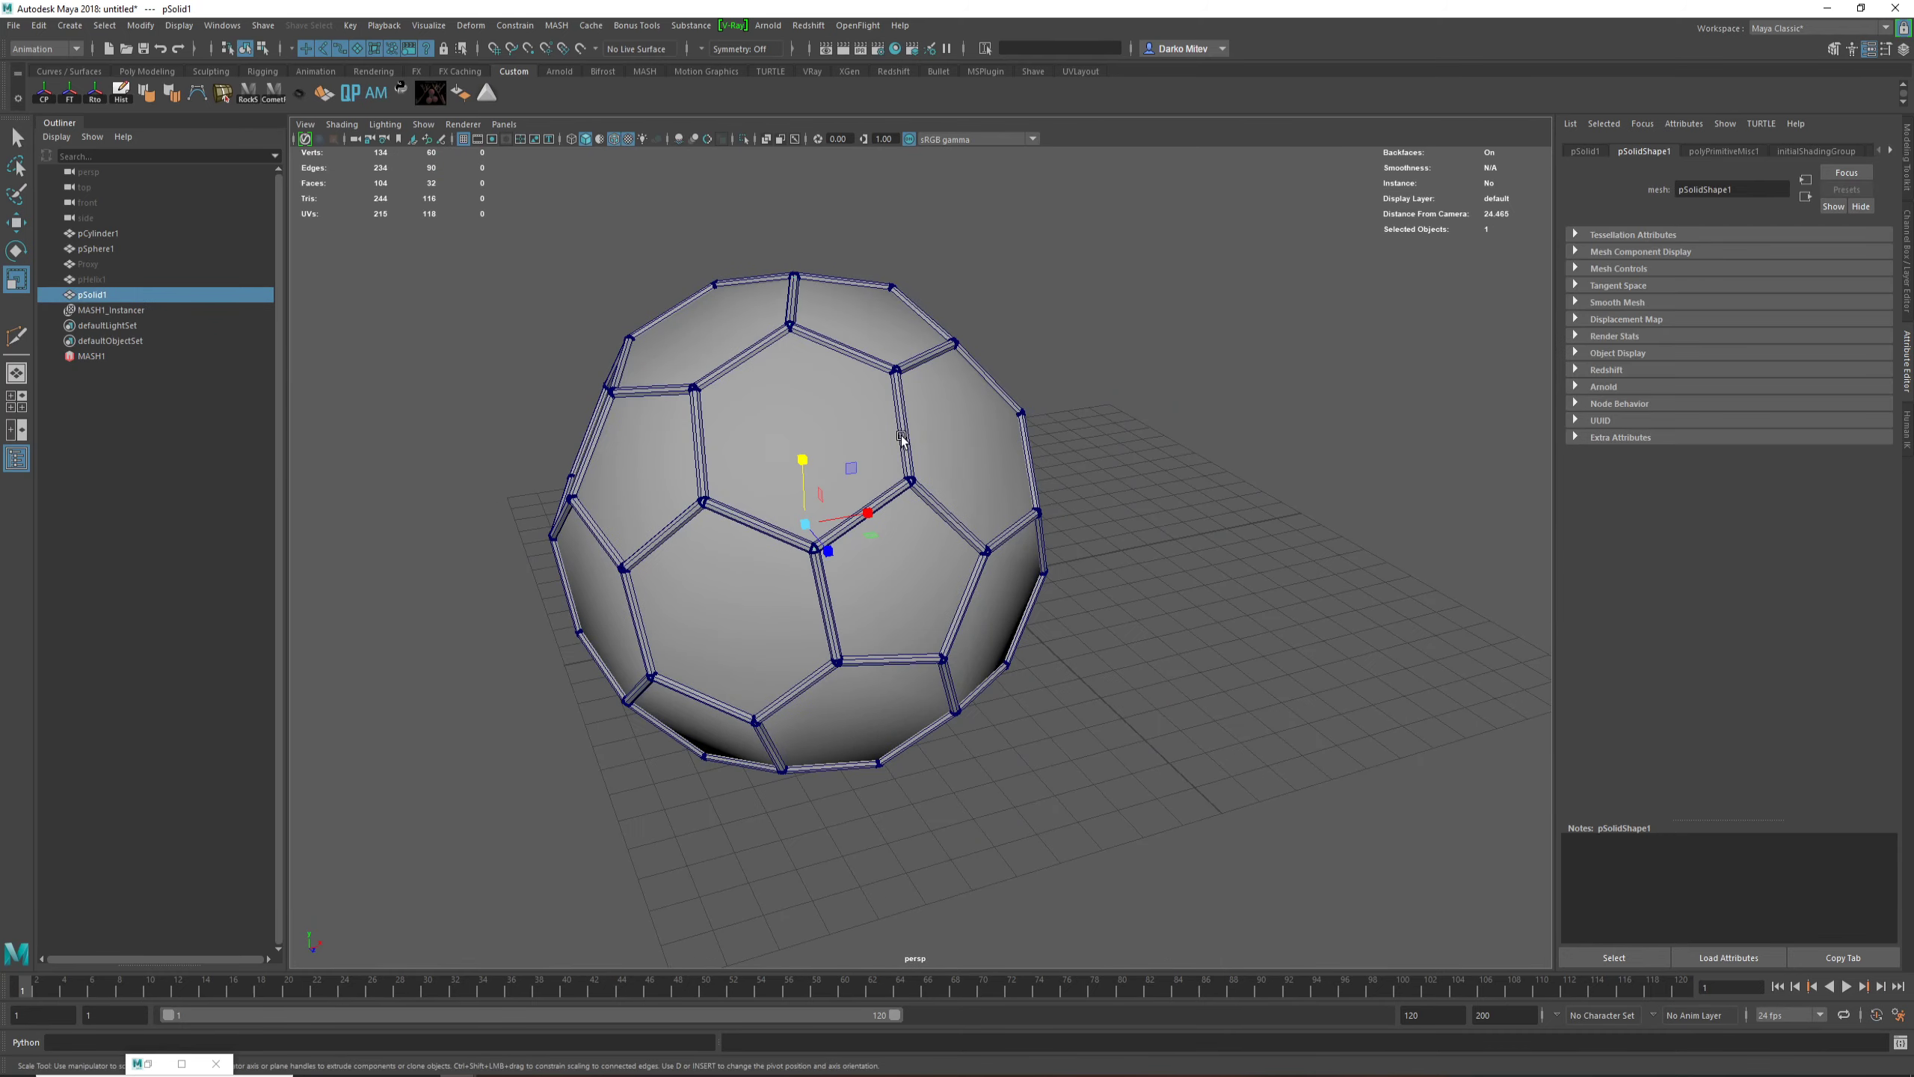
pyautogui.hotkey('ctrl', 'h')
pyautogui.keyDown('alt'); pyautogui.moveTo(794, 436); pyautogui.dragTo(889, 518); pyautogui.keyUp('alt')
pyautogui.keyDown('alt'); pyautogui.moveTo(888, 518); pyautogui.dragTo(1415, 754, button='right'); pyautogui.keyUp('alt')
pyautogui.keyDown('alt'); pyautogui.moveTo(1415, 753); pyautogui.dragTo(1295, 689); pyautogui.keyUp('alt')
pyautogui.keyDown('alt'); pyautogui.moveTo(1295, 688); pyautogui.dragTo(800, 498, button='right'); pyautogui.keyUp('alt')
pyautogui.keyDown('alt'); pyautogui.moveTo(799, 498); pyautogui.dragTo(1194, 629); pyautogui.keyUp('alt')
pyautogui.click(1194, 629)
pyautogui.hotkey('ctrl', 'h')
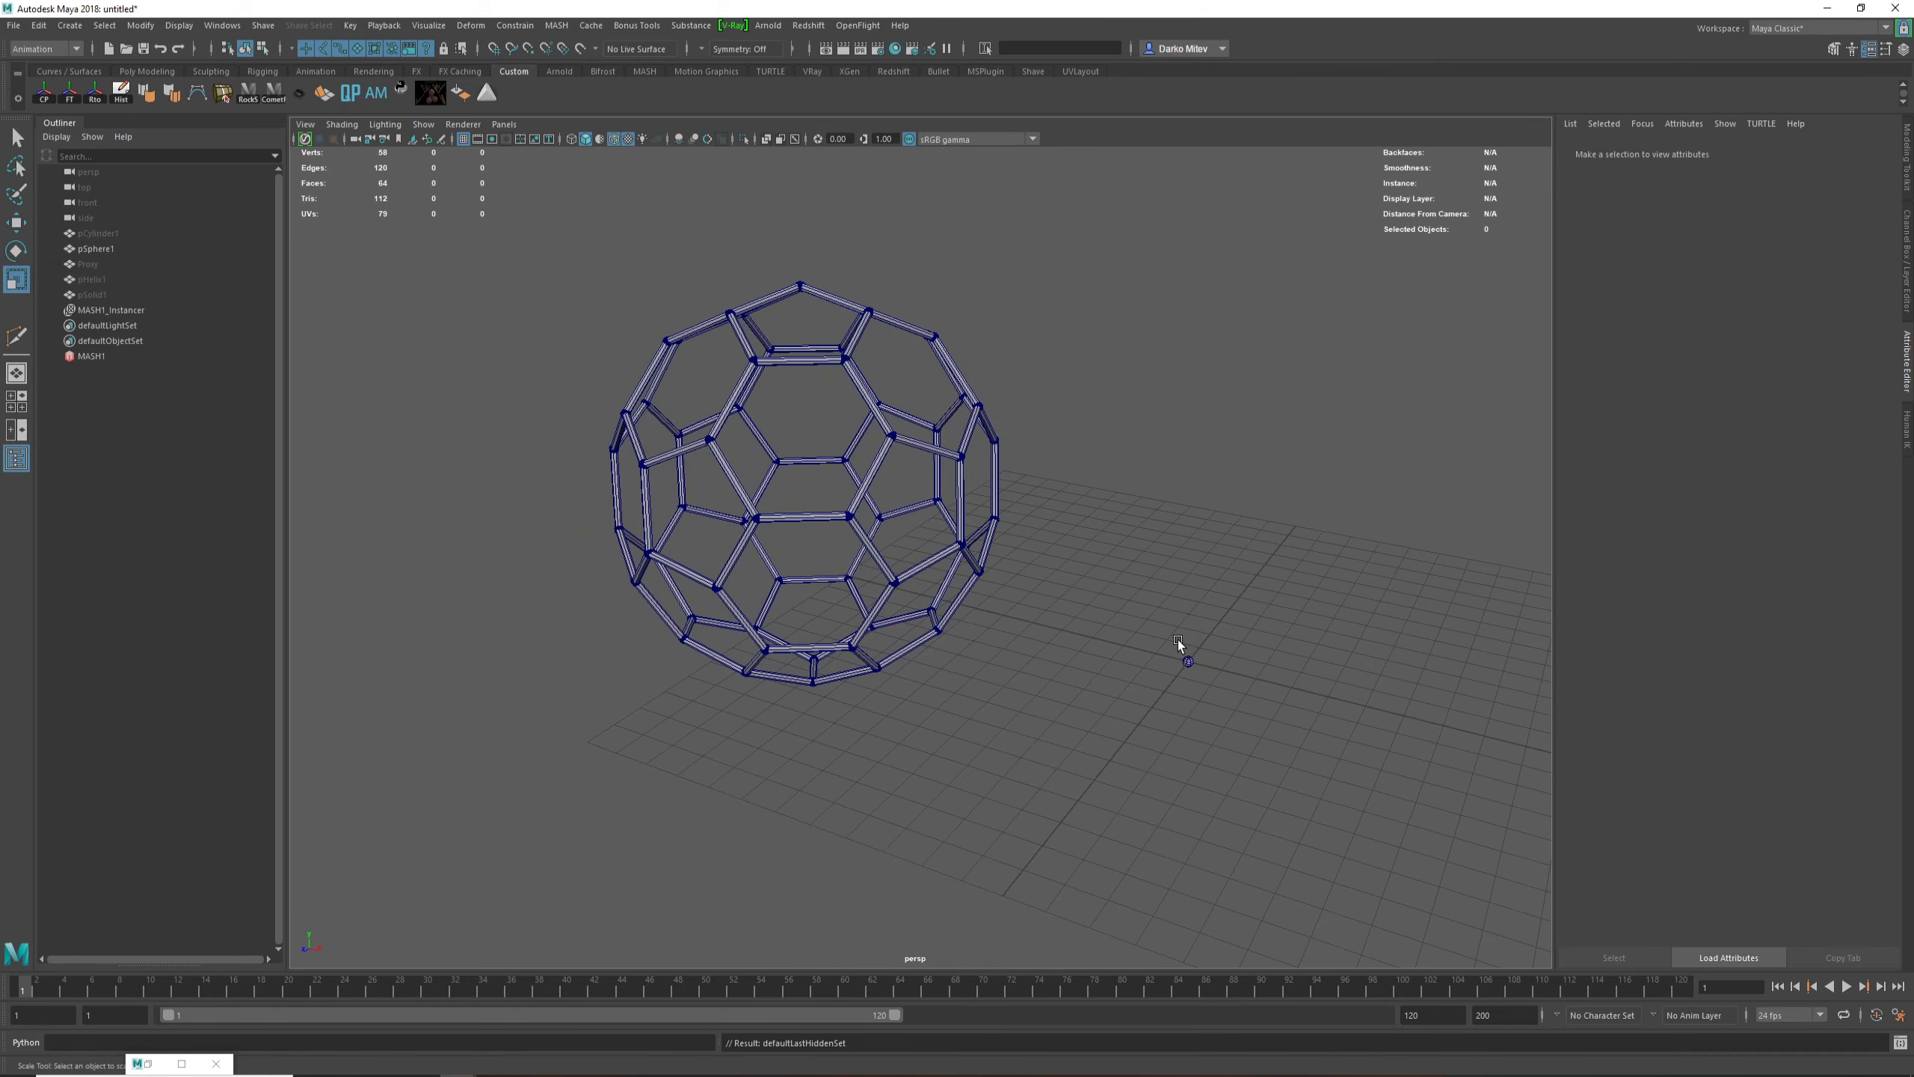
# Step: Create a new MASH network from the small sphere pSphere1 at the origin
pyautogui.click(1183, 647)
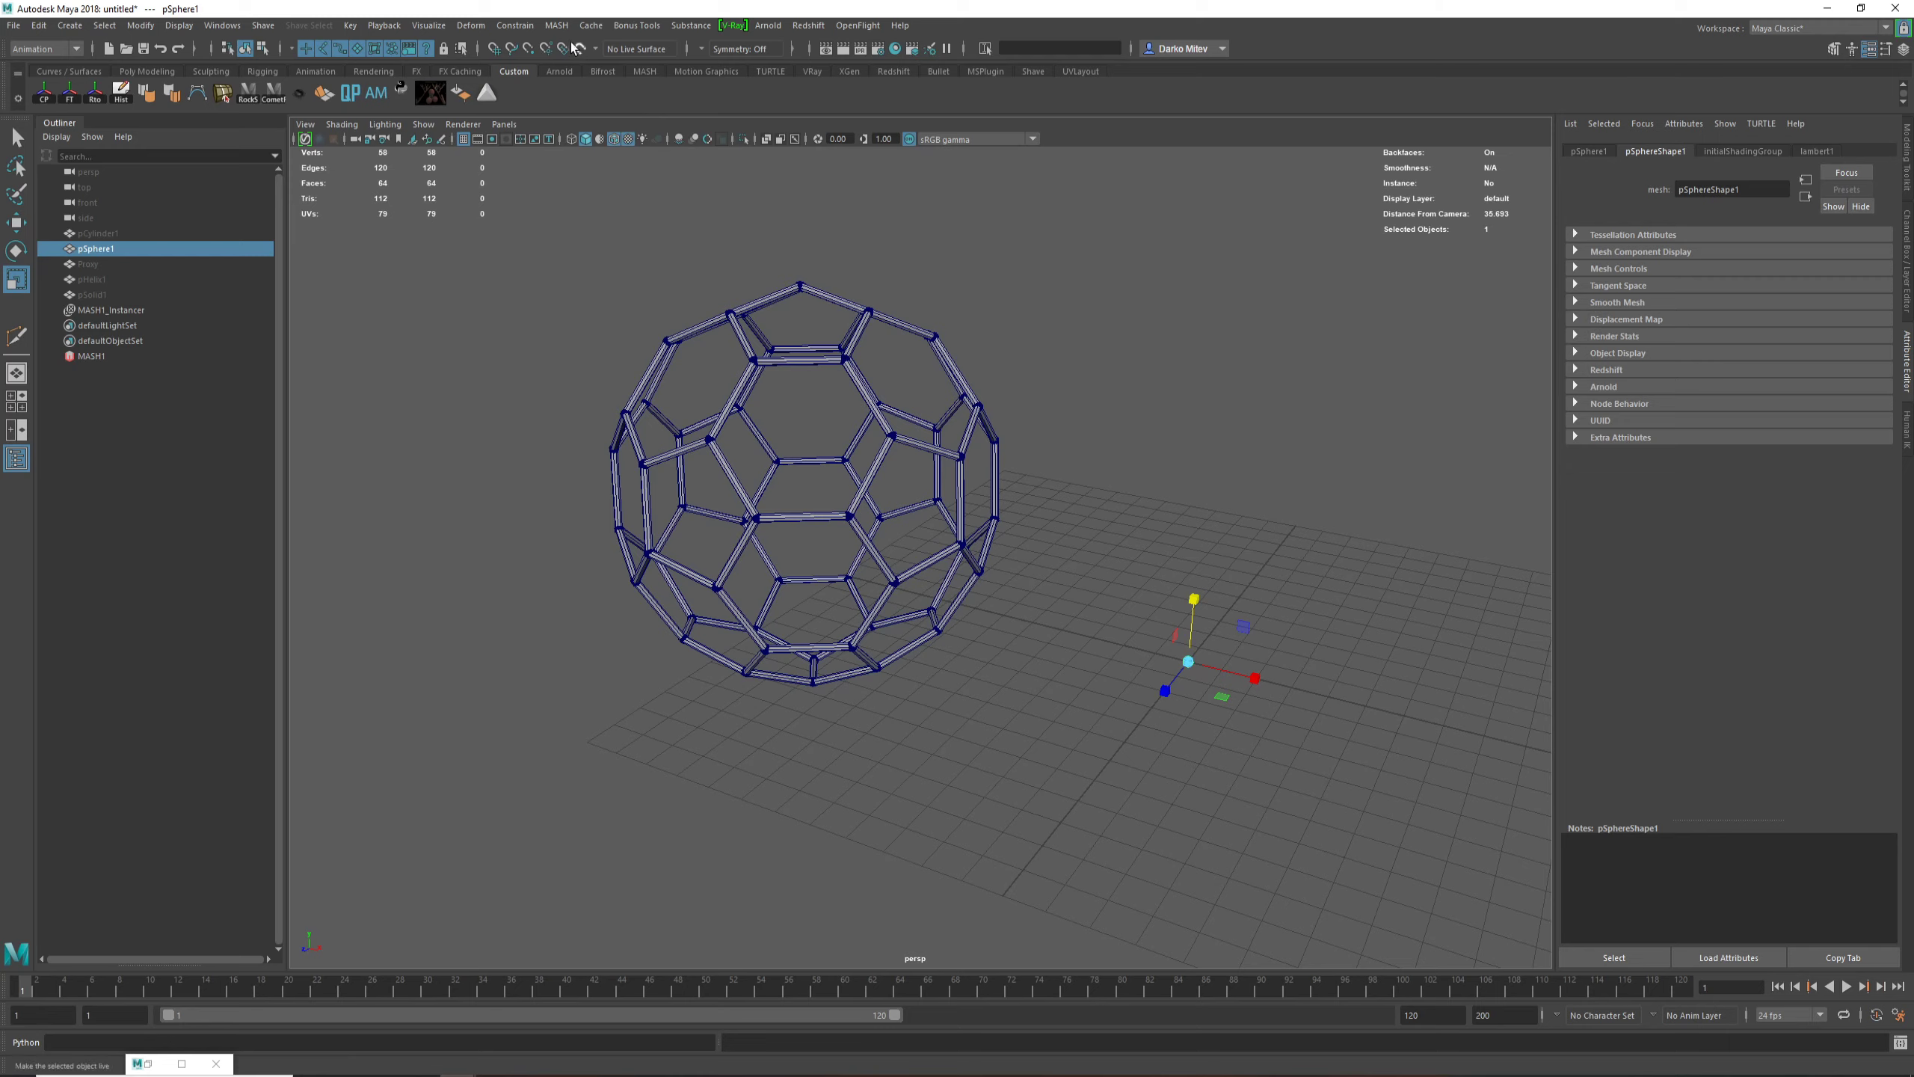
pyautogui.click(556, 24)
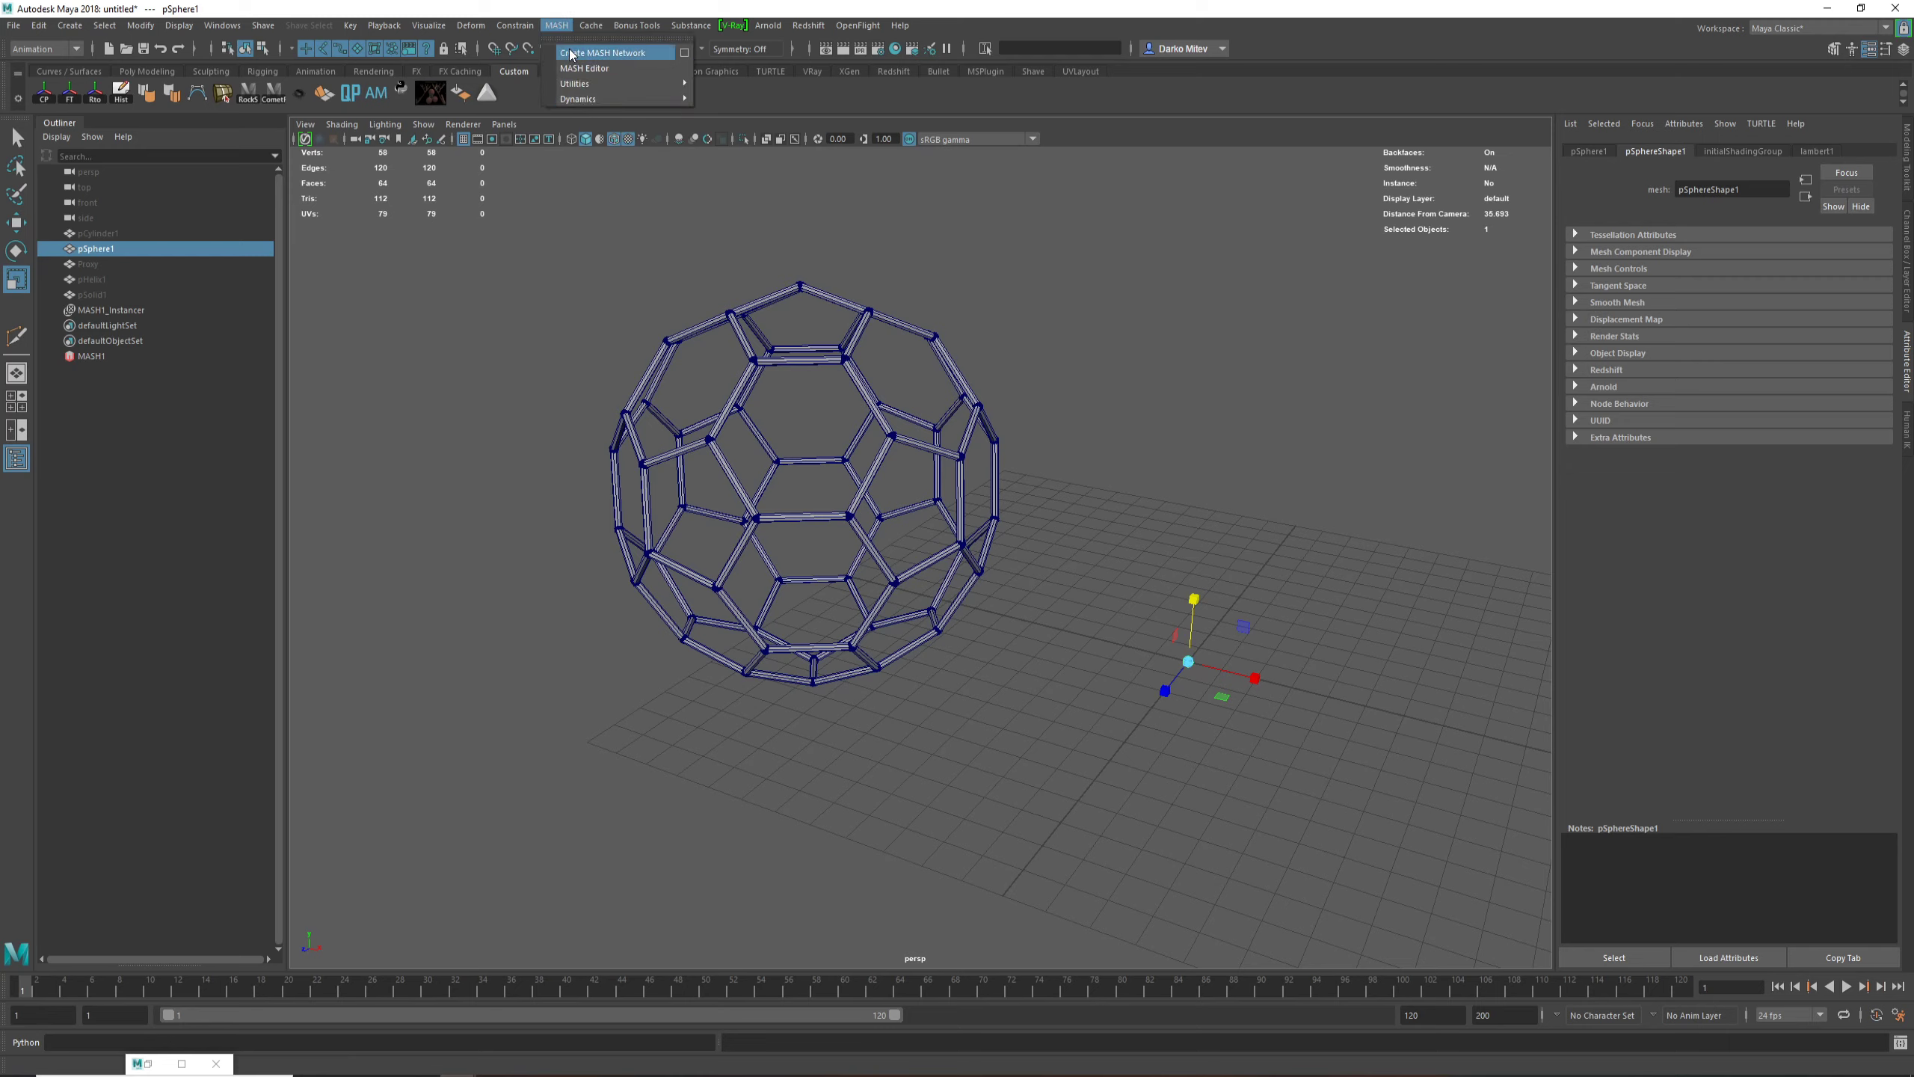
pyautogui.click(571, 53)
pyautogui.keyDown('alt'); pyautogui.moveTo(1220, 412); pyautogui.dragTo(792, 354, button='middle'); pyautogui.keyUp('alt')
pyautogui.scroll(-3, 799, 362)
pyautogui.keyDown('alt'); pyautogui.moveTo(913, 473); pyautogui.dragTo(1085, 486, button='middle'); pyautogui.keyUp('alt')
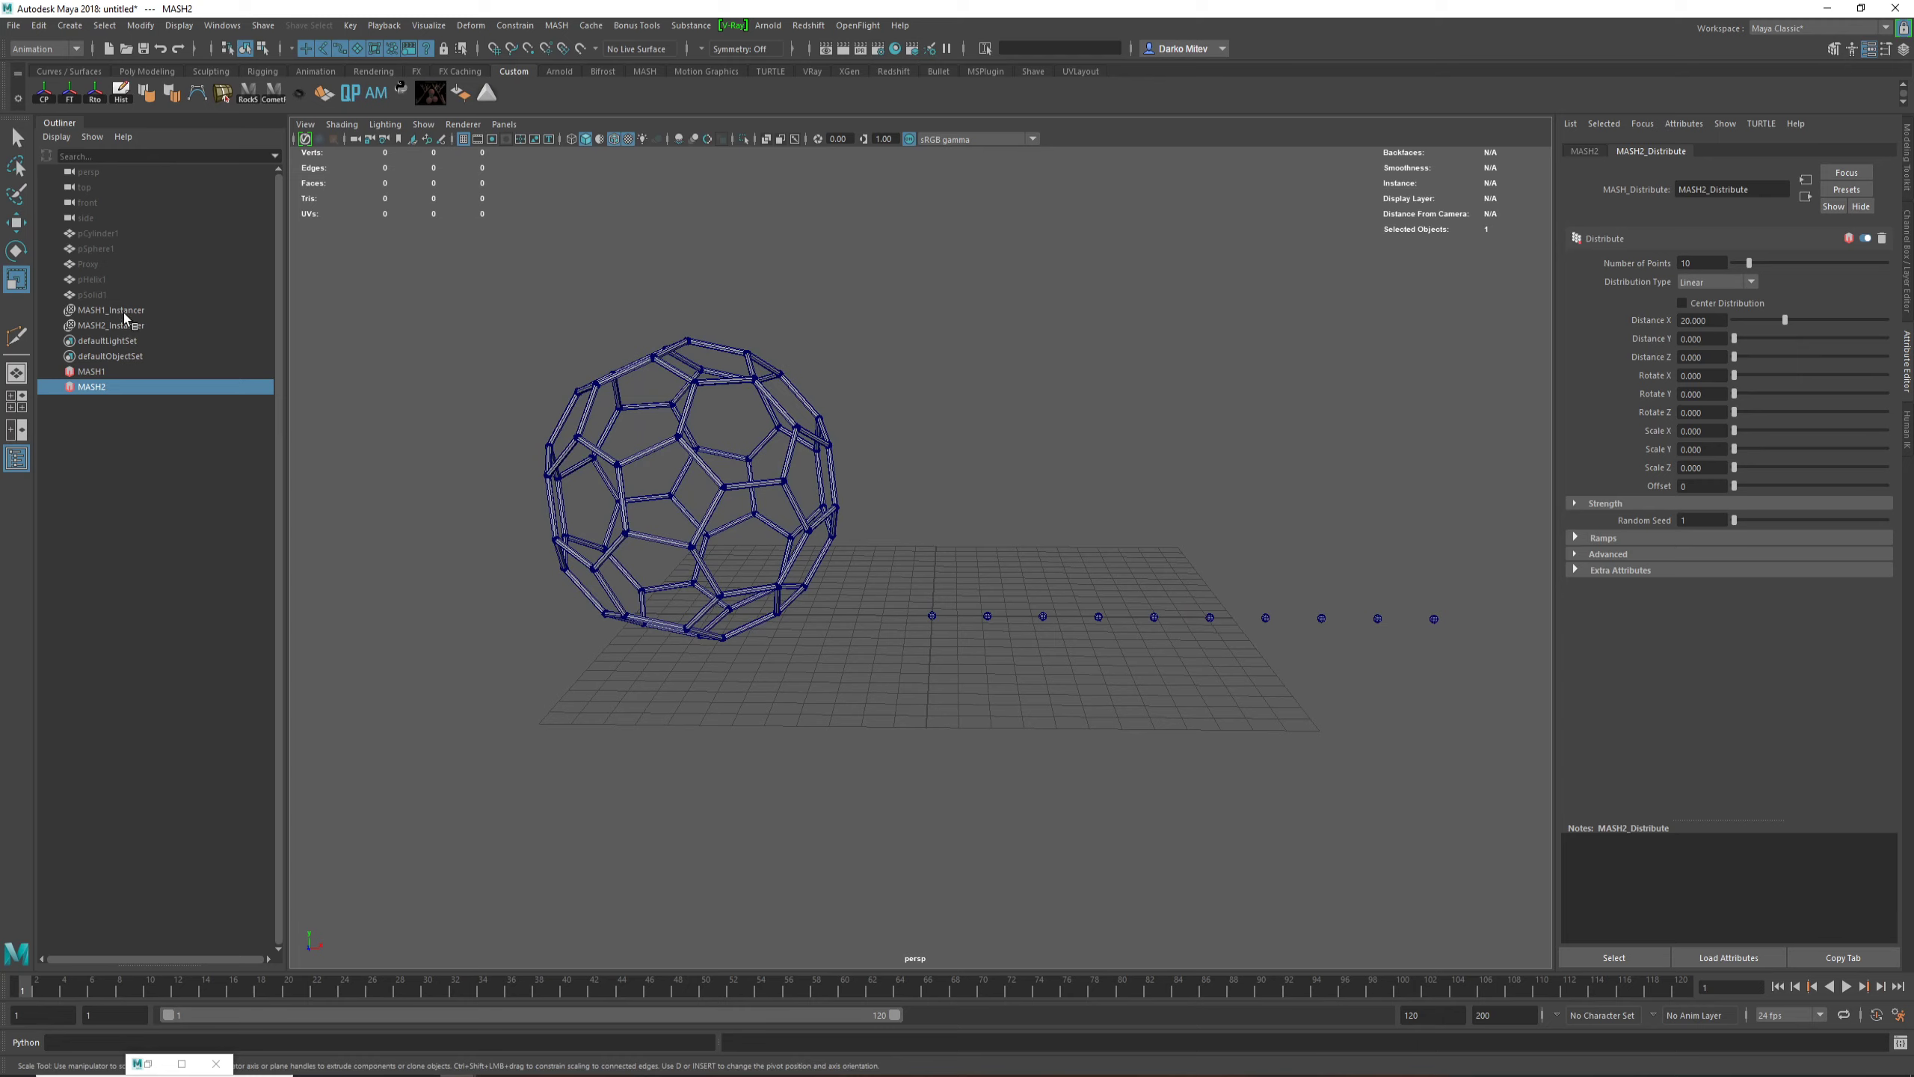
# Step: Change the distribution type of the MASH2 network to Mesh
pyautogui.click(105, 295)
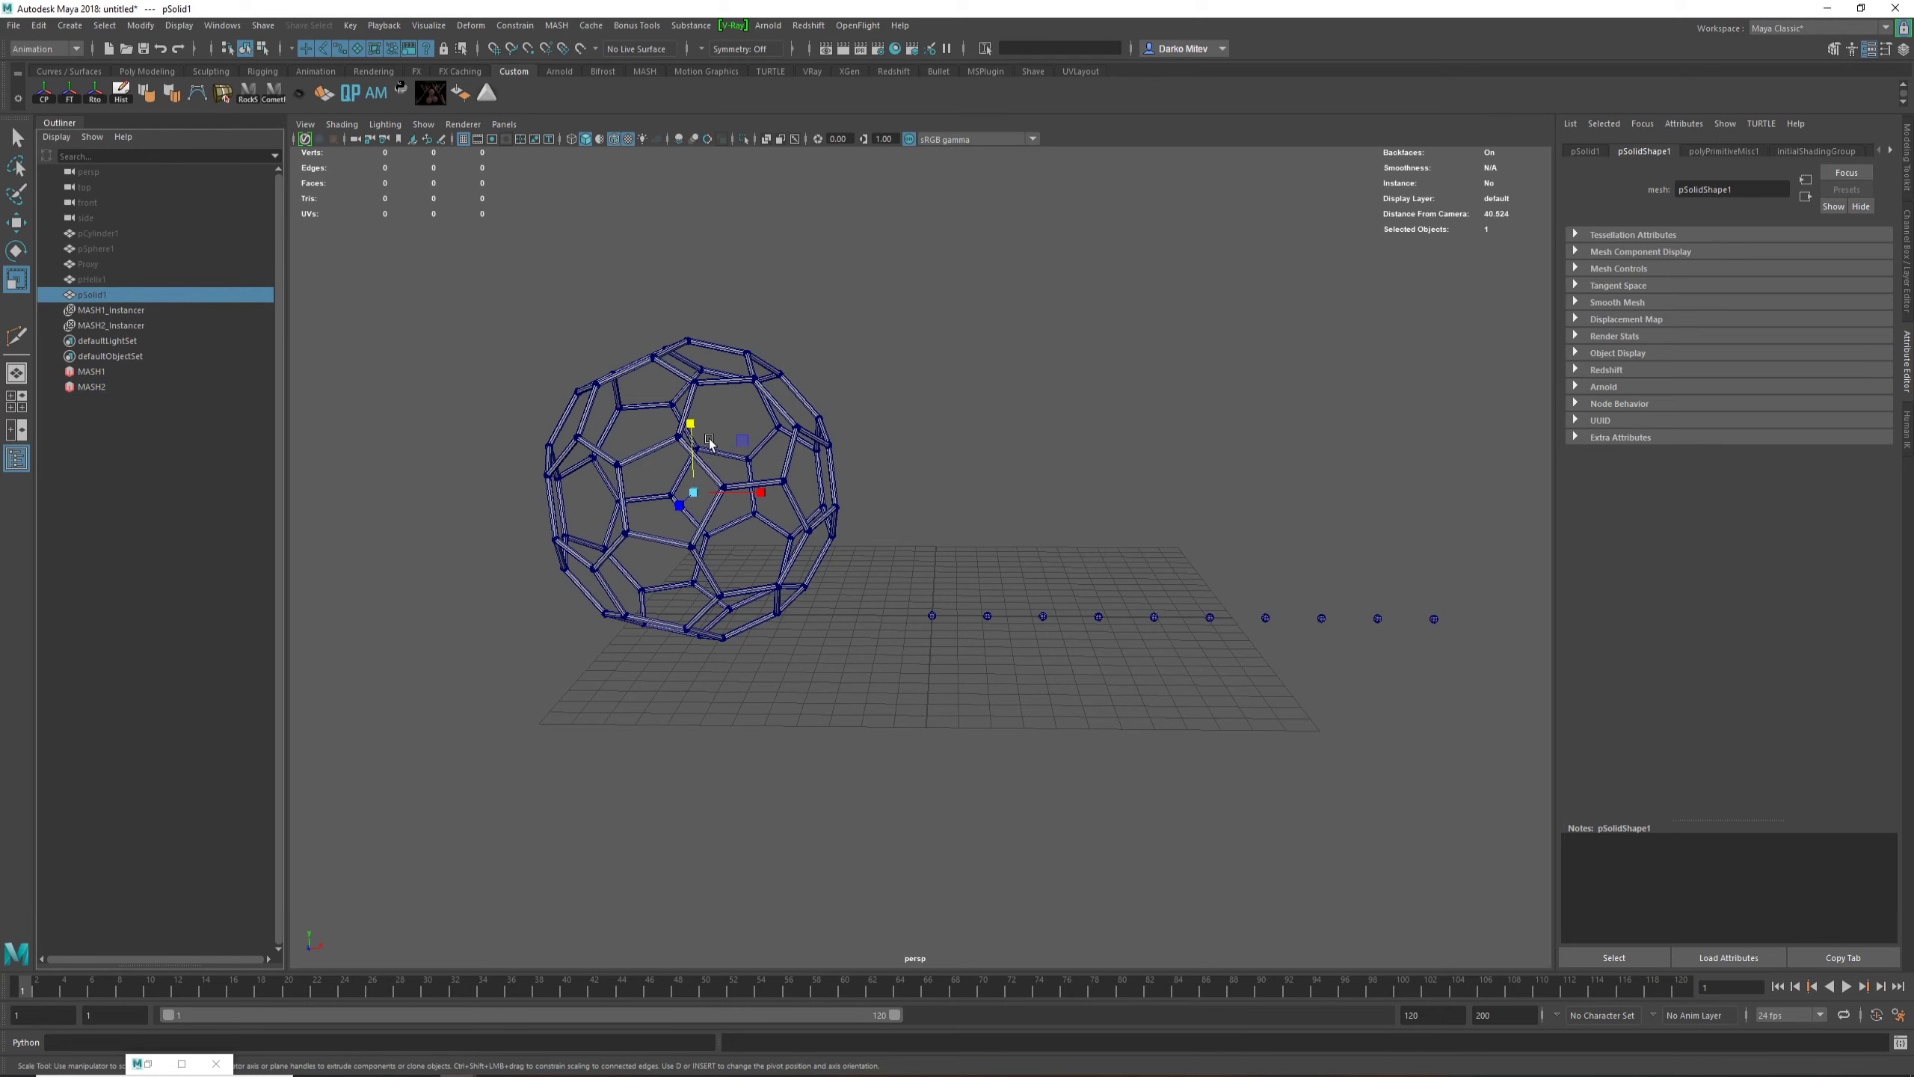
pyautogui.press('w')
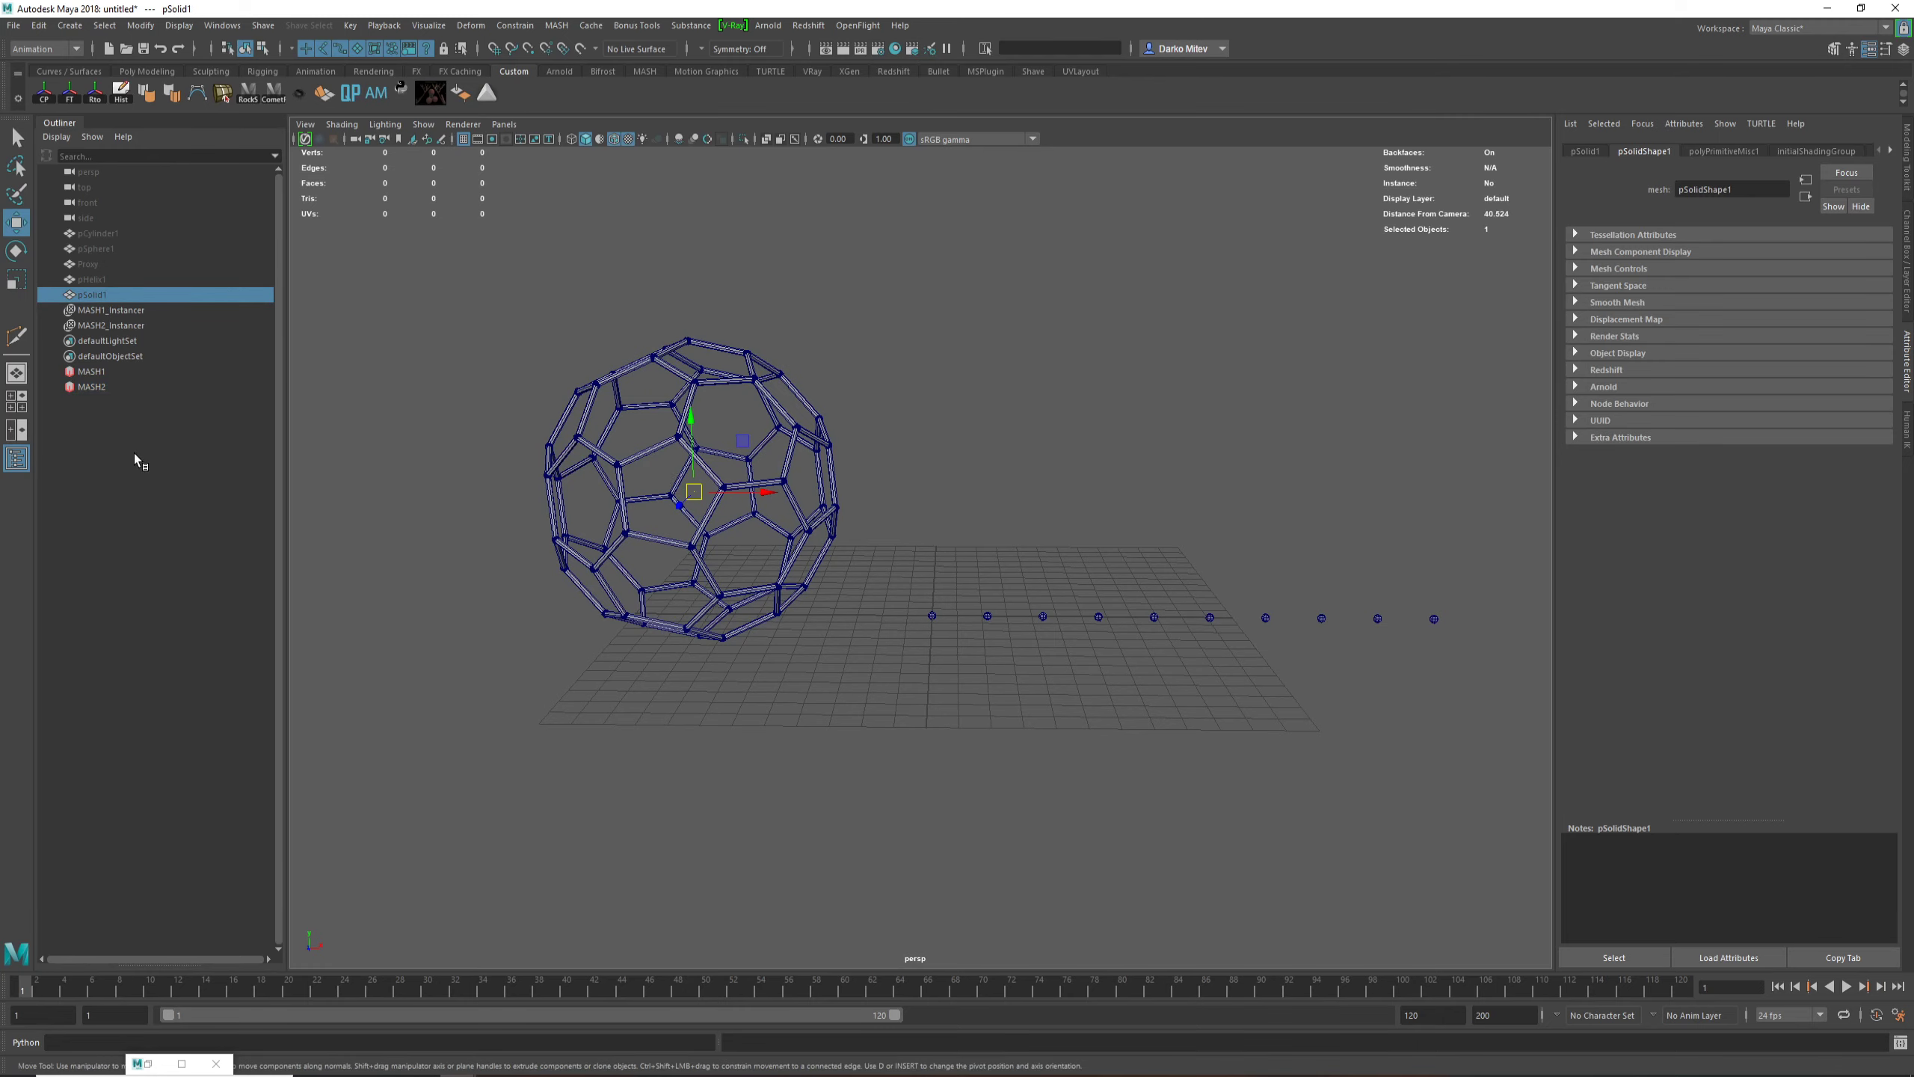
pyautogui.click(94, 386)
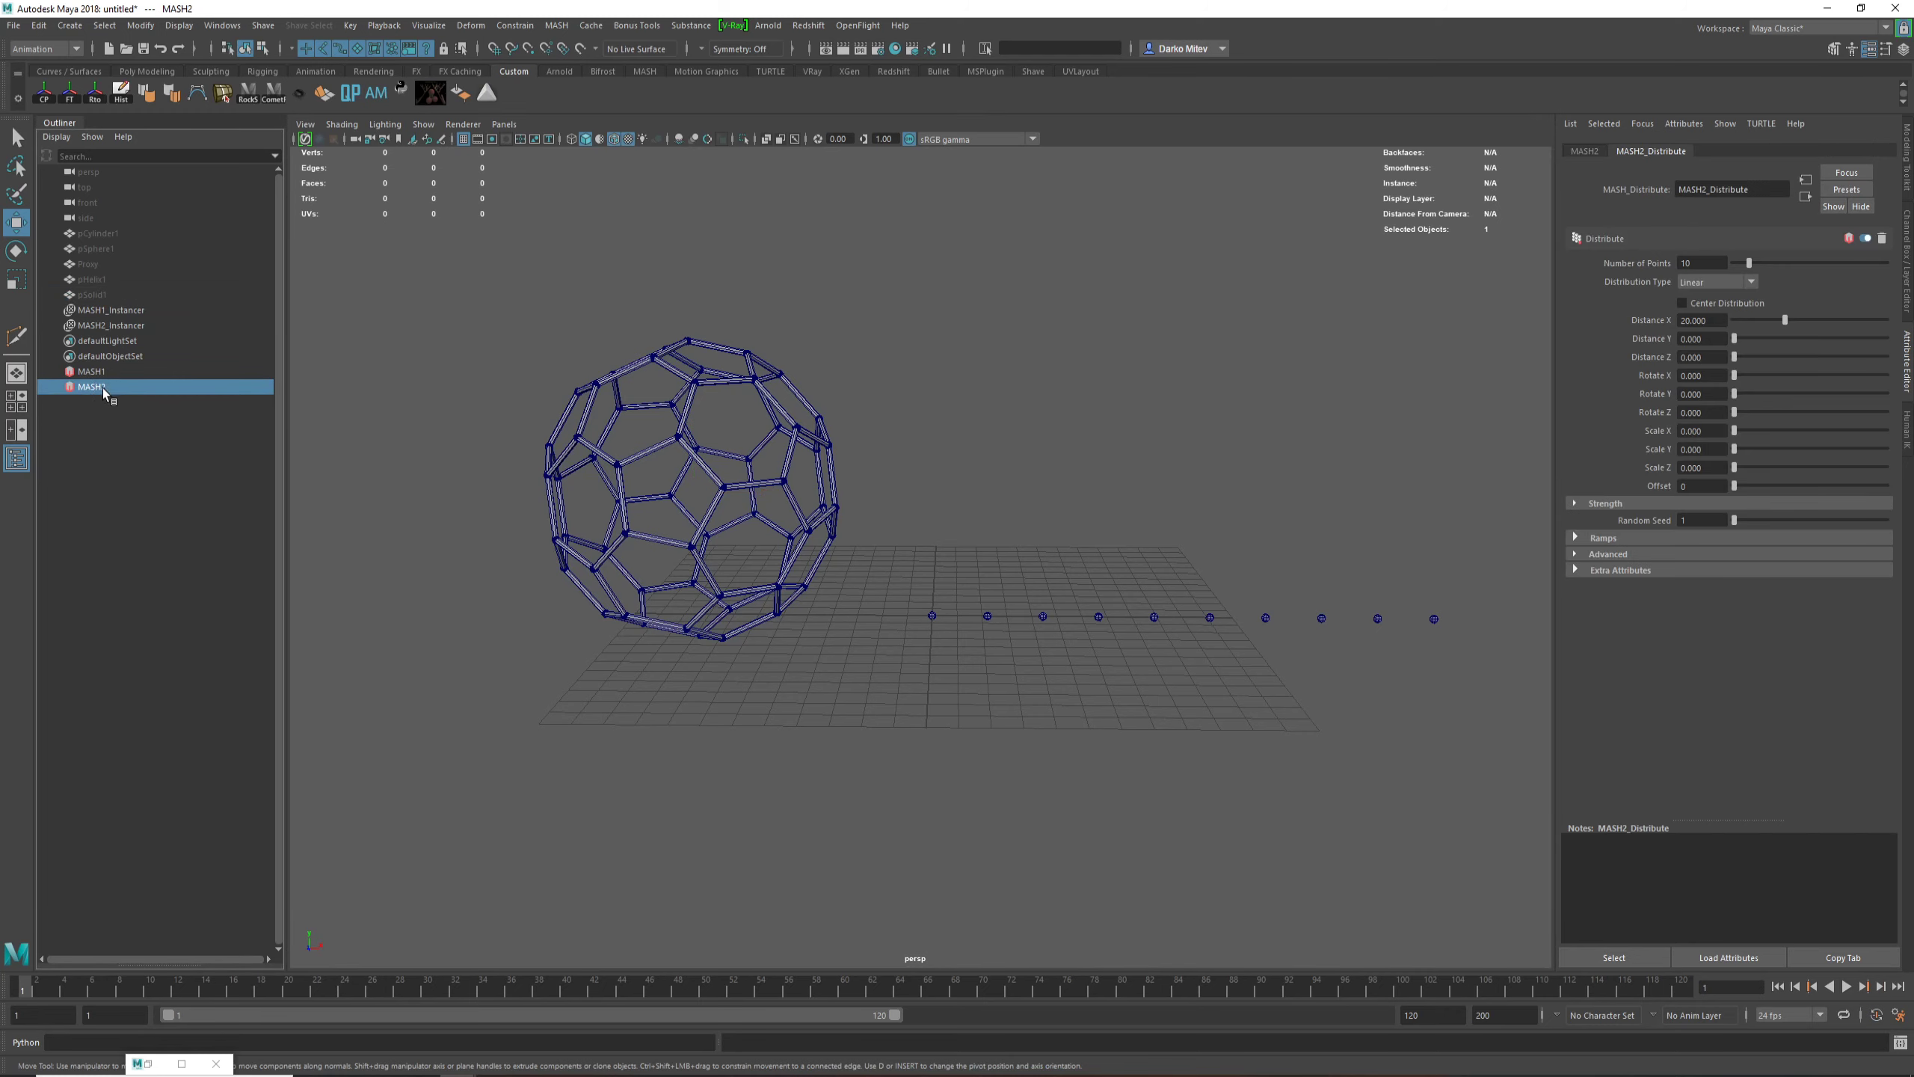
pyautogui.click(1715, 282)
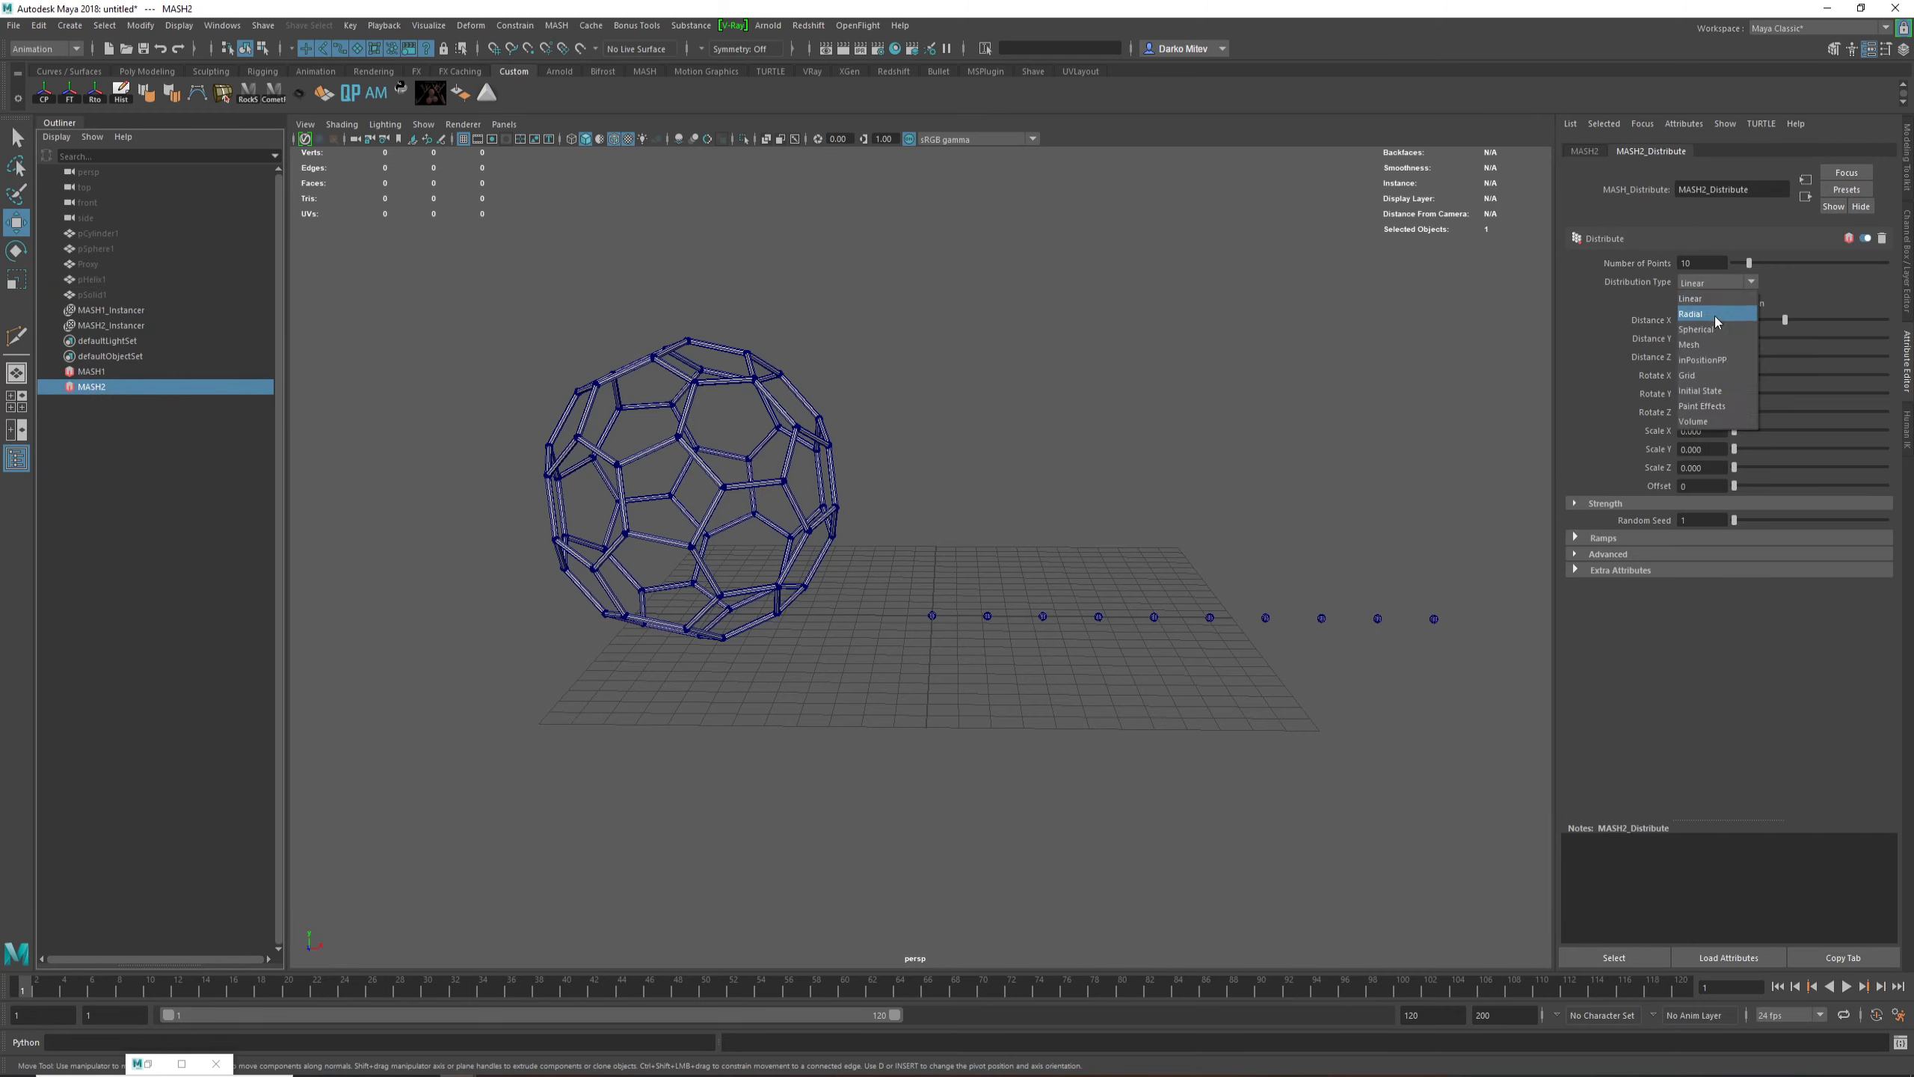
pyautogui.click(1691, 345)
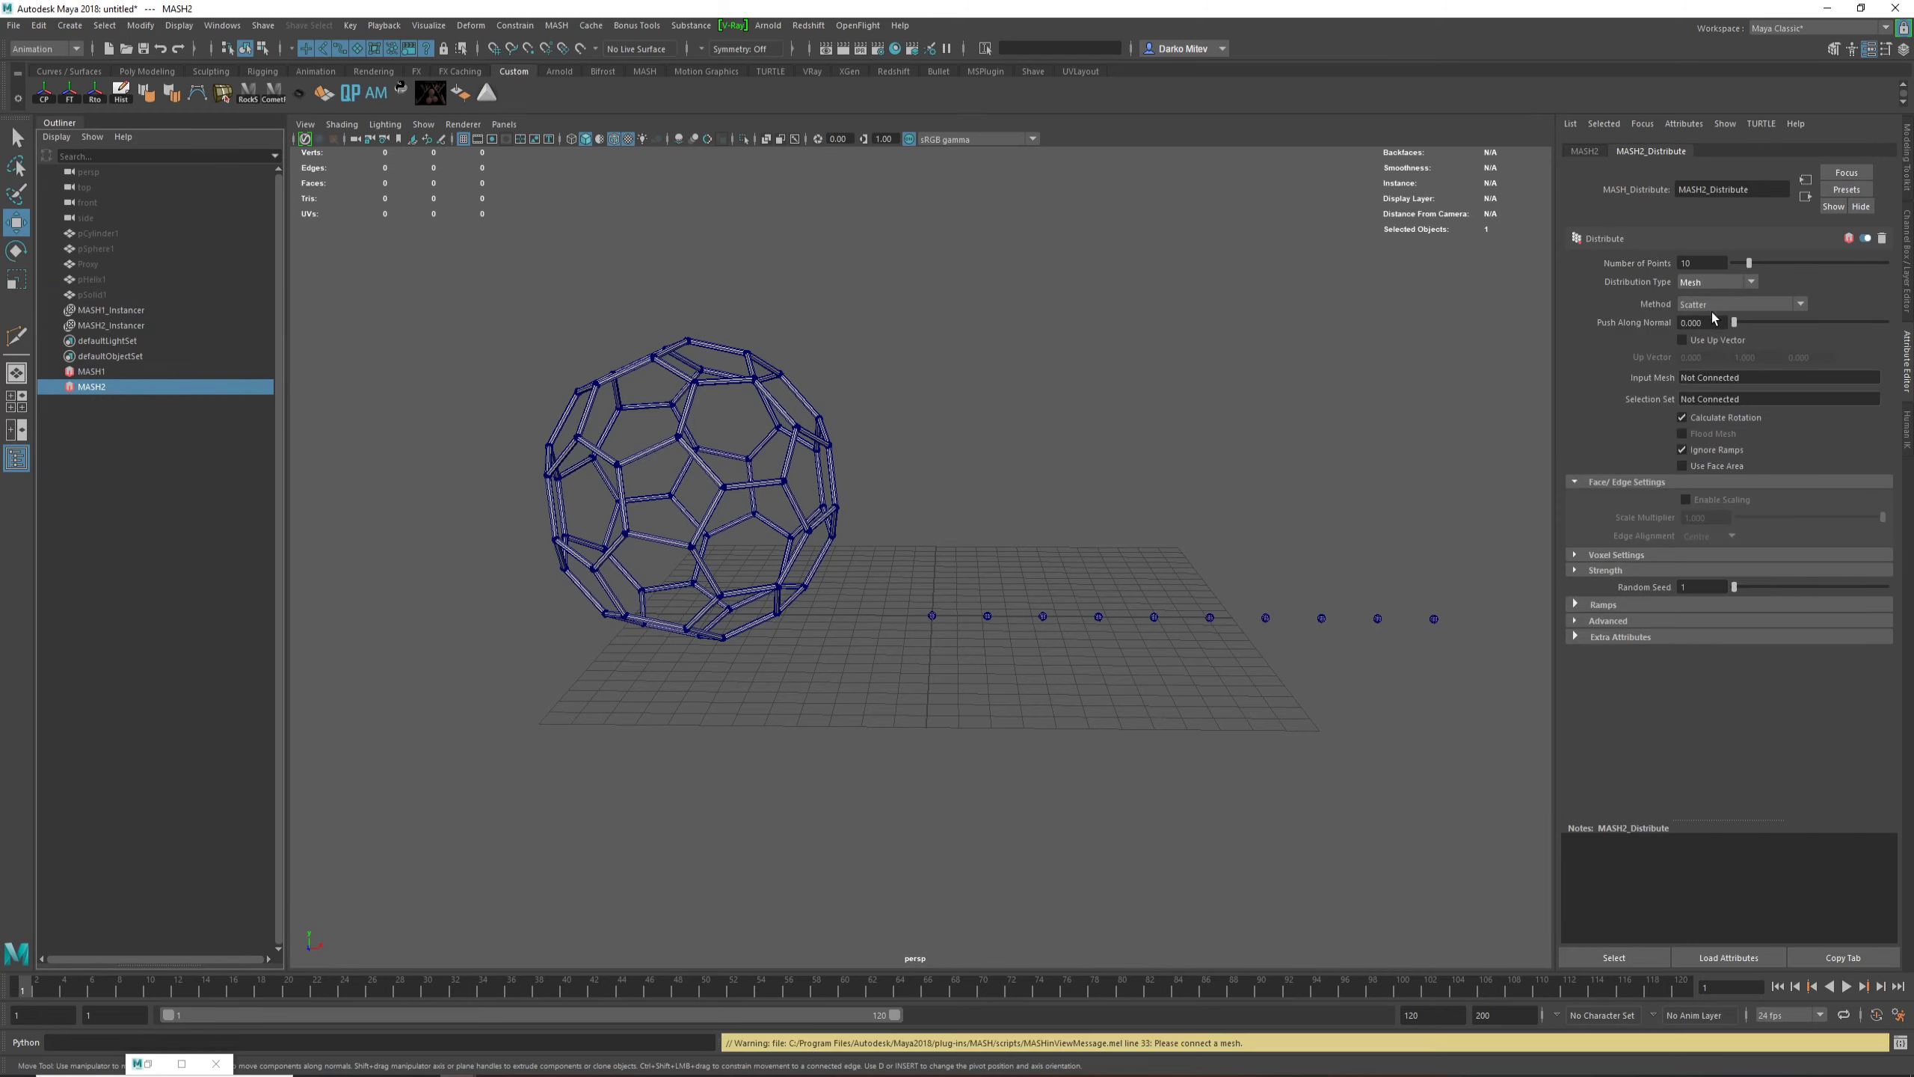
# Step: Set the MASH2 distribution method to Vertex and connect pSphere1 as its input mesh
pyautogui.click(1721, 309)
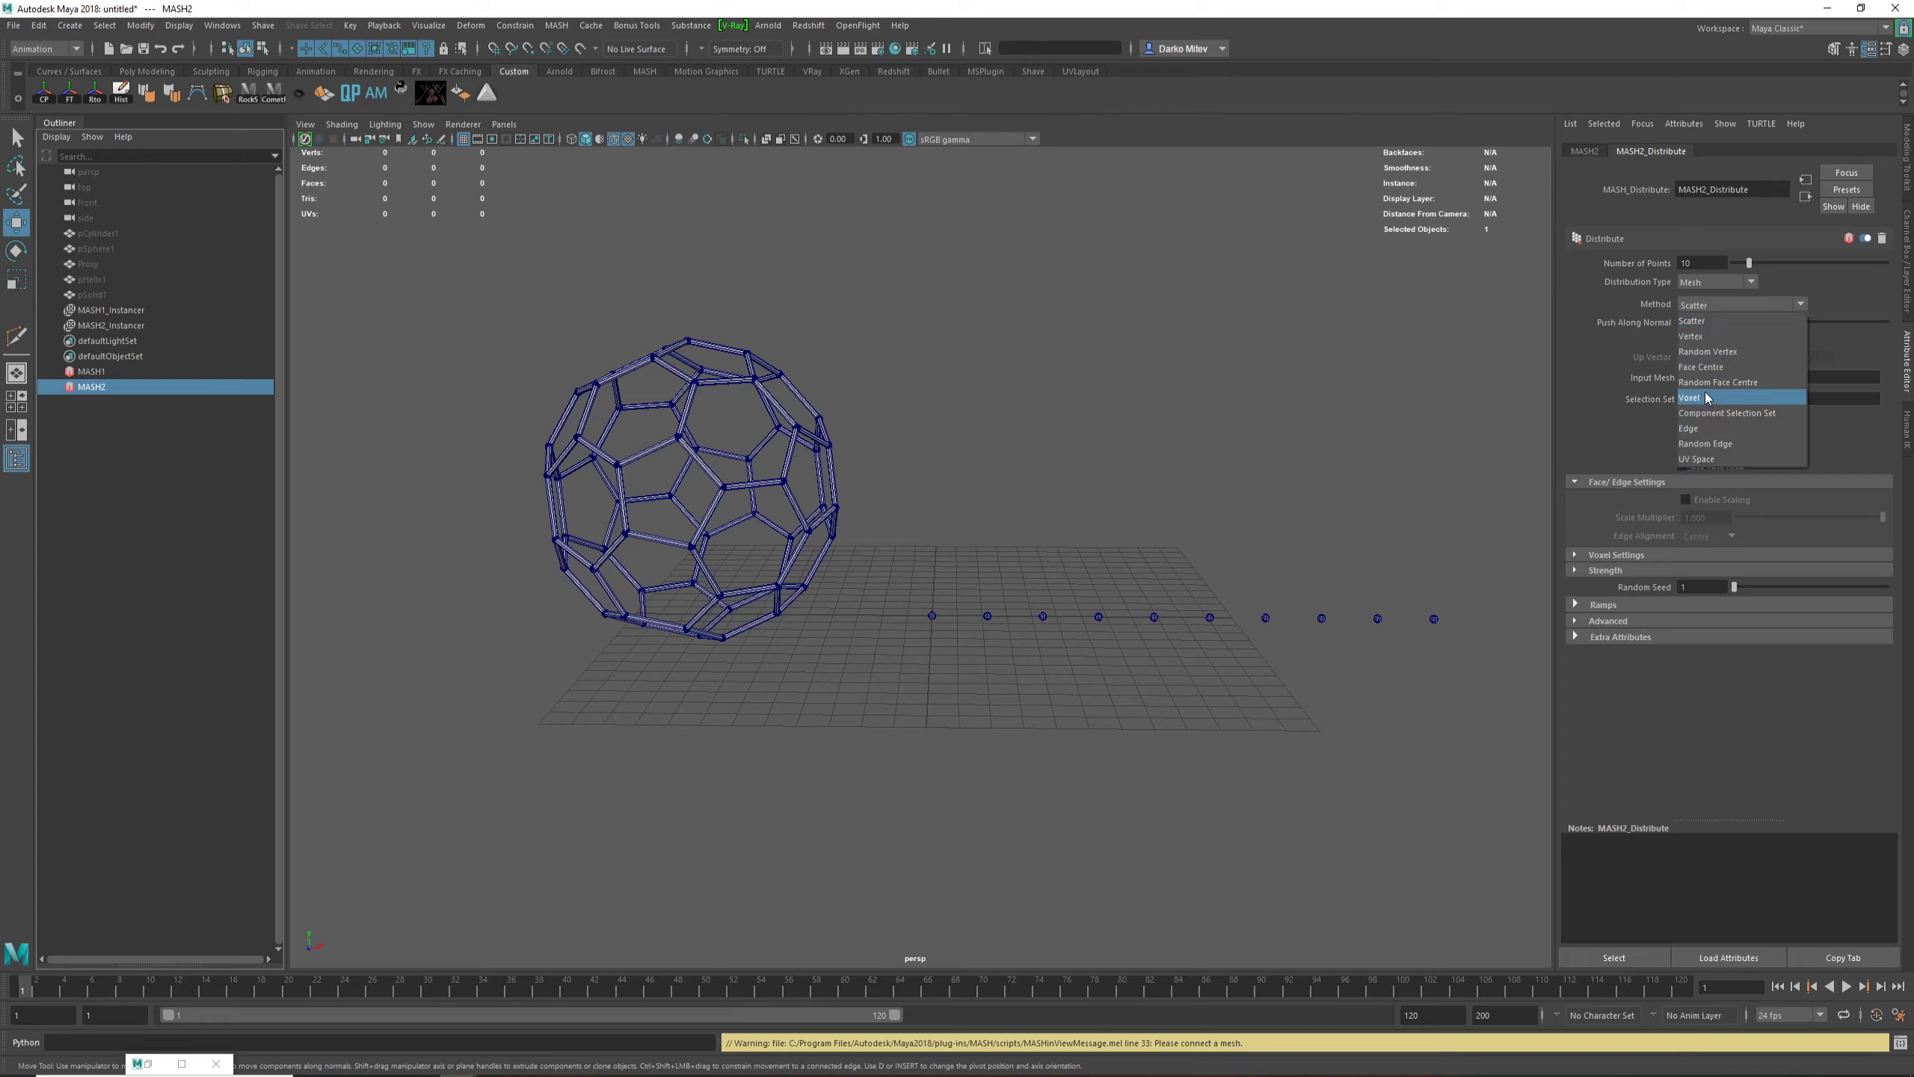
pyautogui.click(1709, 336)
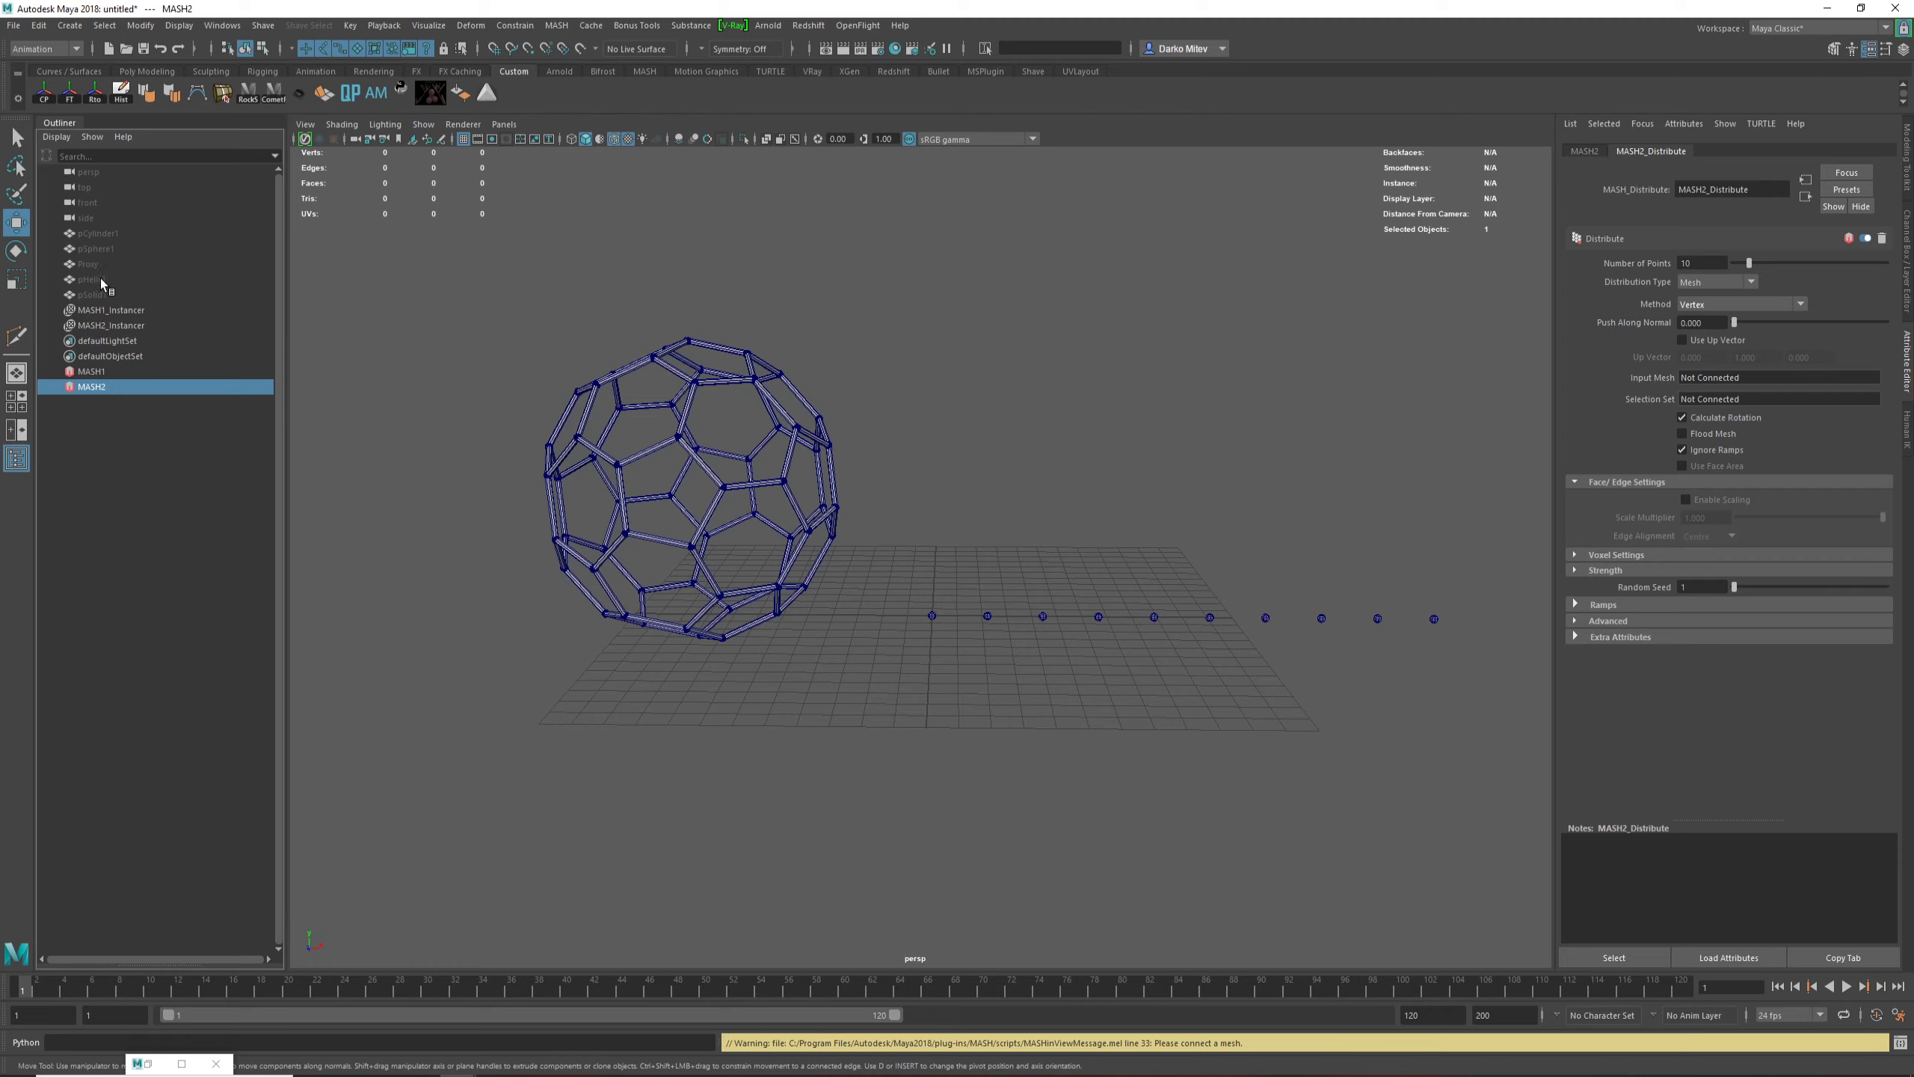
pyautogui.moveTo(94, 252); pyautogui.dragTo(1741, 383, button='middle')
pyautogui.scroll(10, 988, 487)
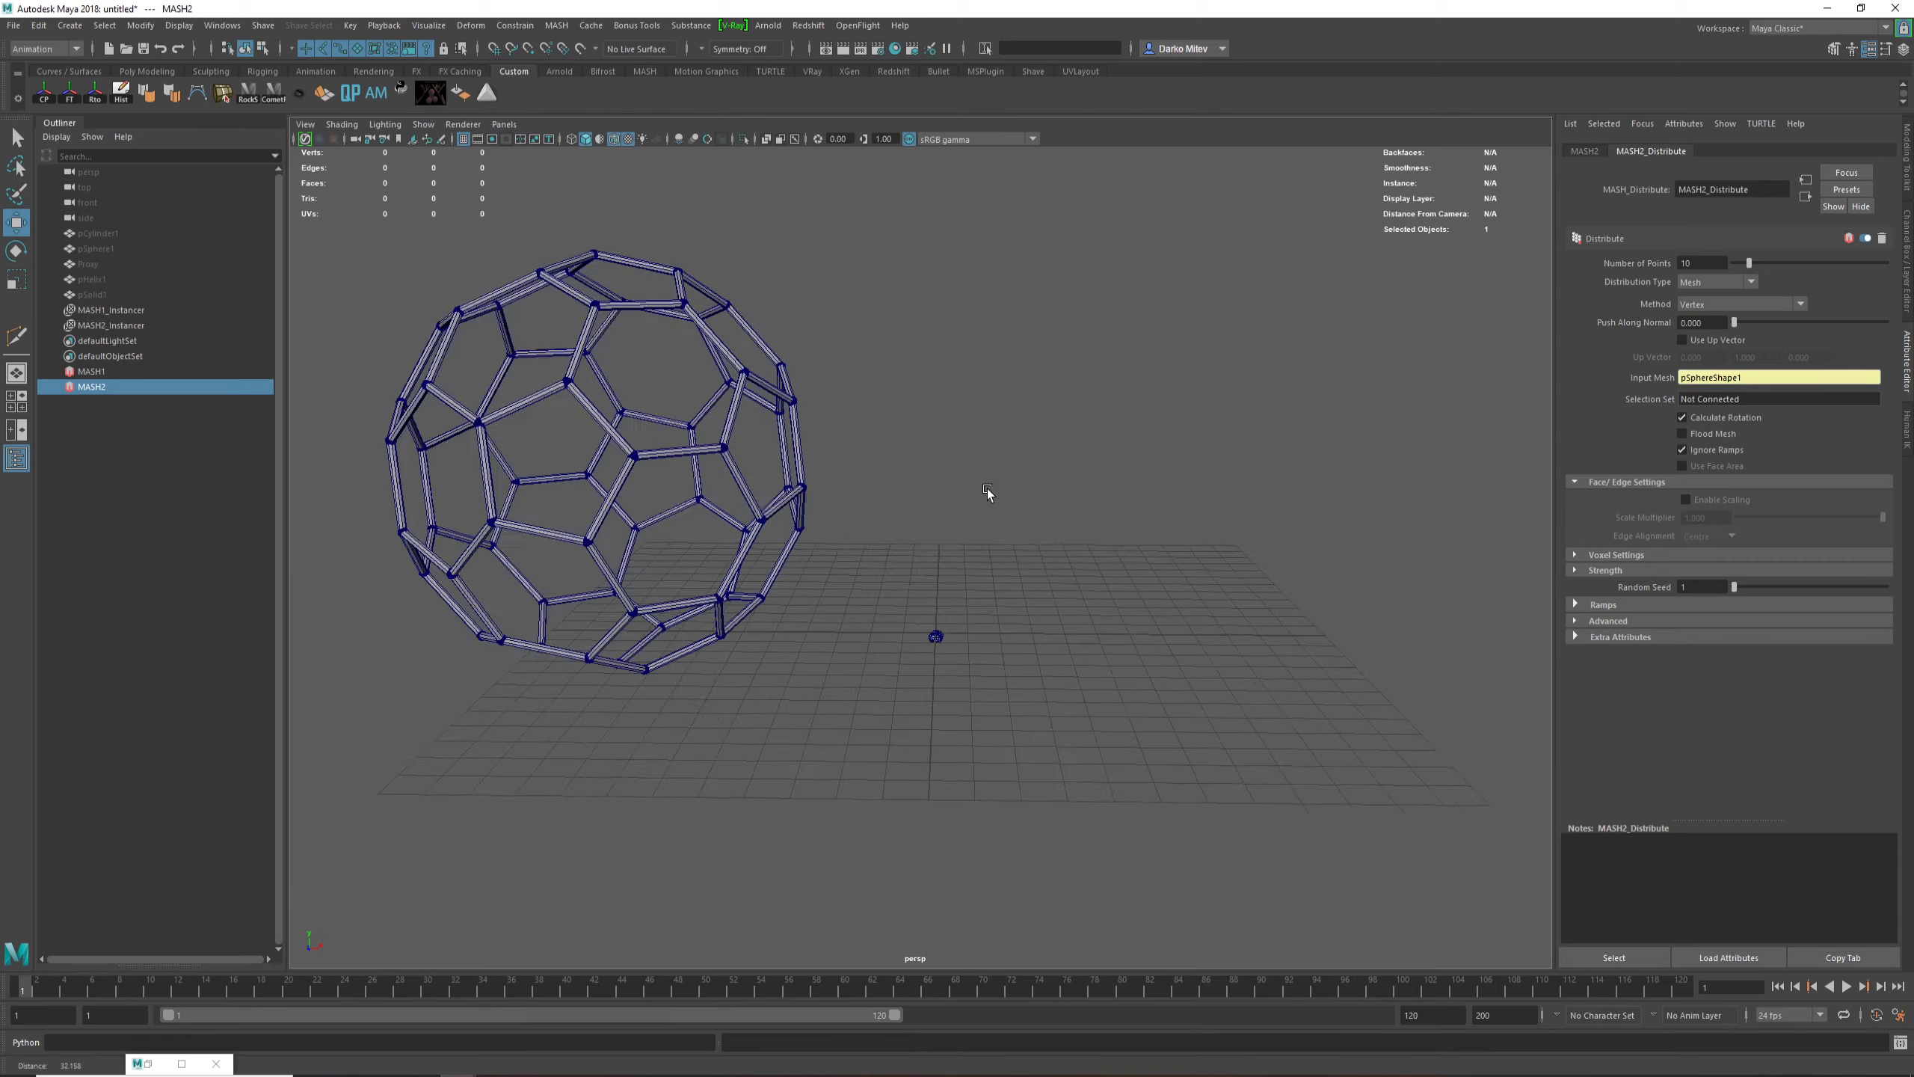
# Step: Examine the strut framework's joints and the small instanced spheres at the origin
pyautogui.keyDown('alt'); pyautogui.moveTo(1049, 571); pyautogui.dragTo(615, 543, button='right'); pyautogui.keyUp('alt')
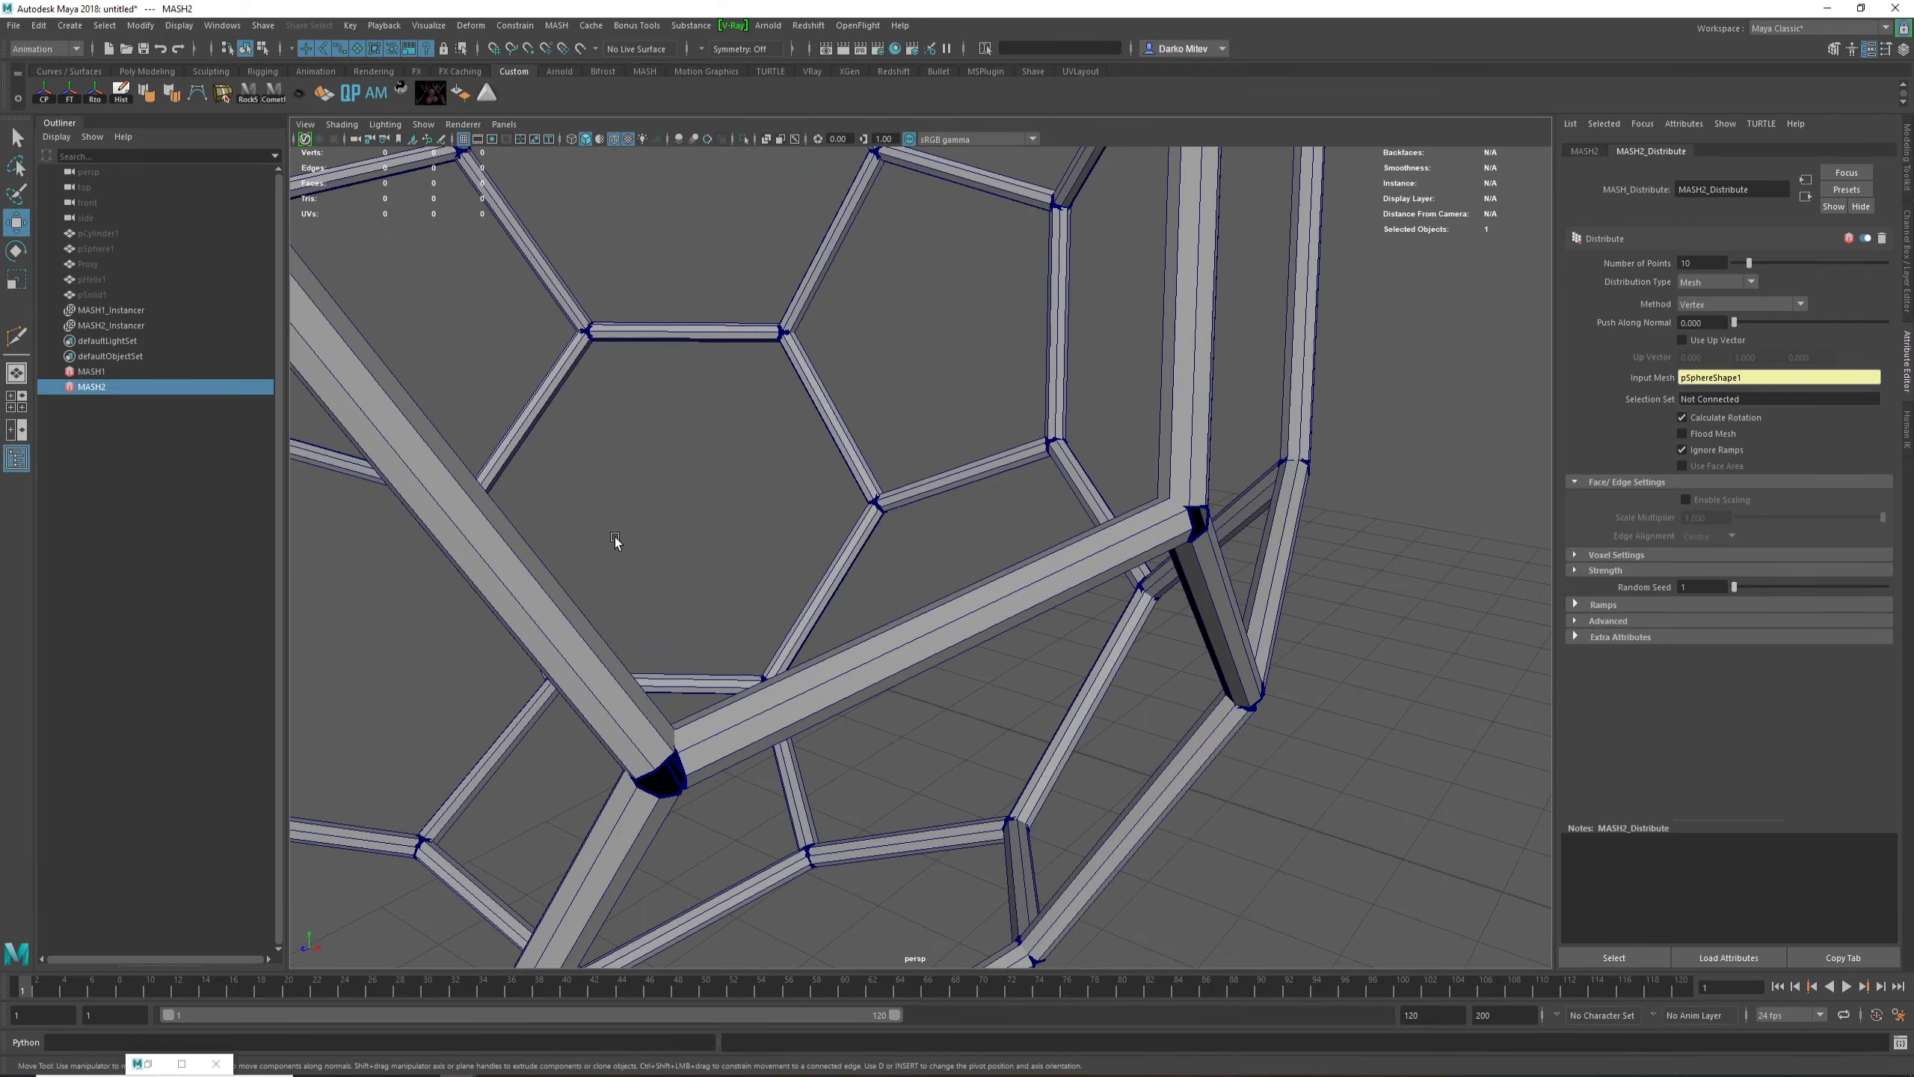
pyautogui.keyDown('alt'); pyautogui.moveTo(615, 543); pyautogui.dragTo(966, 576, button='middle'); pyautogui.keyUp('alt')
pyautogui.keyDown('alt'); pyautogui.moveTo(966, 576); pyautogui.dragTo(869, 207, button='right'); pyautogui.keyUp('alt')
pyautogui.scroll(-3, 1260, 756)
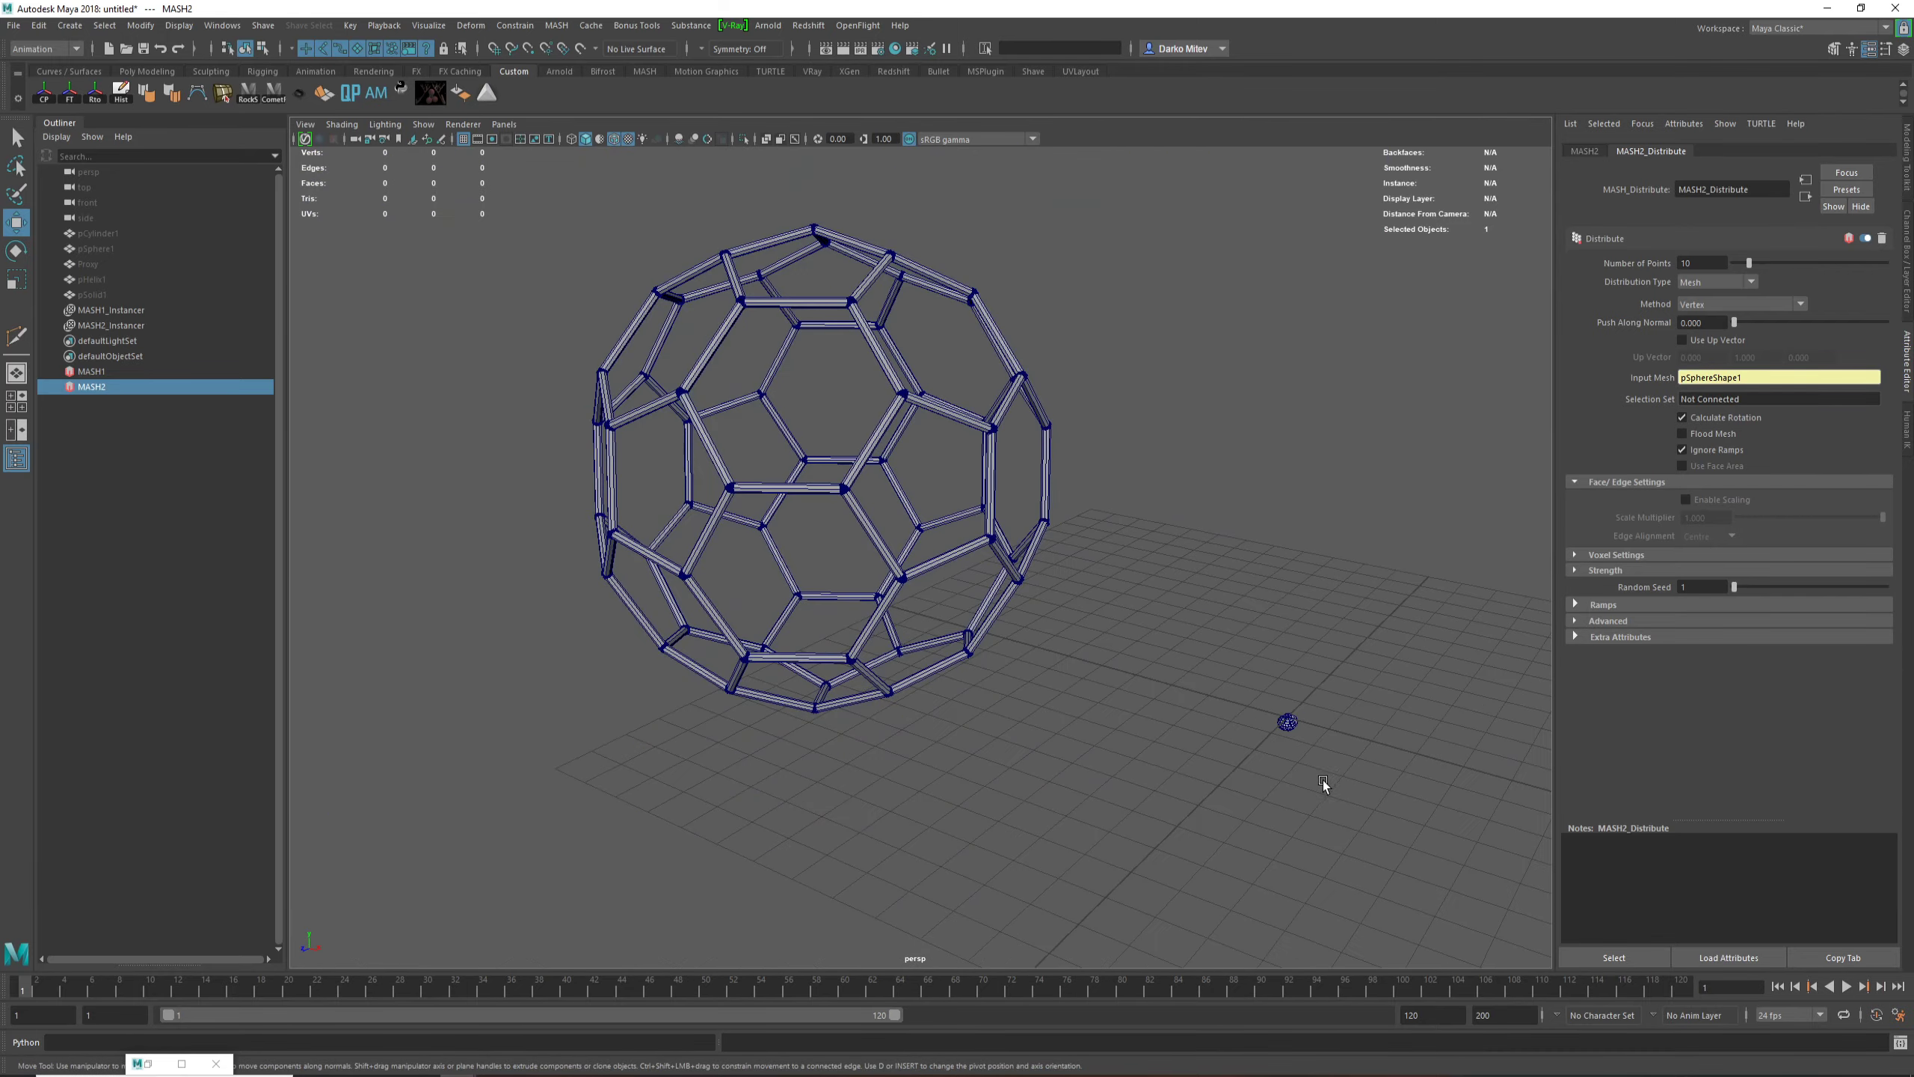
pyautogui.click(1286, 718)
pyautogui.press('f')
pyautogui.hotkey('ctrl', 'z')
pyautogui.scroll(-10, 1247, 746)
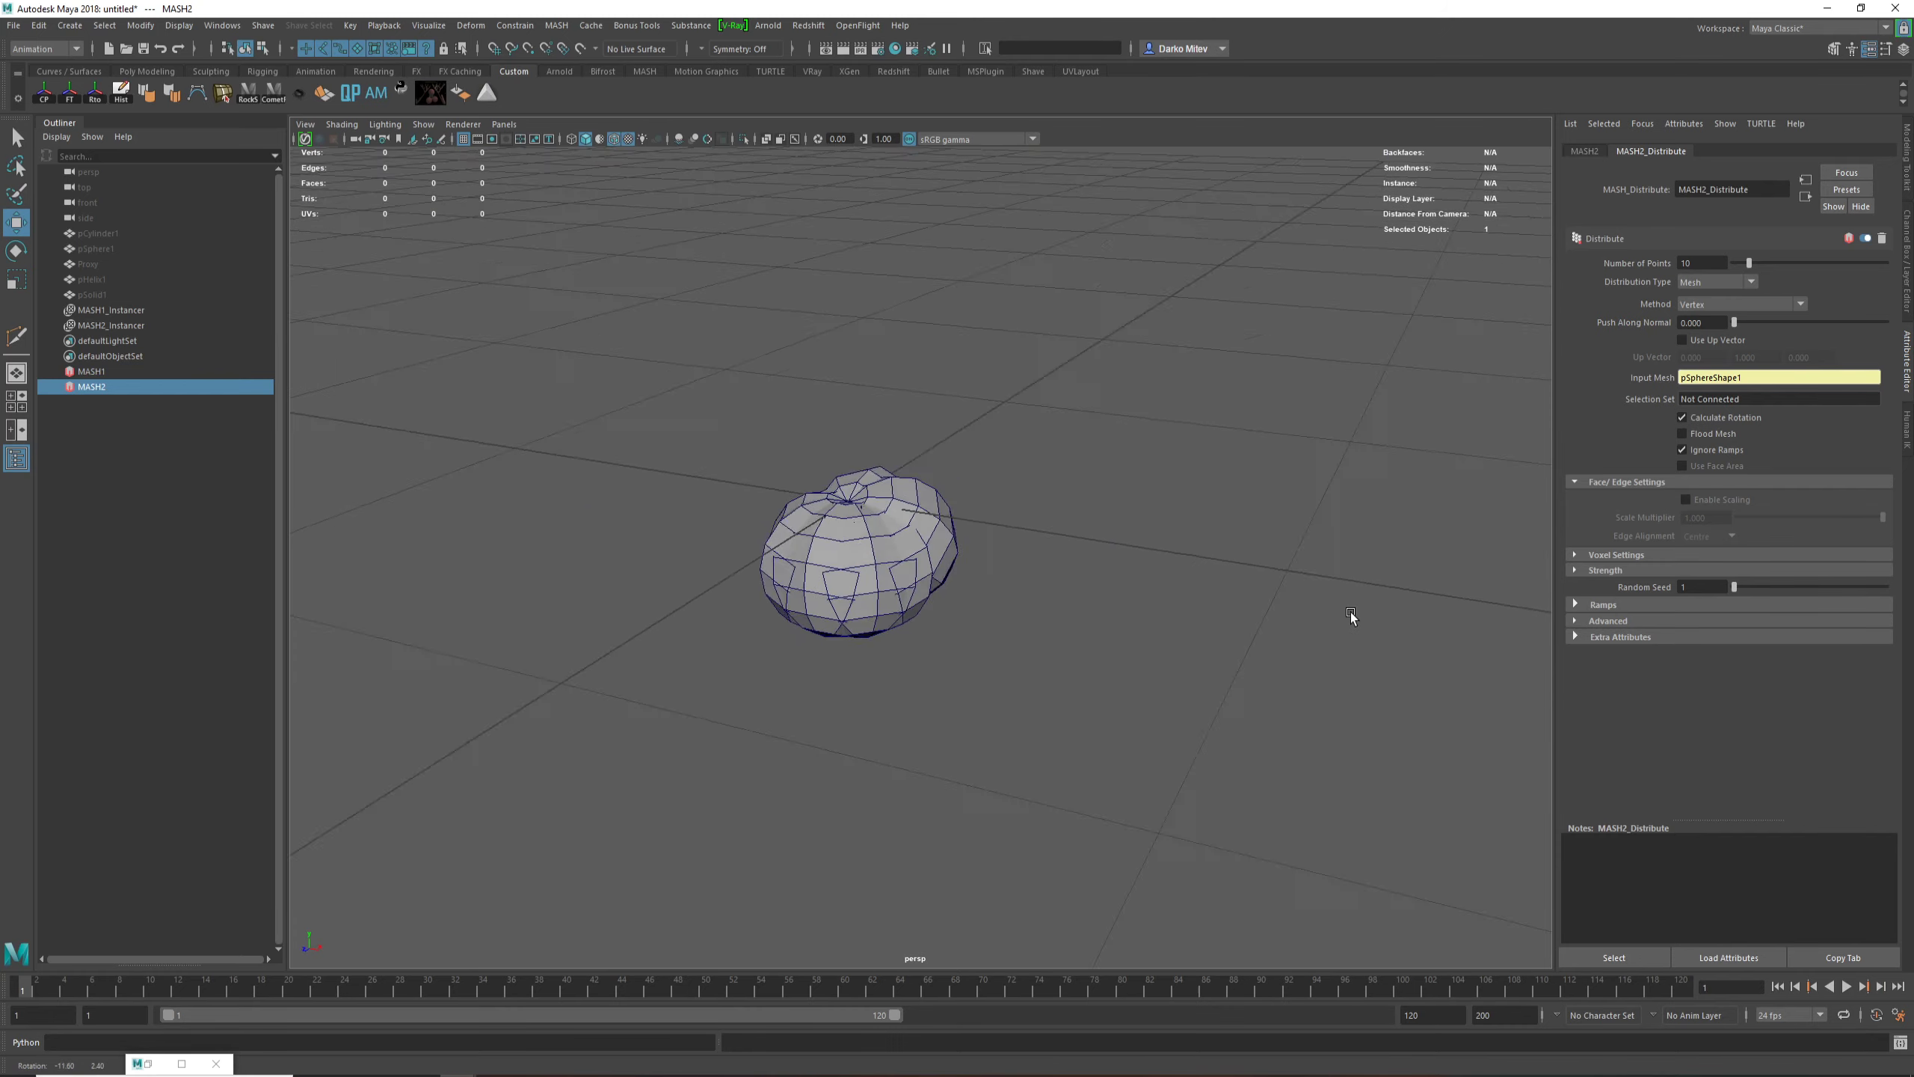
pyautogui.scroll(-8, 962, 586)
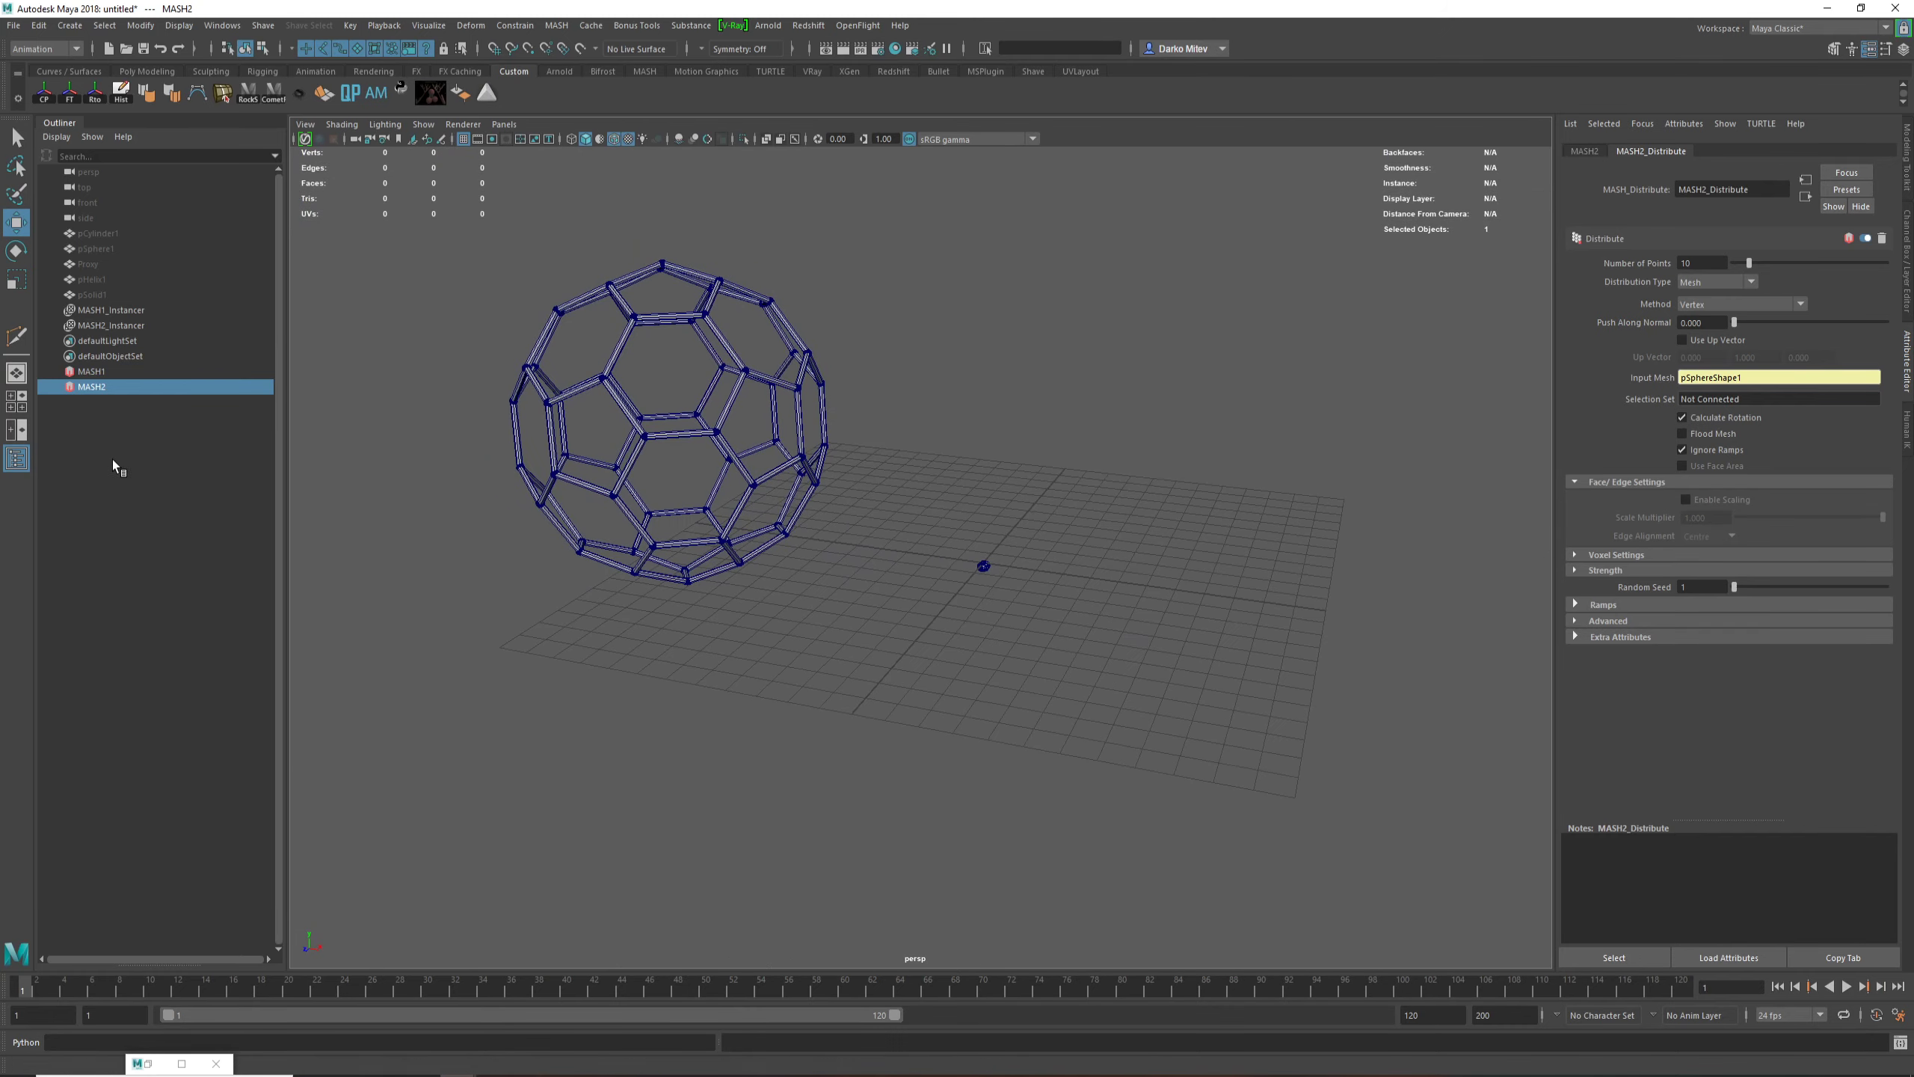
# Step: Replace the input mesh of the MASH2 Distribute node with pSolid1
pyautogui.click(89, 295)
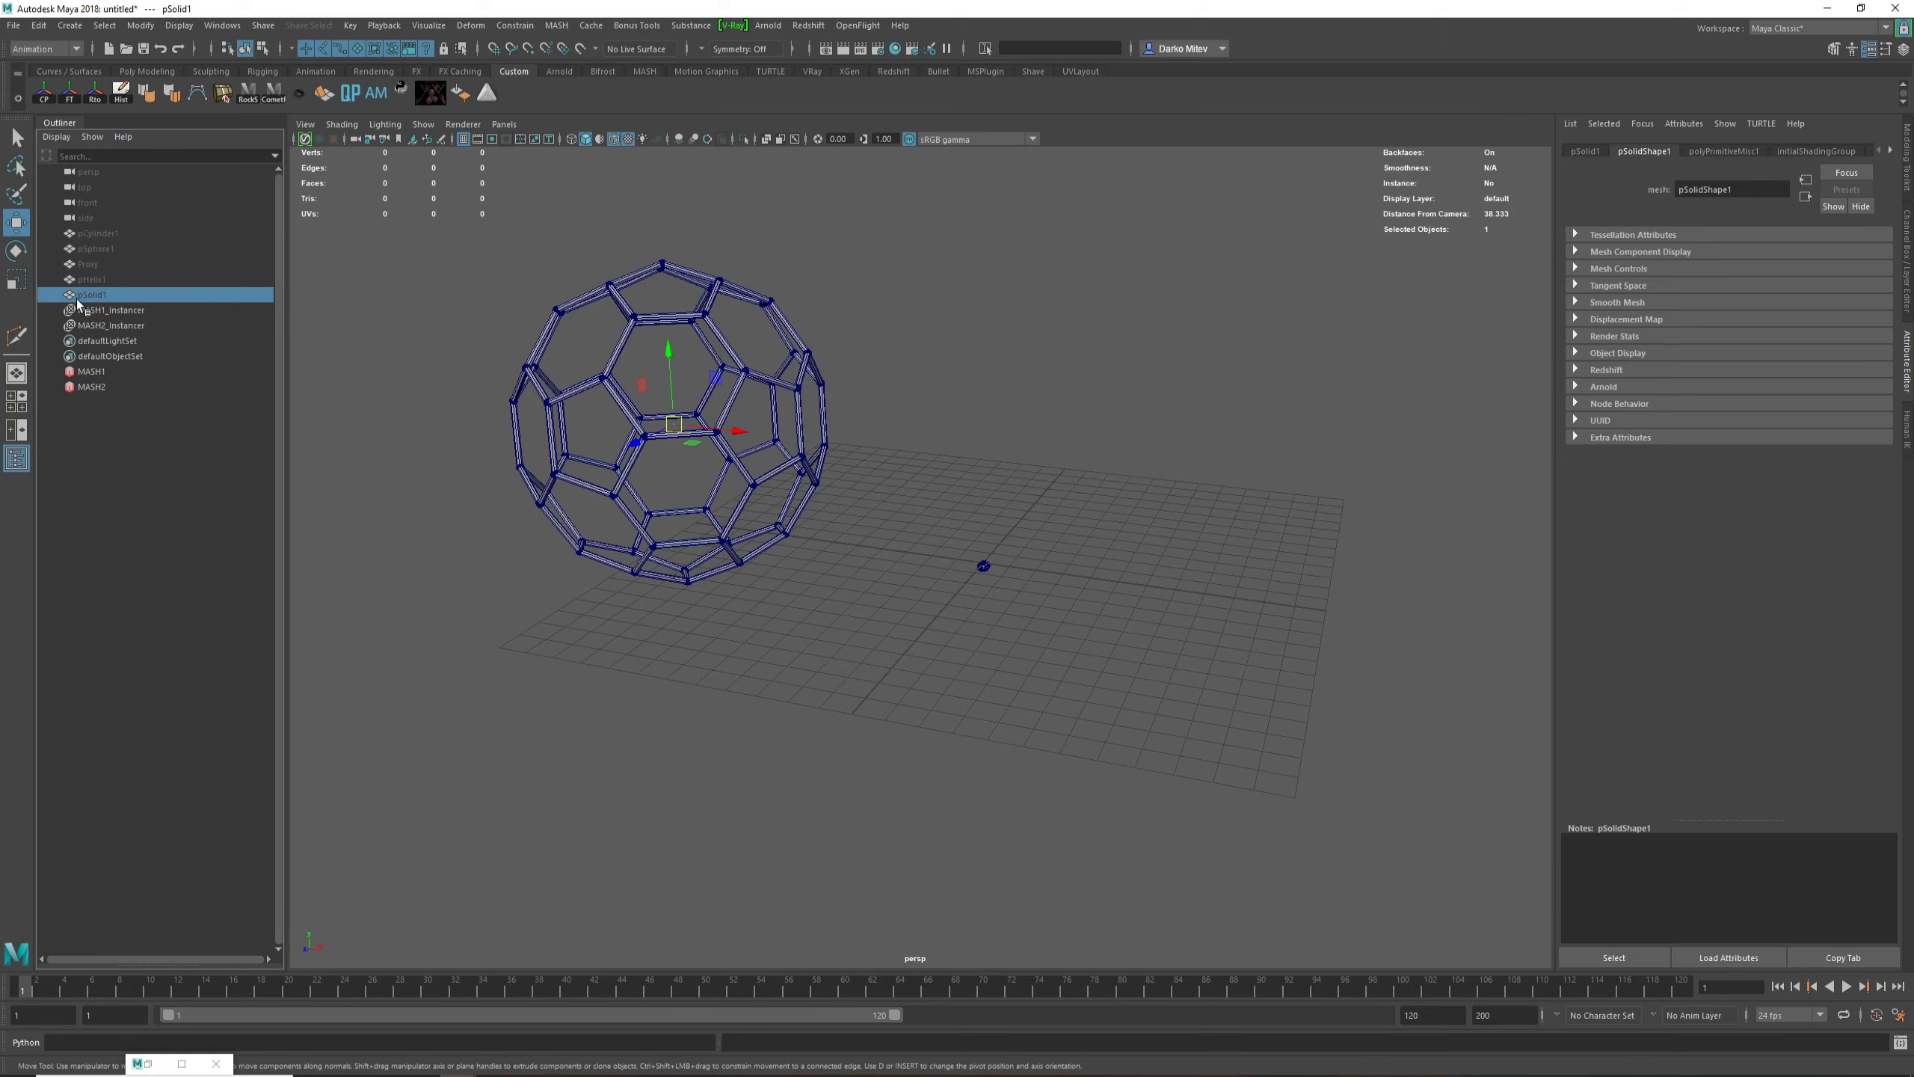
pyautogui.click(90, 386)
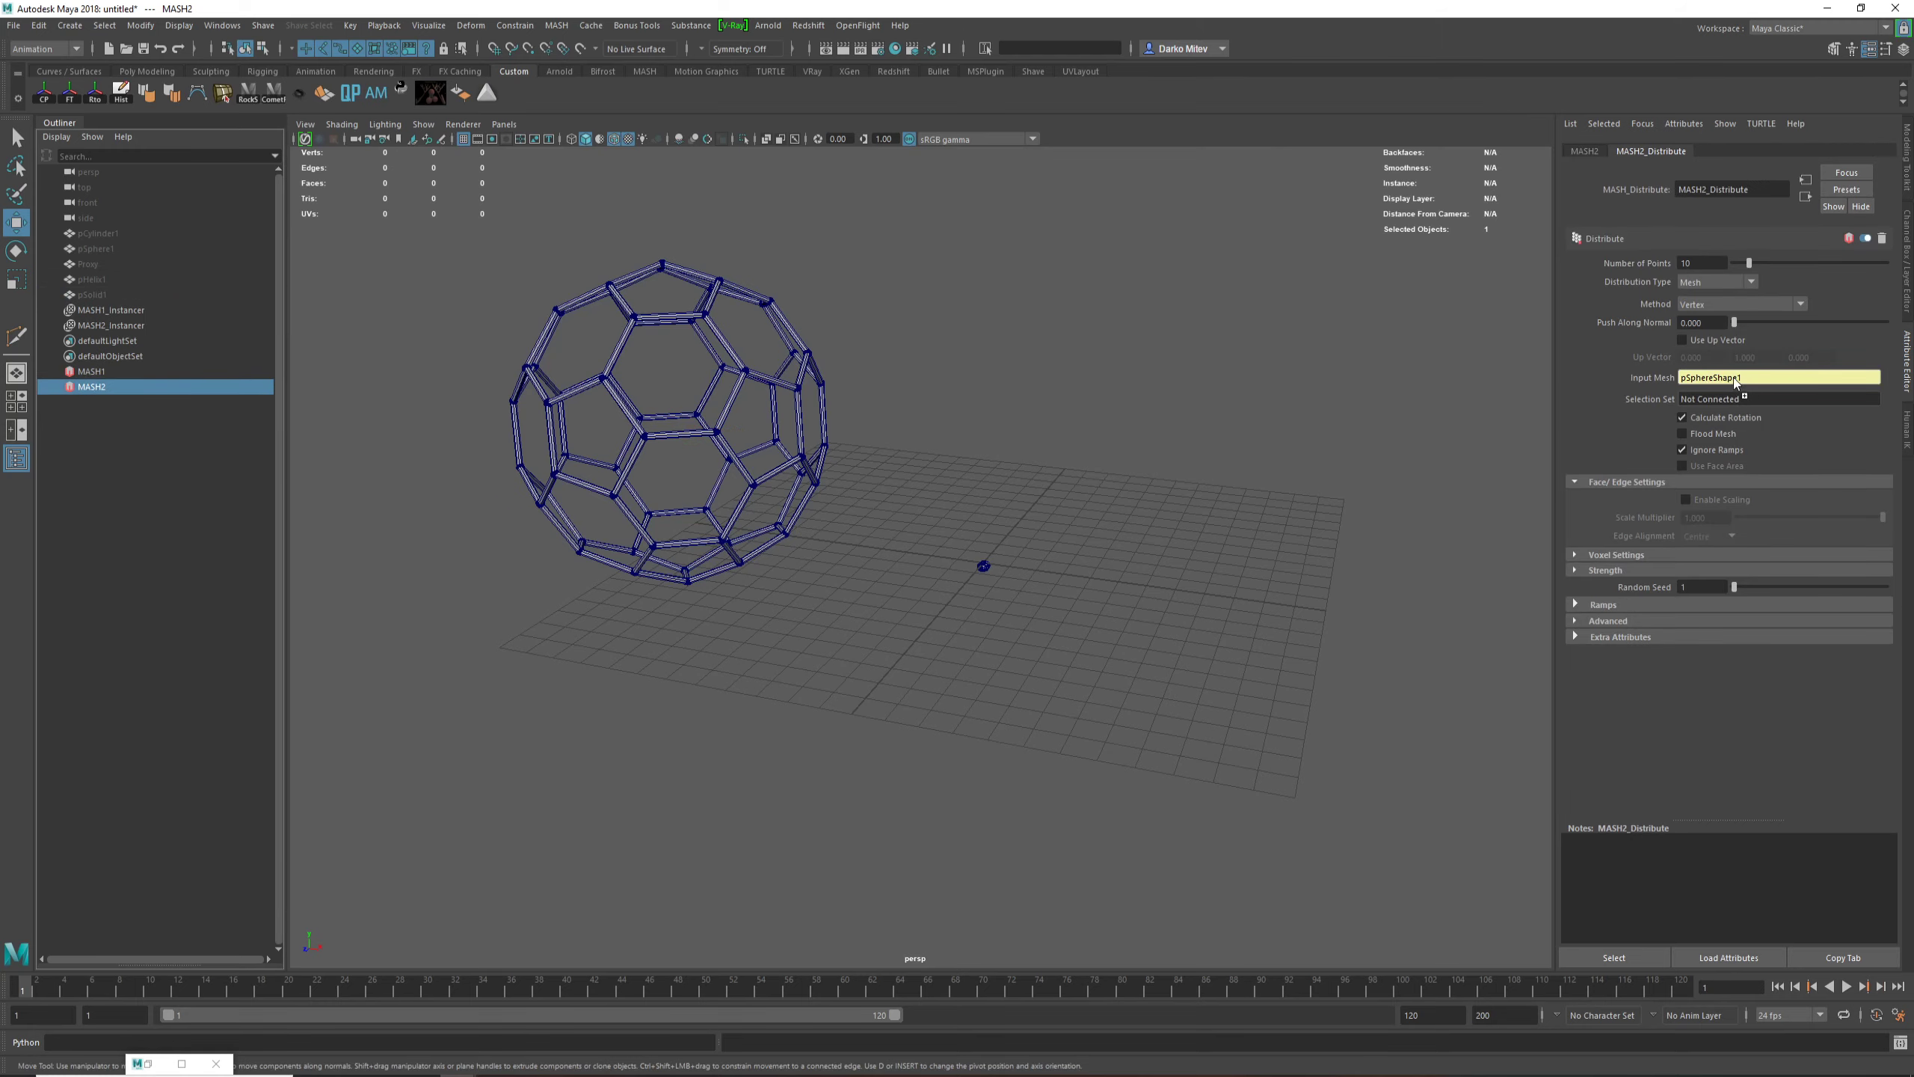
pyautogui.moveTo(1735, 381); pyautogui.dragTo(1747, 383, button='middle')
pyautogui.keyDown('alt'); pyautogui.moveTo(896, 562); pyautogui.dragTo(1070, 606, button='right'); pyautogui.keyUp('alt')
pyautogui.keyDown('alt'); pyautogui.moveTo(1069, 606); pyautogui.dragTo(1177, 689, button='middle'); pyautogui.keyUp('alt')
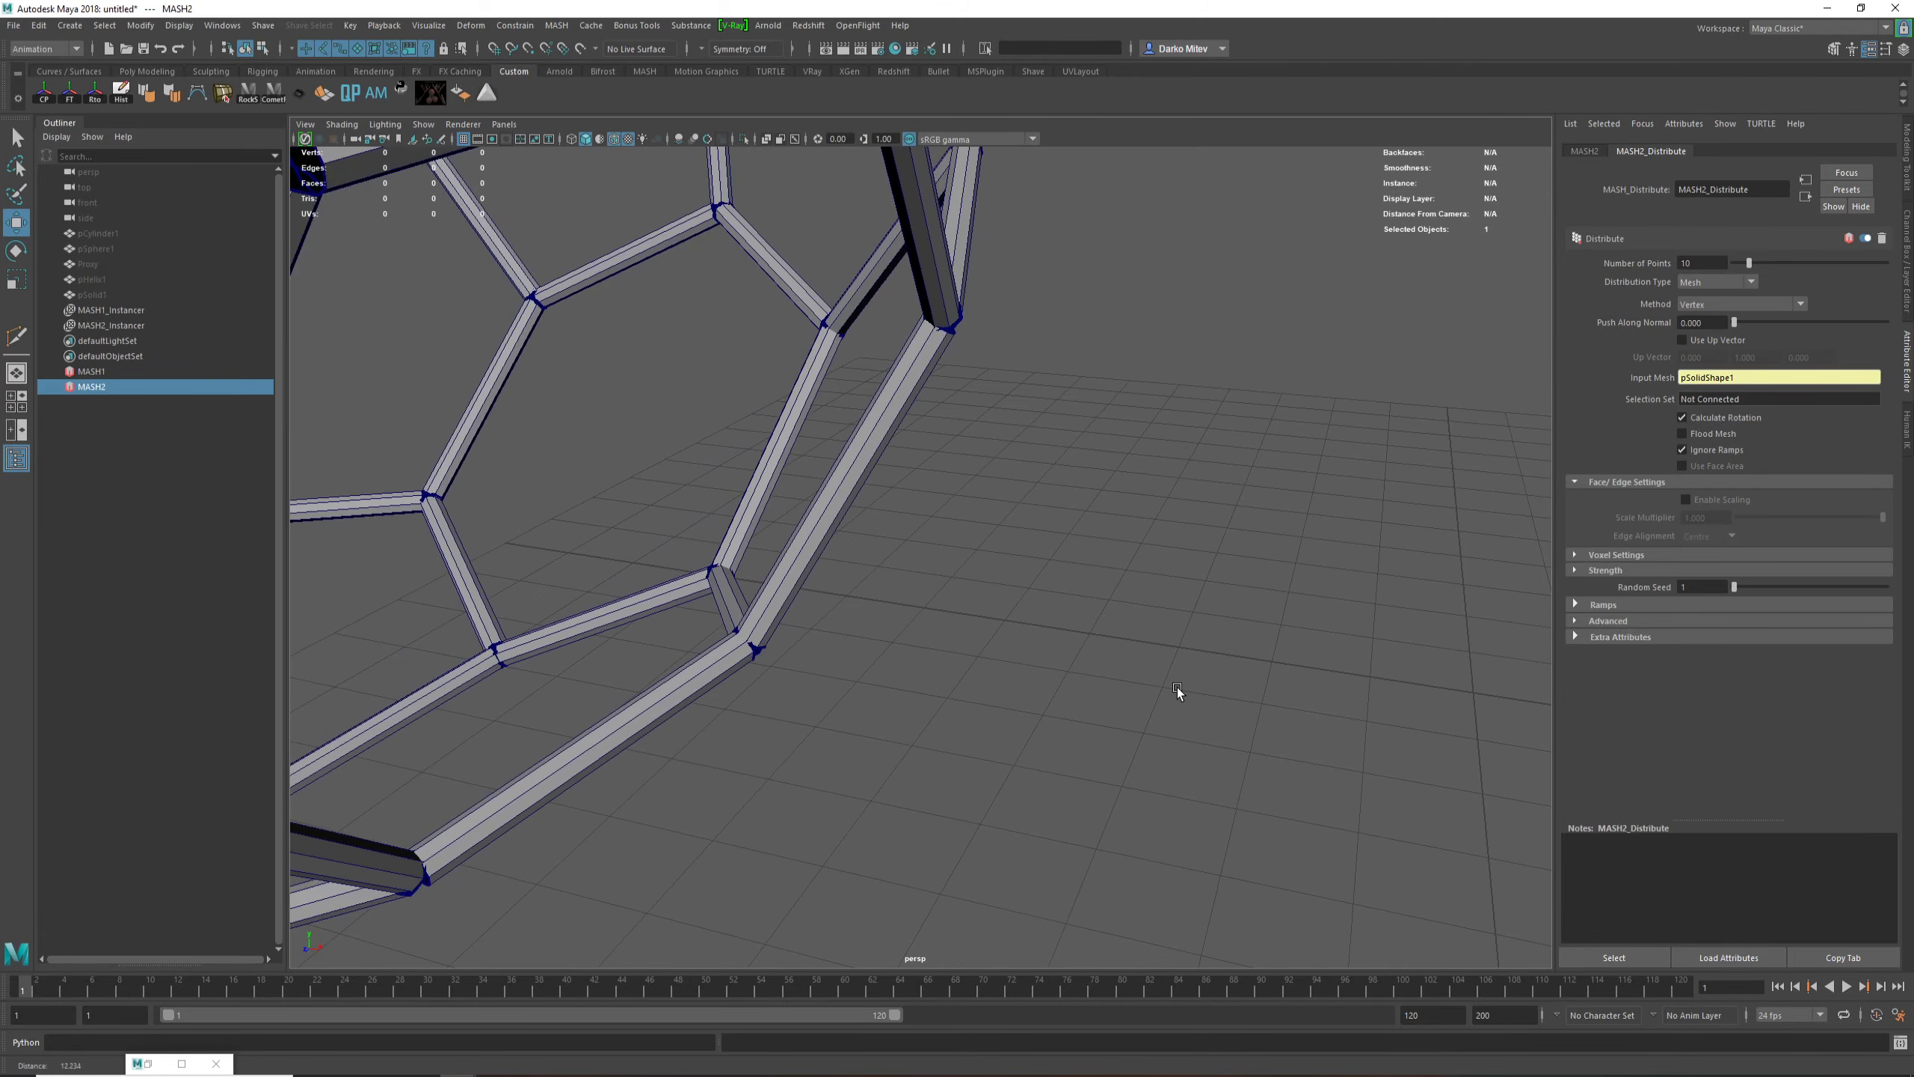
pyautogui.keyDown('alt'); pyautogui.moveTo(1177, 688); pyautogui.dragTo(897, 633, button='right'); pyautogui.keyUp('alt')
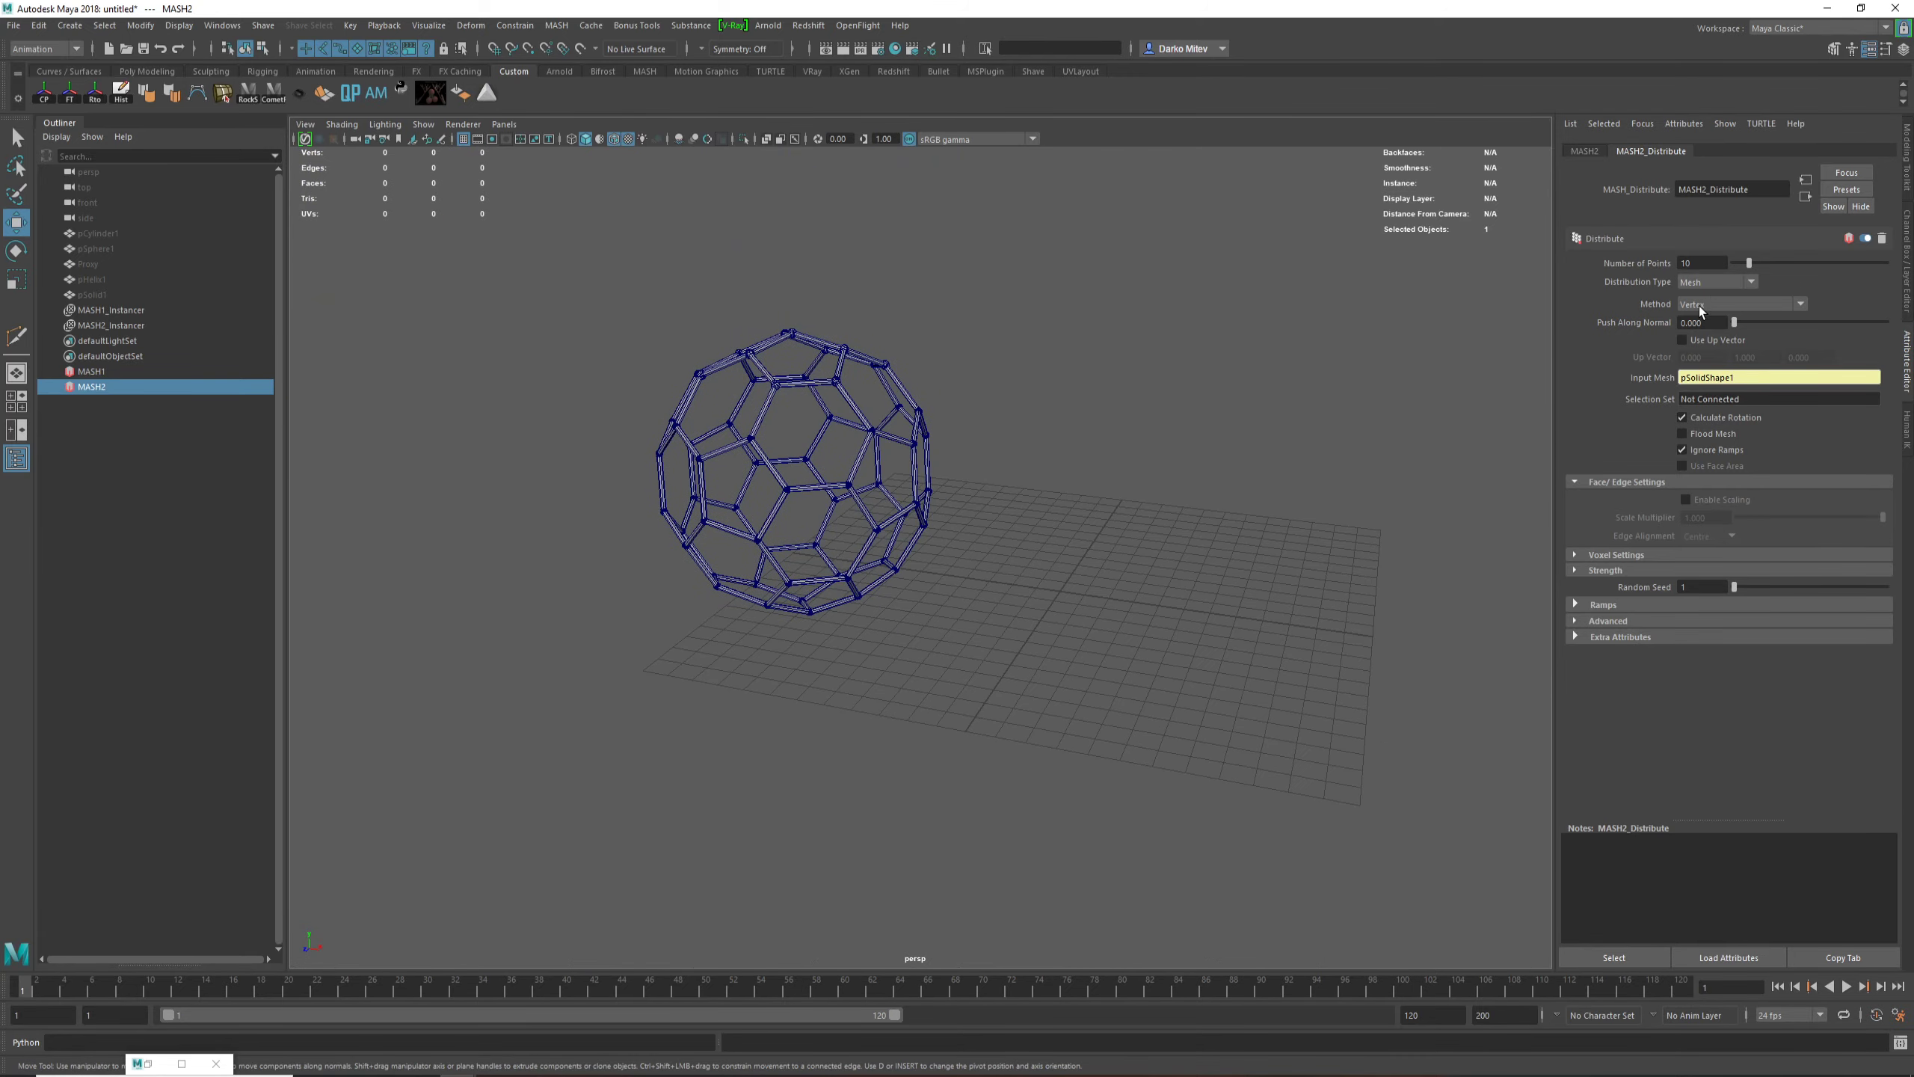
# Step: Show the hidden pSolid1 mesh again with shaded display
pyautogui.click(92, 294)
pyautogui.press('5')
pyautogui.keyDown('alt'); pyautogui.moveTo(645, 718); pyautogui.dragTo(679, 739, button='right'); pyautogui.keyUp('alt')
# Step: Set the MASH2 distribution's number of points to 29 and check the spheres on the solid's vertices
pyautogui.click(92, 385)
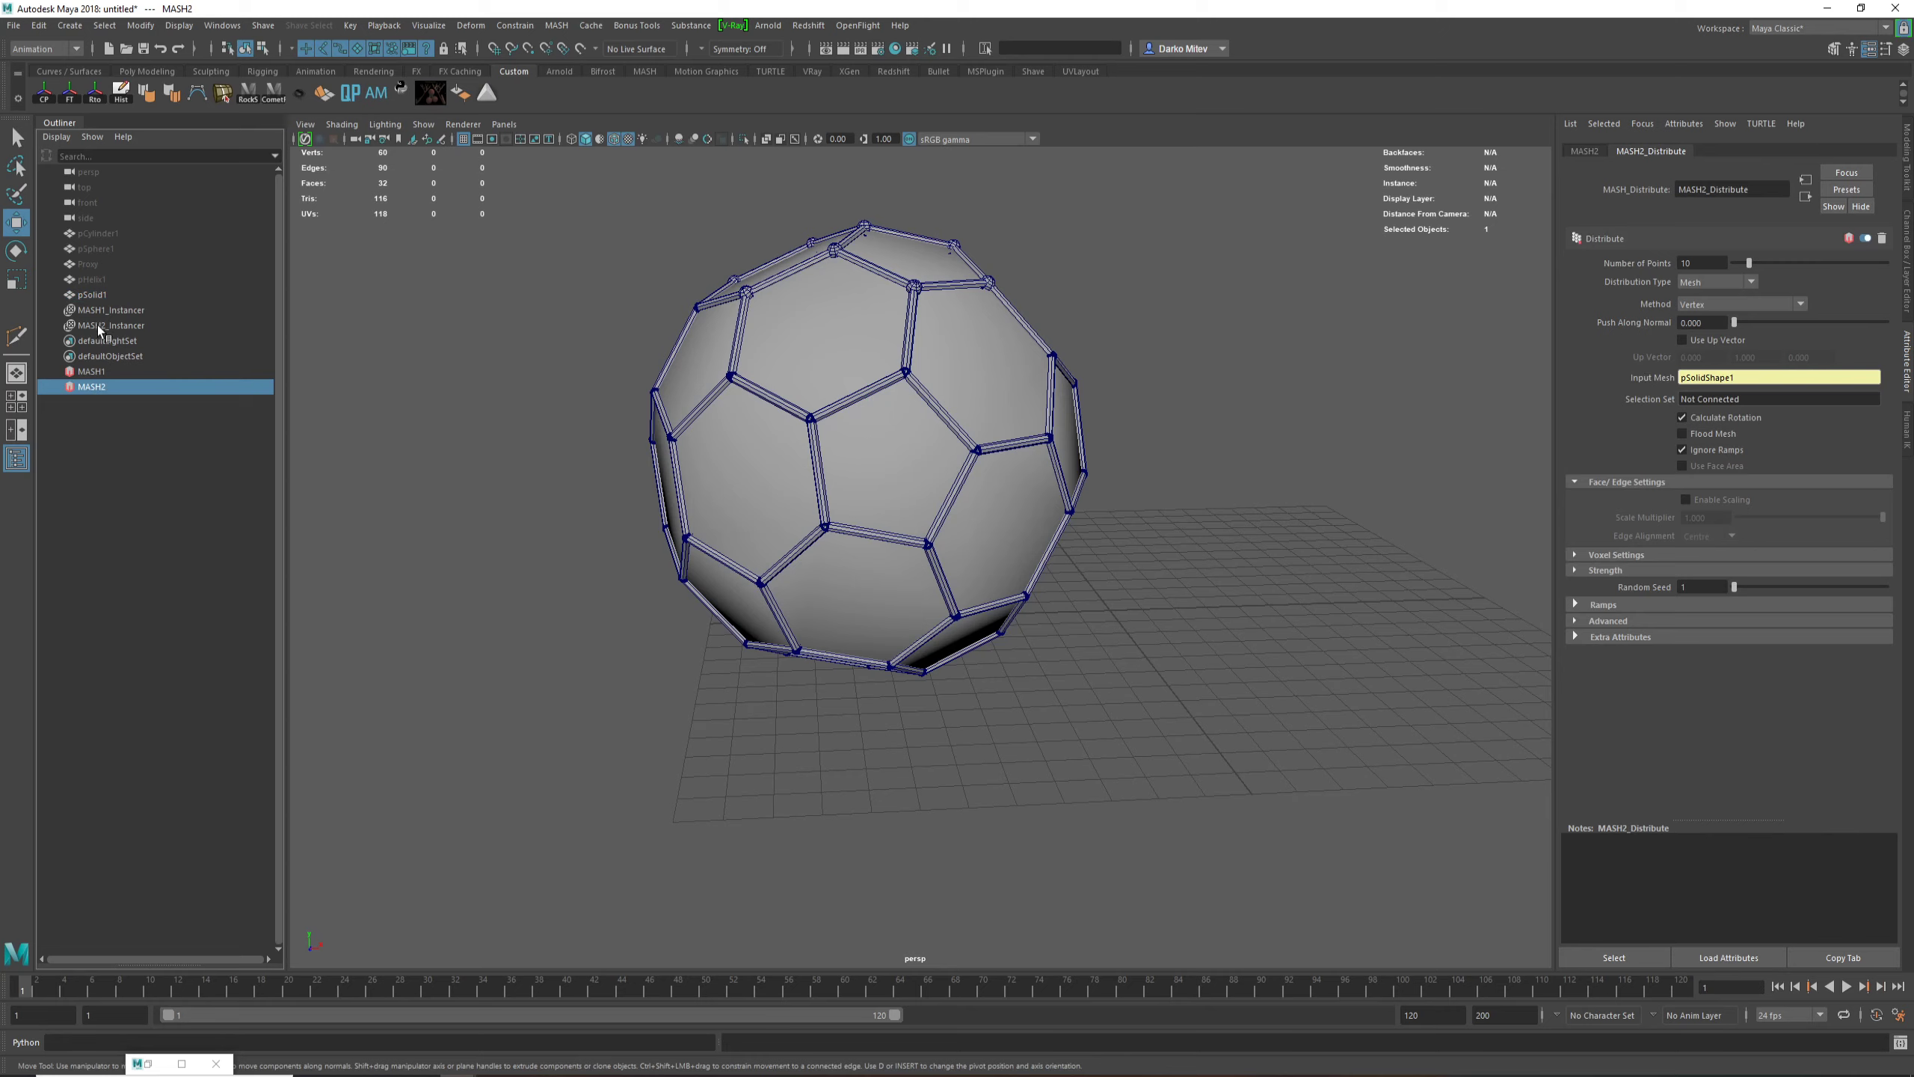
pyautogui.moveTo(1772, 258)
pyautogui.mouseDown()
pyautogui.moveTo(1852, 274)
pyautogui.moveTo(1778, 277)
pyautogui.mouseUp()
pyautogui.keyDown('alt'); pyautogui.moveTo(1297, 322); pyautogui.dragTo(1279, 408, button='middle'); pyautogui.keyUp('alt')
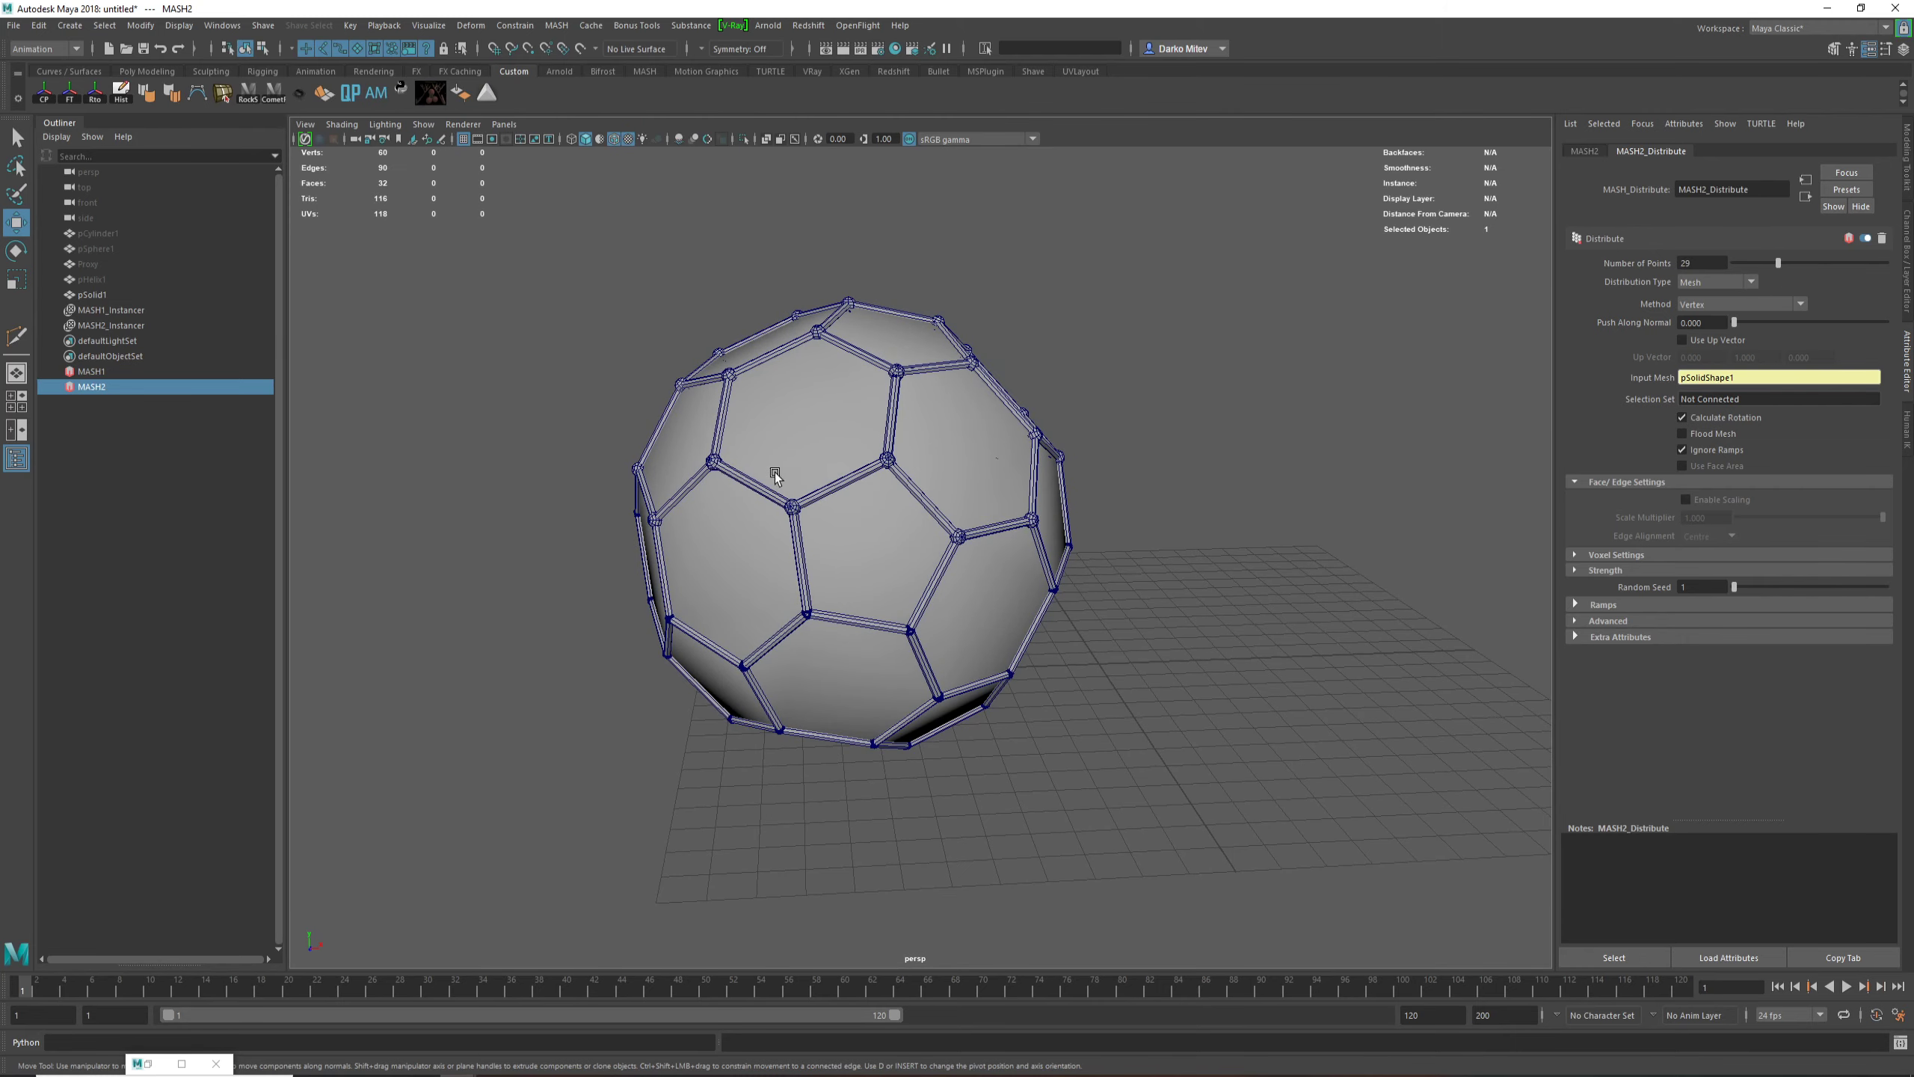
pyautogui.keyDown('alt'); pyautogui.moveTo(769, 475); pyautogui.dragTo(793, 550); pyautogui.keyUp('alt')
pyautogui.keyDown('alt'); pyautogui.moveTo(793, 550); pyautogui.dragTo(799, 423, button='middle'); pyautogui.keyUp('alt')
pyautogui.keyDown('alt'); pyautogui.moveTo(799, 423); pyautogui.dragTo(763, 463, button='right'); pyautogui.keyUp('alt')
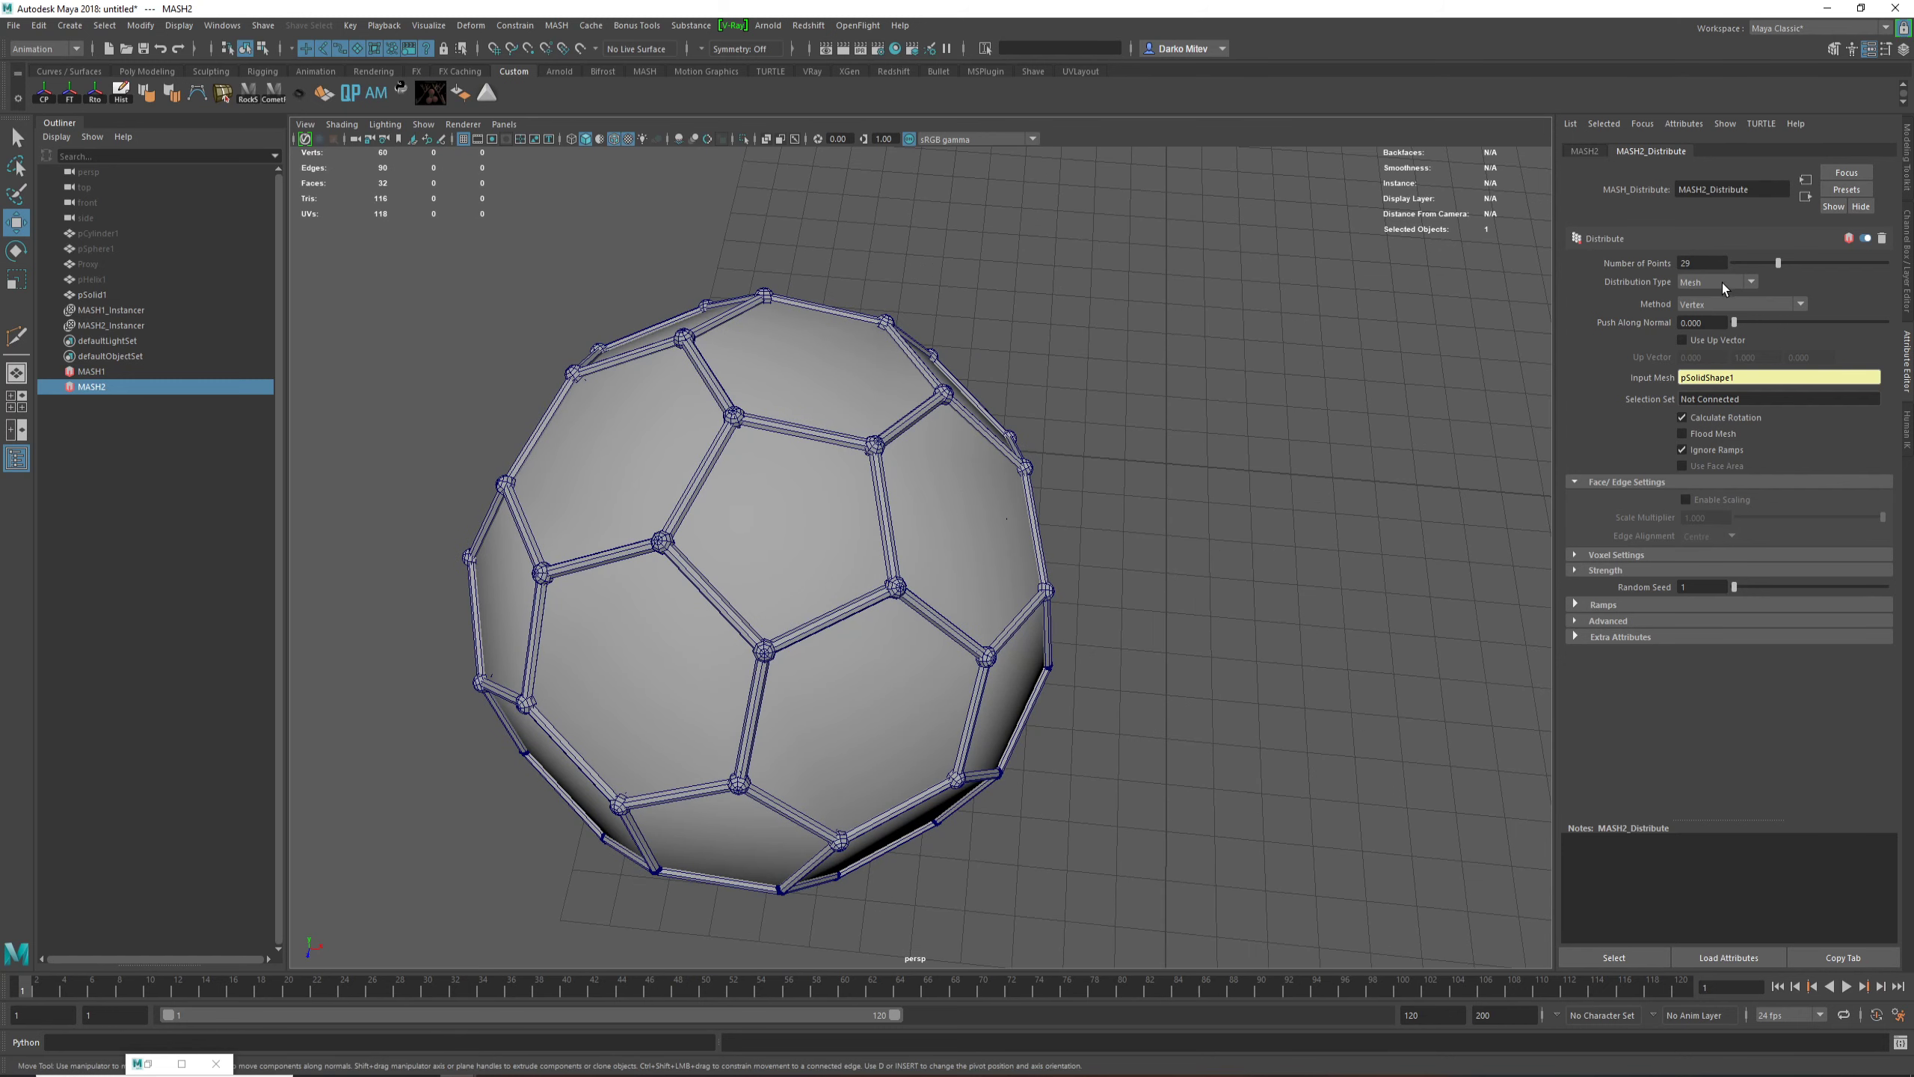
# Step: Raise the MASH2 number of points further and enable Flood Mesh for its distribution
pyautogui.moveTo(1774, 260)
pyautogui.mouseDown()
pyautogui.moveTo(1811, 264)
pyautogui.moveTo(1738, 278)
pyautogui.moveTo(1782, 282)
pyautogui.mouseUp()
pyautogui.keyDown('alt'); pyautogui.moveTo(1130, 543); pyautogui.dragTo(1209, 470); pyautogui.keyUp('alt')
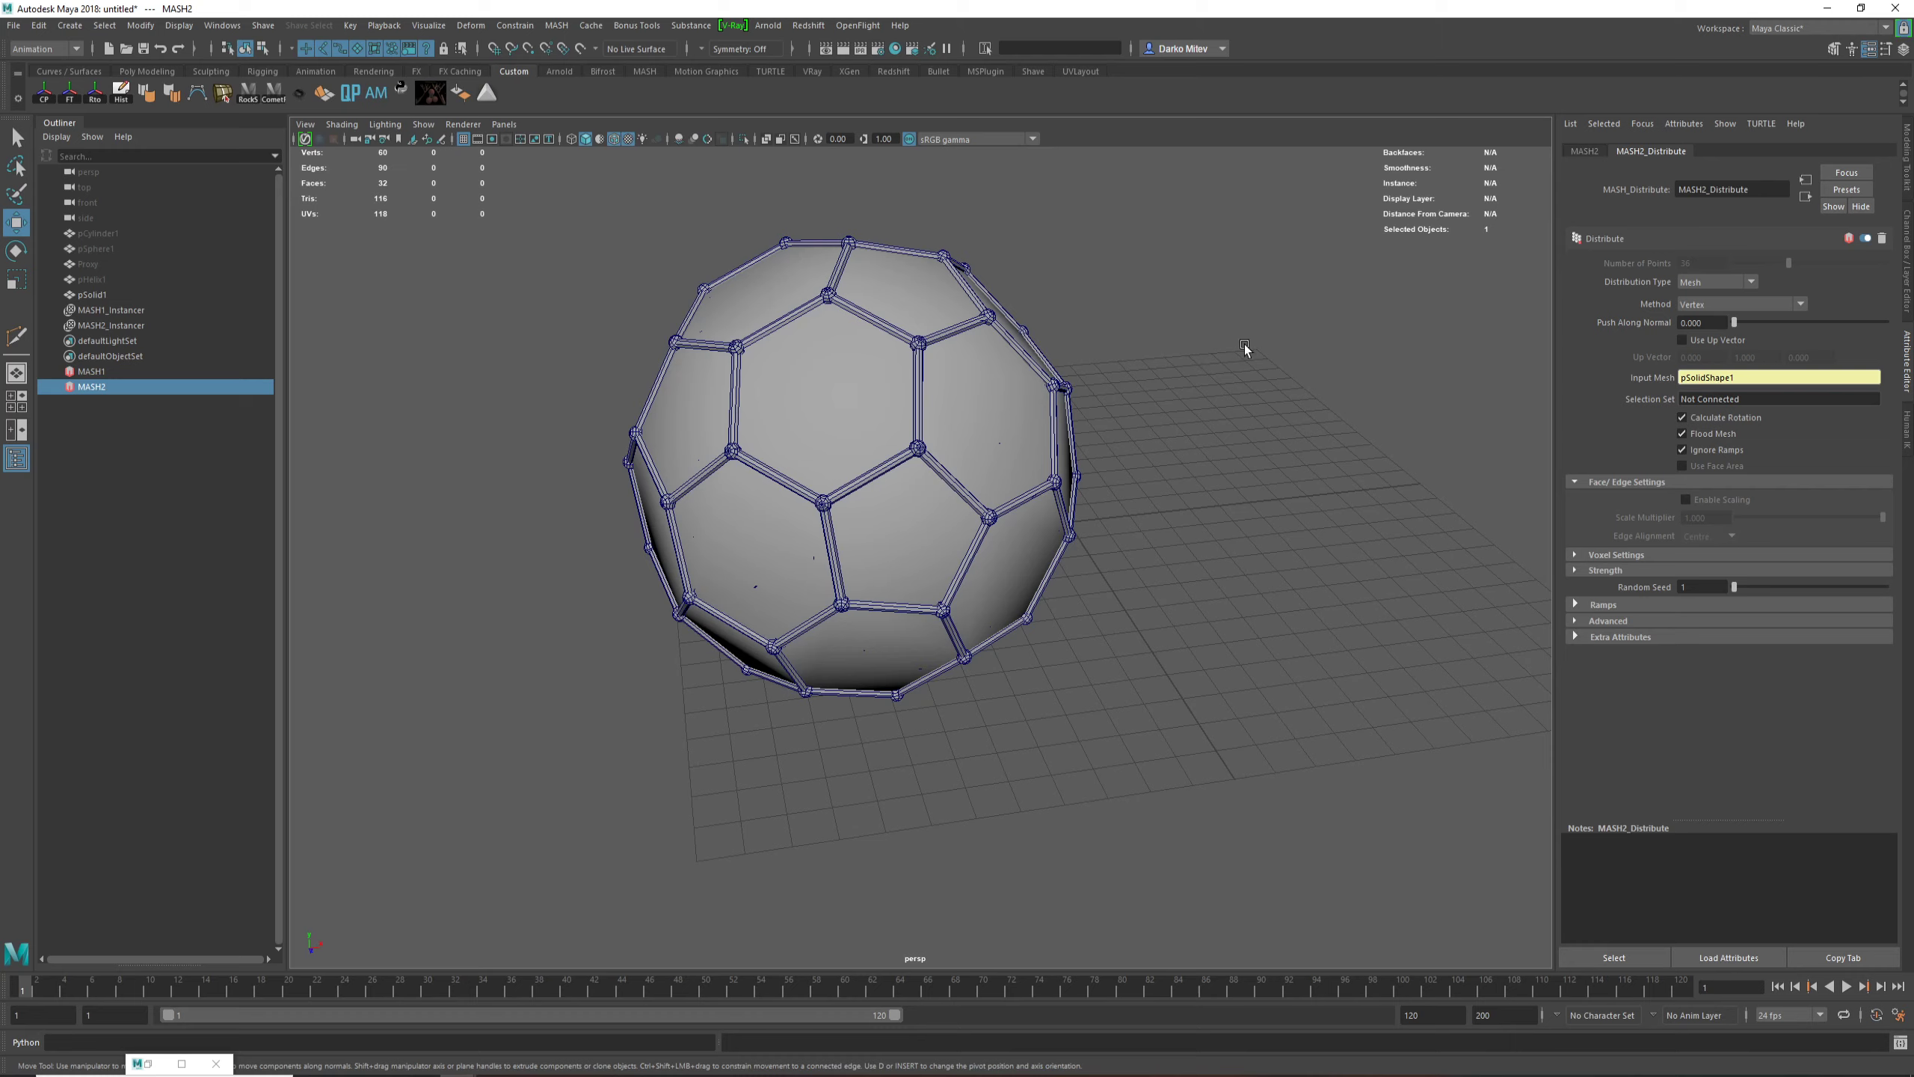
pyautogui.keyDown('alt'); pyautogui.moveTo(1143, 554); pyautogui.dragTo(1050, 520); pyautogui.keyUp('alt')
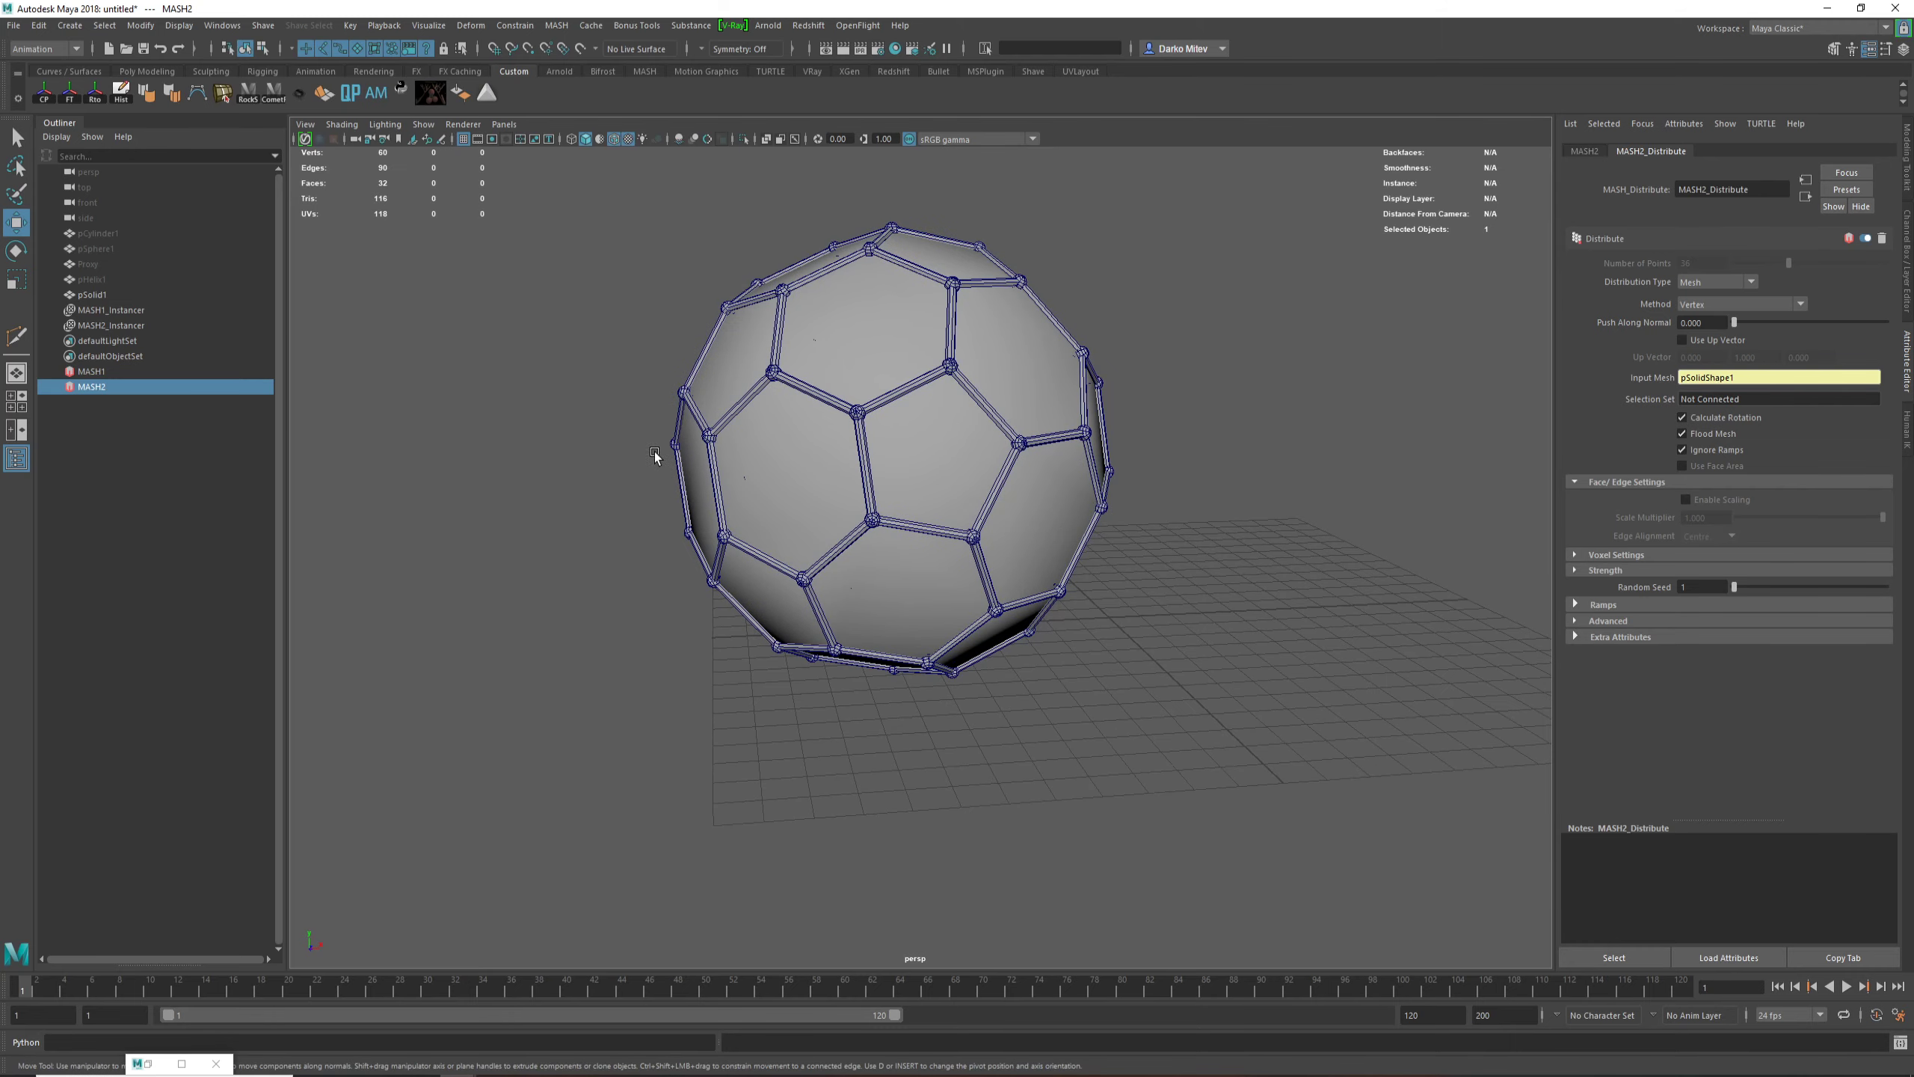
# Step: Hide the pSolid1 mesh and turn off wireframe on shaded to view the plain ball-and-strut framework
pyautogui.click(959, 445)
pyautogui.hotkey('ctrl', 'h')
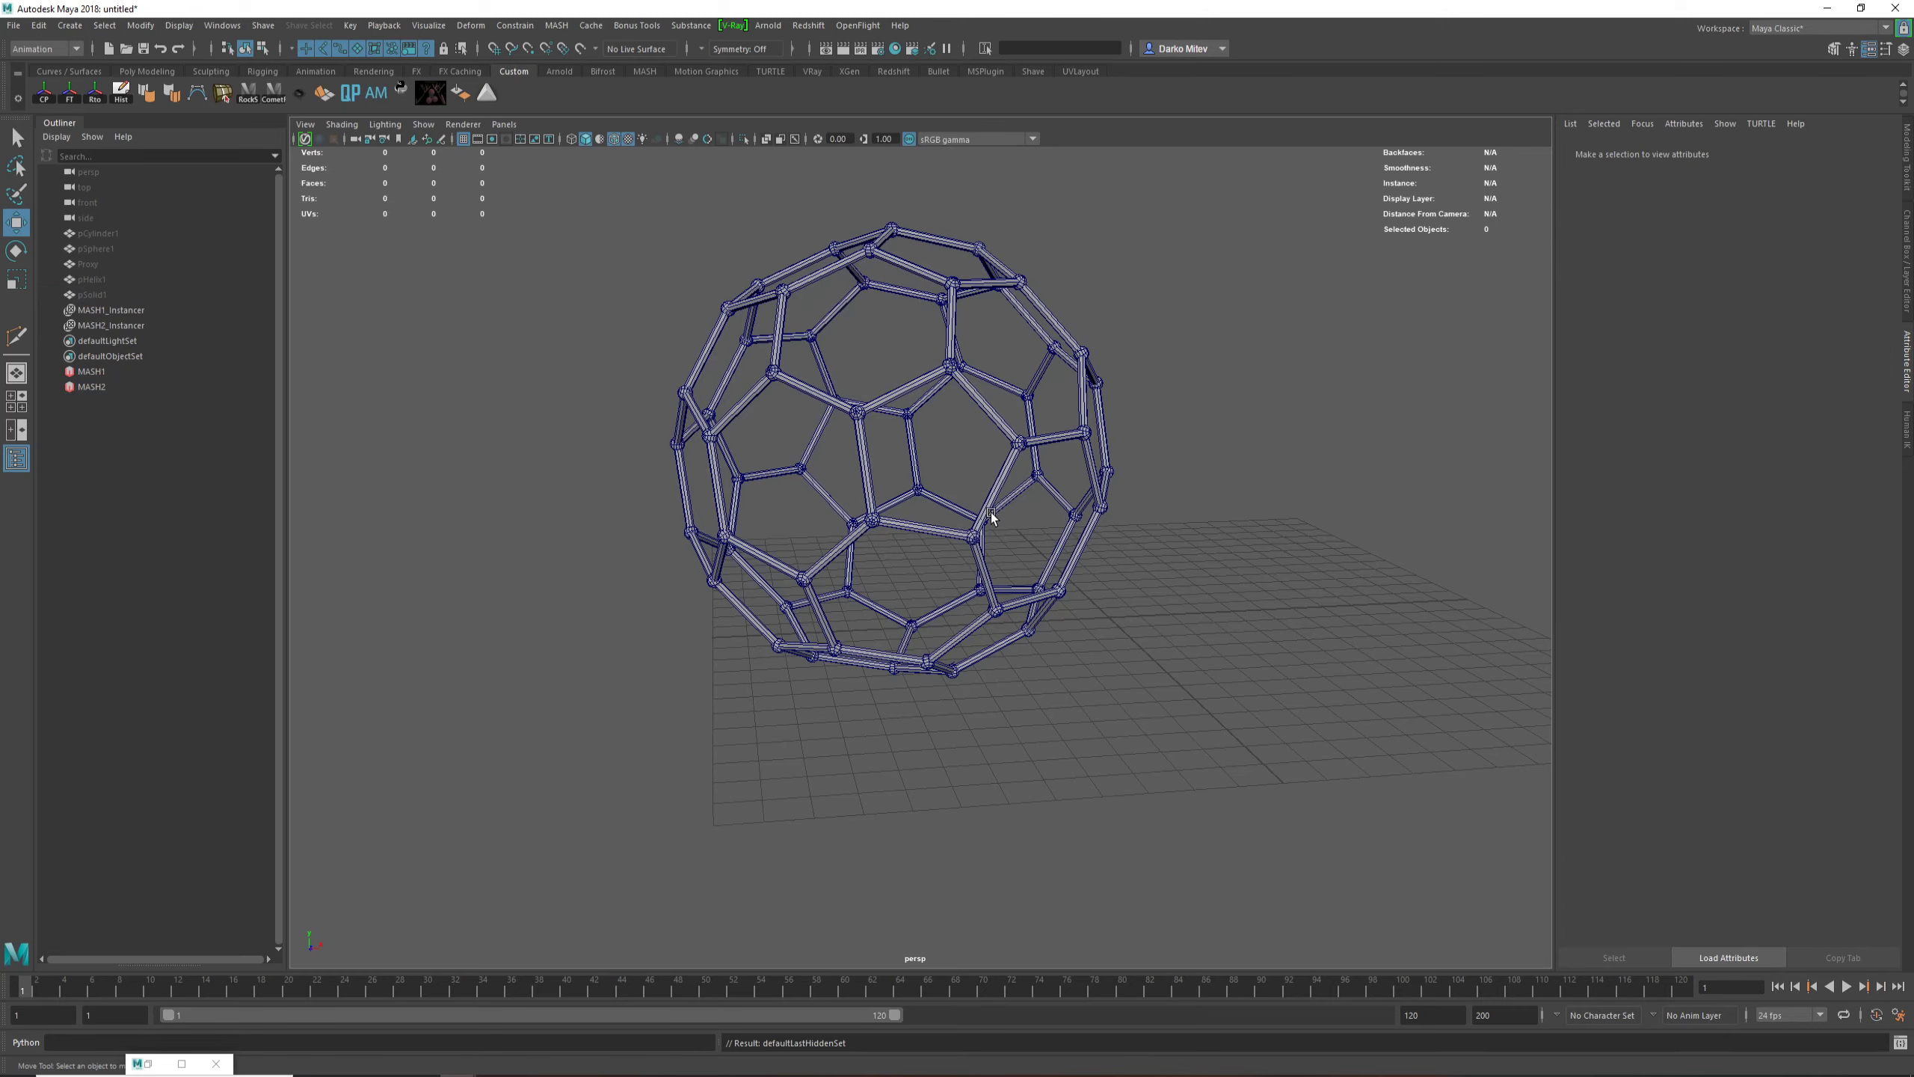
pyautogui.click(1319, 690)
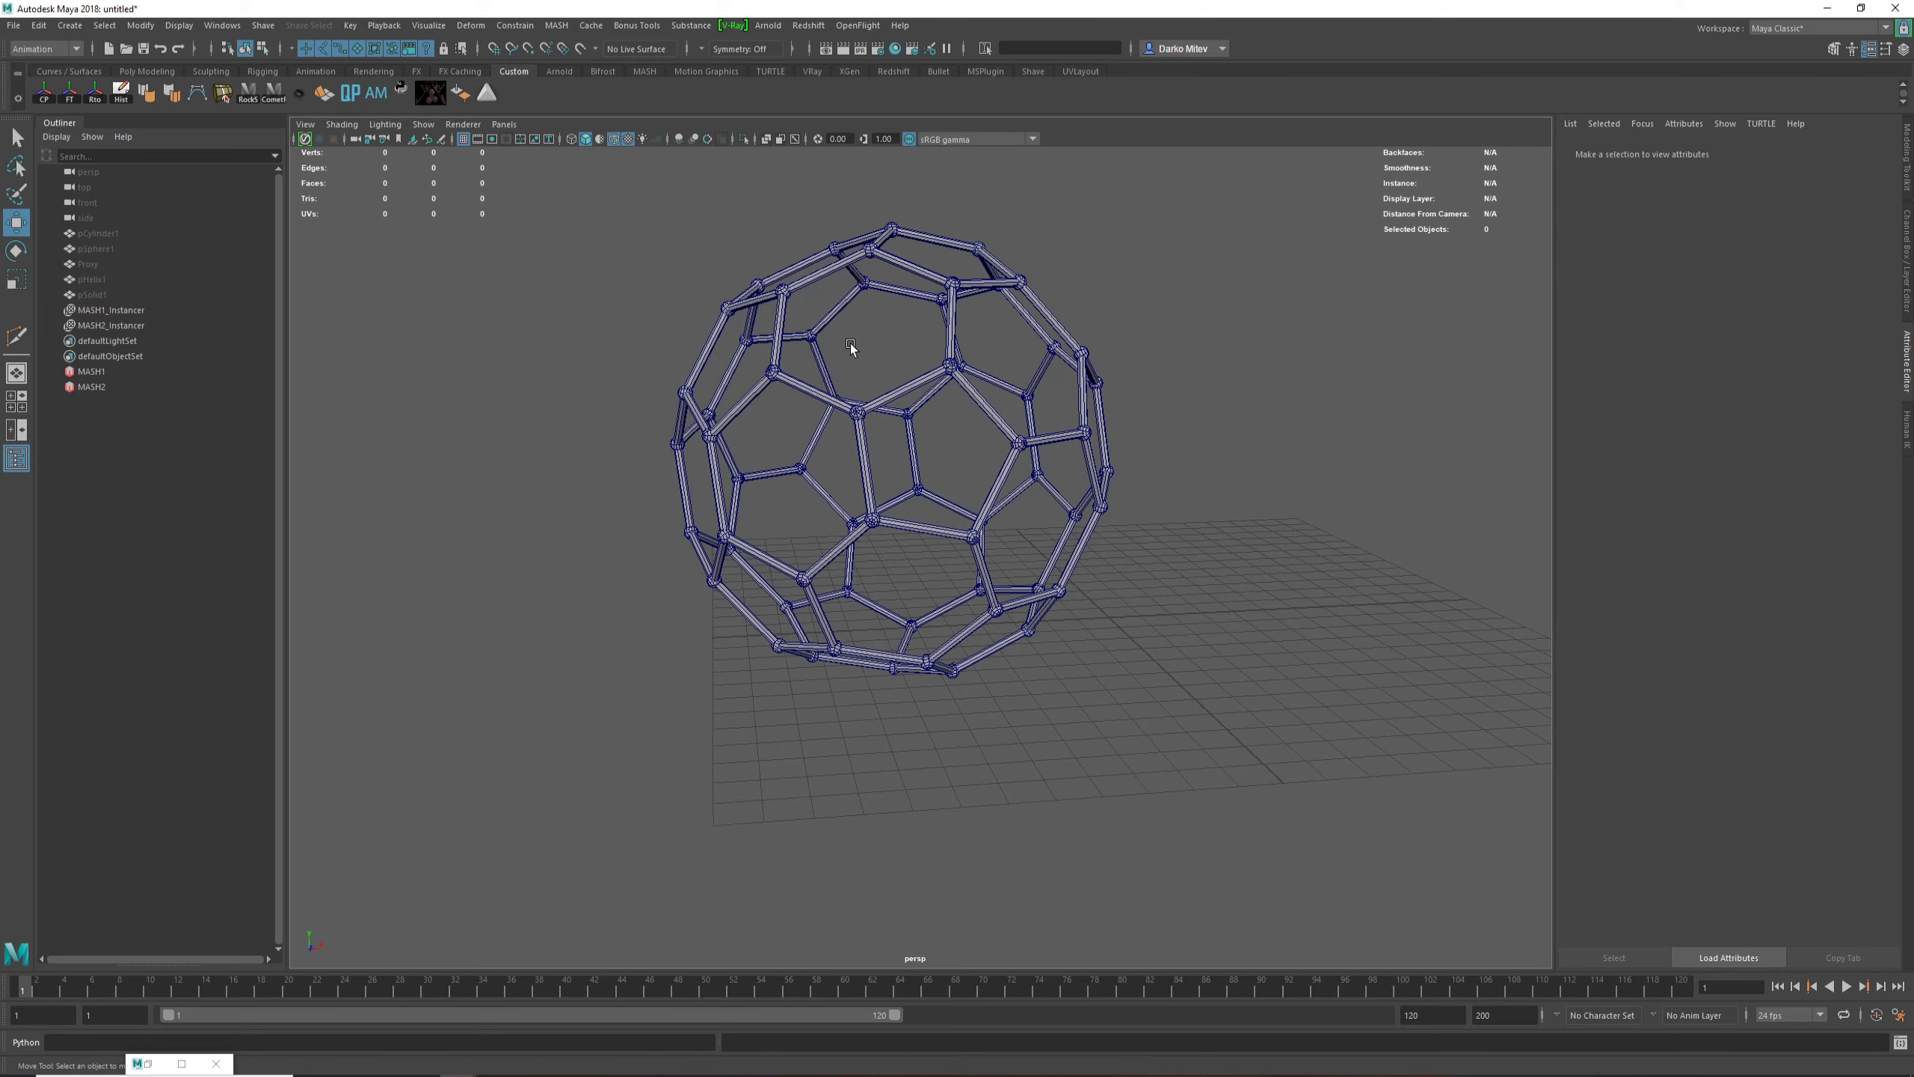
pyautogui.click(613, 140)
pyautogui.moveTo(935, 340)
pyautogui.keyDown('alt'); pyautogui.mouseDown()
pyautogui.moveTo(829, 362)
pyautogui.moveTo(979, 452)
pyautogui.mouseUp(); pyautogui.keyUp('alt')
pyautogui.keyDown('alt'); pyautogui.moveTo(980, 453); pyautogui.dragTo(1313, 625, button='right'); pyautogui.keyUp('alt')
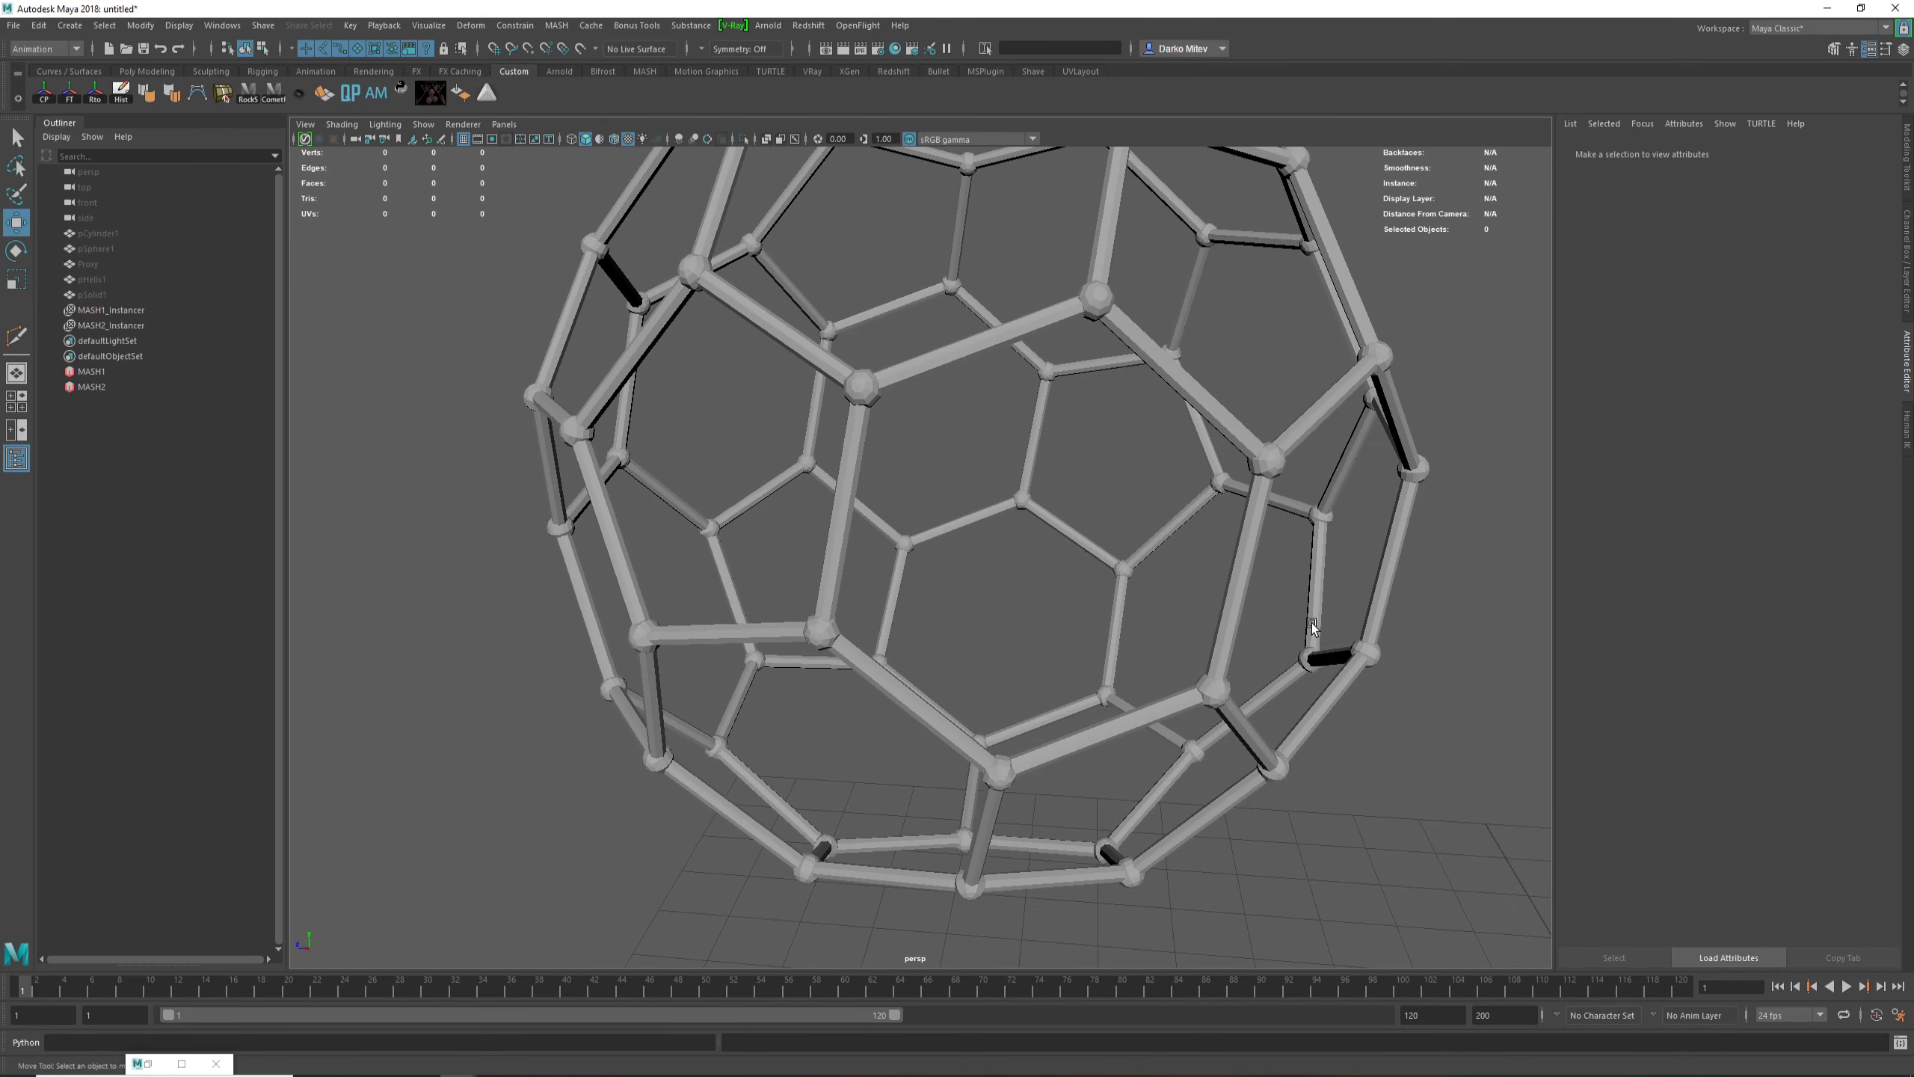
pyautogui.keyDown('alt'); pyautogui.moveTo(1313, 627); pyautogui.dragTo(1215, 652); pyautogui.keyUp('alt')
pyautogui.keyDown('alt'); pyautogui.moveTo(1214, 652); pyautogui.dragTo(917, 489, button='right'); pyautogui.keyUp('alt')
pyautogui.keyDown('alt'); pyautogui.moveTo(917, 489); pyautogui.dragTo(1068, 556); pyautogui.keyUp('alt')
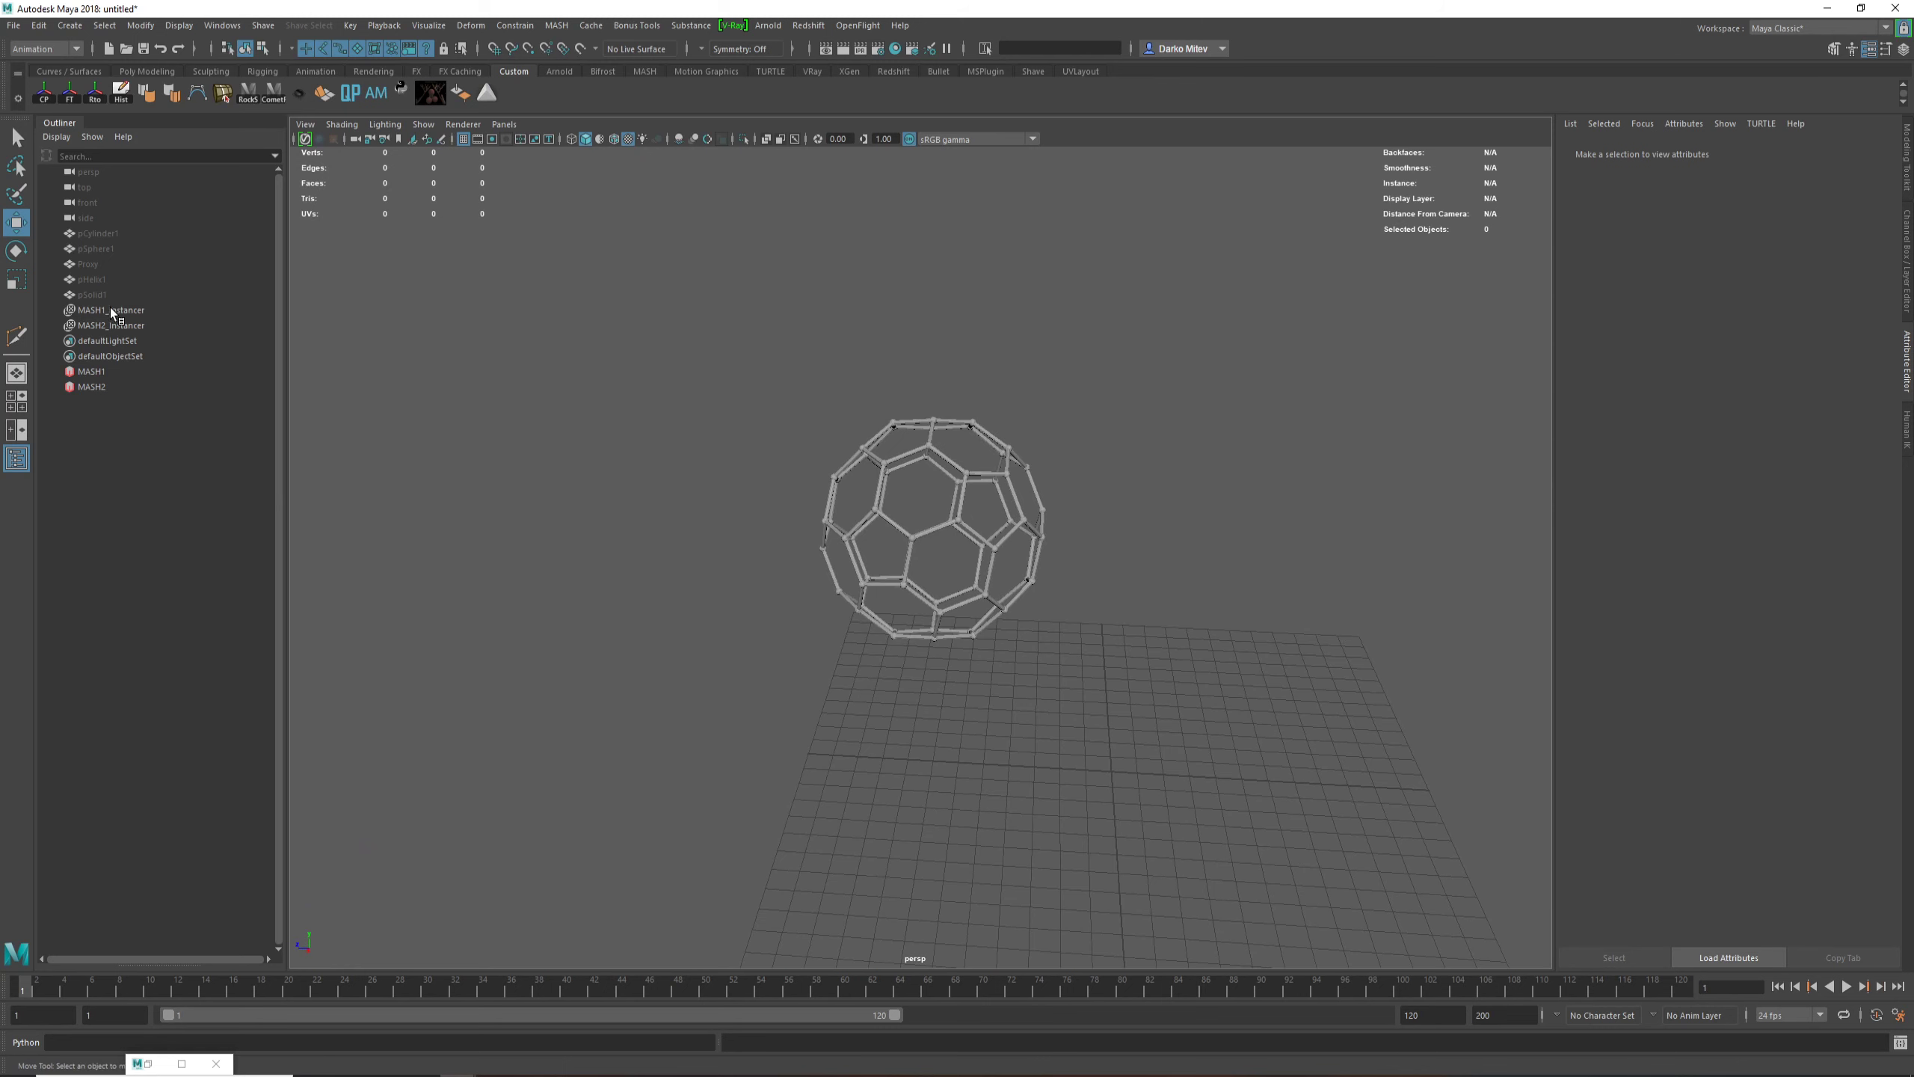
pyautogui.keyDown('alt'); pyautogui.moveTo(772, 528); pyautogui.dragTo(909, 510); pyautogui.keyUp('alt')
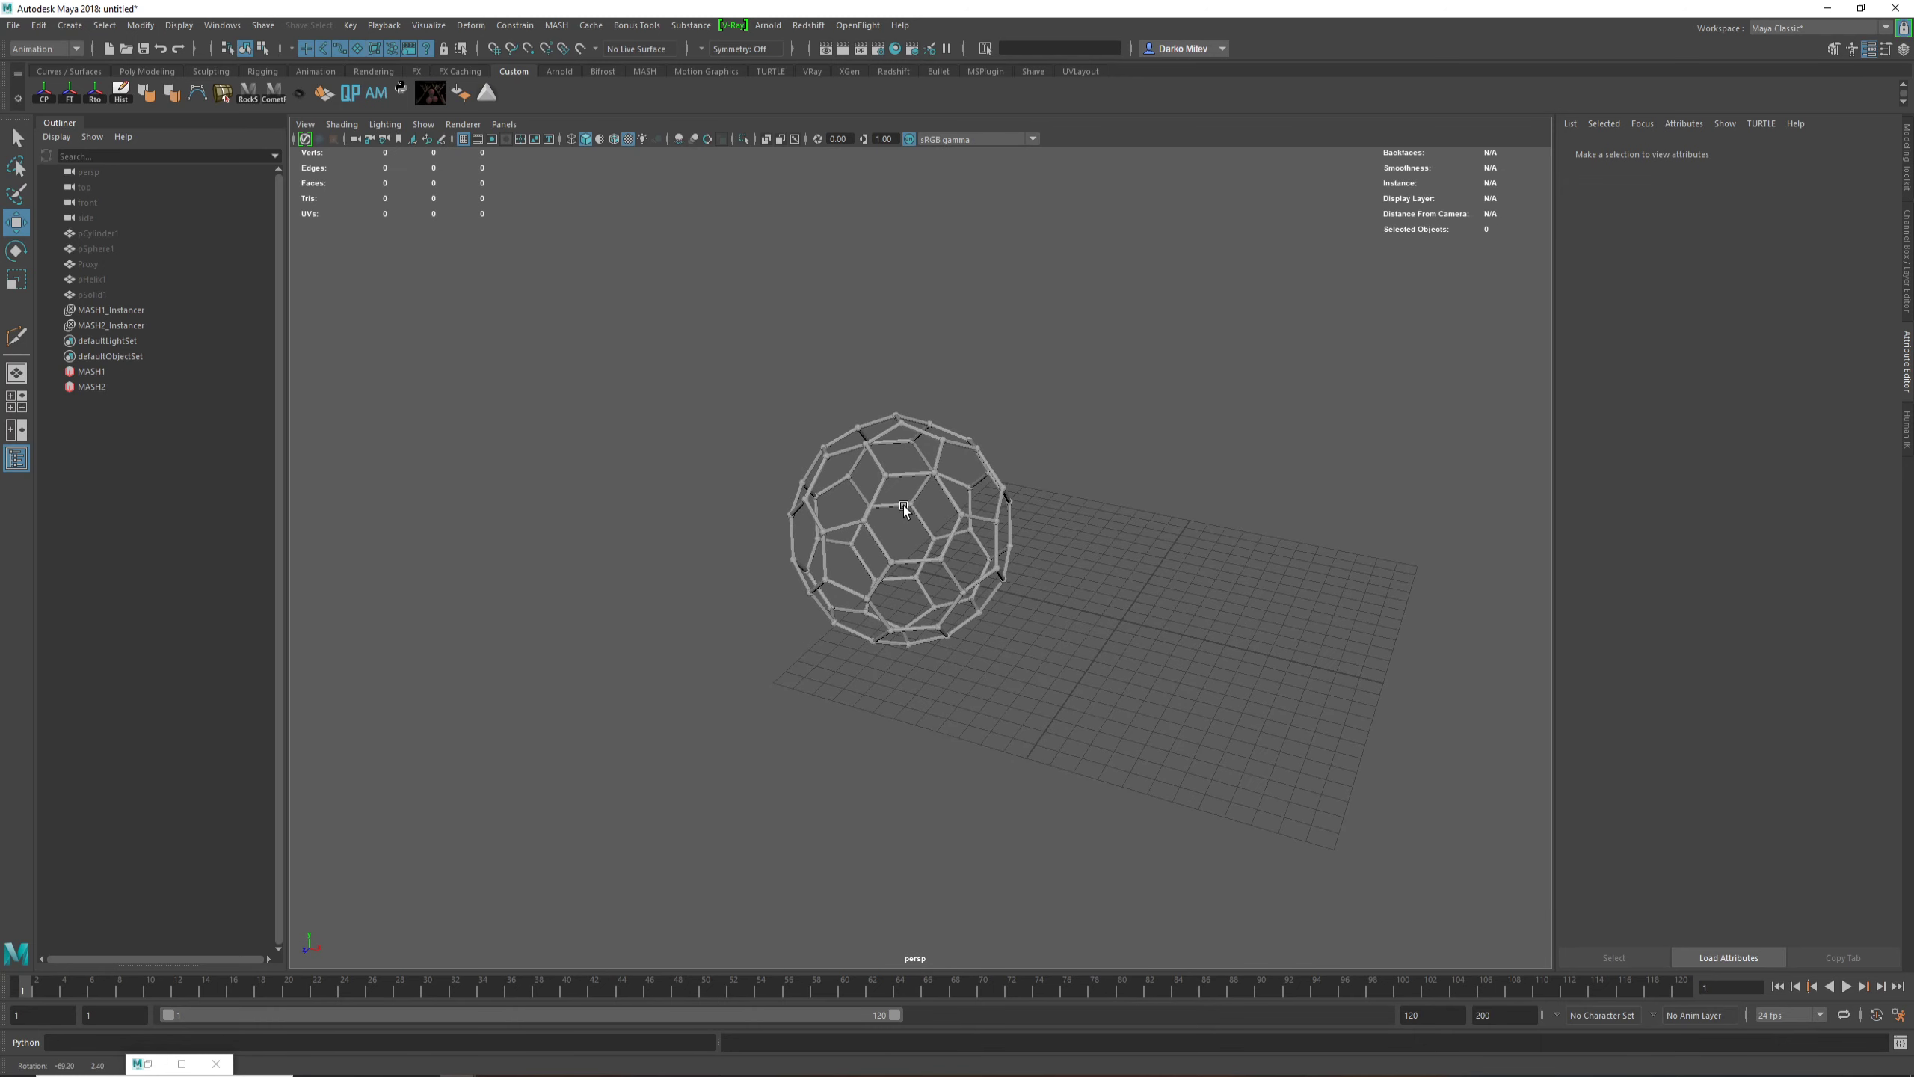
# Step: Open the MASH Editor and place its window clear of the framework
pyautogui.click(91, 386)
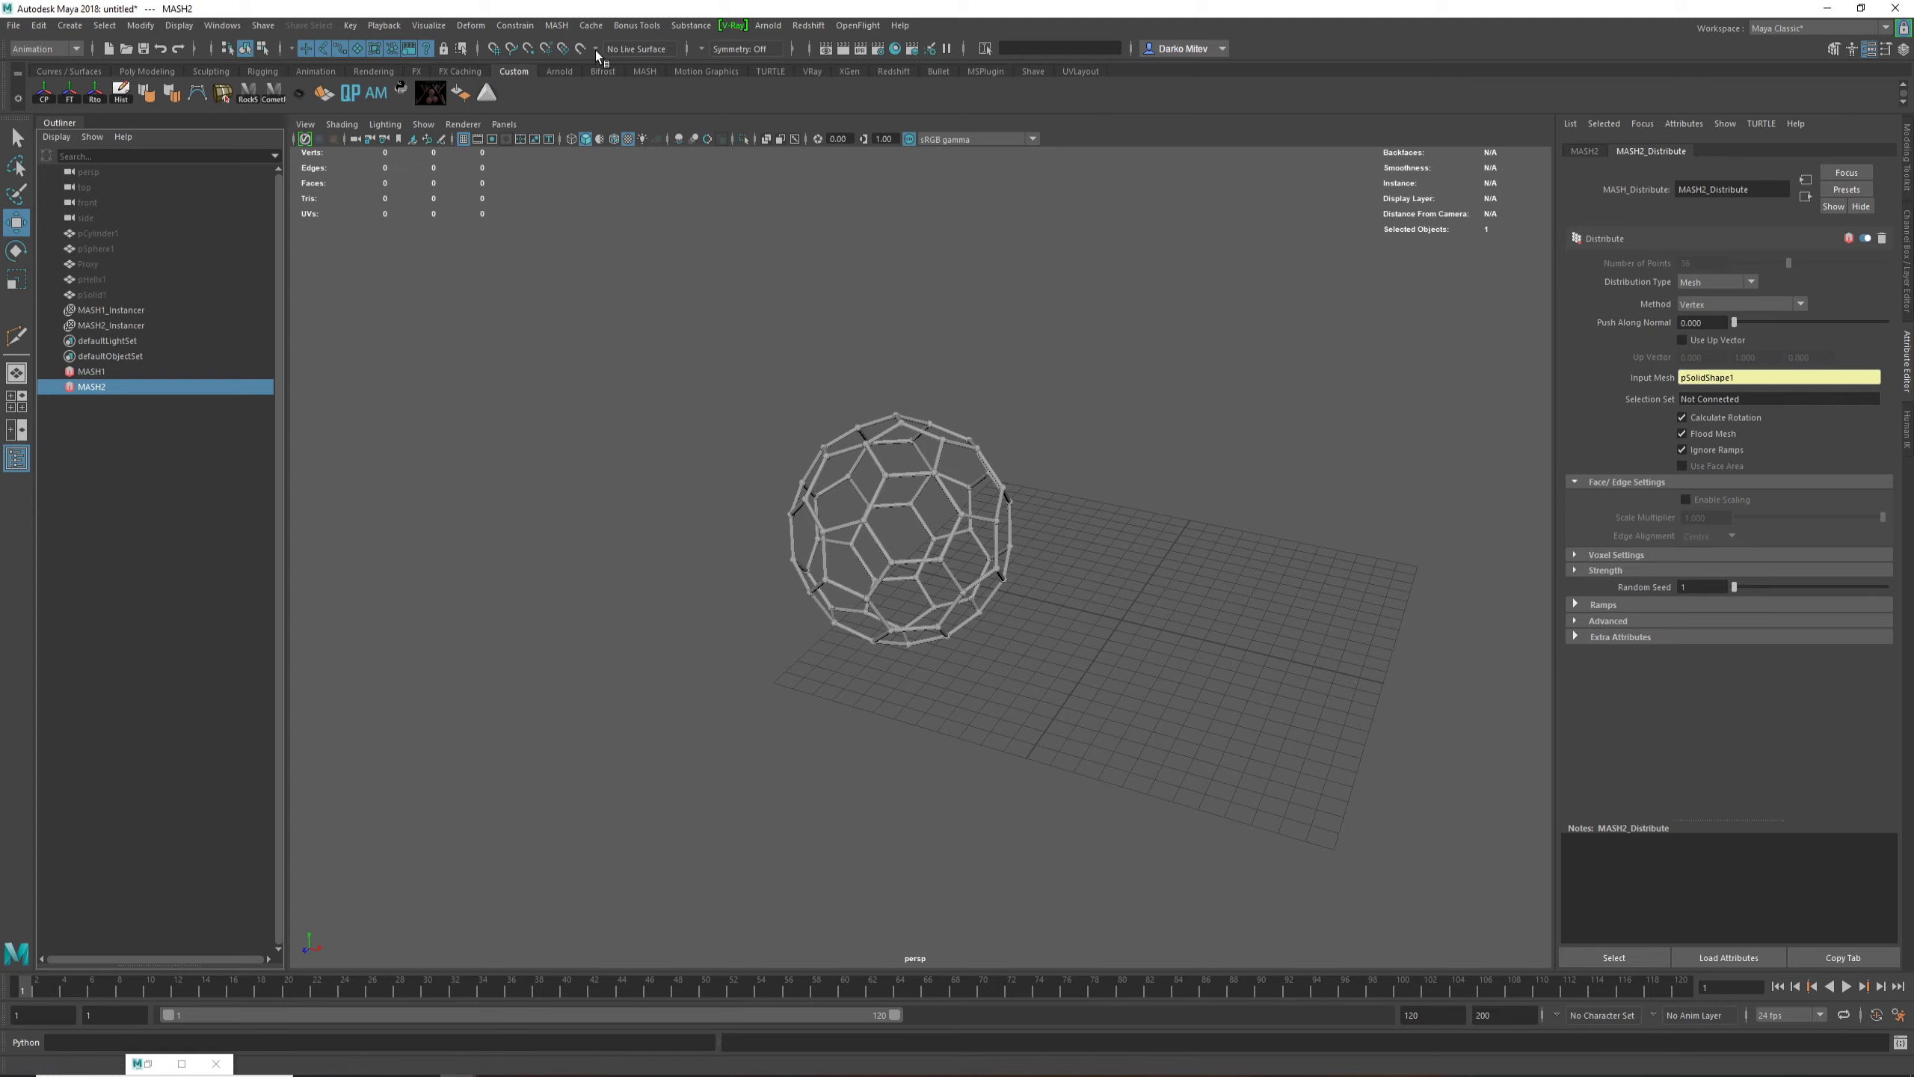
pyautogui.click(556, 25)
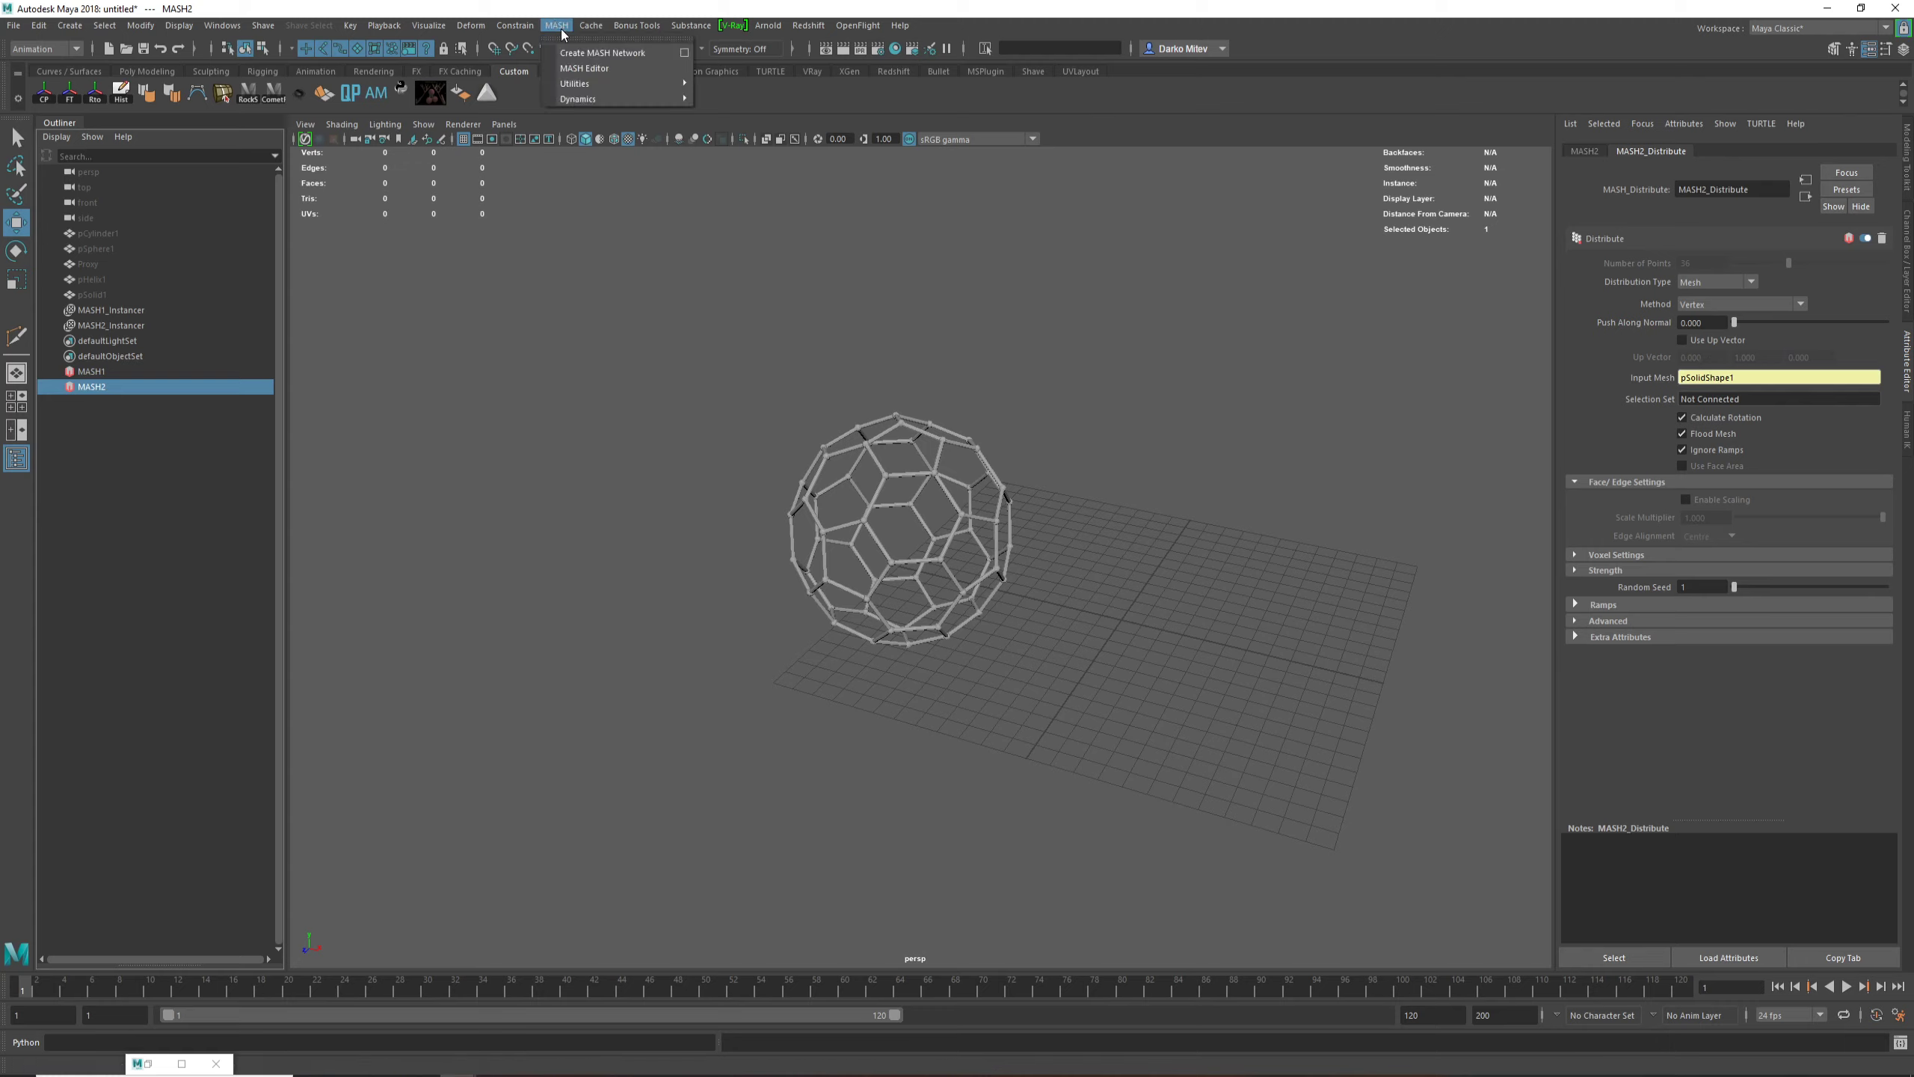
pyautogui.click(582, 69)
pyautogui.moveTo(362, 145); pyautogui.dragTo(532, 112)
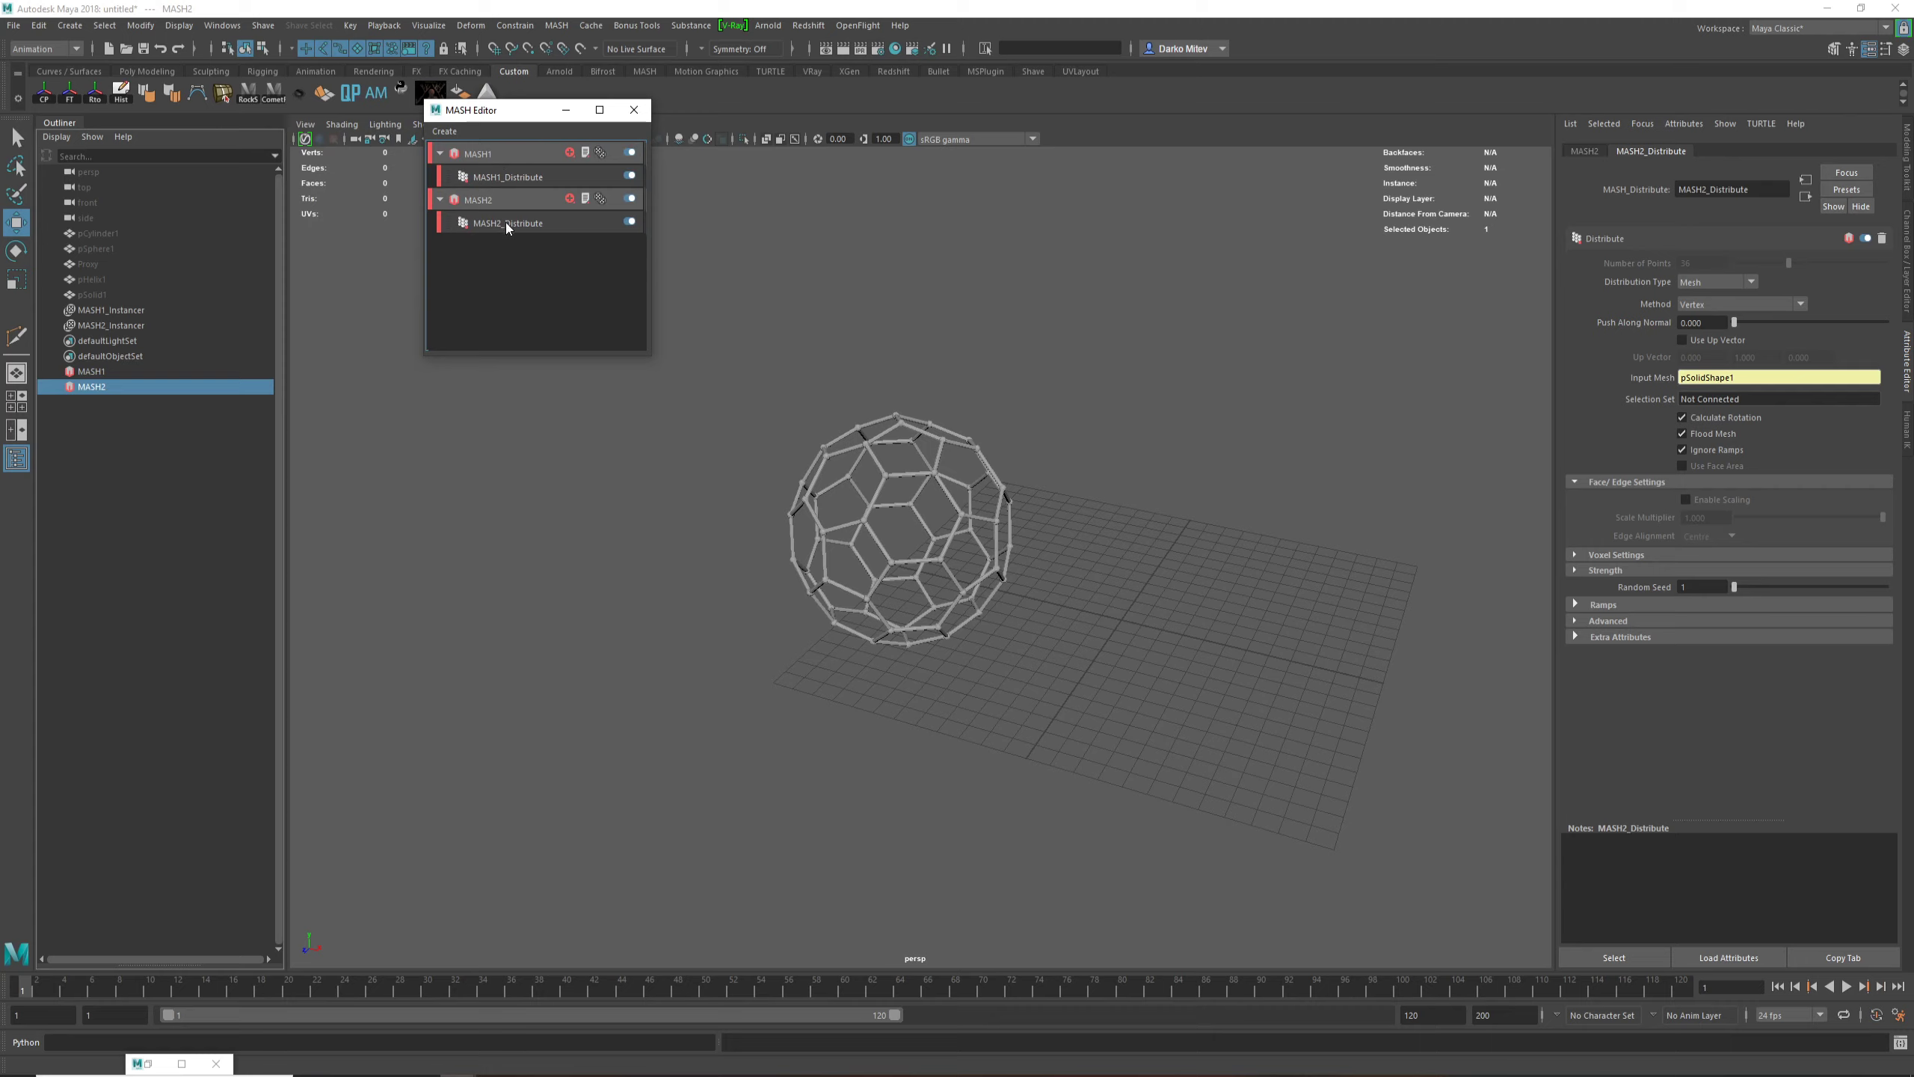
# Step: Disable the MASH2 network and collapse both networks in the MASH Editor
pyautogui.click(441, 153)
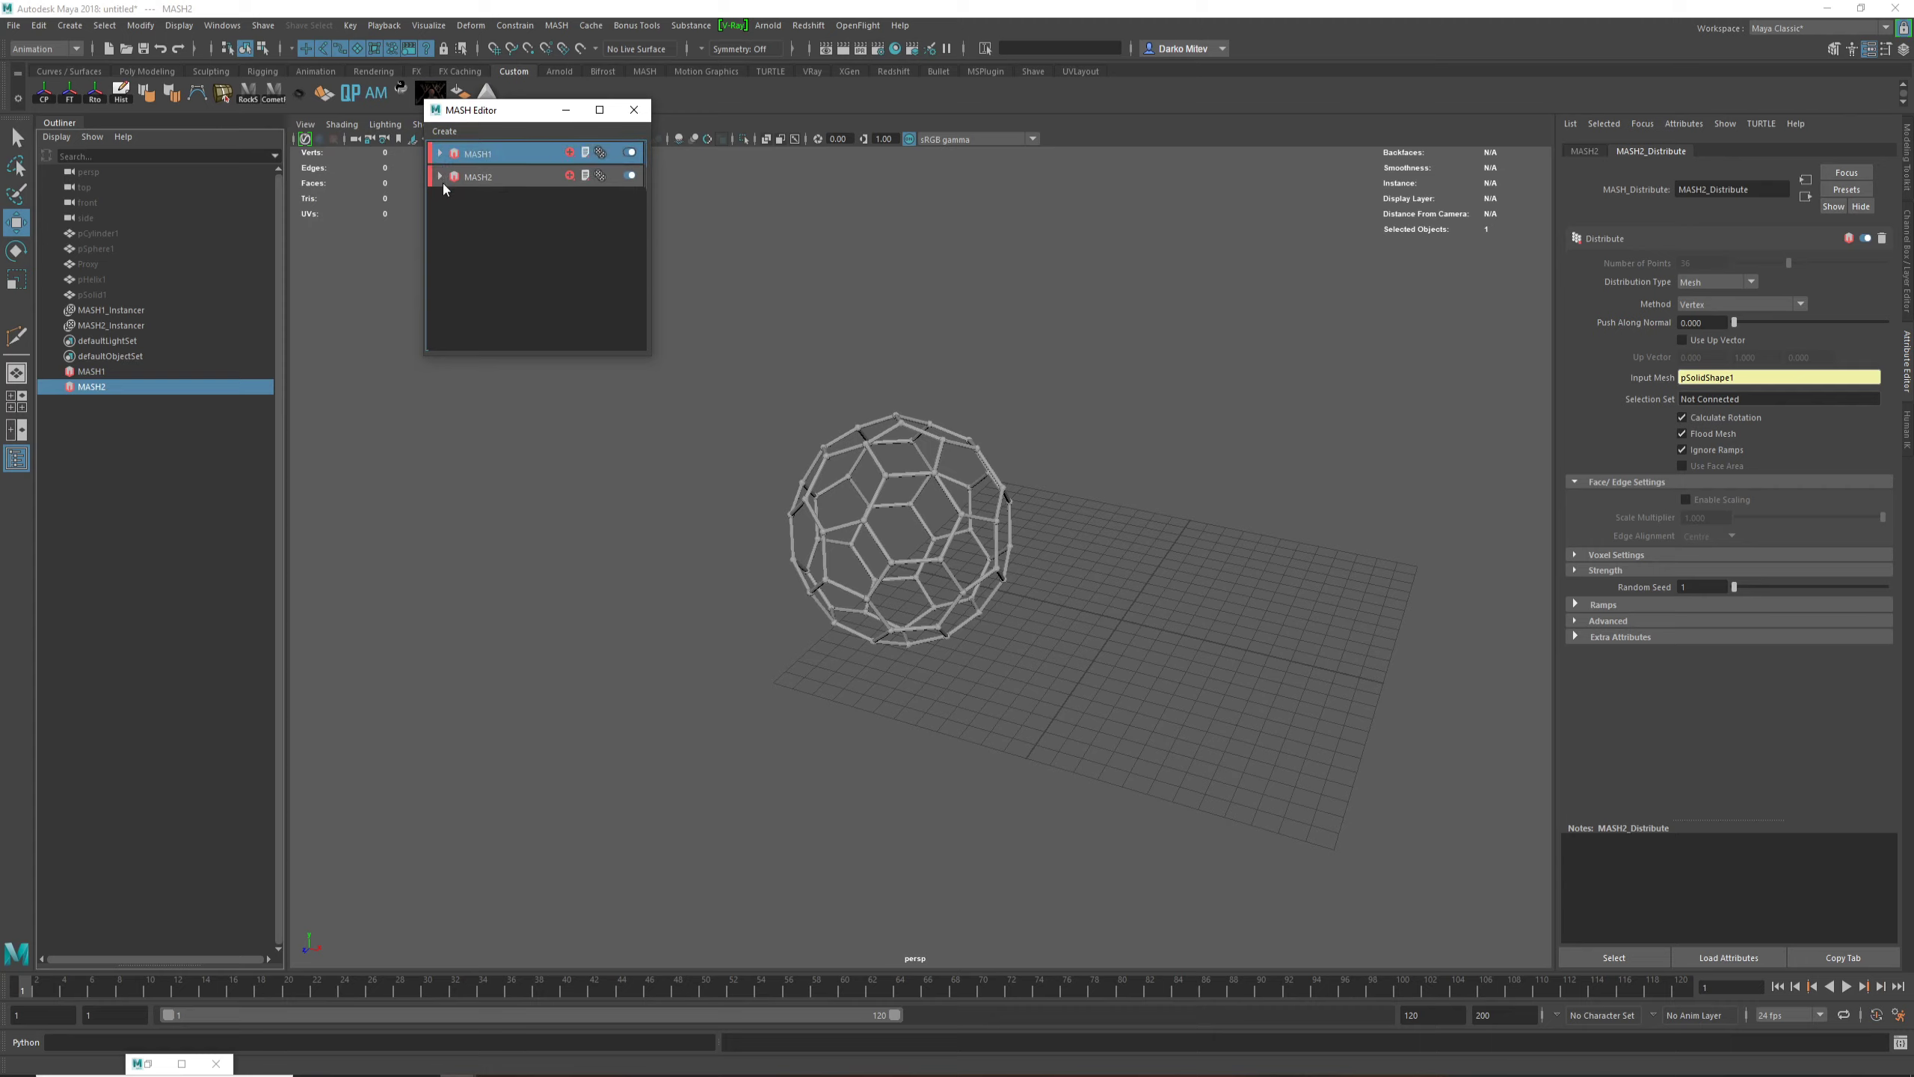
pyautogui.click(482, 178)
pyautogui.click(630, 175)
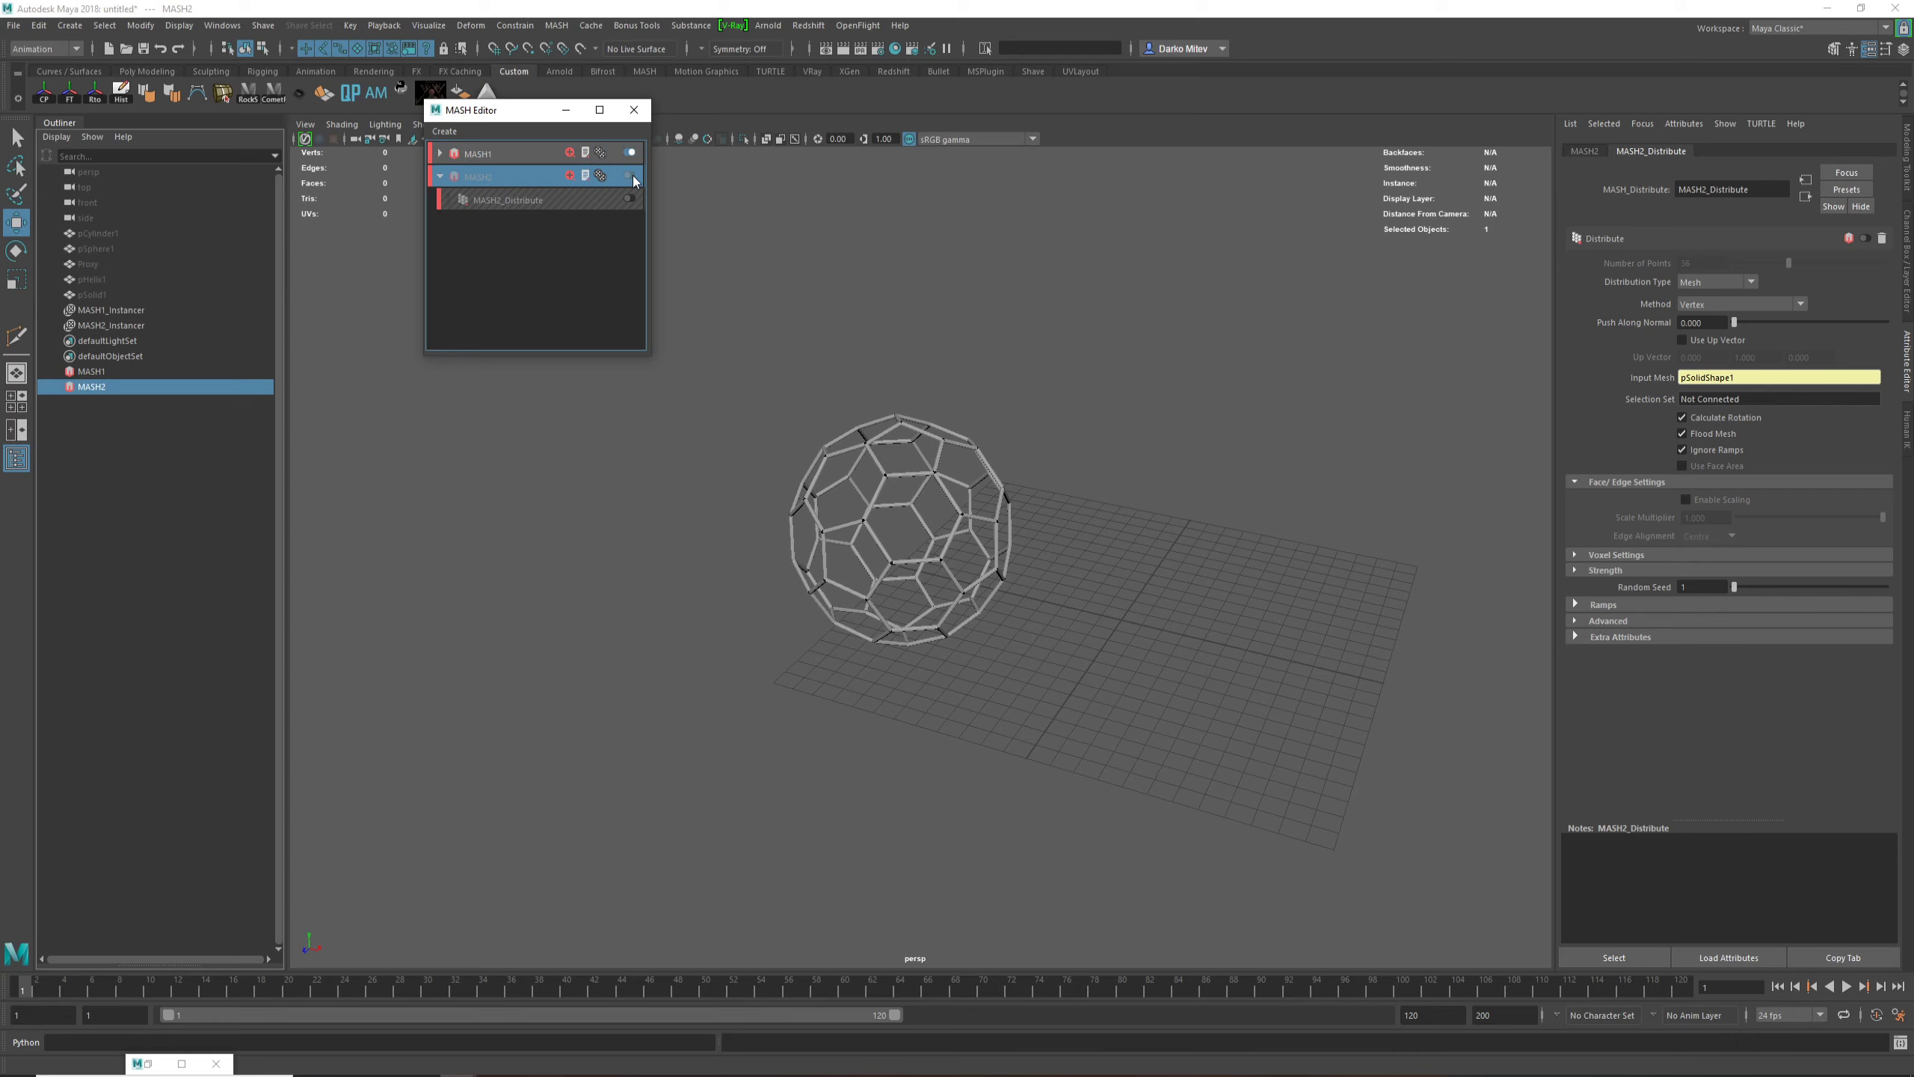
pyautogui.doubleClick(631, 177)
pyautogui.click(631, 176)
pyautogui.click(440, 178)
# Step: Display the Distribute settings of the MASH1 network
pyautogui.click(490, 155)
pyautogui.scroll(5, 1036, 467)
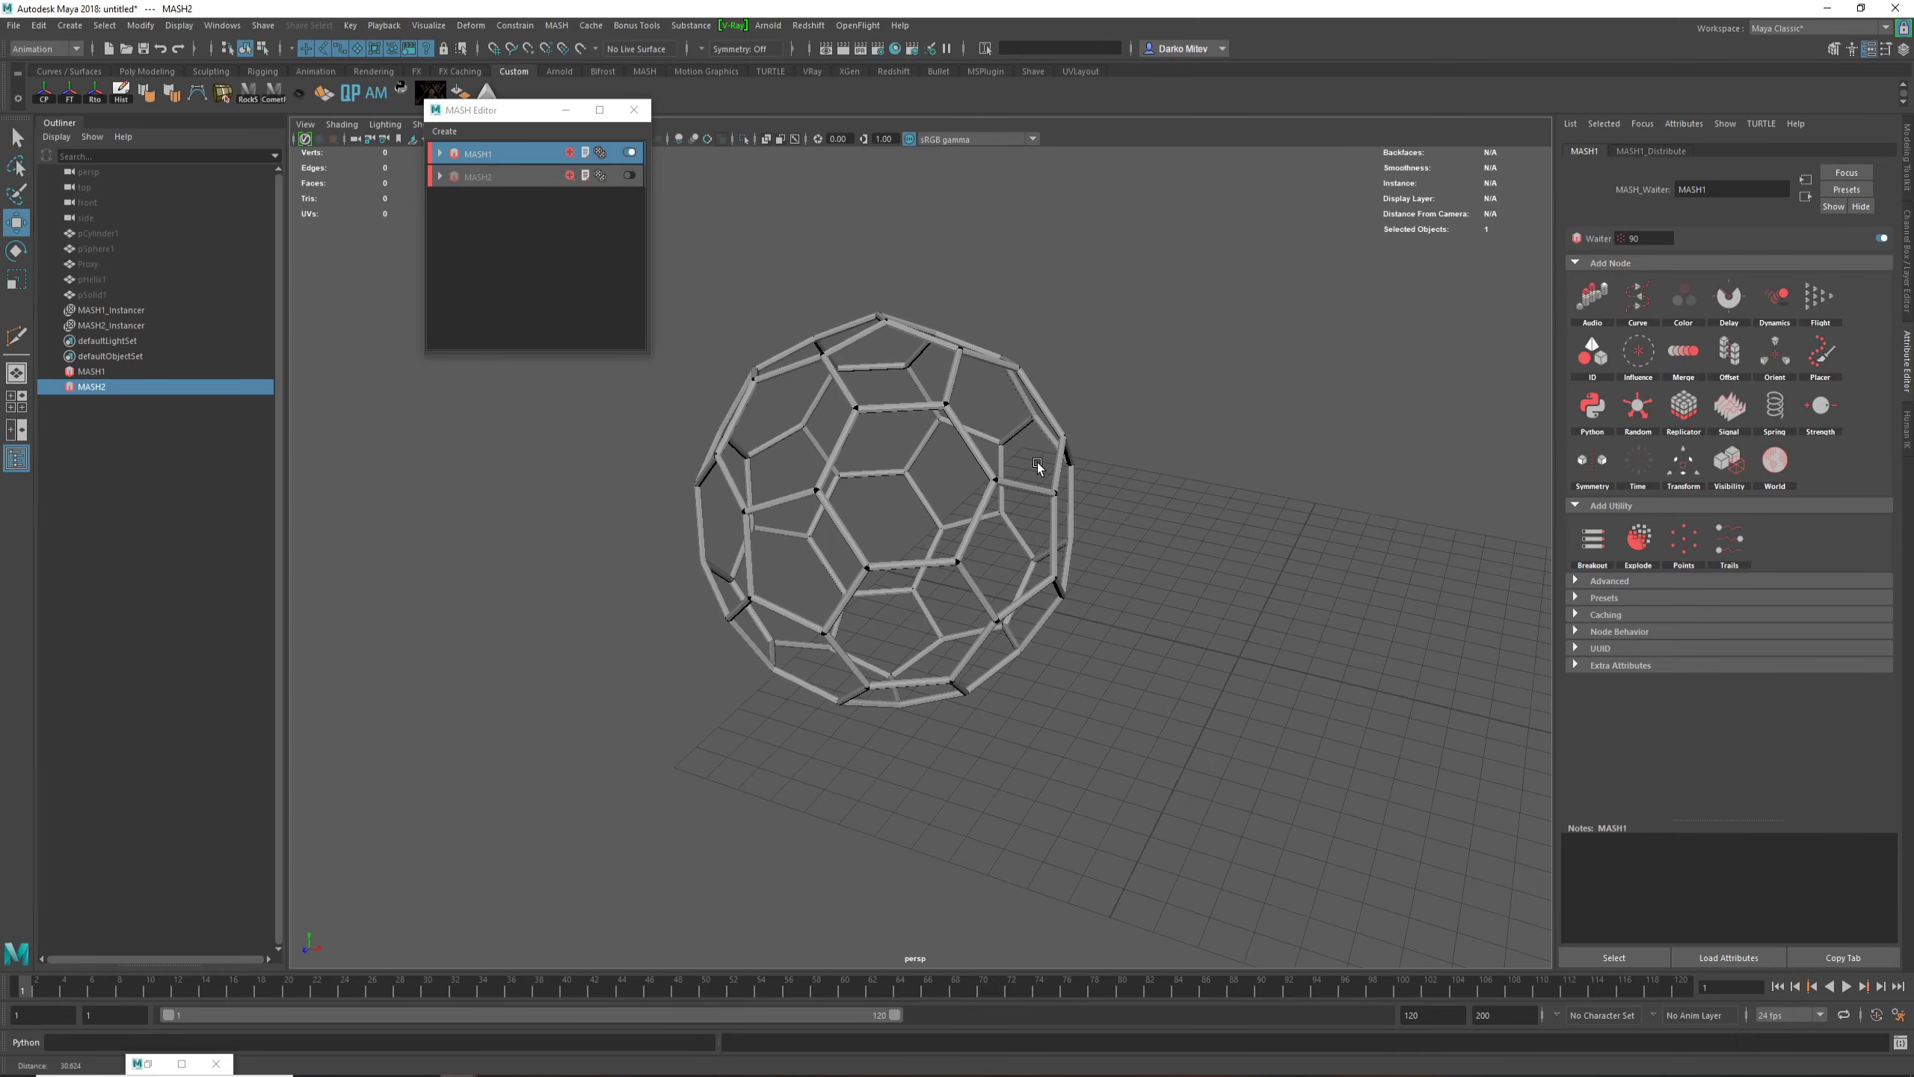
pyautogui.click(1669, 152)
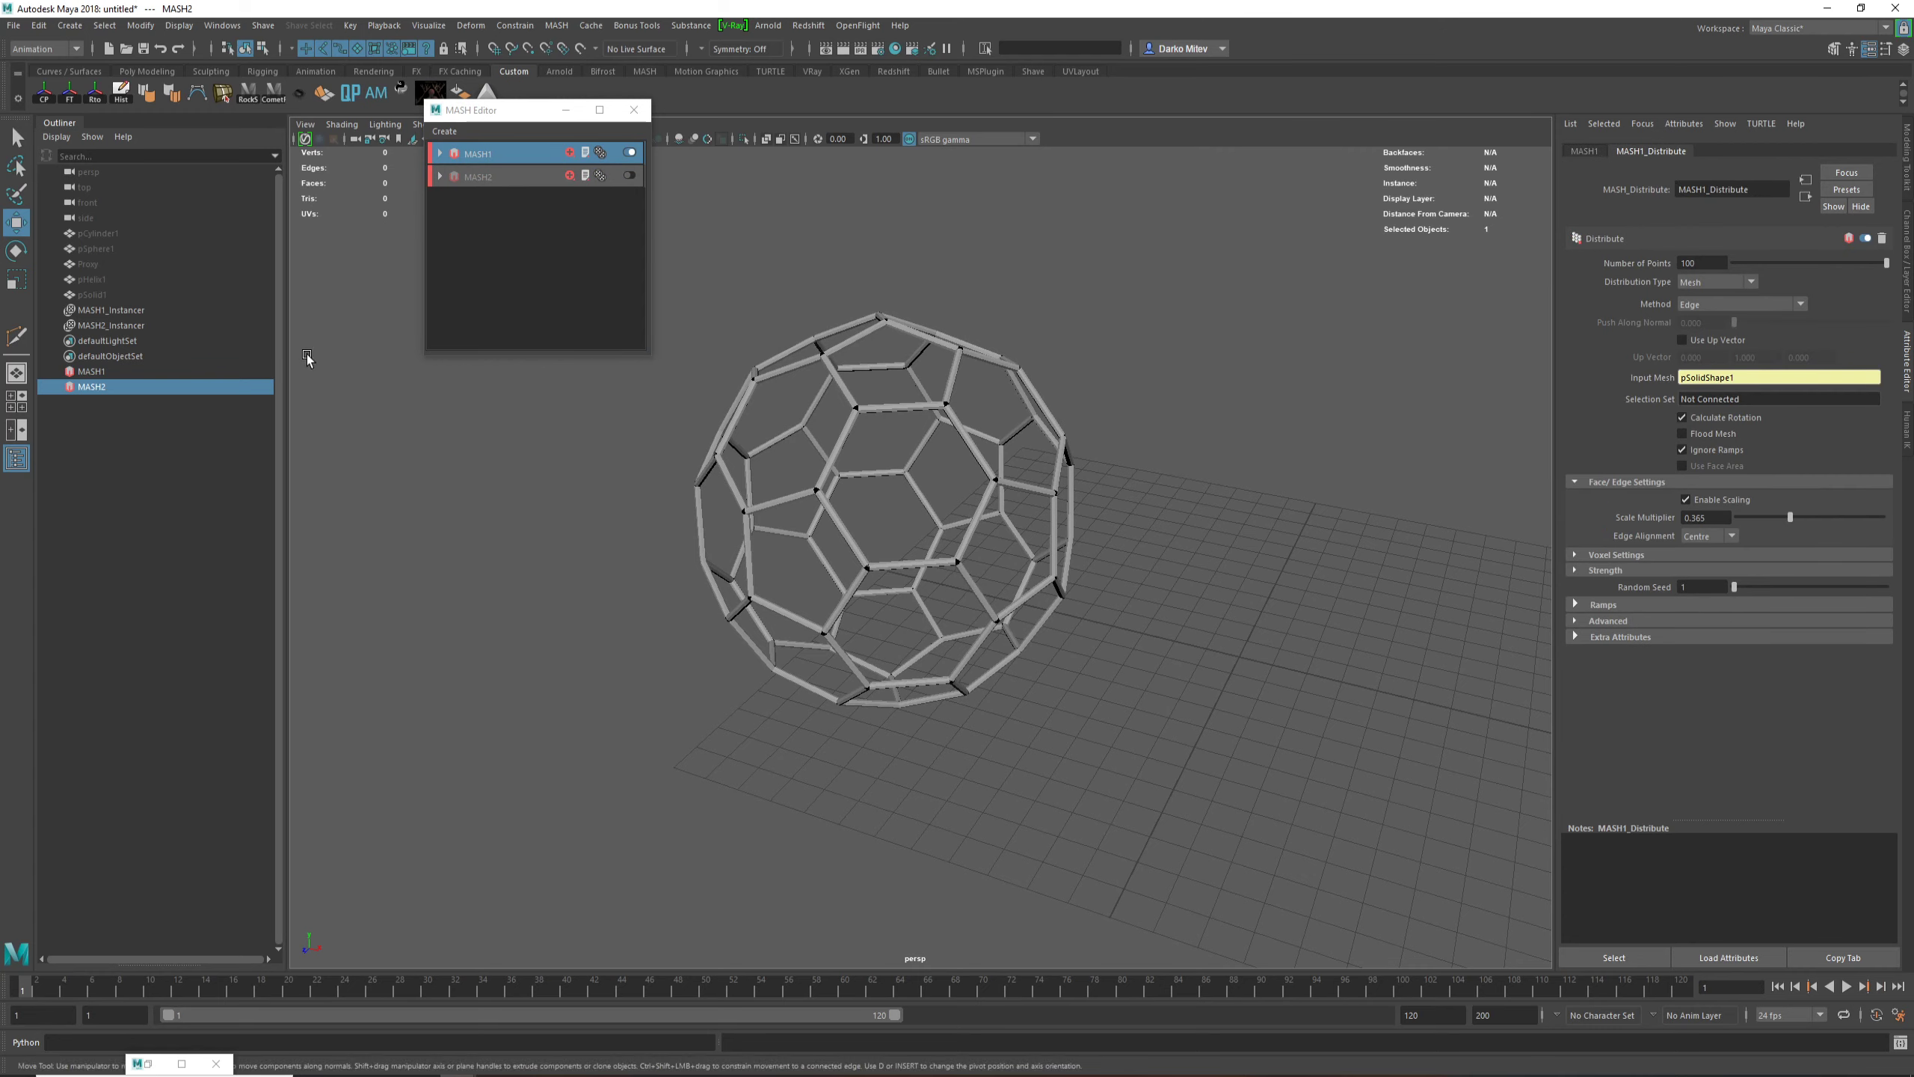
# Step: Show the hidden pHelix1 mesh, scale it up uniformly to roughly double its size and reposition it over the grid
pyautogui.click(84, 279)
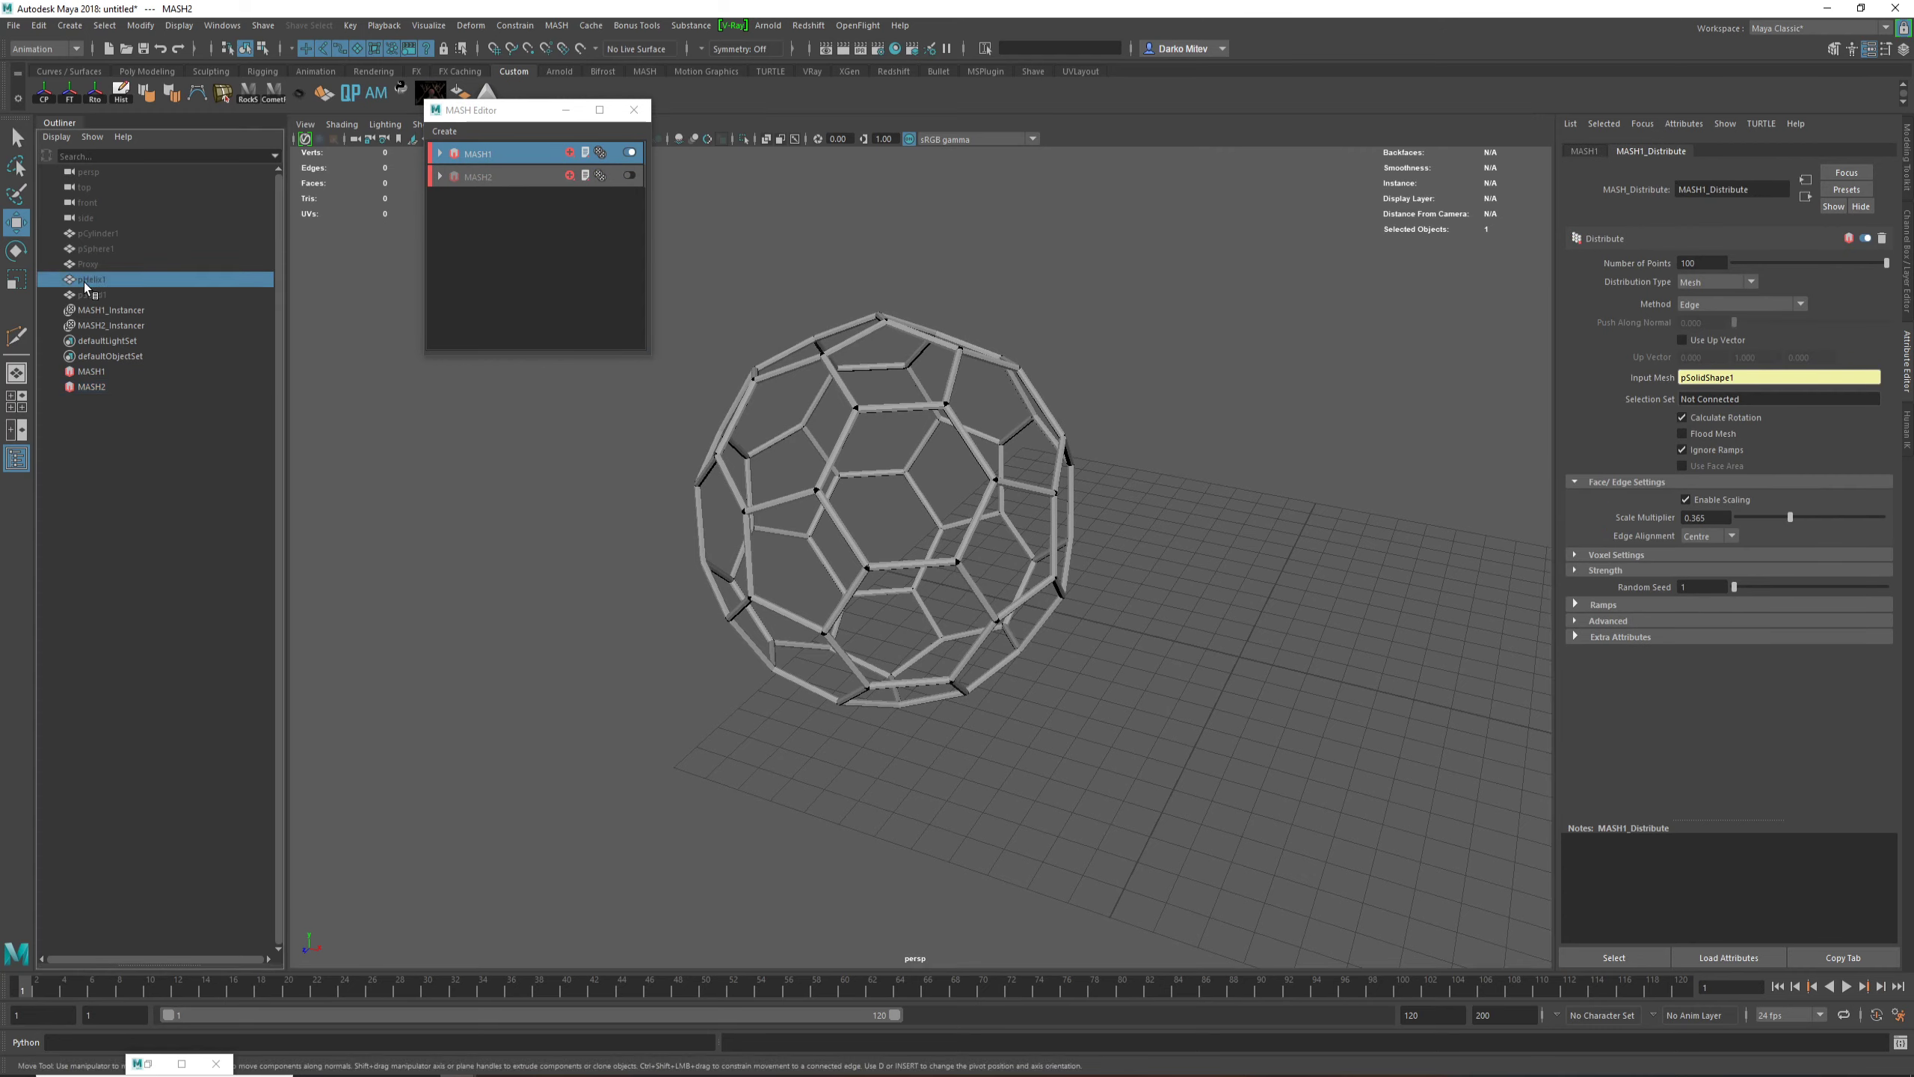
pyautogui.hotkey('shift', 'h')
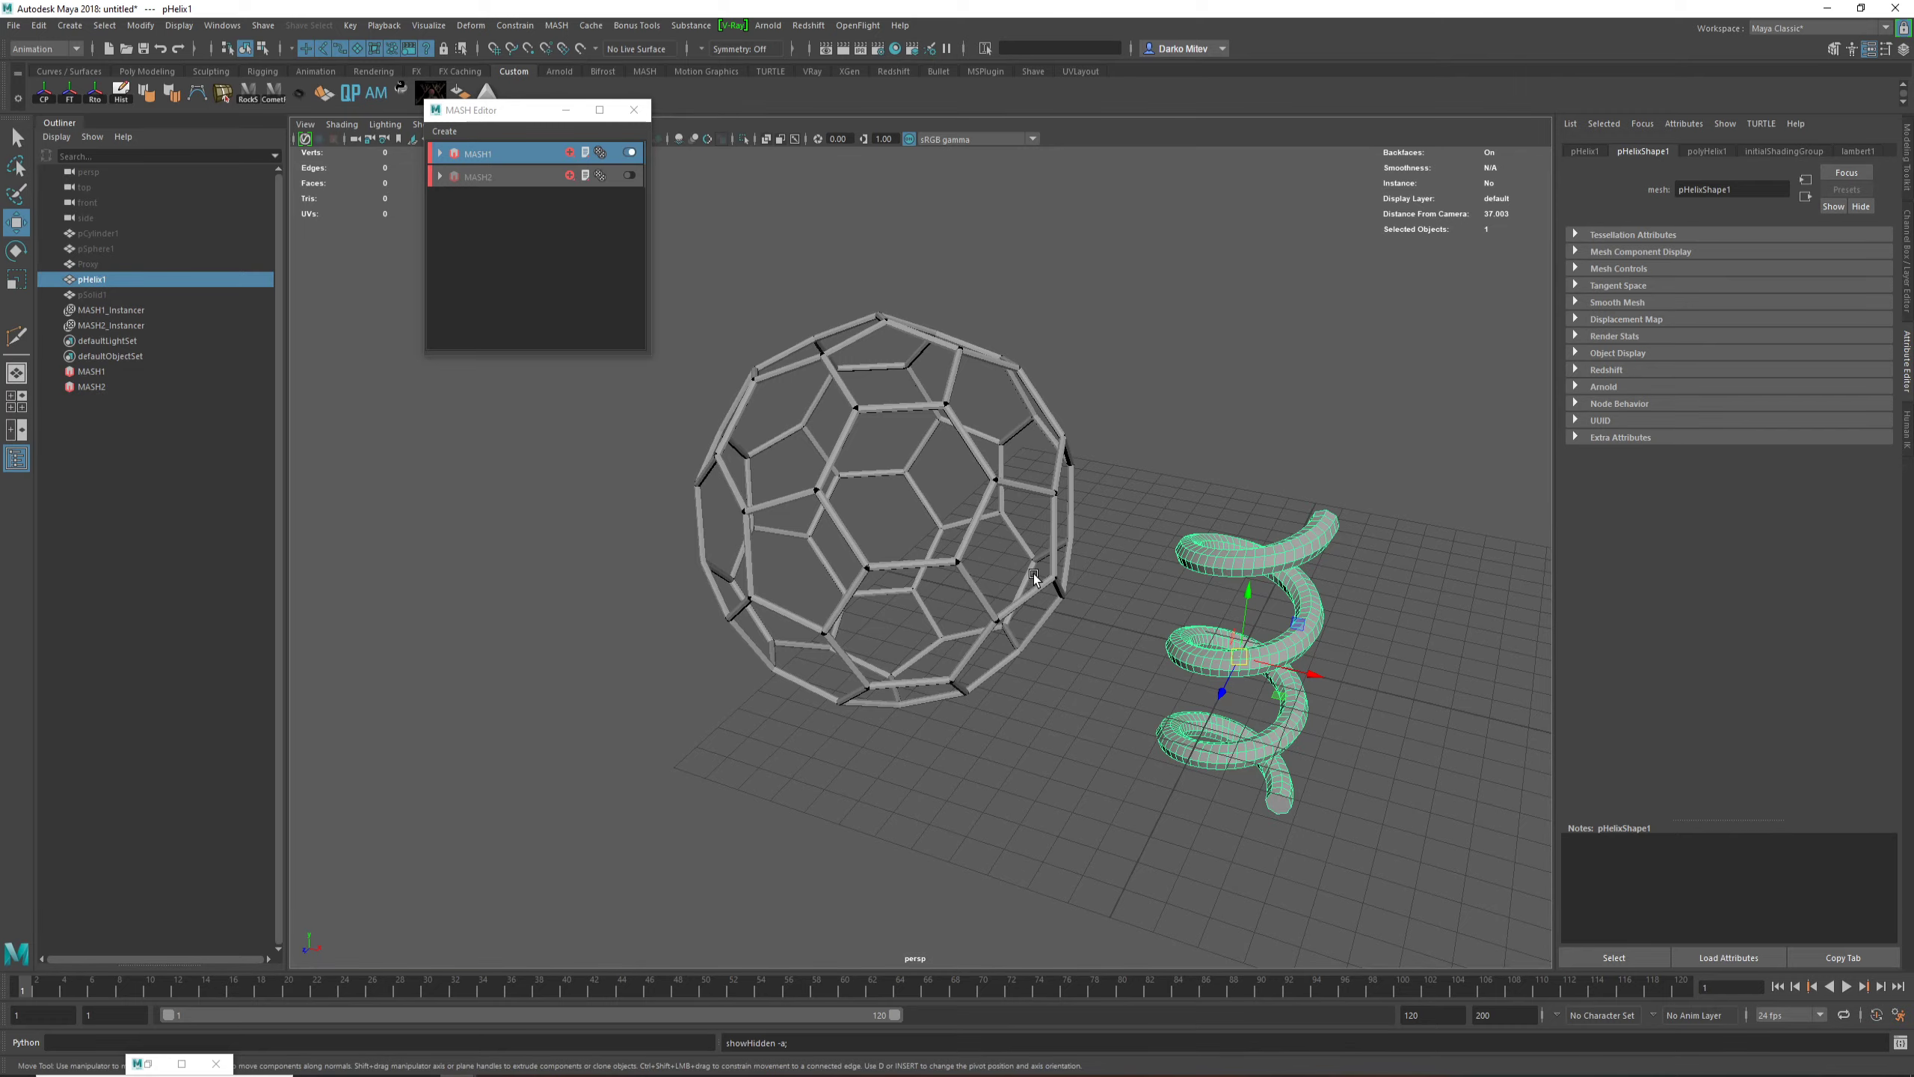
pyautogui.moveTo(1037, 577)
pyautogui.keyDown('alt'); pyautogui.mouseDown()
pyautogui.moveTo(1103, 571)
pyautogui.moveTo(1065, 574)
pyautogui.mouseUp(); pyautogui.keyUp('alt')
pyautogui.keyDown('alt'); pyautogui.moveTo(1066, 574); pyautogui.dragTo(934, 634, button='right'); pyautogui.keyUp('alt')
pyautogui.press('r')
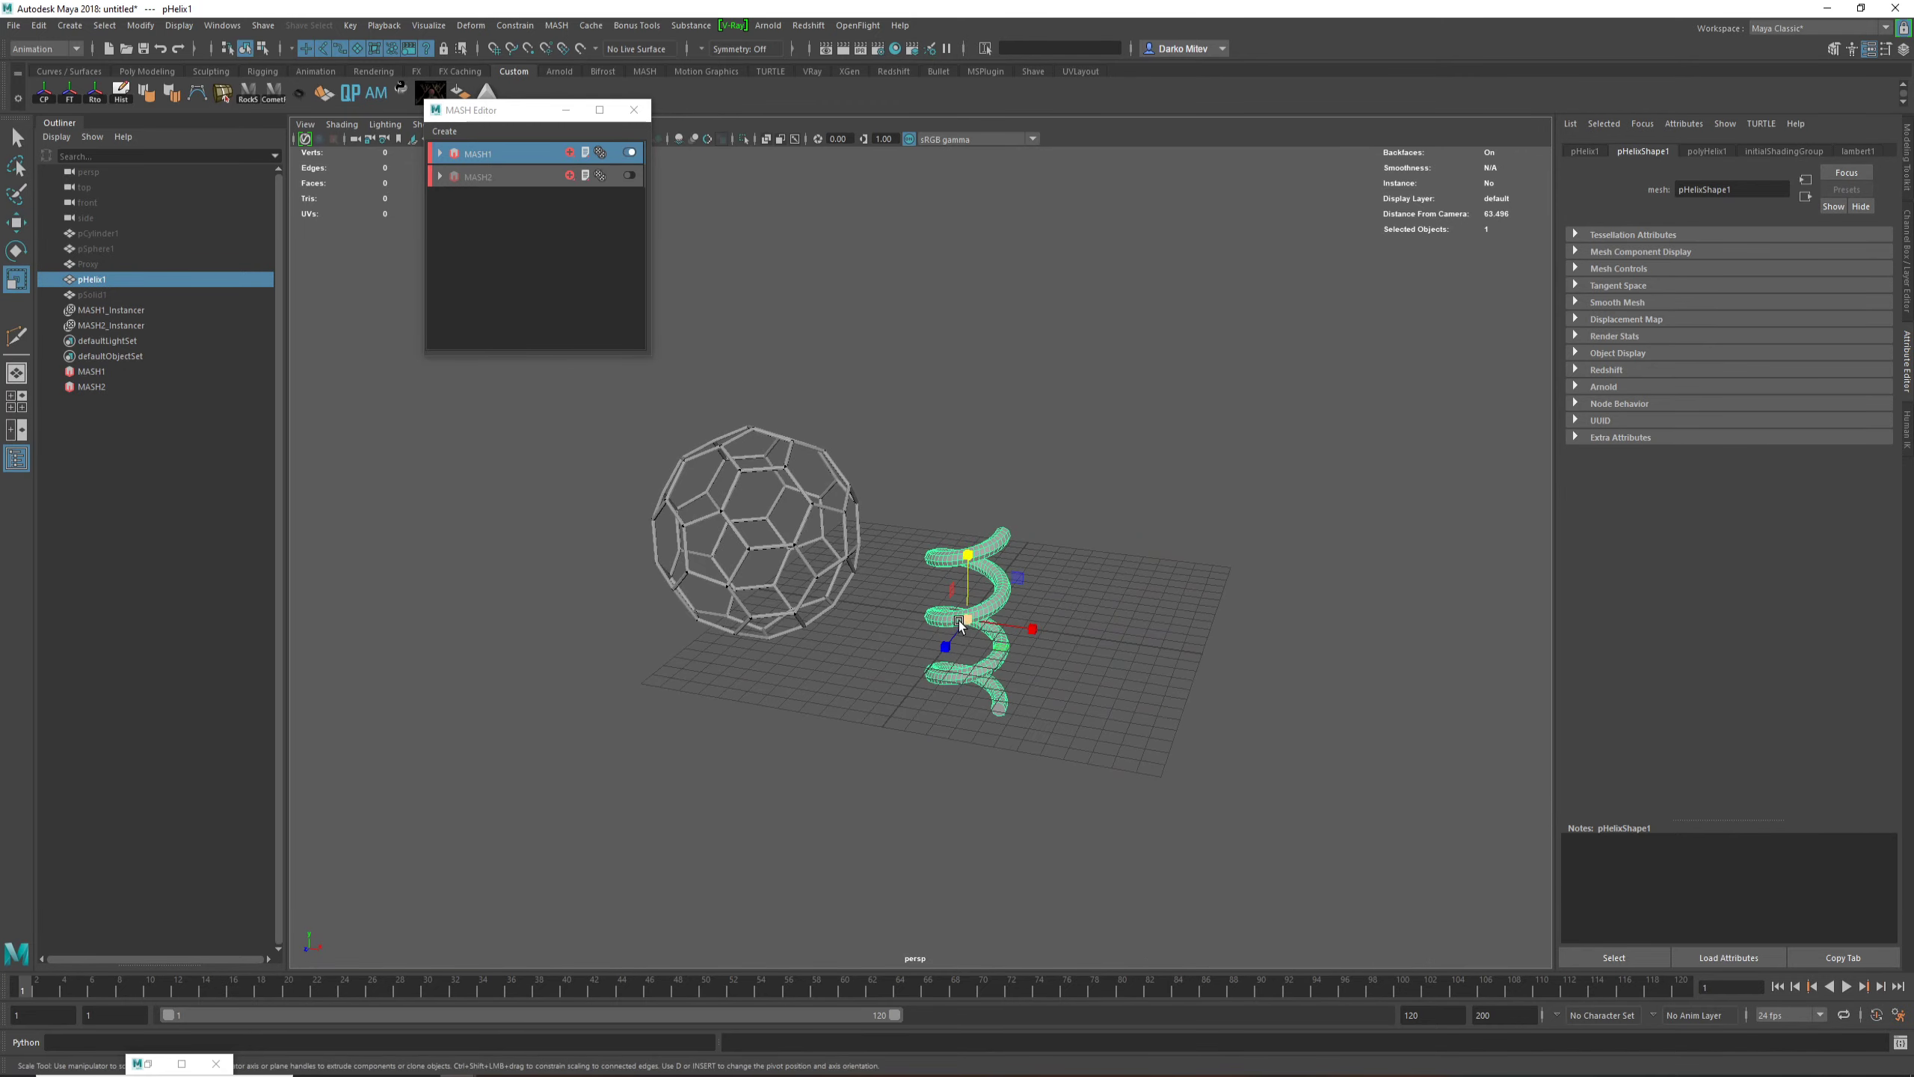
pyautogui.moveTo(967, 621); pyautogui.dragTo(1157, 650)
pyautogui.press('w')
pyautogui.keyDown('alt'); pyautogui.moveTo(968, 624); pyautogui.dragTo(1023, 595); pyautogui.keyUp('alt')
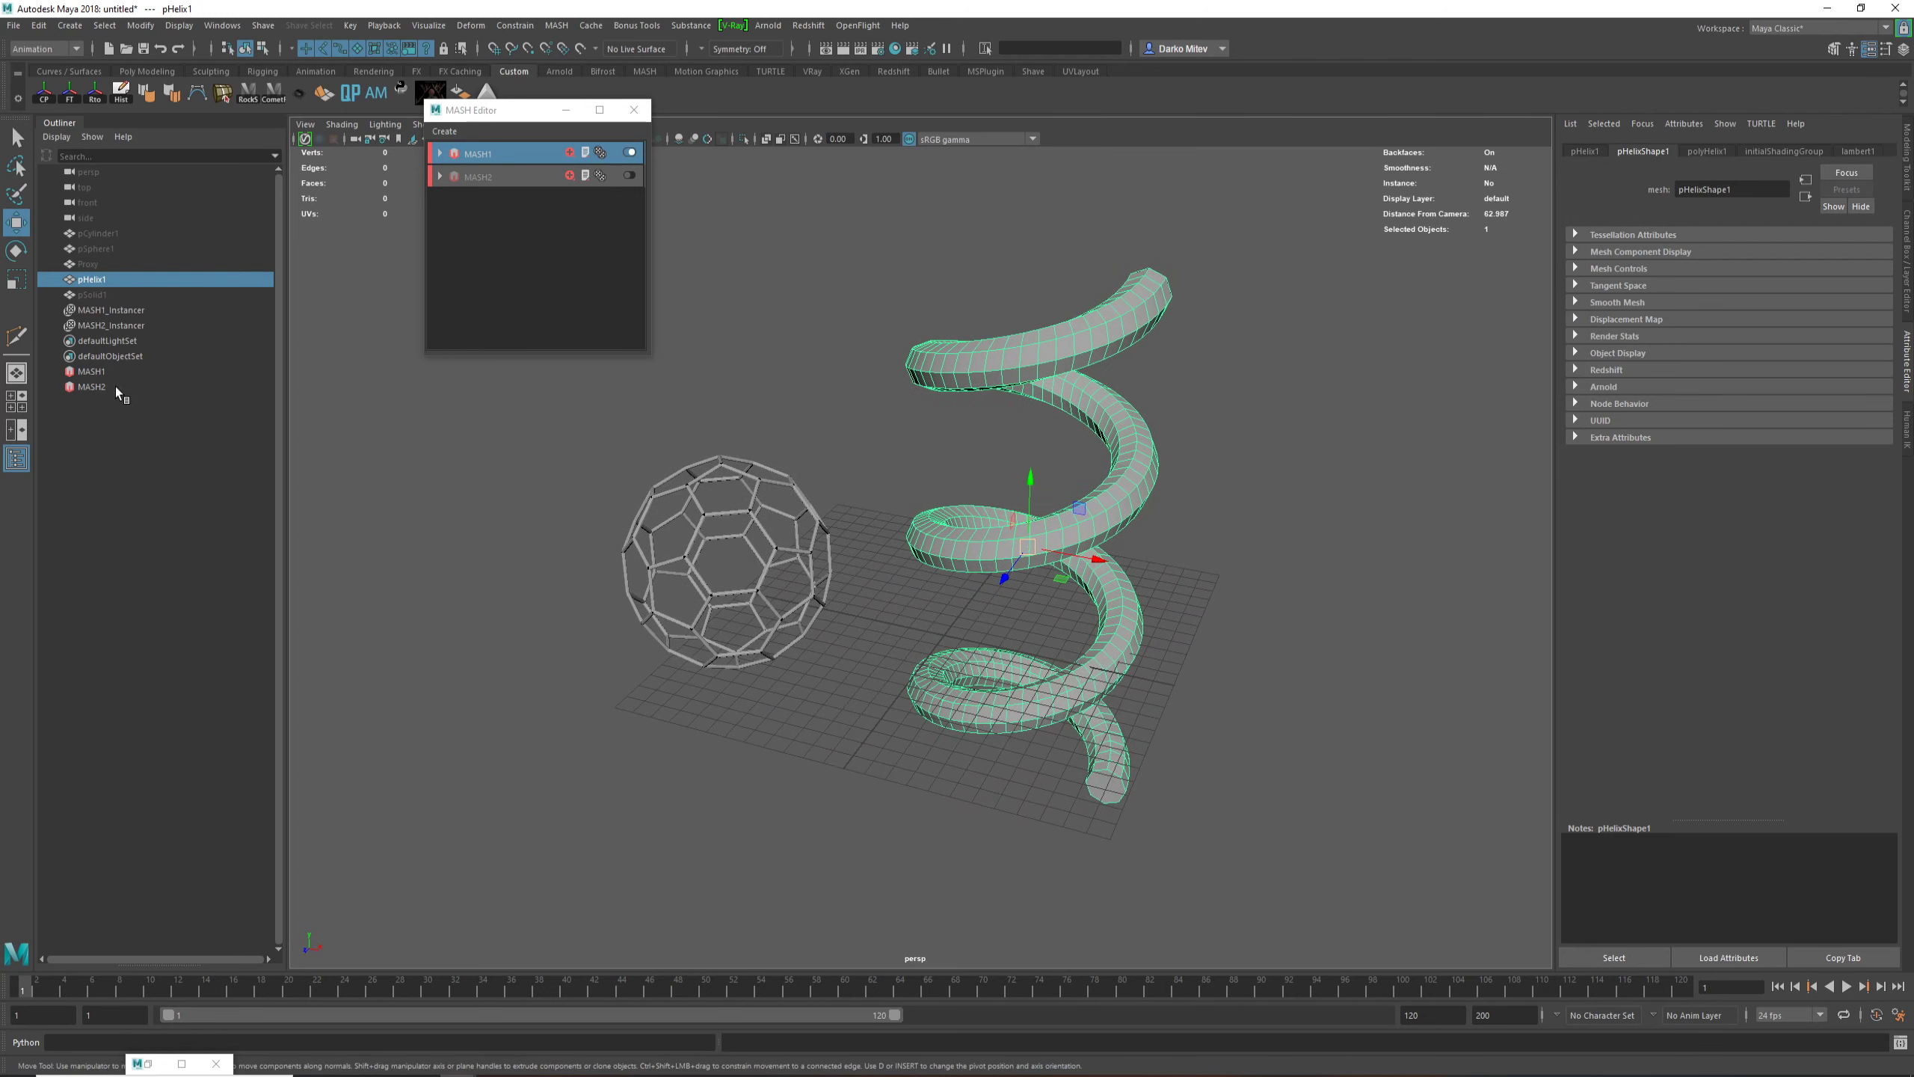
# Step: Connect pHelix1 as the input mesh of the MASH1 Distribute node
pyautogui.click(92, 371)
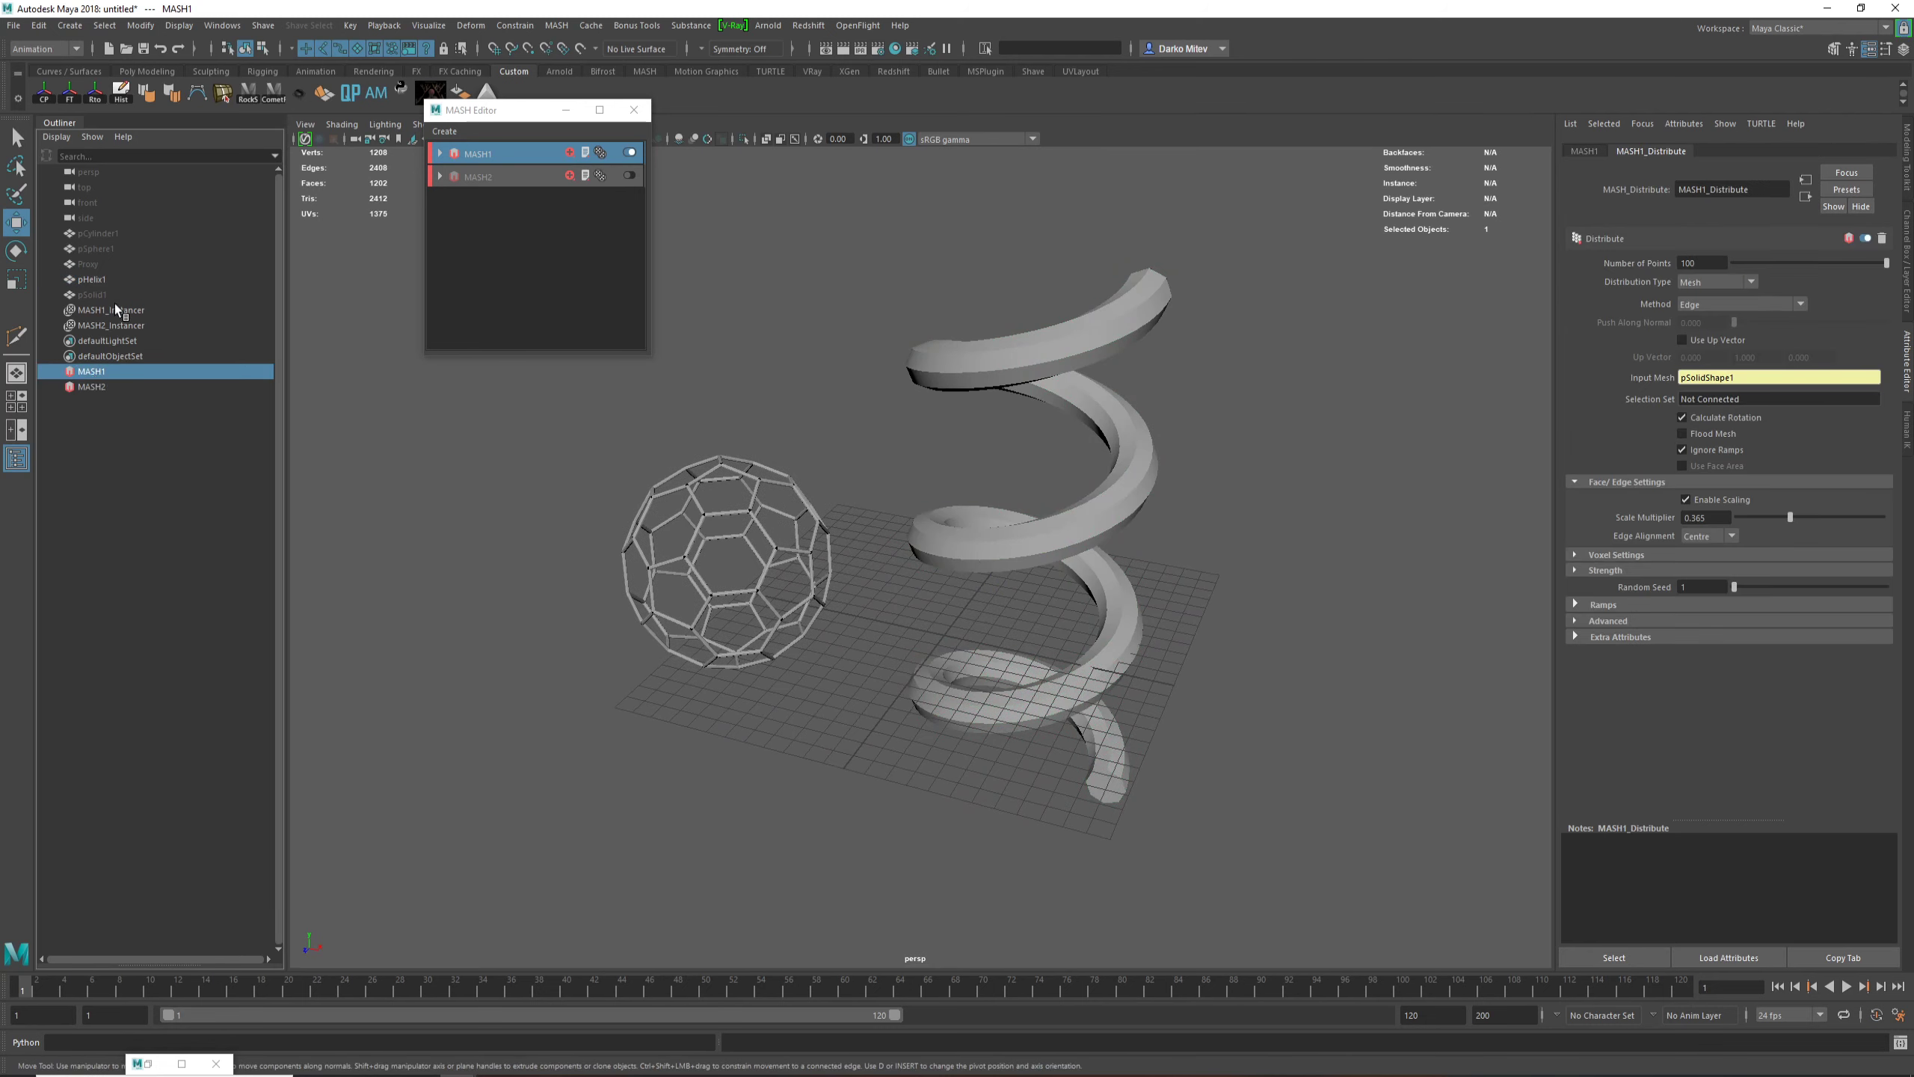
pyautogui.moveTo(90, 278); pyautogui.dragTo(1581, 362, button='middle')
pyautogui.moveTo(1742, 380); pyautogui.dragTo(1745, 384, button='middle')
pyautogui.keyDown('alt'); pyautogui.moveTo(1266, 476); pyautogui.dragTo(980, 423); pyautogui.keyUp('alt')
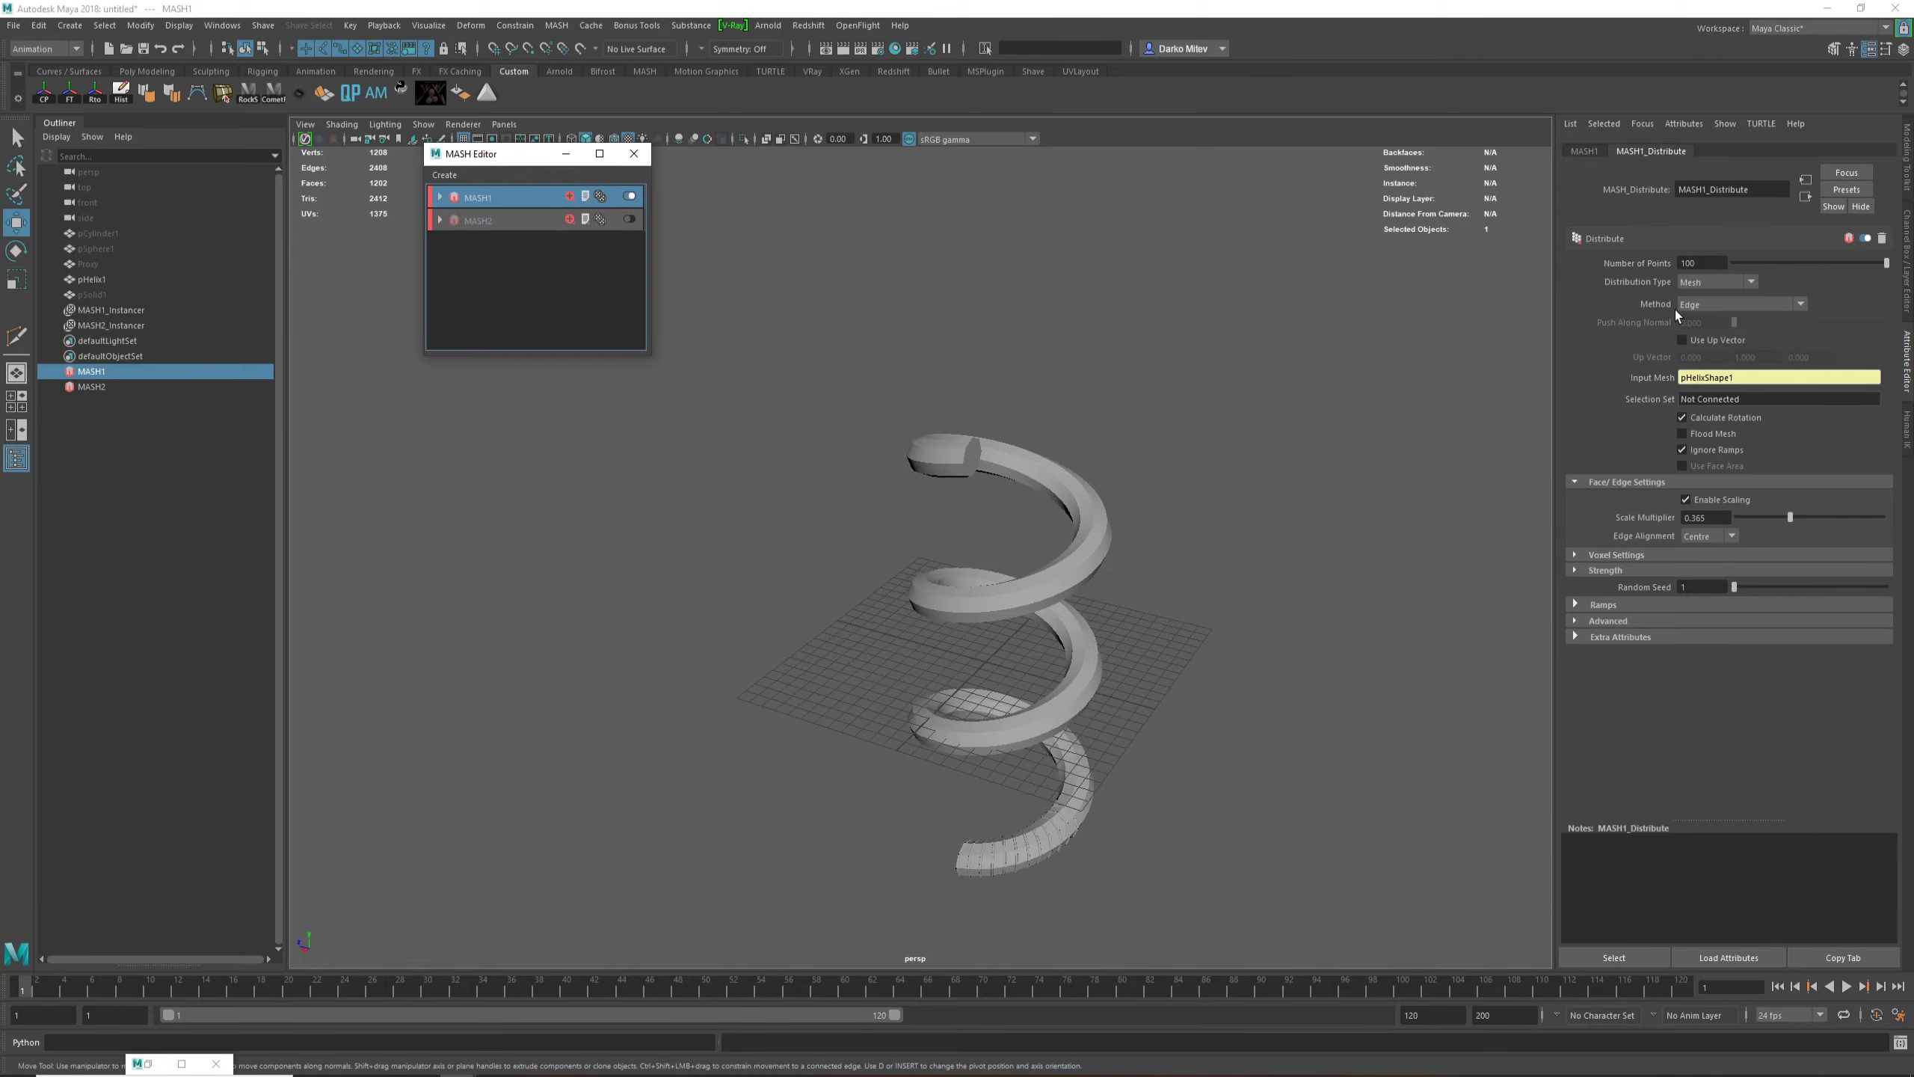
# Step: Enable Flood Mesh on the MASH1 distribution to cover every helix edge with cylinders
pyautogui.click(1696, 432)
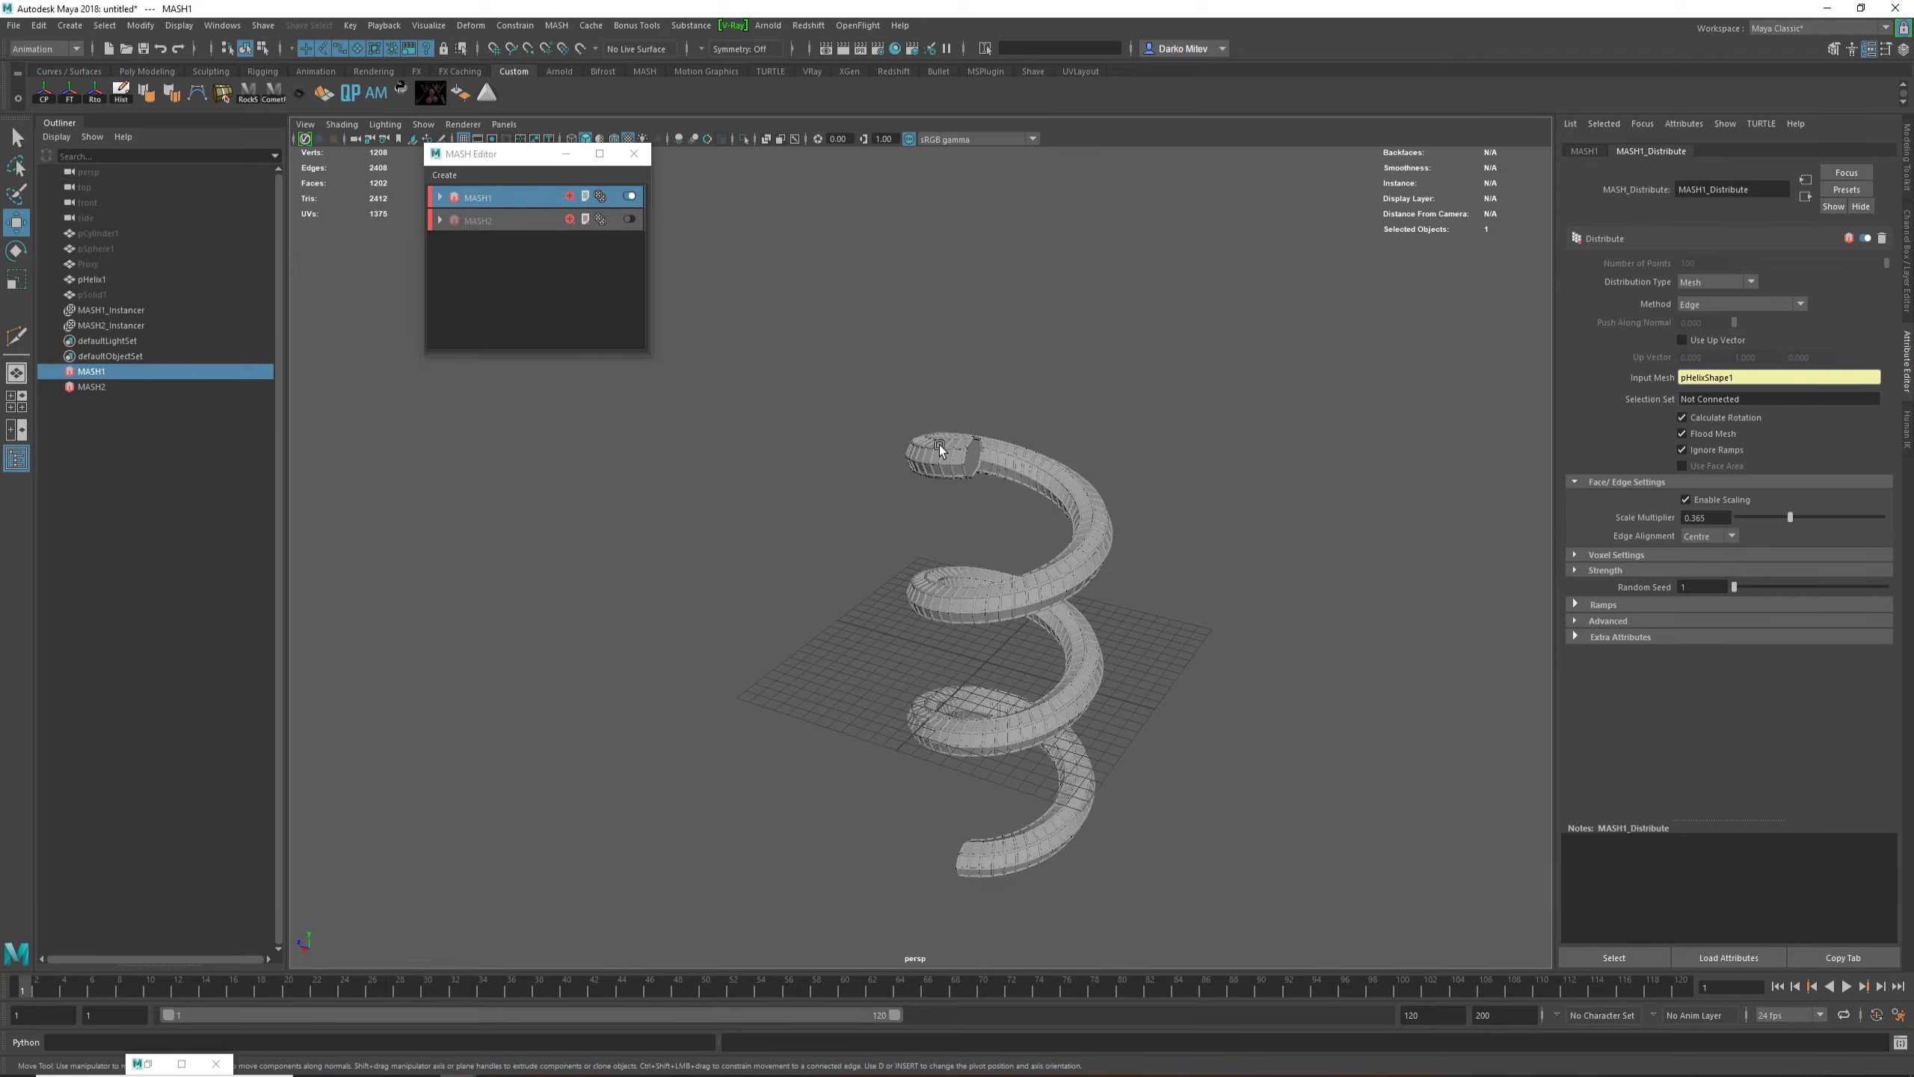
pyautogui.keyDown('alt'); pyautogui.moveTo(936, 443); pyautogui.dragTo(1424, 707, button='right'); pyautogui.keyUp('alt')
pyautogui.keyDown('alt'); pyautogui.moveTo(1424, 707); pyautogui.dragTo(1164, 496); pyautogui.keyUp('alt')
pyautogui.keyDown('alt'); pyautogui.moveTo(1164, 496); pyautogui.dragTo(985, 526, button='right'); pyautogui.keyUp('alt')
pyautogui.keyDown('alt'); pyautogui.moveTo(984, 527); pyautogui.dragTo(940, 440); pyautogui.keyUp('alt')
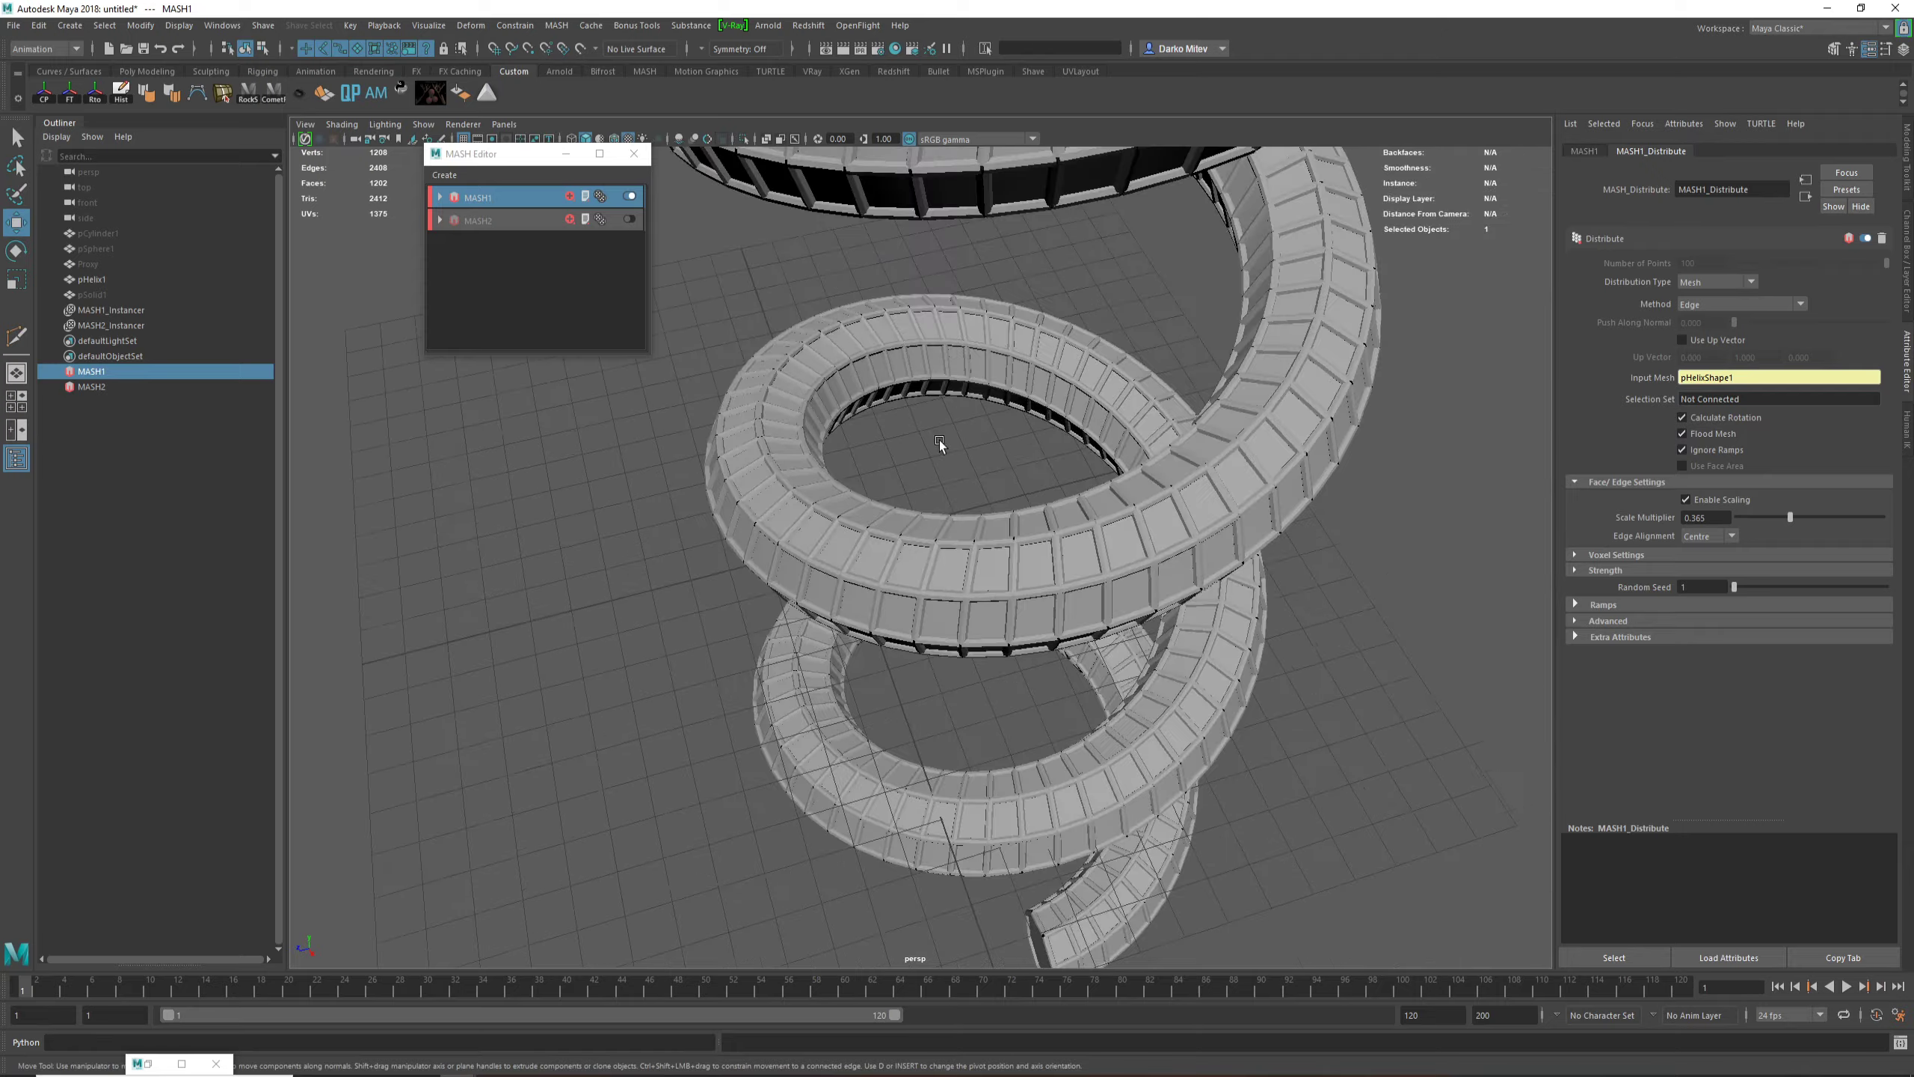
pyautogui.keyDown('alt'); pyautogui.moveTo(939, 439); pyautogui.dragTo(1158, 612, button='right'); pyautogui.keyUp('alt')
pyautogui.keyDown('alt'); pyautogui.moveTo(1158, 612); pyautogui.dragTo(996, 586); pyautogui.keyUp('alt')
# Step: Hide the pHelix1 mesh and inspect the helical cylinder framework up close
pyautogui.click(996, 585)
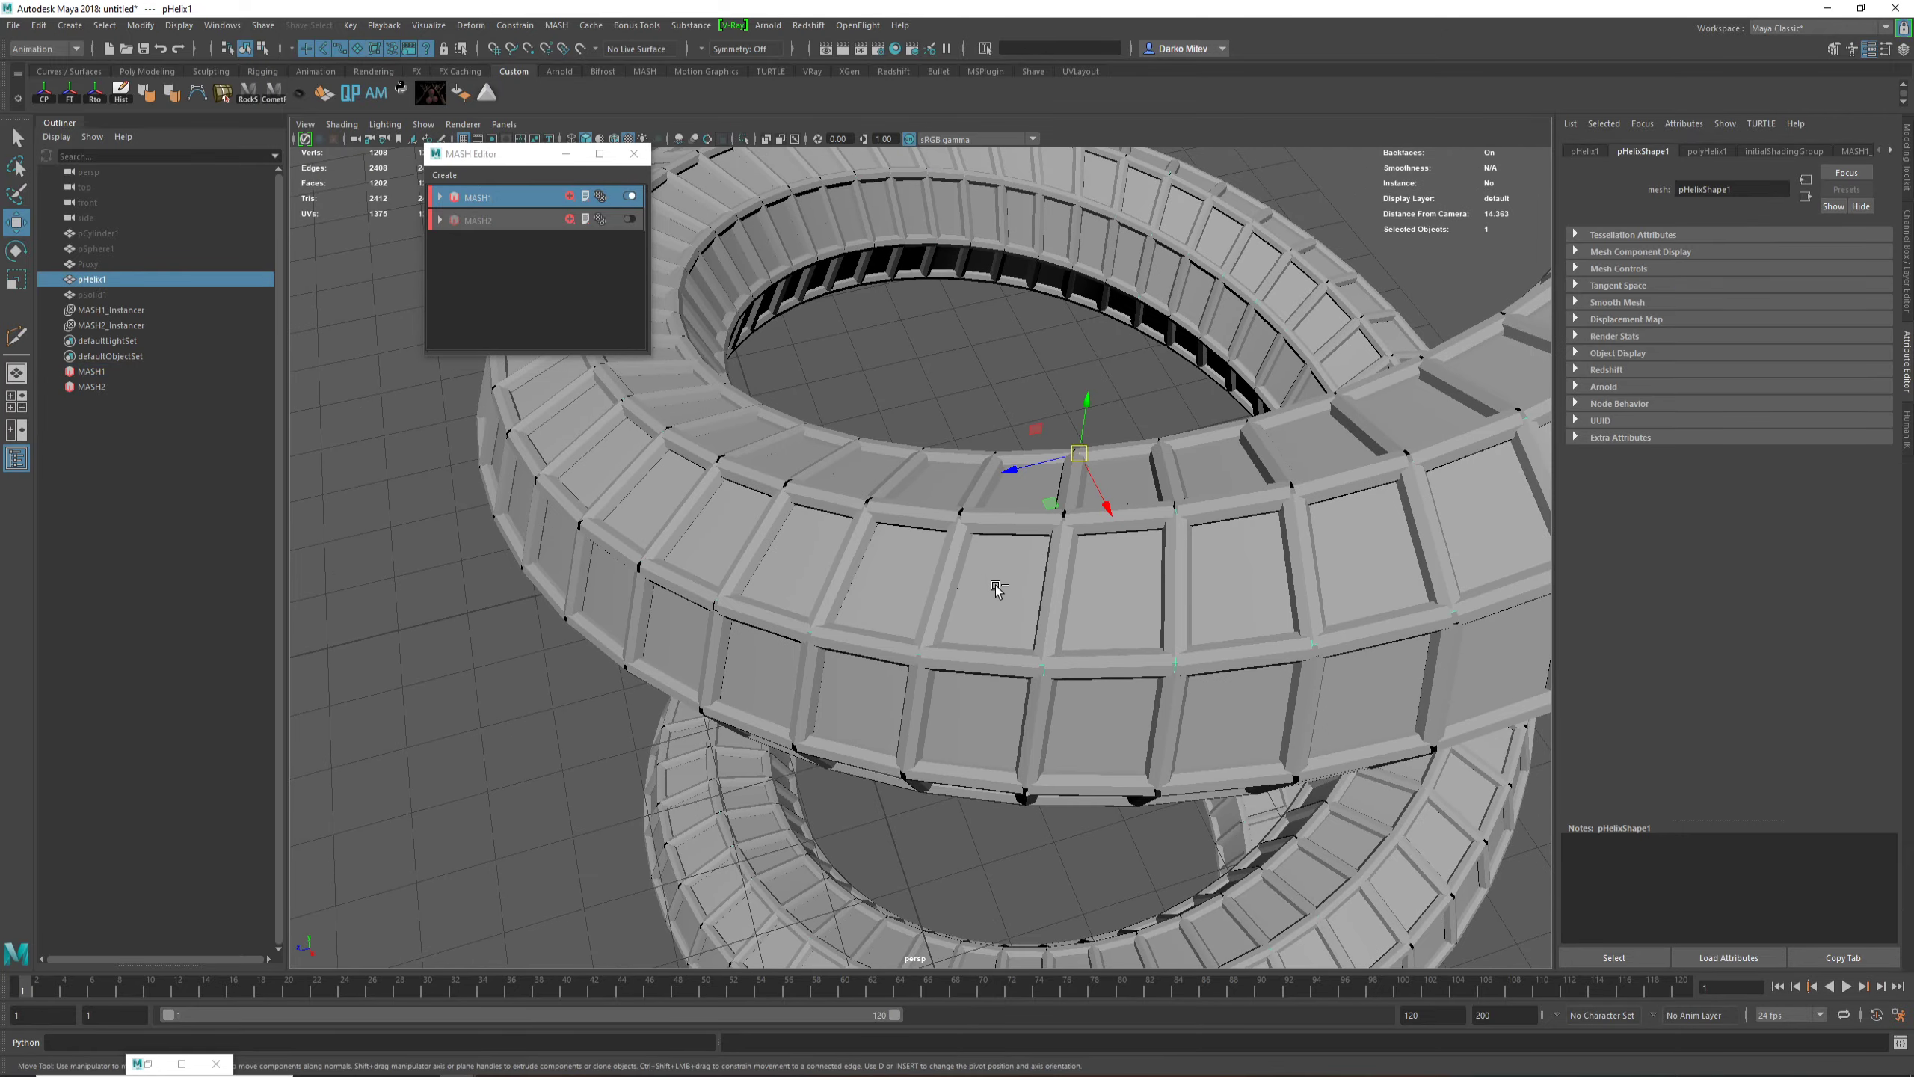
pyautogui.hotkey('ctrl', 'h')
pyautogui.keyDown('alt'); pyautogui.moveTo(1032, 579); pyautogui.dragTo(942, 581, button='right'); pyautogui.keyUp('alt')
pyautogui.keyDown('alt'); pyautogui.moveTo(942, 581); pyautogui.dragTo(1172, 534); pyautogui.keyUp('alt')
pyautogui.keyDown('alt'); pyautogui.moveTo(1173, 533); pyautogui.dragTo(968, 499, button='right'); pyautogui.keyUp('alt')
pyautogui.keyDown('alt'); pyautogui.moveTo(968, 499); pyautogui.dragTo(1068, 500); pyautogui.keyUp('alt')
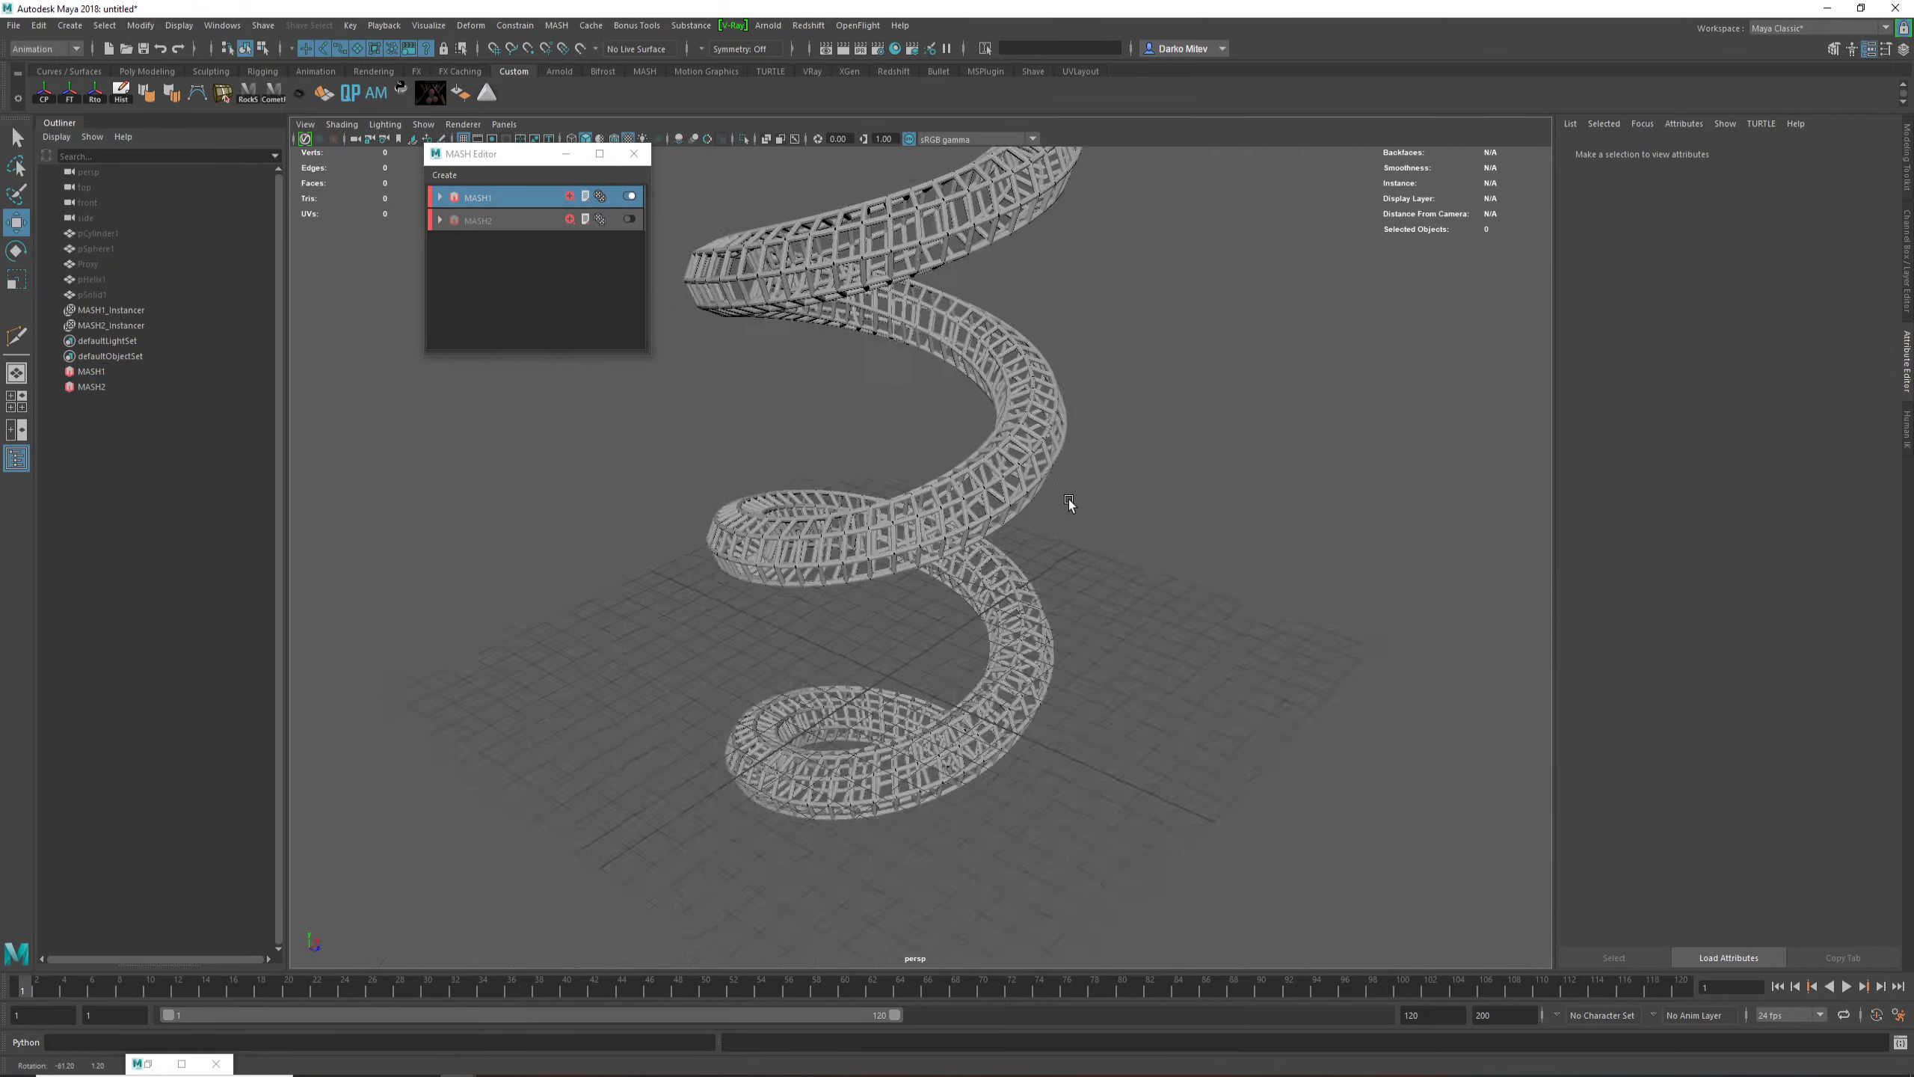
pyautogui.keyDown('alt'); pyautogui.moveTo(1068, 500); pyautogui.dragTo(1053, 744, button='middle'); pyautogui.keyUp('alt')
pyautogui.keyDown('alt'); pyautogui.moveTo(867, 737); pyautogui.dragTo(1044, 653, button='right'); pyautogui.keyUp('alt')
pyautogui.keyDown('alt'); pyautogui.moveTo(1044, 653); pyautogui.dragTo(863, 721); pyautogui.keyUp('alt')
pyautogui.keyDown('alt'); pyautogui.moveTo(863, 721); pyautogui.dragTo(1123, 706, button='right'); pyautogui.keyUp('alt')
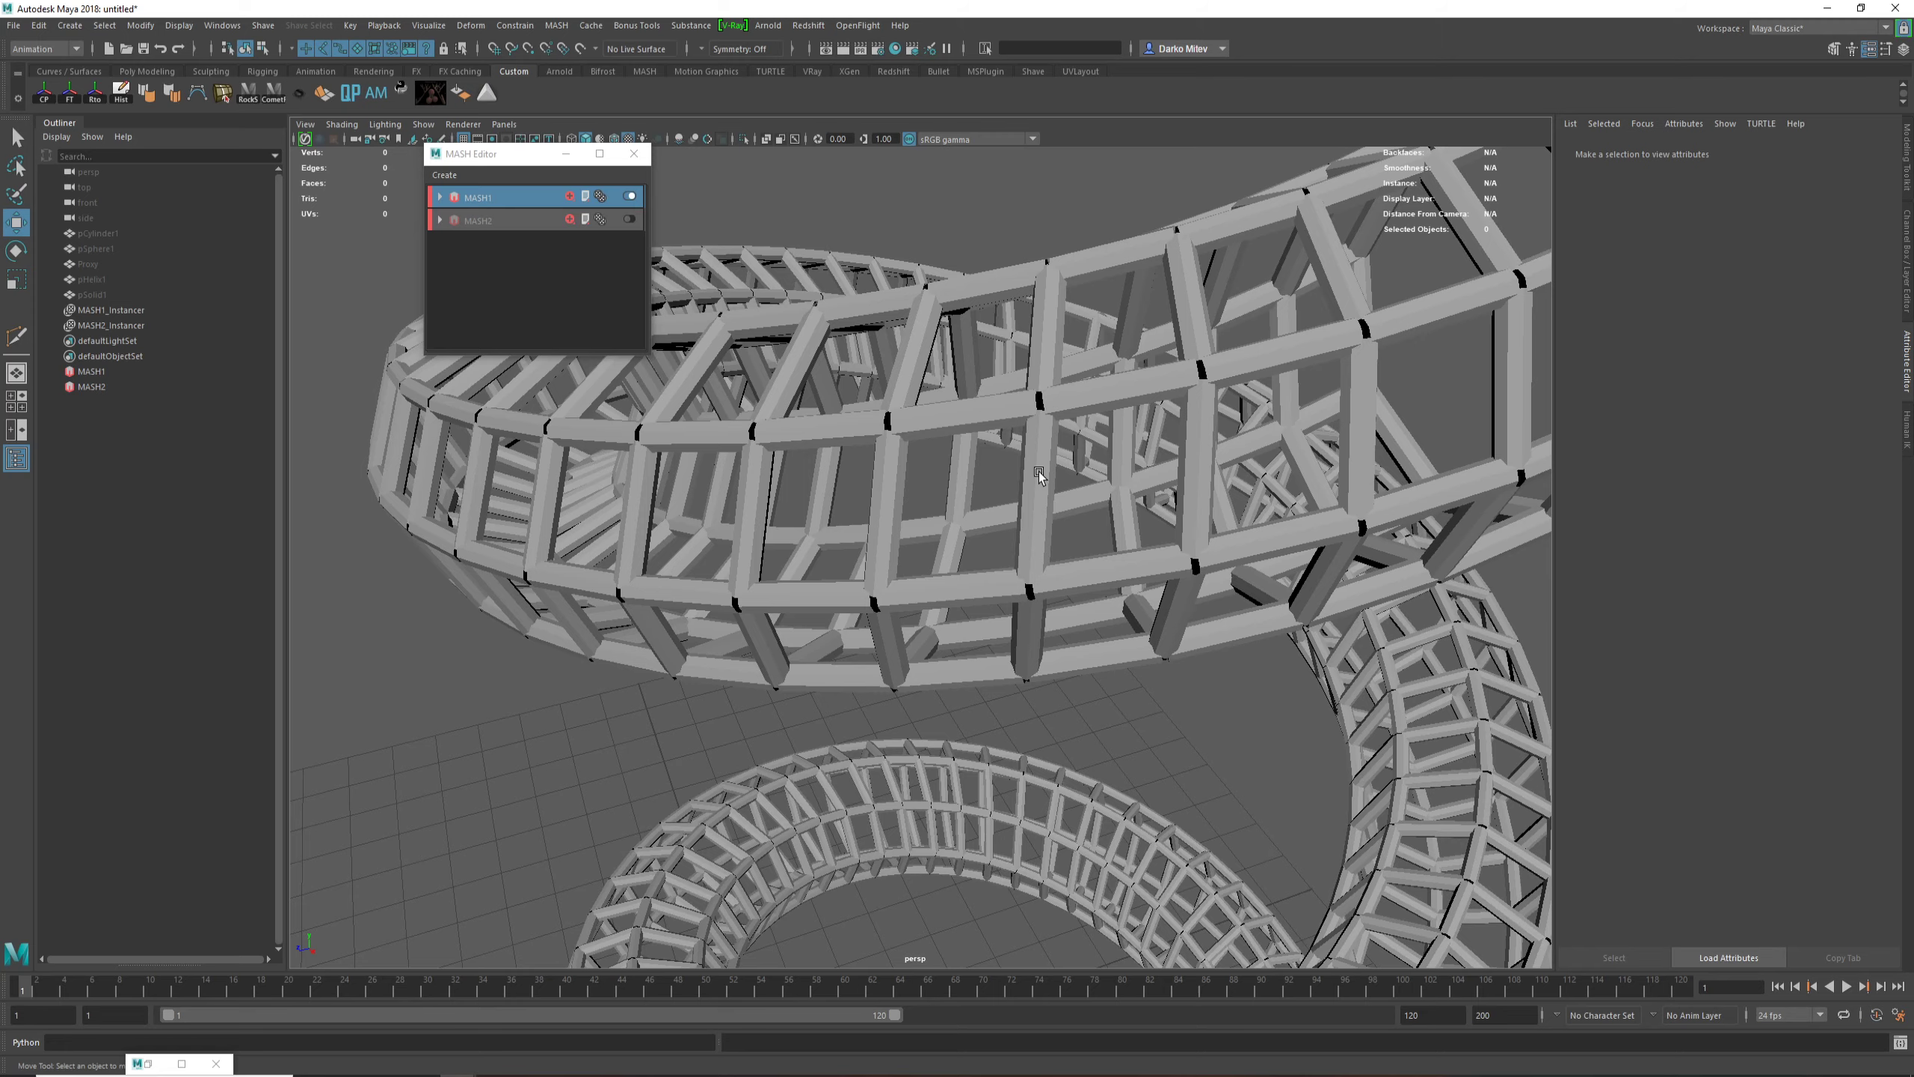
# Step: Examine the helical strut framework from several sides, both as a whole and close up at its open end and joints
pyautogui.keyDown('alt'); pyautogui.moveTo(1038, 471); pyautogui.dragTo(1068, 398, button='right'); pyautogui.keyUp('alt')
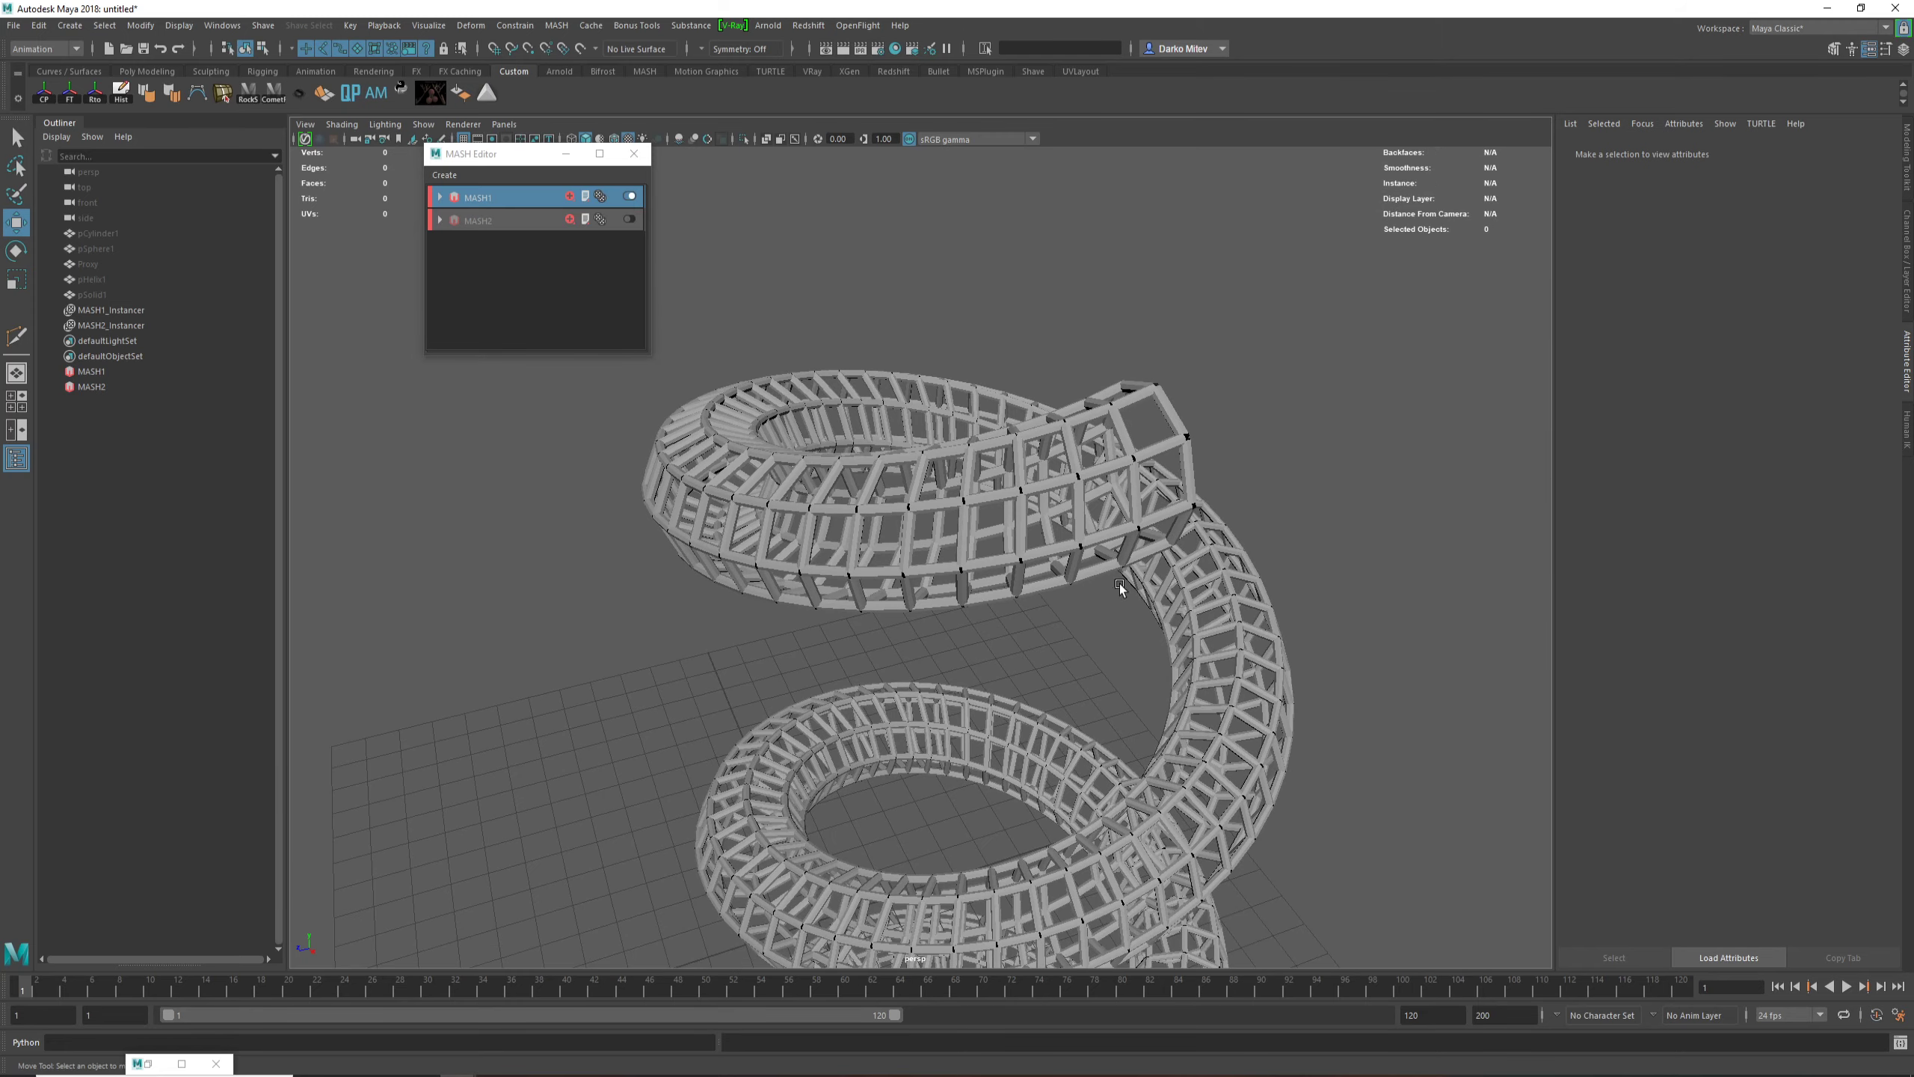
pyautogui.keyDown('alt'); pyautogui.moveTo(982, 486); pyautogui.dragTo(897, 486, button='right'); pyautogui.keyUp('alt')
pyautogui.keyDown('alt'); pyautogui.moveTo(1033, 572); pyautogui.dragTo(844, 565); pyautogui.keyUp('alt')
pyautogui.keyDown('alt'); pyautogui.moveTo(942, 656); pyautogui.dragTo(1213, 656, button='right'); pyautogui.keyUp('alt')
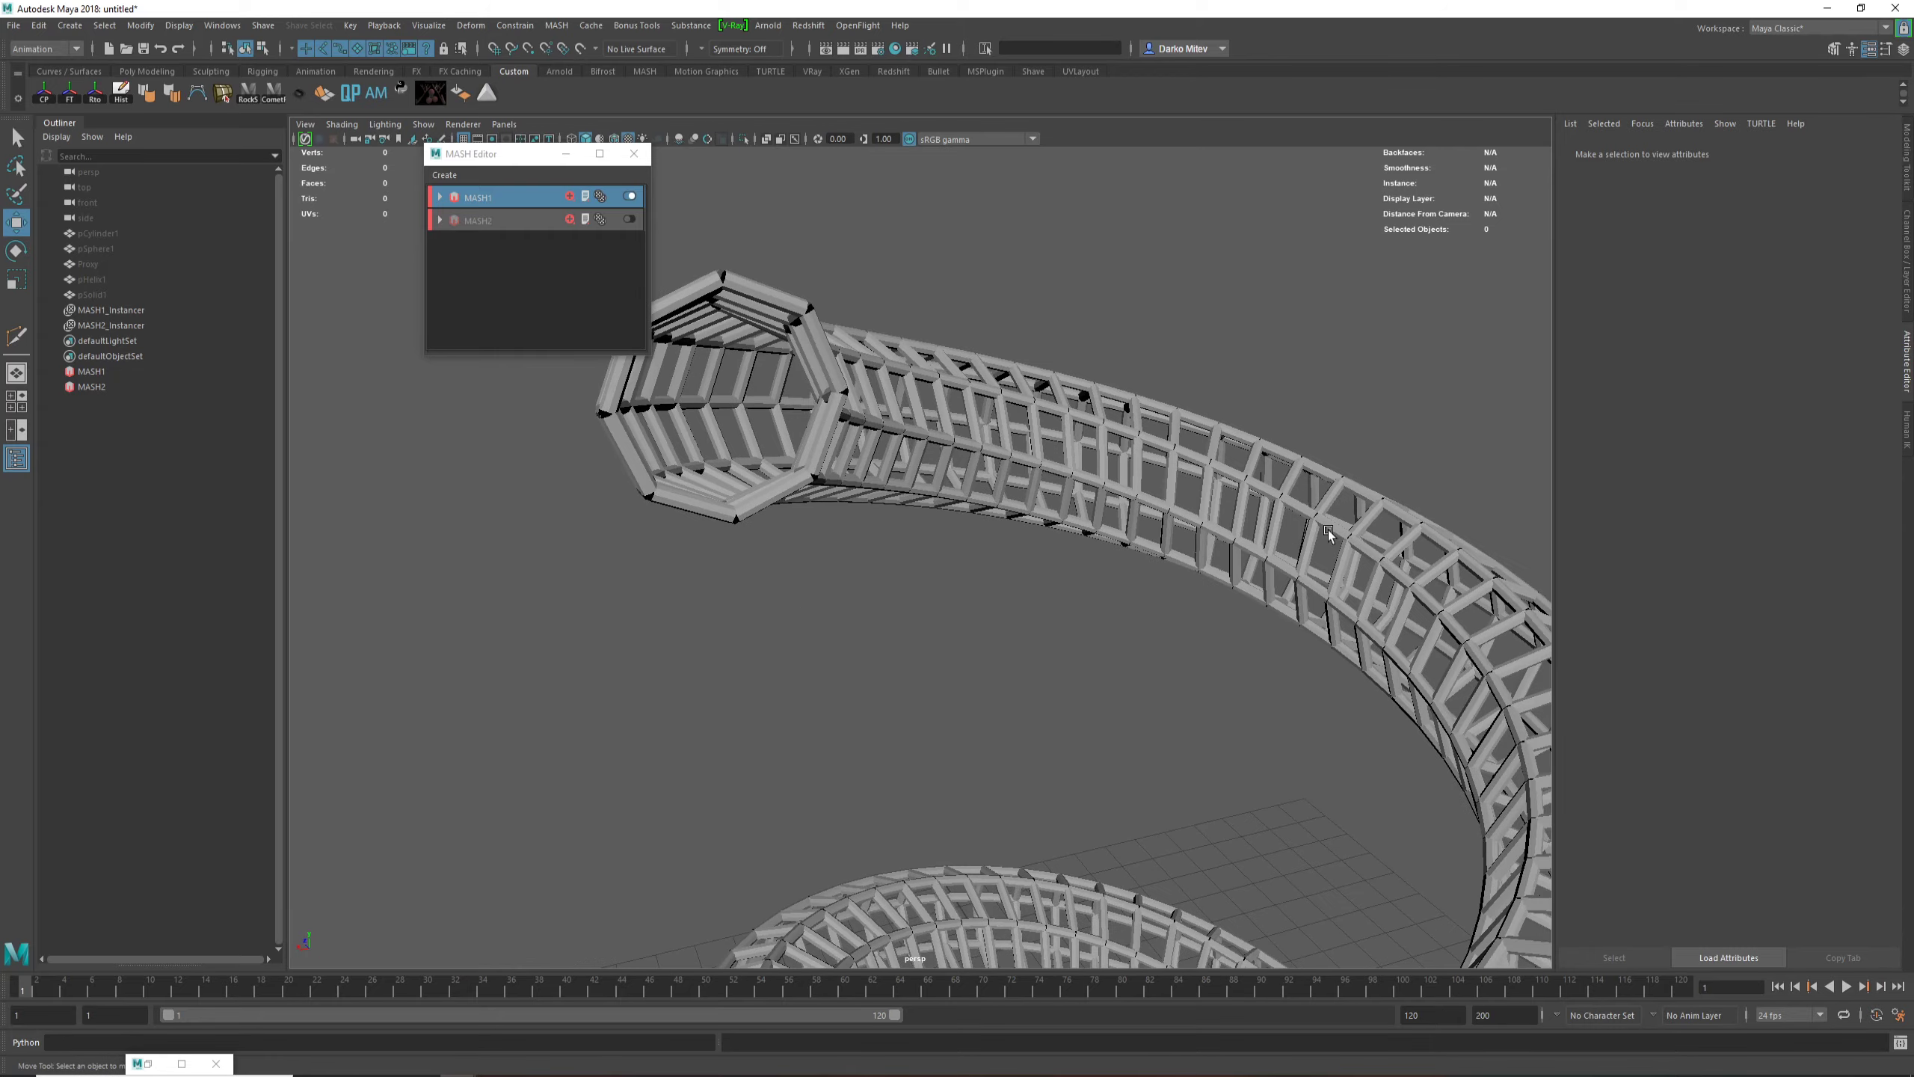
pyautogui.keyDown('alt'); pyautogui.moveTo(983, 822); pyautogui.dragTo(806, 785, button='right'); pyautogui.keyUp('alt')
pyautogui.keyDown('alt'); pyautogui.moveTo(1010, 724); pyautogui.dragTo(1017, 466, button='middle'); pyautogui.keyUp('alt')
pyautogui.keyDown('alt'); pyautogui.moveTo(1017, 466); pyautogui.dragTo(904, 475); pyautogui.keyUp('alt')
pyautogui.moveTo(1130, 475)
pyautogui.keyDown('alt'); pyautogui.mouseDown(button='right')
pyautogui.moveTo(1376, 478)
pyautogui.moveTo(1110, 496)
pyautogui.mouseUp(button='right'); pyautogui.keyUp('alt')
pyautogui.keyDown('alt'); pyautogui.moveTo(1109, 496); pyautogui.dragTo(1218, 474); pyautogui.keyUp('alt')
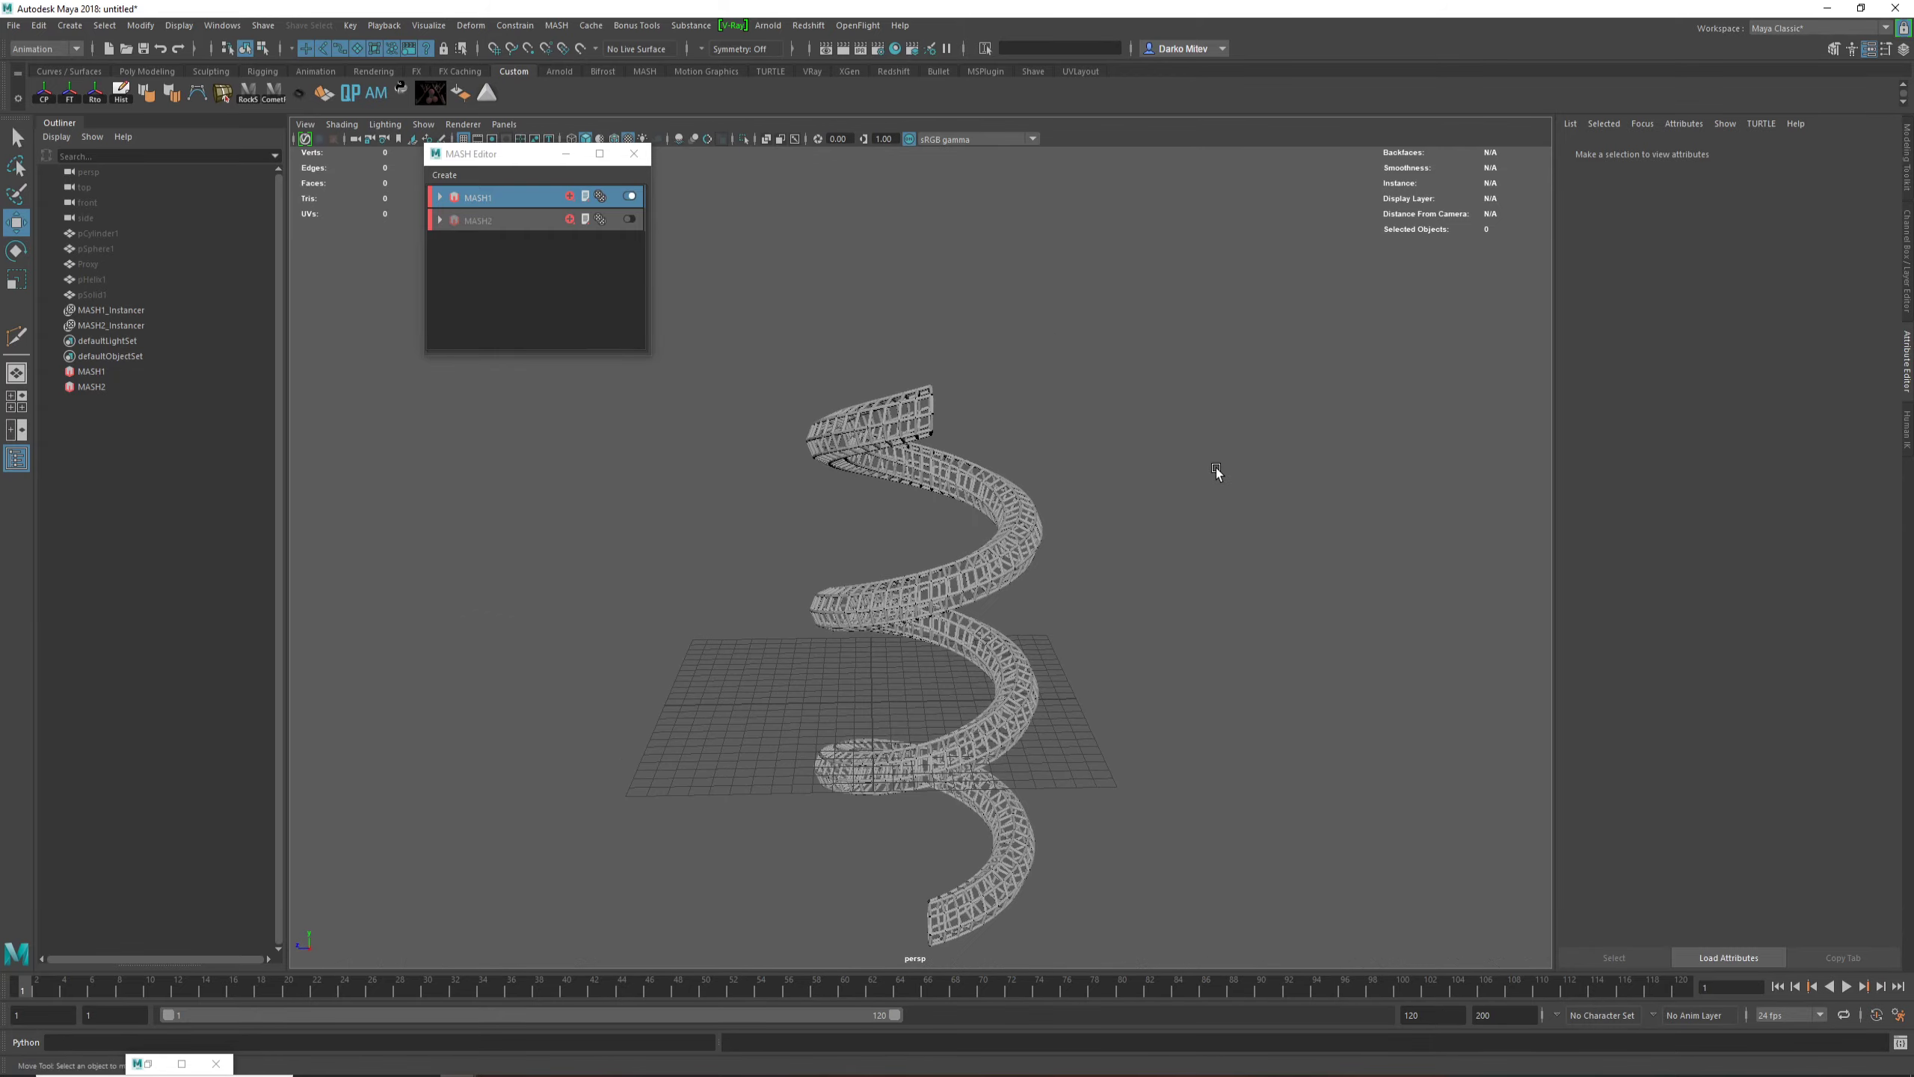
pyautogui.keyDown('alt'); pyautogui.moveTo(1010, 490); pyautogui.dragTo(927, 504, button='right'); pyautogui.keyUp('alt')
pyautogui.keyDown('alt'); pyautogui.moveTo(927, 505); pyautogui.dragTo(923, 460, button='middle'); pyautogui.keyUp('alt')
pyautogui.keyDown('alt'); pyautogui.moveTo(825, 448); pyautogui.dragTo(1056, 468, button='right'); pyautogui.keyUp('alt')
pyautogui.keyDown('alt'); pyautogui.moveTo(897, 490); pyautogui.dragTo(1085, 752); pyautogui.keyUp('alt')
pyautogui.keyDown('alt'); pyautogui.moveTo(1085, 753); pyautogui.dragTo(1281, 724, button='right'); pyautogui.keyUp('alt')
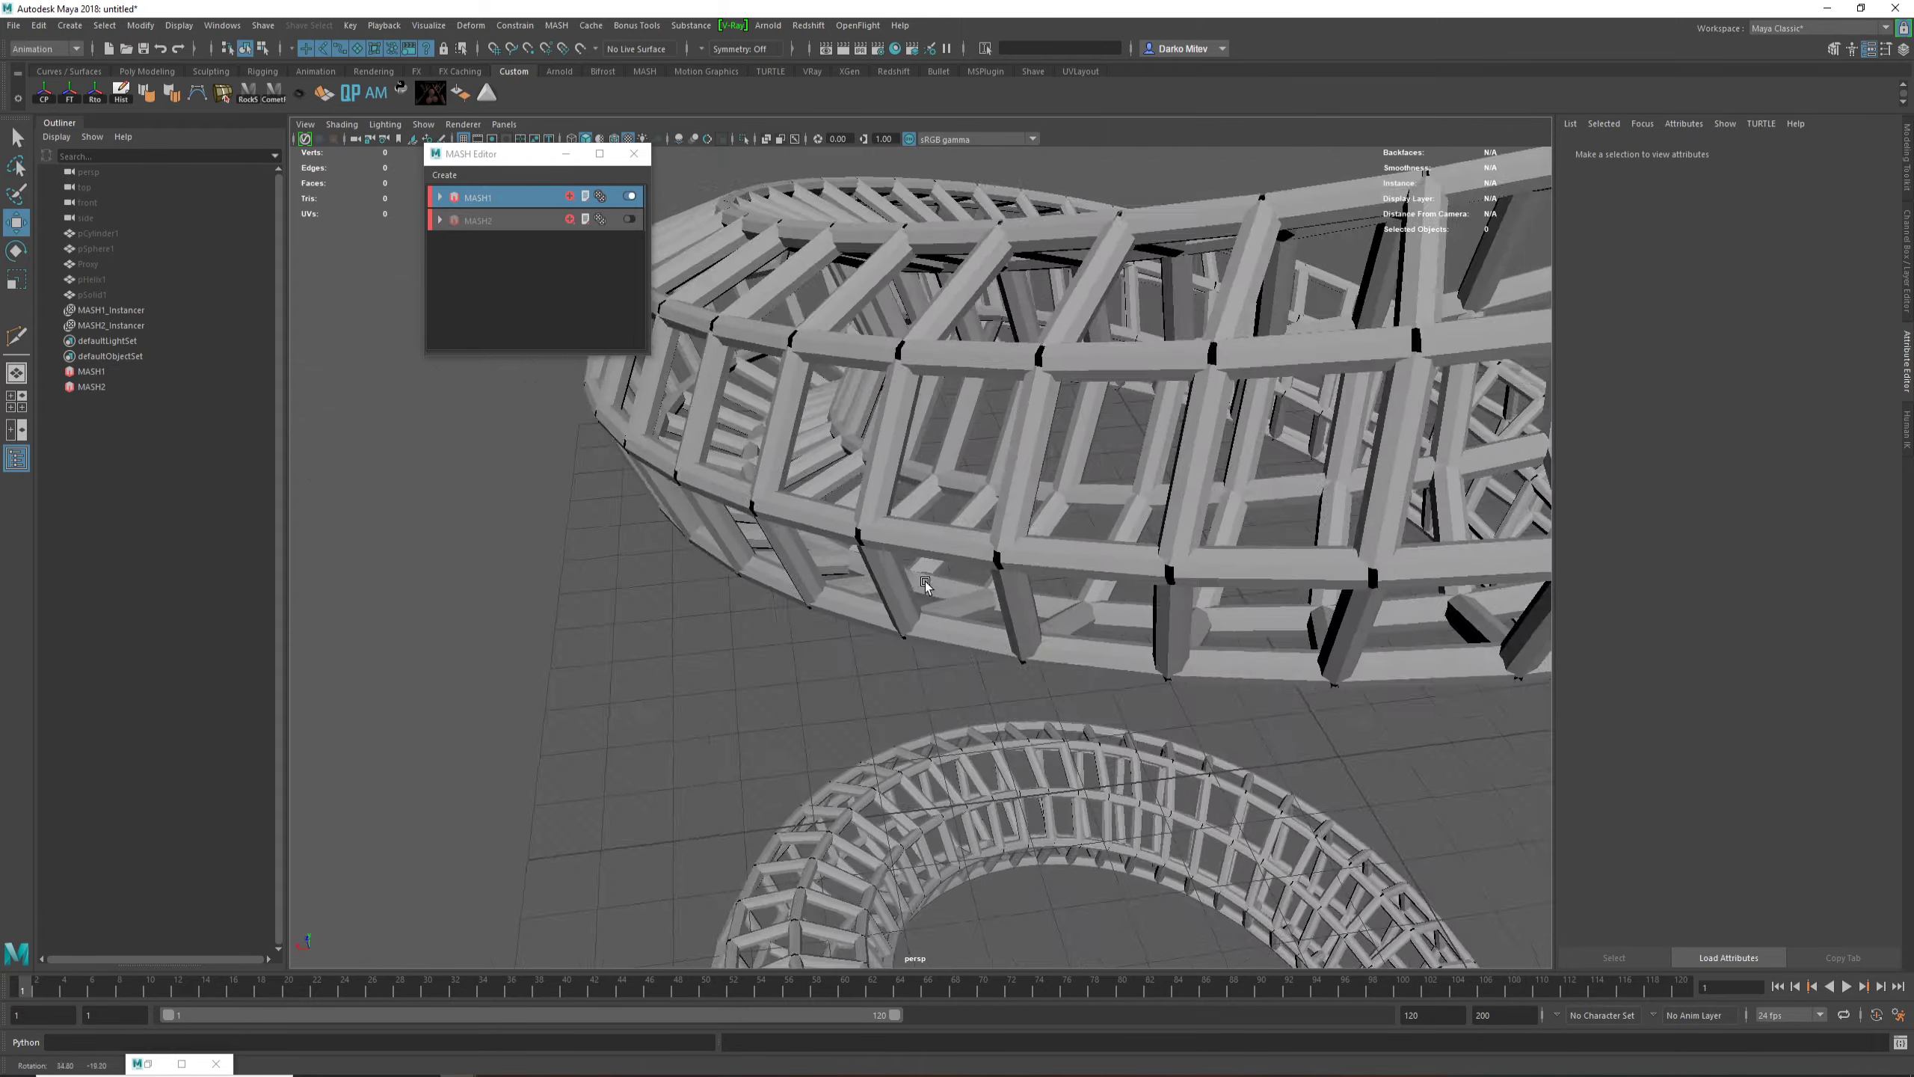
pyautogui.keyDown('alt'); pyautogui.moveTo(1085, 558); pyautogui.dragTo(1006, 840, button='middle'); pyautogui.keyUp('alt')
pyautogui.keyDown('alt'); pyautogui.moveTo(667, 613); pyautogui.dragTo(1013, 667); pyautogui.keyUp('alt')
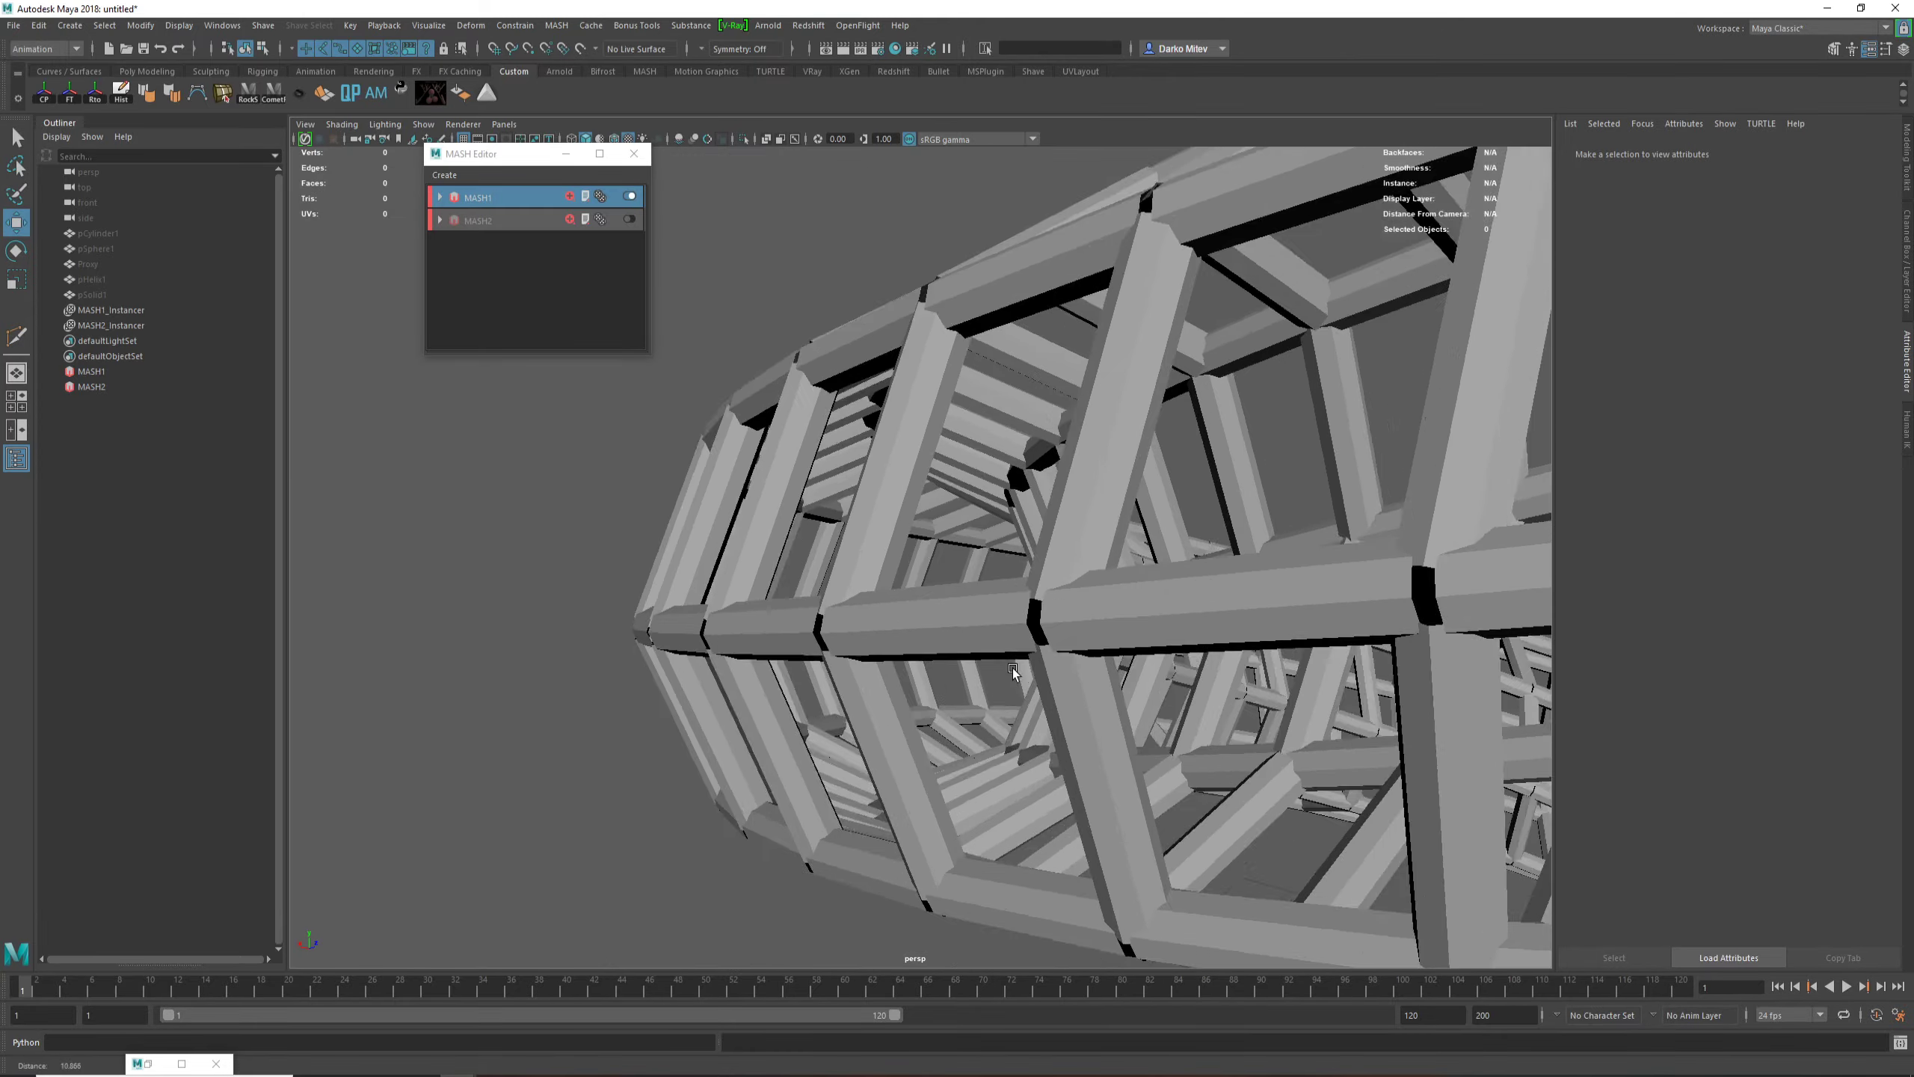
pyautogui.keyDown('alt'); pyautogui.moveTo(1012, 667); pyautogui.dragTo(1158, 751, button='right'); pyautogui.keyUp('alt')
pyautogui.keyDown('alt'); pyautogui.moveTo(1157, 750); pyautogui.dragTo(1163, 650, button='middle'); pyautogui.keyUp('alt')
pyautogui.keyDown('alt'); pyautogui.moveTo(1164, 649); pyautogui.dragTo(995, 588, button='right'); pyautogui.keyUp('alt')
pyautogui.keyDown('alt'); pyautogui.moveTo(995, 588); pyautogui.dragTo(1008, 602); pyautogui.keyUp('alt')
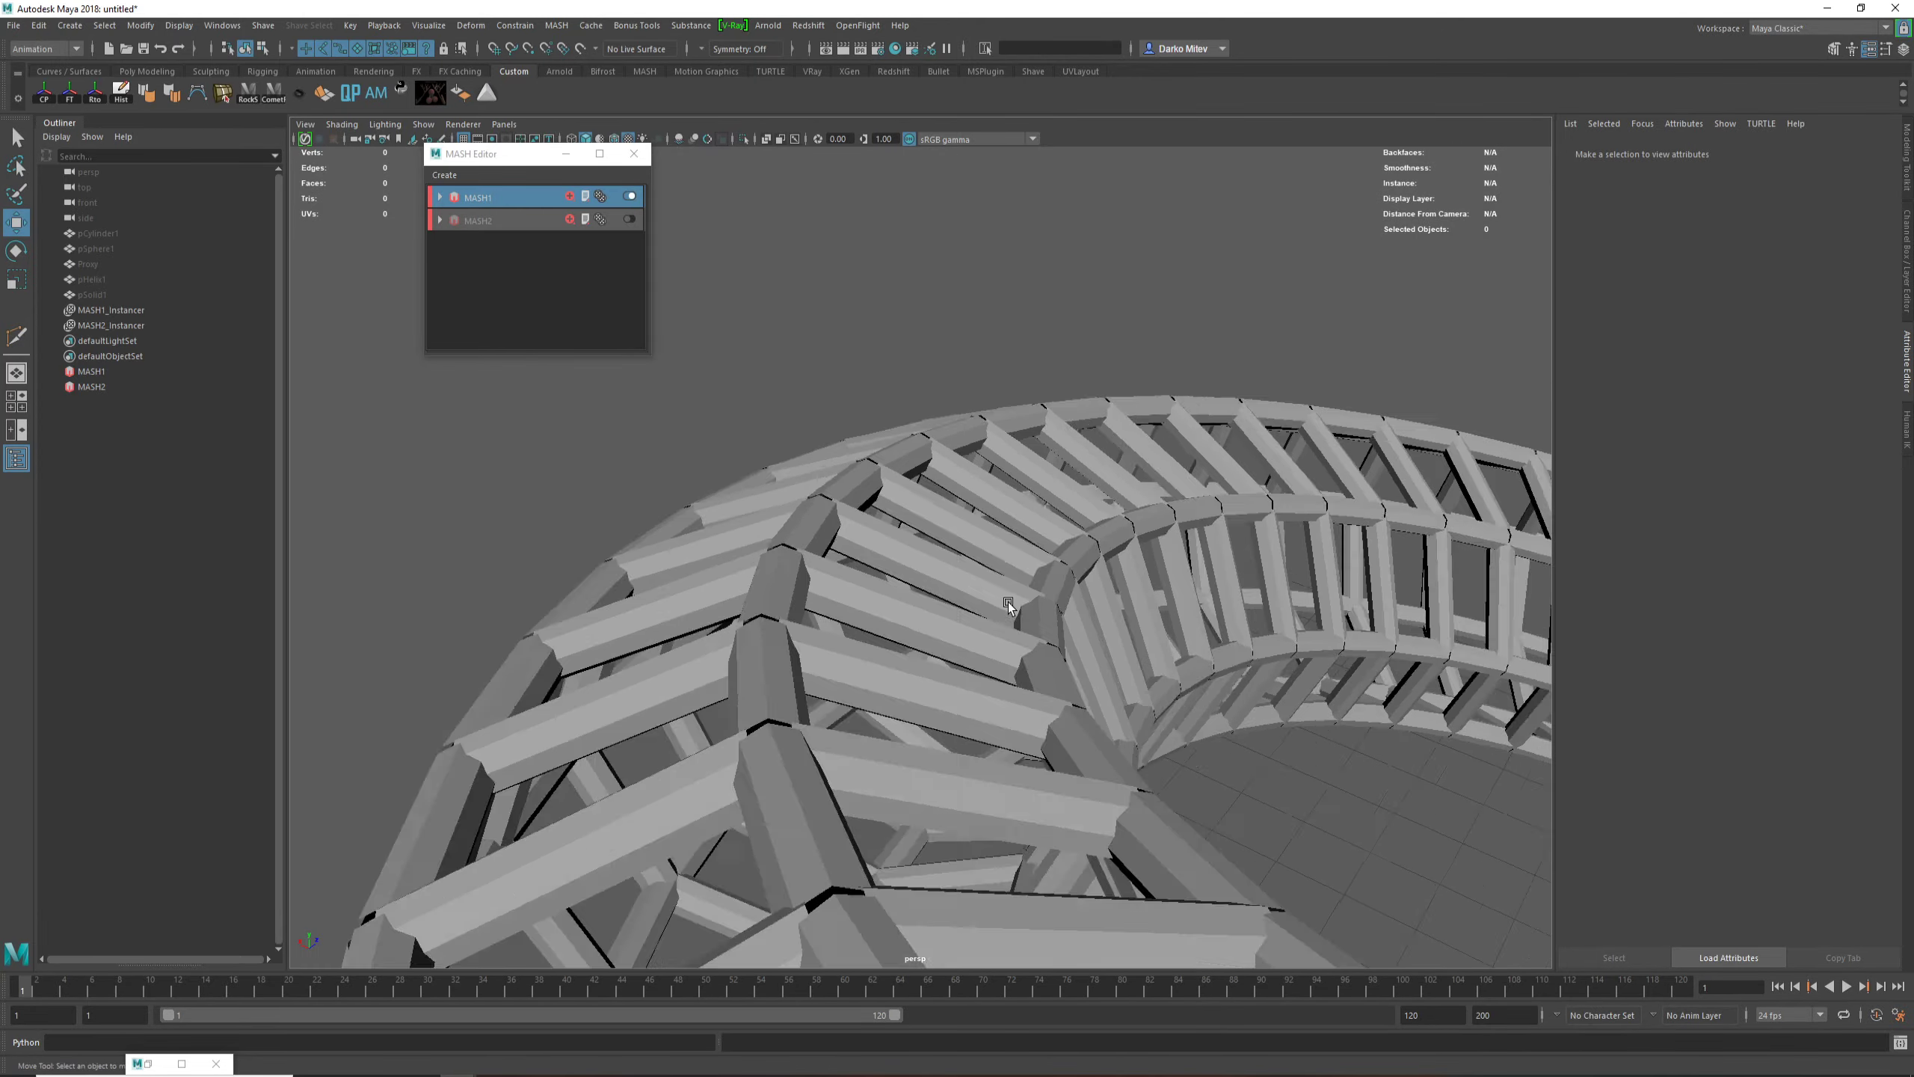
pyautogui.keyDown('alt'); pyautogui.moveTo(1009, 602); pyautogui.dragTo(1023, 602, button='right'); pyautogui.keyUp('alt')
pyautogui.keyDown('alt'); pyautogui.moveTo(1023, 602); pyautogui.dragTo(1046, 547, button='middle'); pyautogui.keyUp('alt')
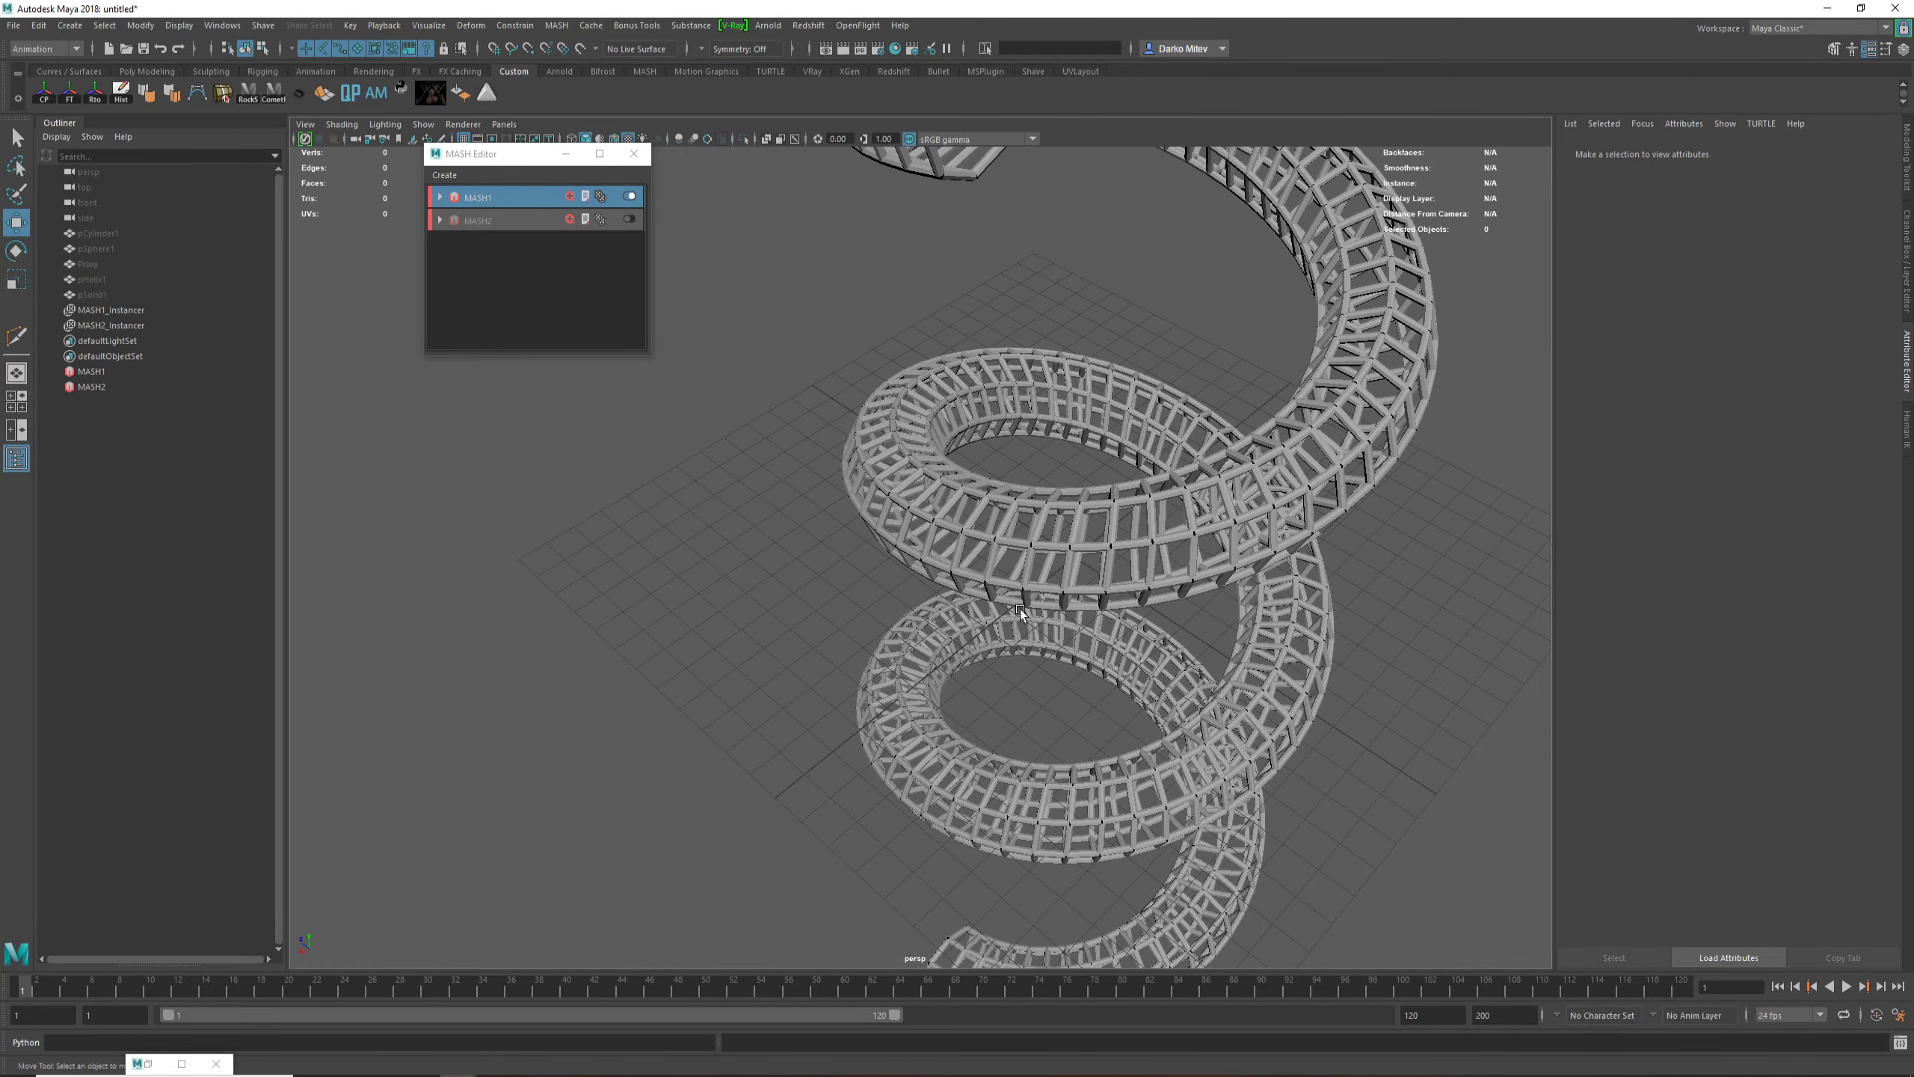
pyautogui.keyDown('alt'); pyautogui.moveTo(1050, 538); pyautogui.dragTo(986, 602, button='right'); pyautogui.keyUp('alt')
pyautogui.keyDown('alt'); pyautogui.moveTo(985, 602); pyautogui.dragTo(732, 461); pyautogui.keyUp('alt')
# Step: Unhide the Proxy barn mesh and view it beside the helix framework
pyautogui.click(107, 311)
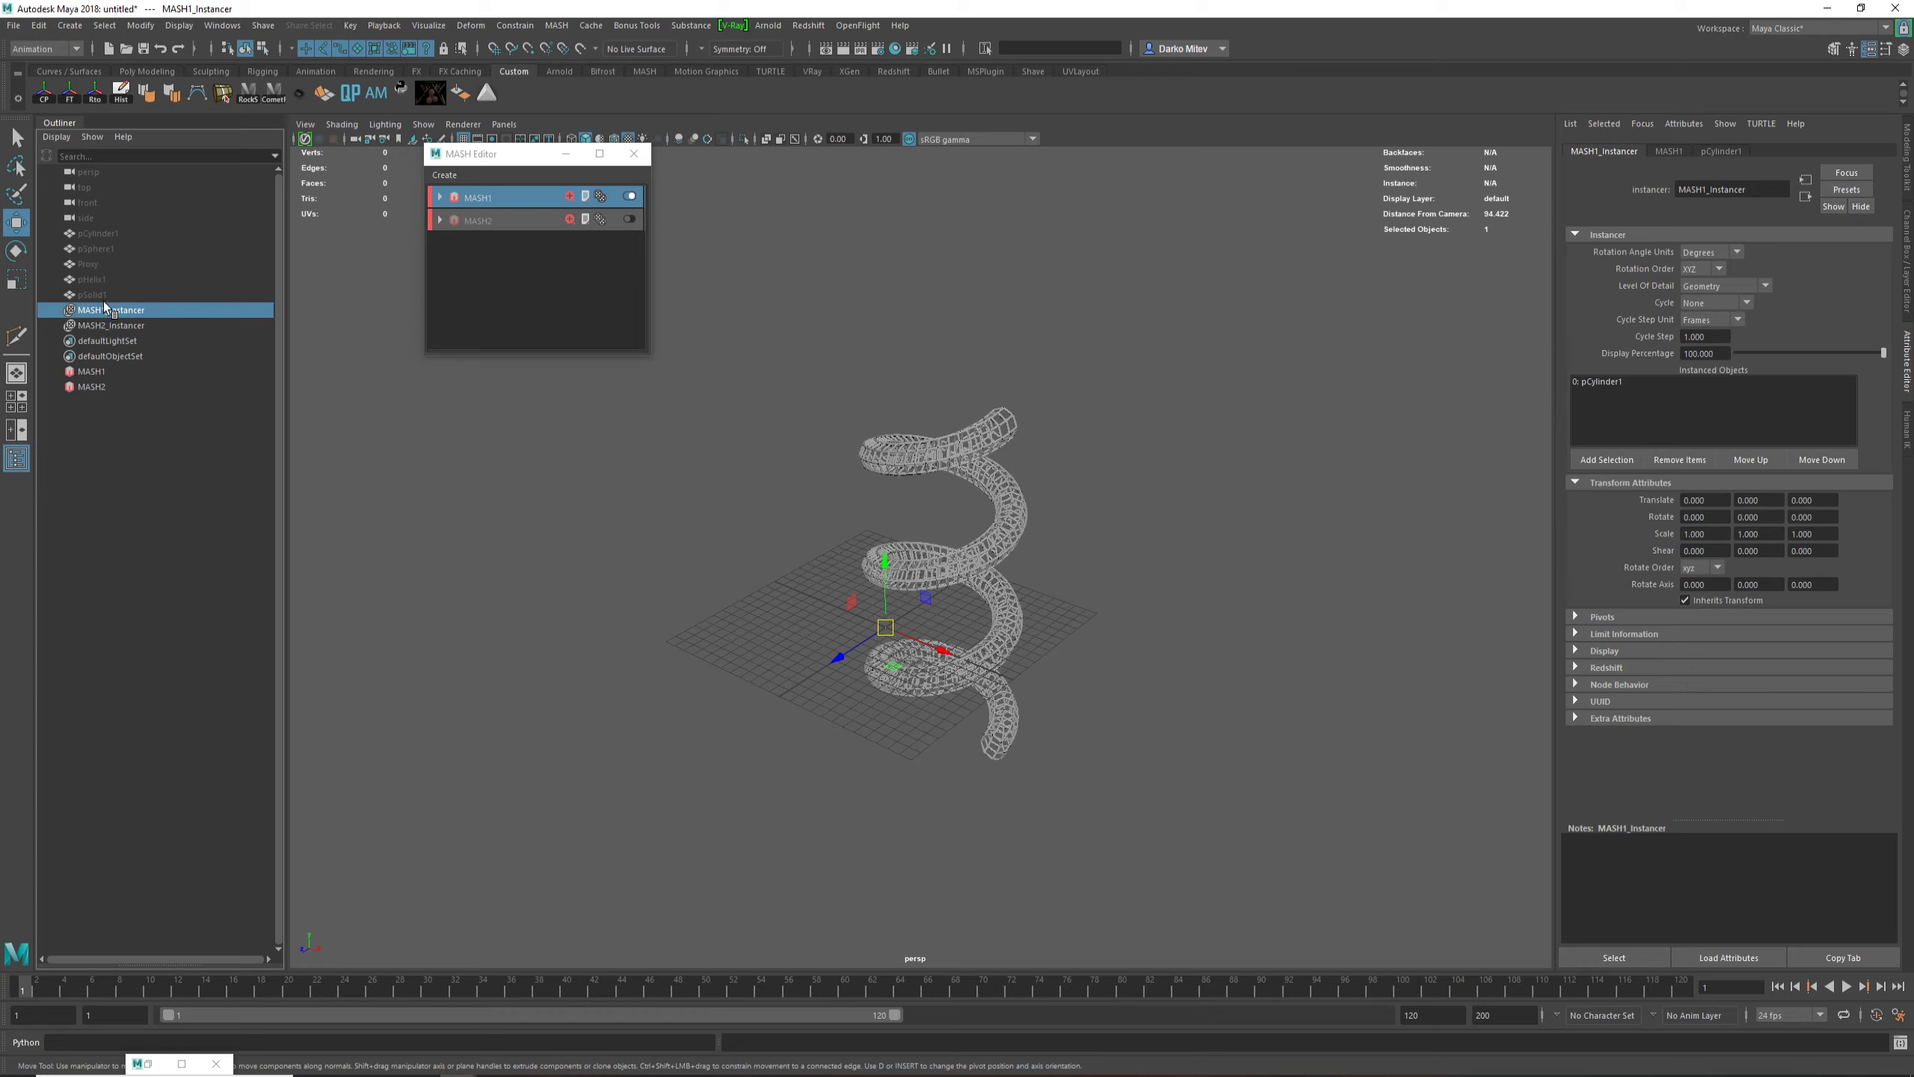
pyautogui.click(88, 264)
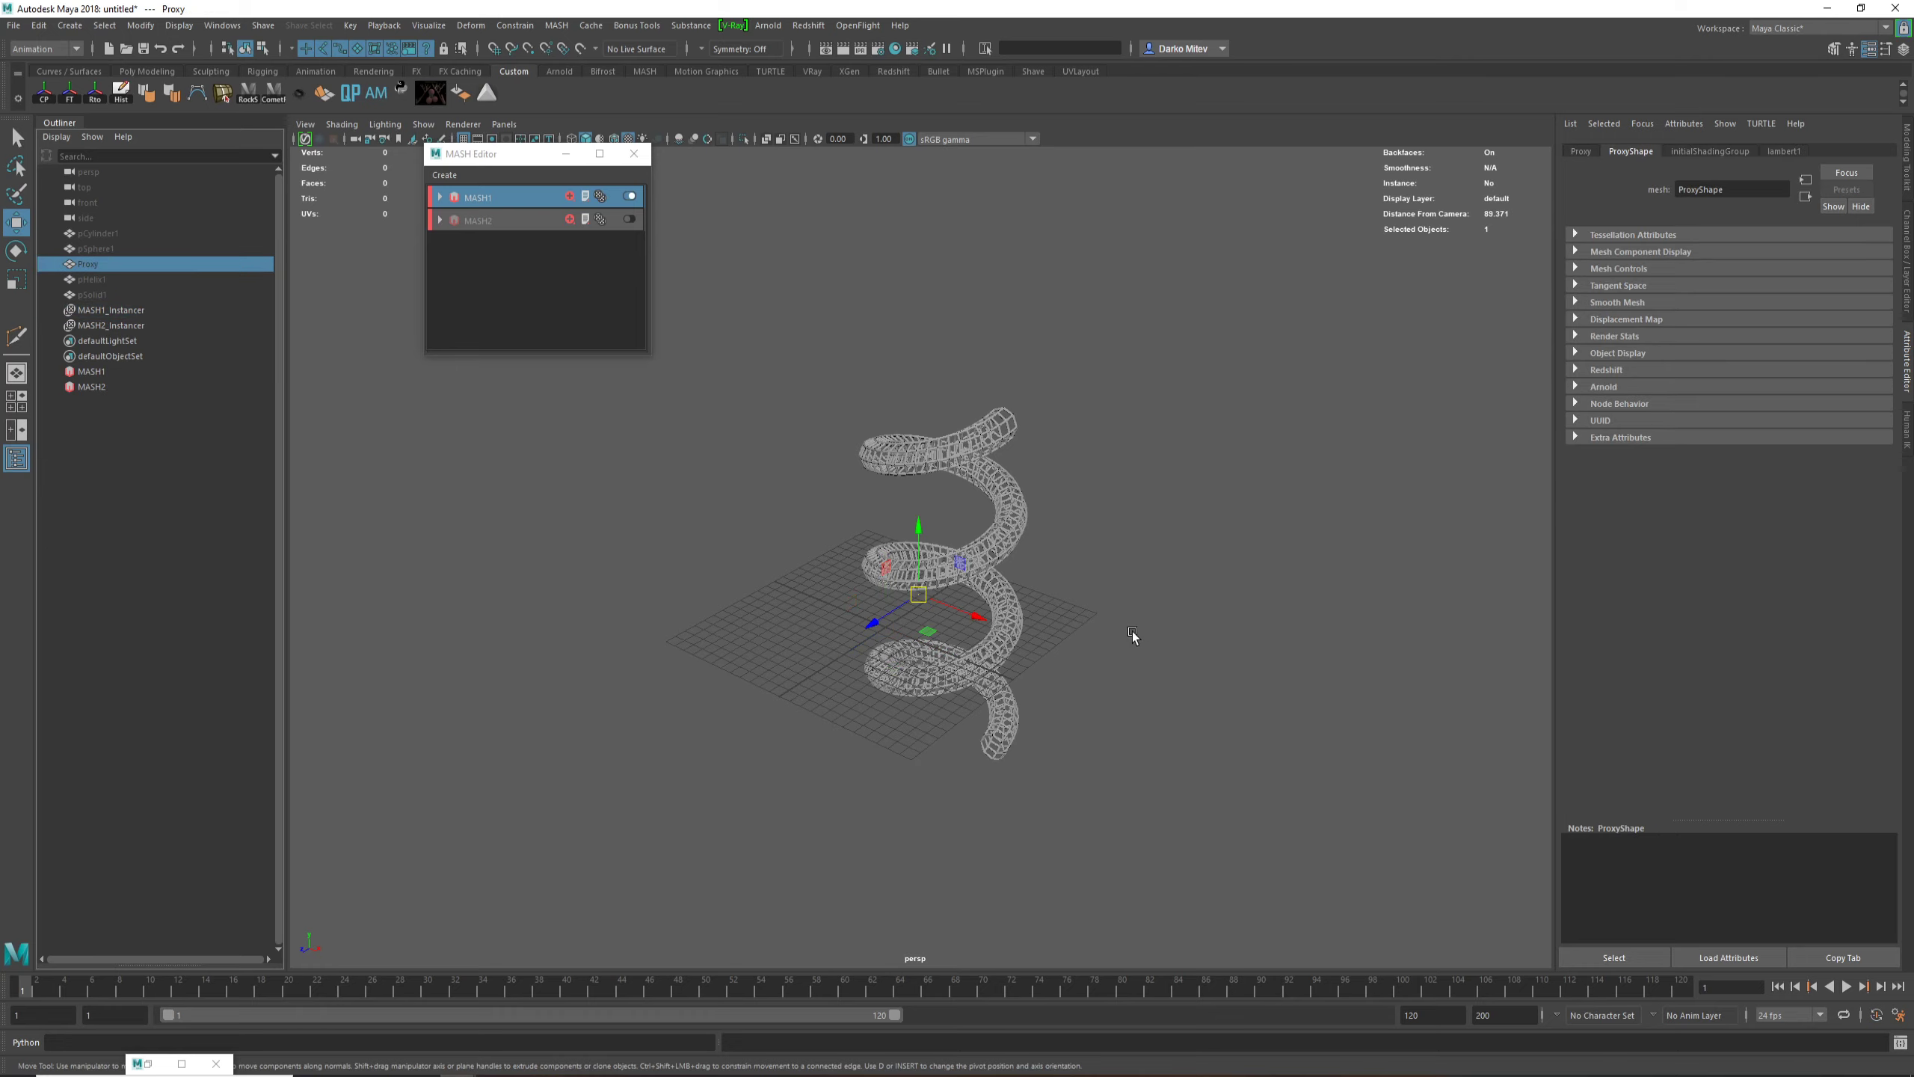
pyautogui.hotkey('shift', 'h')
pyautogui.keyDown('alt'); pyautogui.moveTo(1106, 628); pyautogui.dragTo(820, 571); pyautogui.keyUp('alt')
pyautogui.scroll(-4, 1009, 607)
pyautogui.keyDown('alt'); pyautogui.moveTo(1105, 574); pyautogui.dragTo(788, 614); pyautogui.keyUp('alt')
pyautogui.keyDown('alt'); pyautogui.moveTo(788, 614); pyautogui.dragTo(1089, 702, button='right'); pyautogui.keyUp('alt')
pyautogui.keyDown('alt'); pyautogui.moveTo(776, 604); pyautogui.dragTo(978, 577, button='middle'); pyautogui.keyUp('alt')
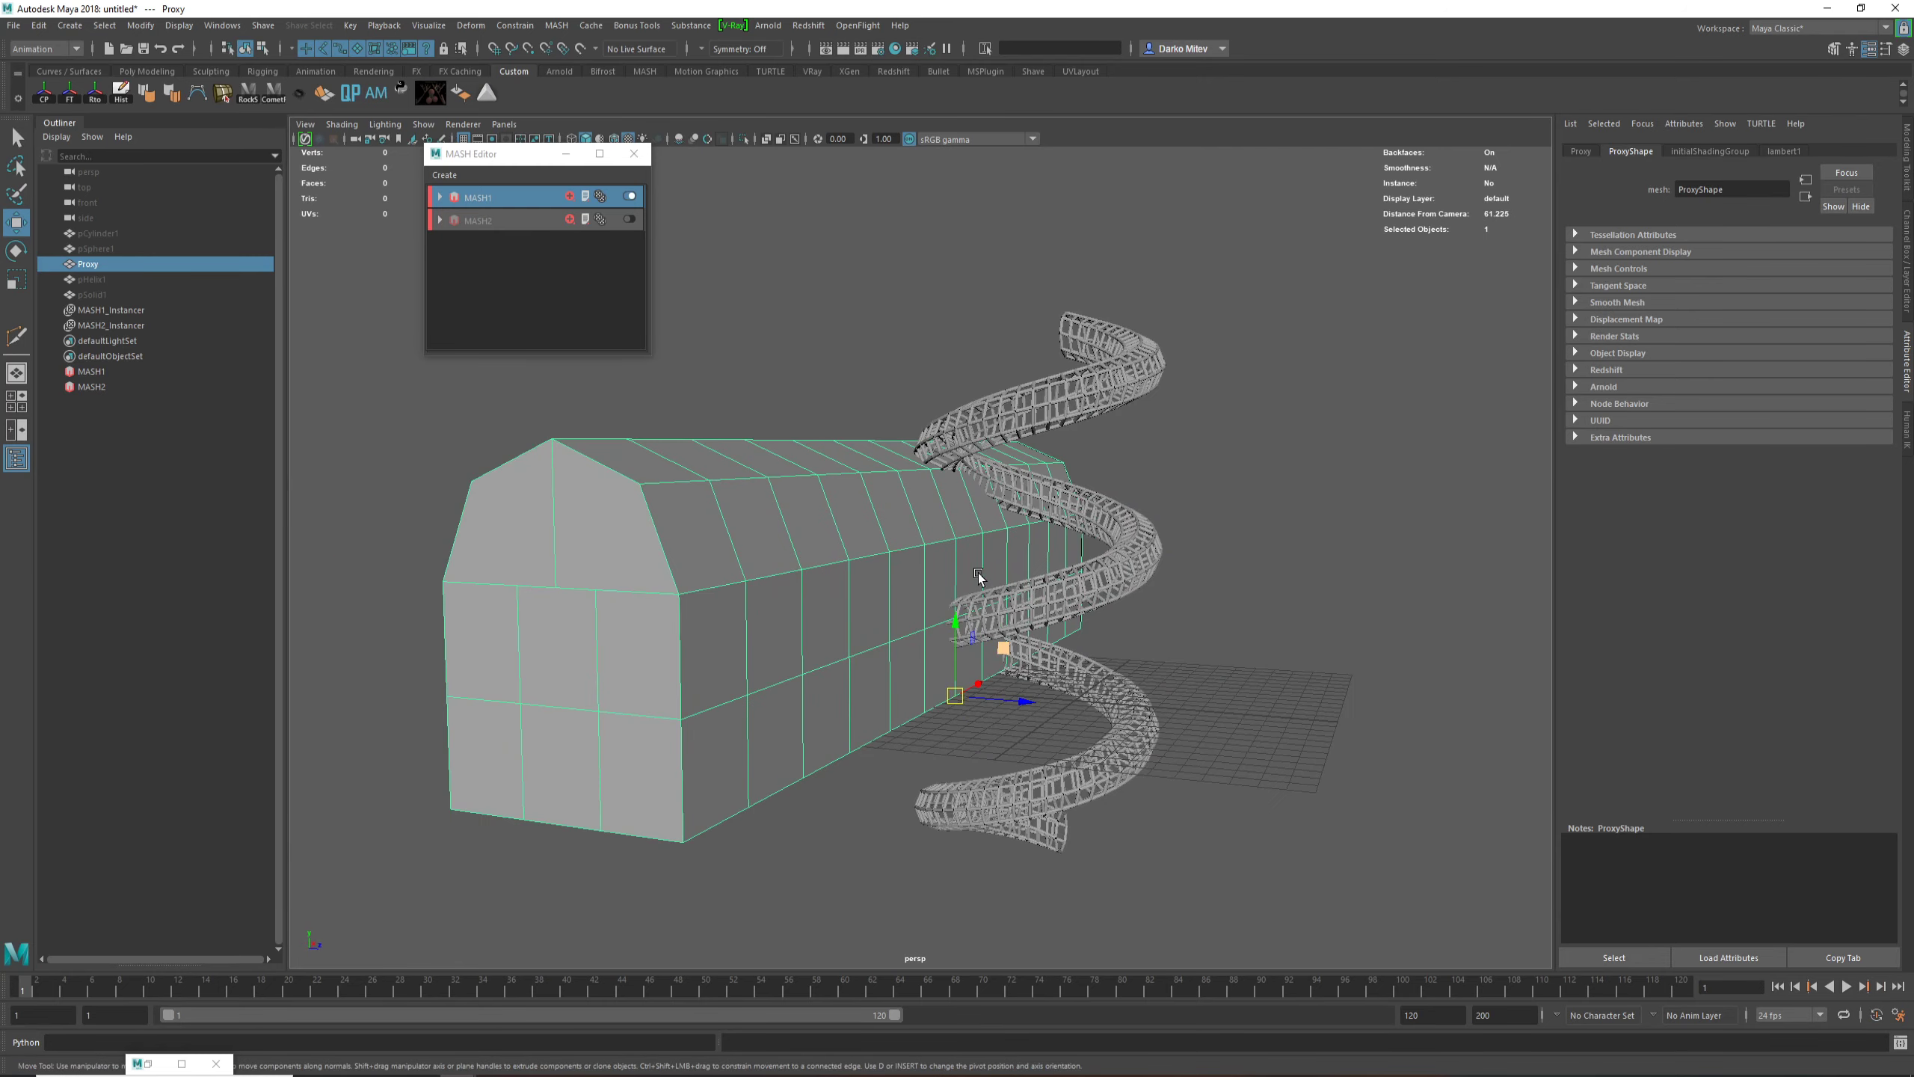
pyautogui.keyDown('alt'); pyautogui.moveTo(978, 576); pyautogui.dragTo(938, 571); pyautogui.keyUp('alt')
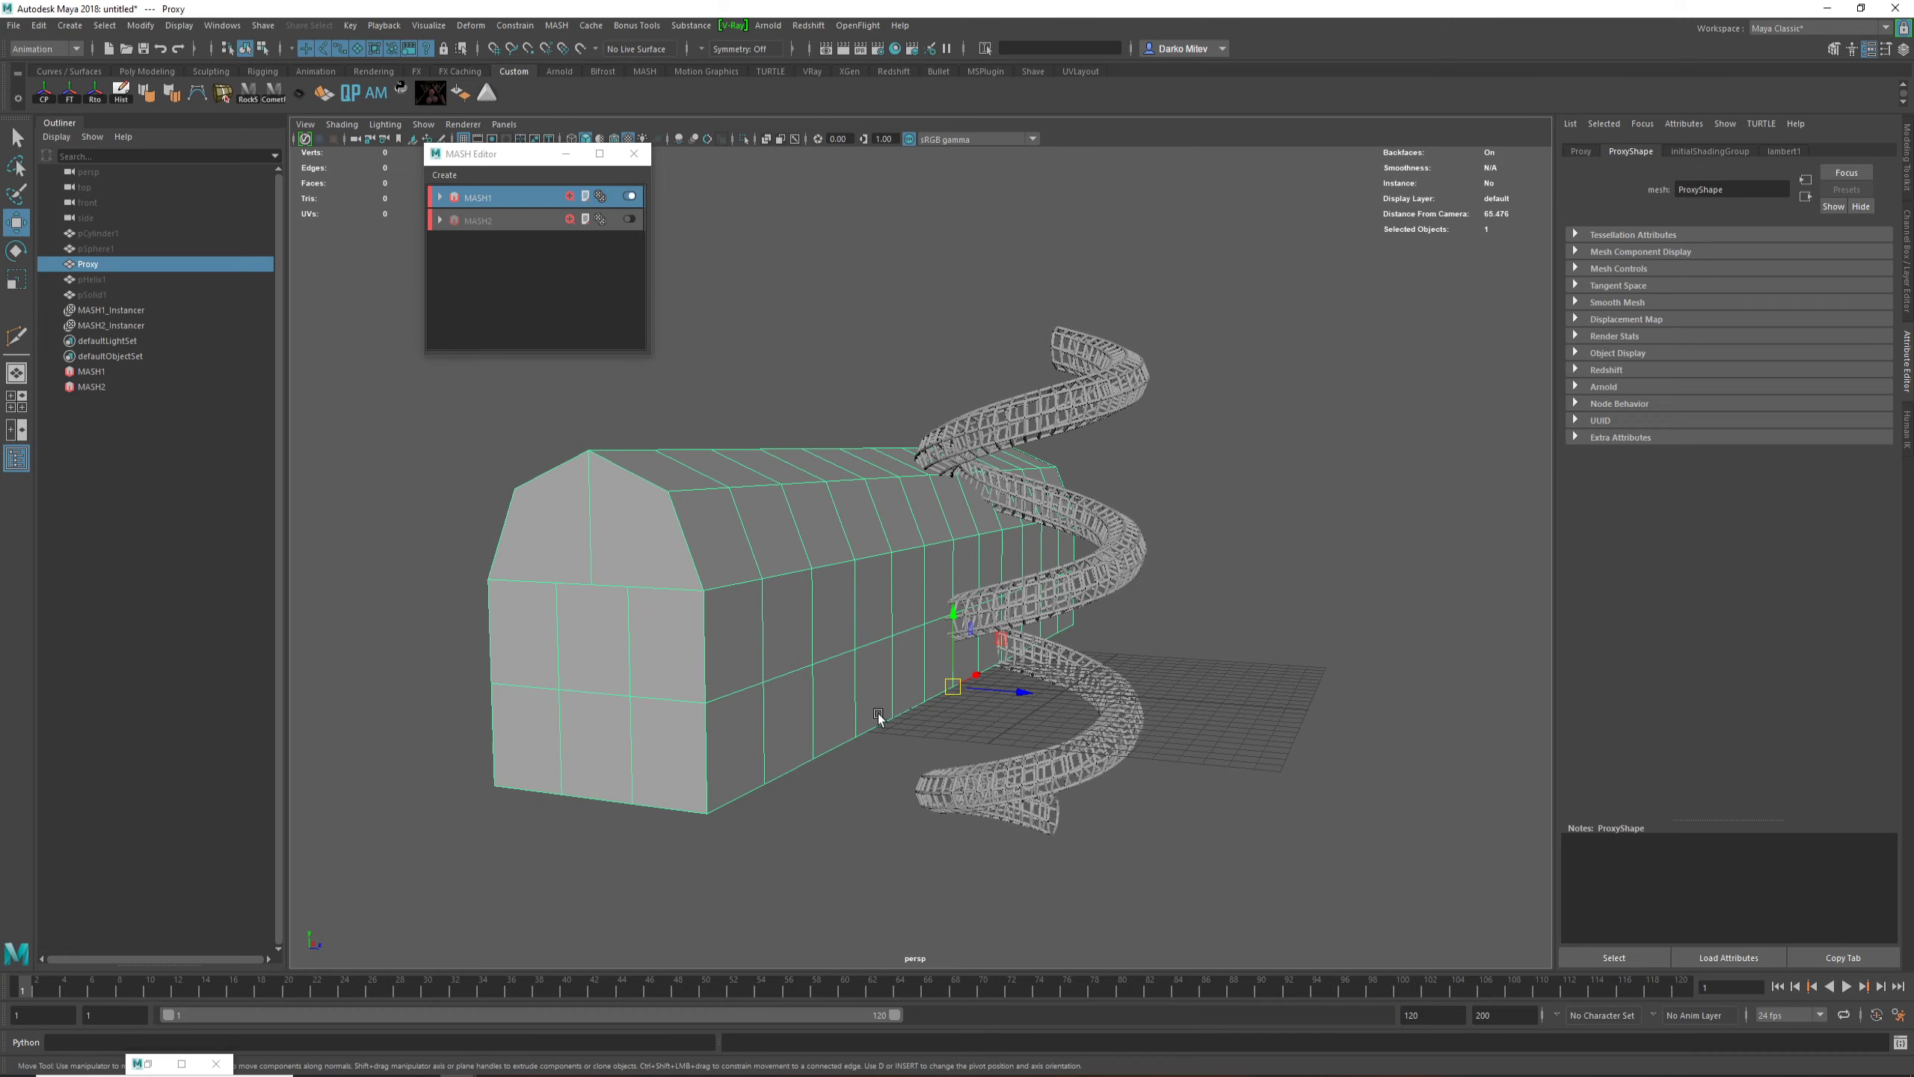
pyautogui.keyDown('alt'); pyautogui.moveTo(976, 578); pyautogui.dragTo(794, 684); pyautogui.keyUp('alt')
# Step: Scale the Proxy mesh up uniformly and move it along its length until it stands clear of the helix and grid
pyautogui.press('r')
pyautogui.scroll(-3, 972, 664)
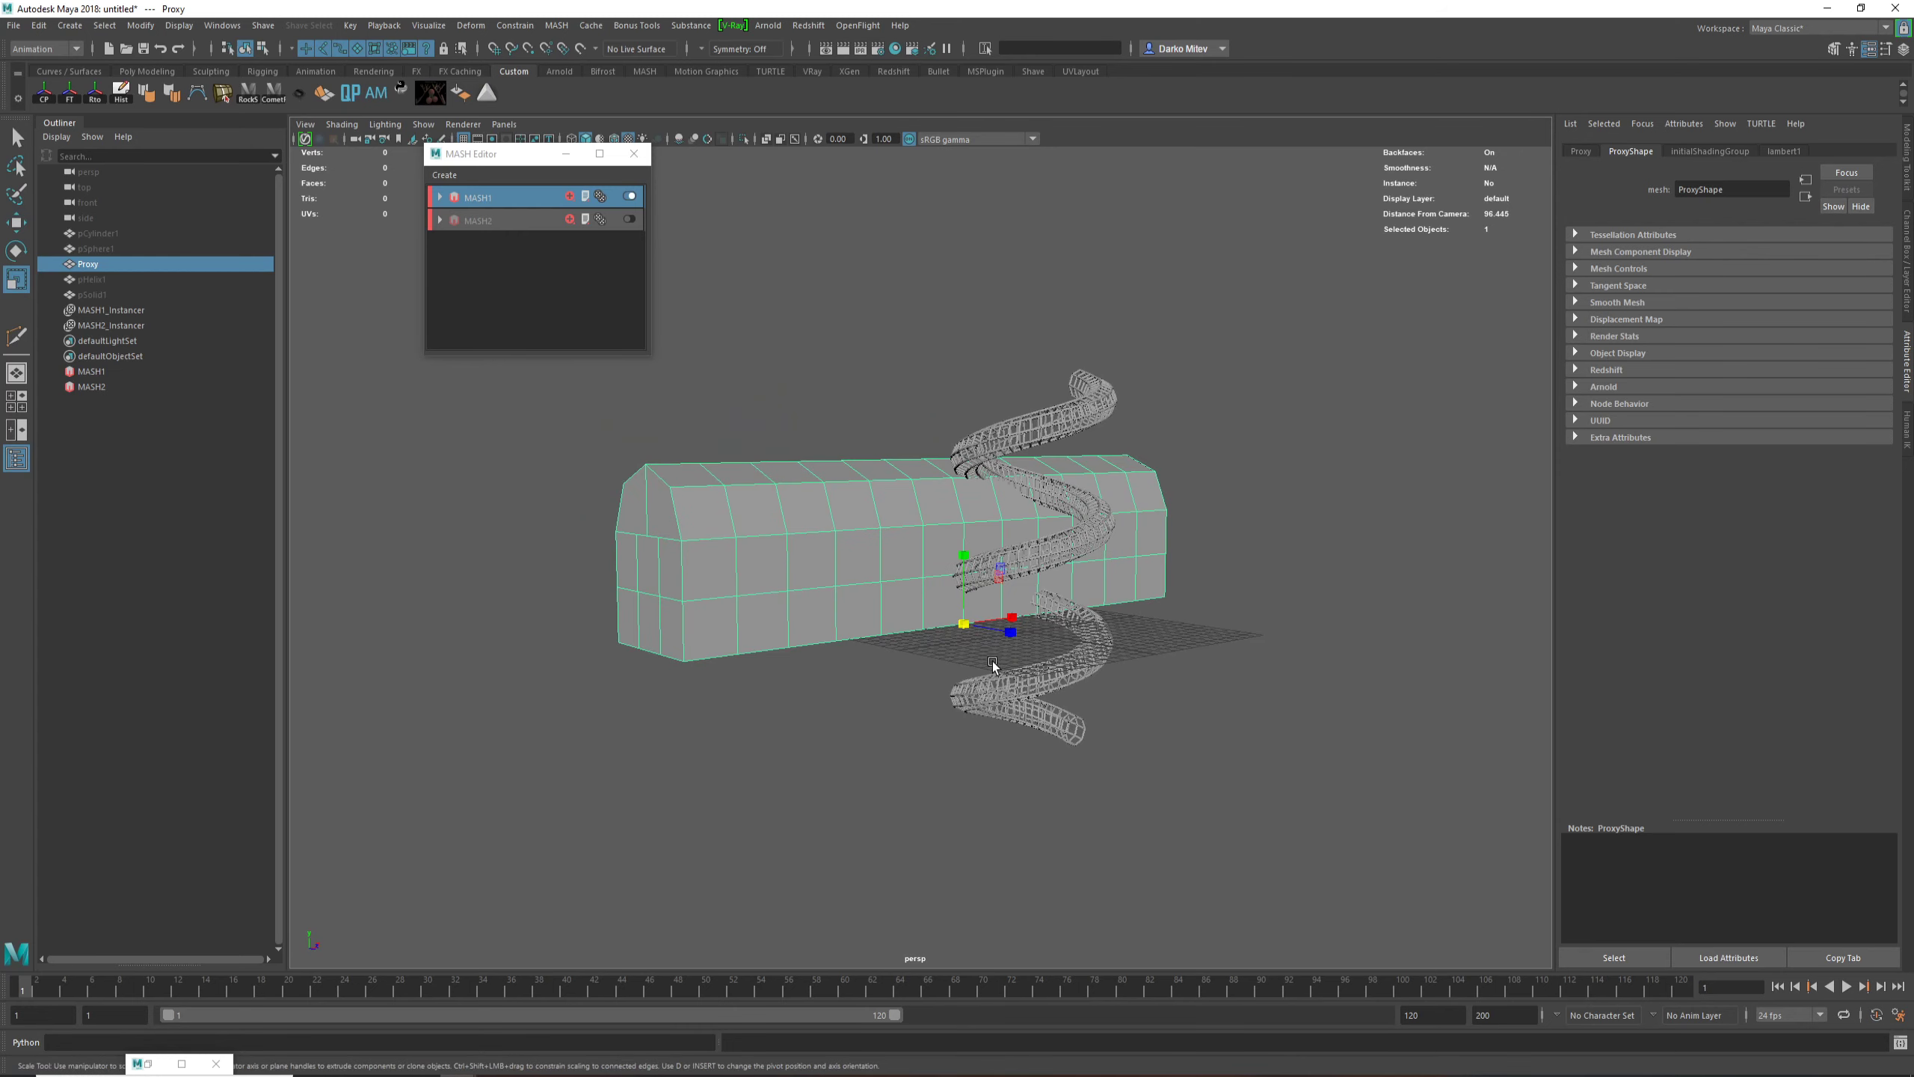
pyautogui.moveTo(962, 625); pyautogui.dragTo(1026, 620)
pyautogui.press('w')
pyautogui.scroll(-7, 1000, 648)
pyautogui.scroll(5, 1026, 620)
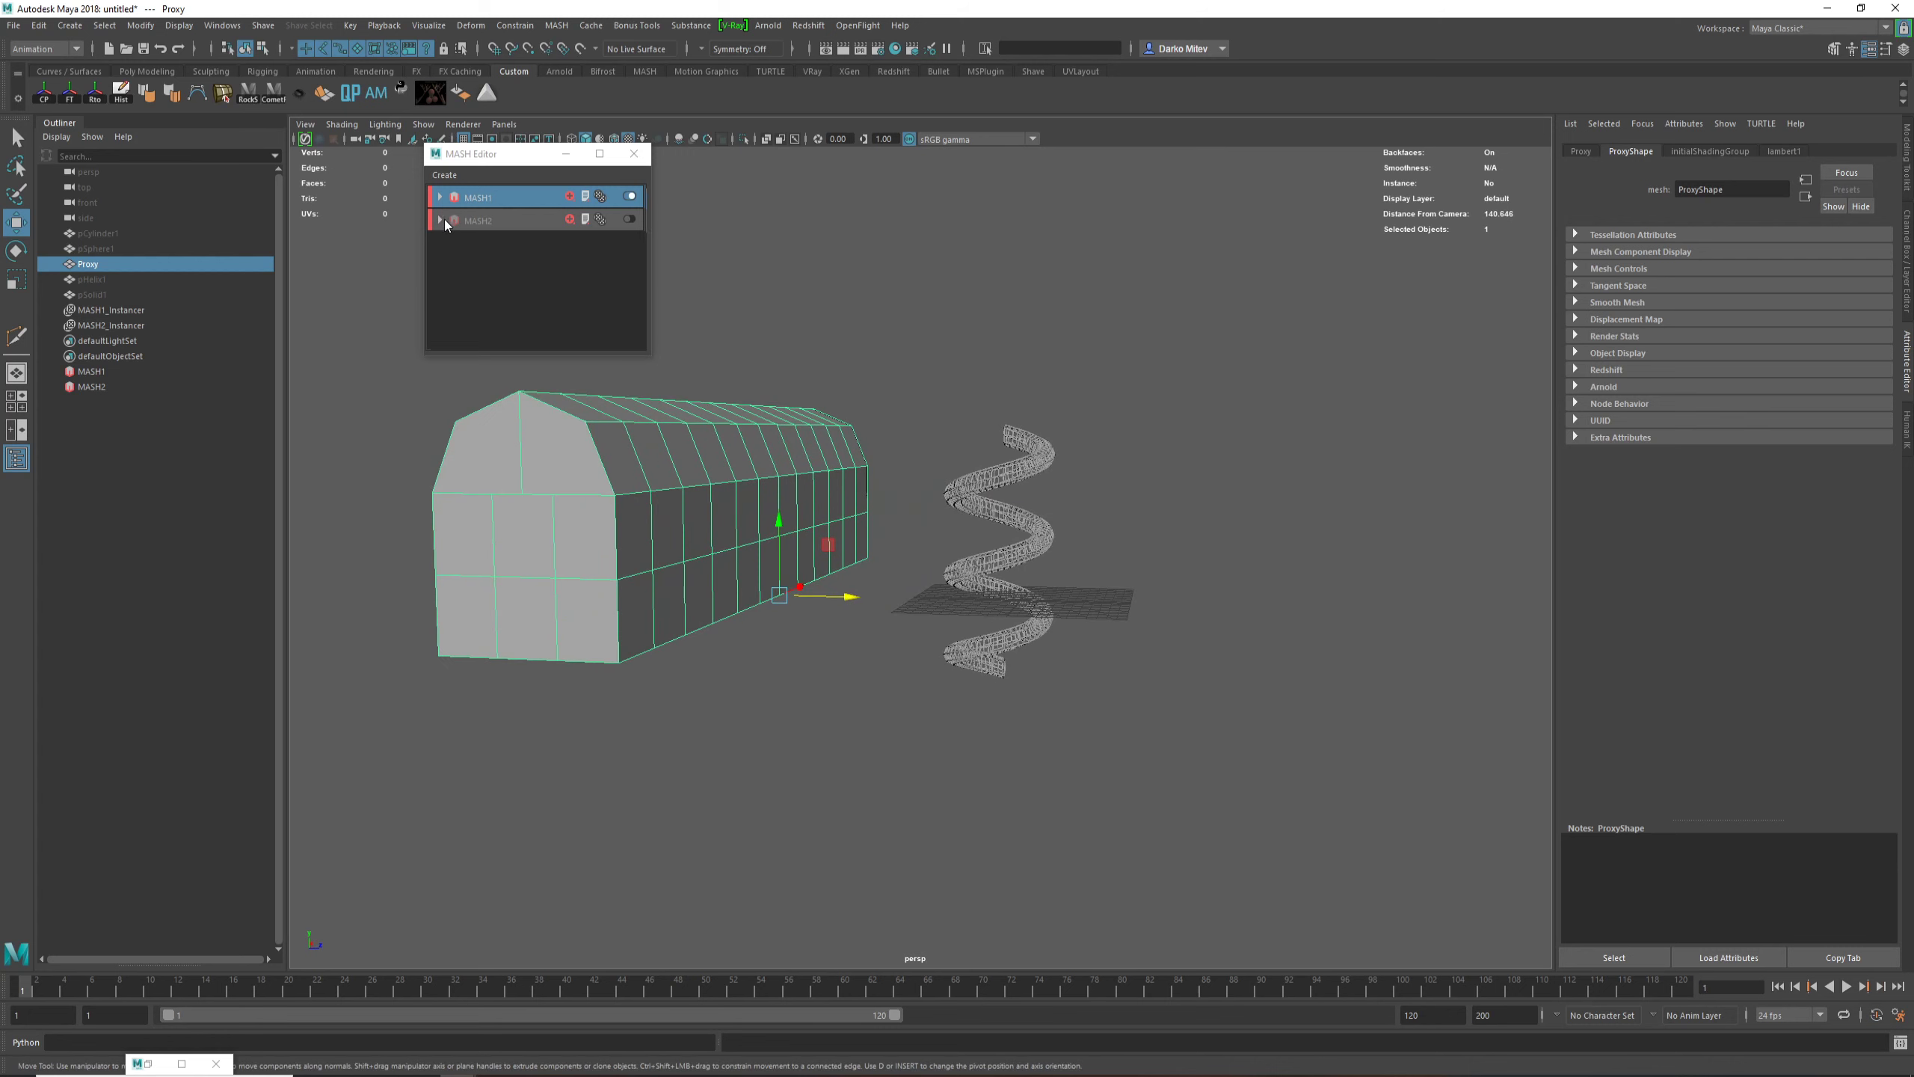
# Step: Connect the Proxy mesh as the input mesh of the MASH1 Distribute node
pyautogui.click(481, 199)
pyautogui.click(1650, 151)
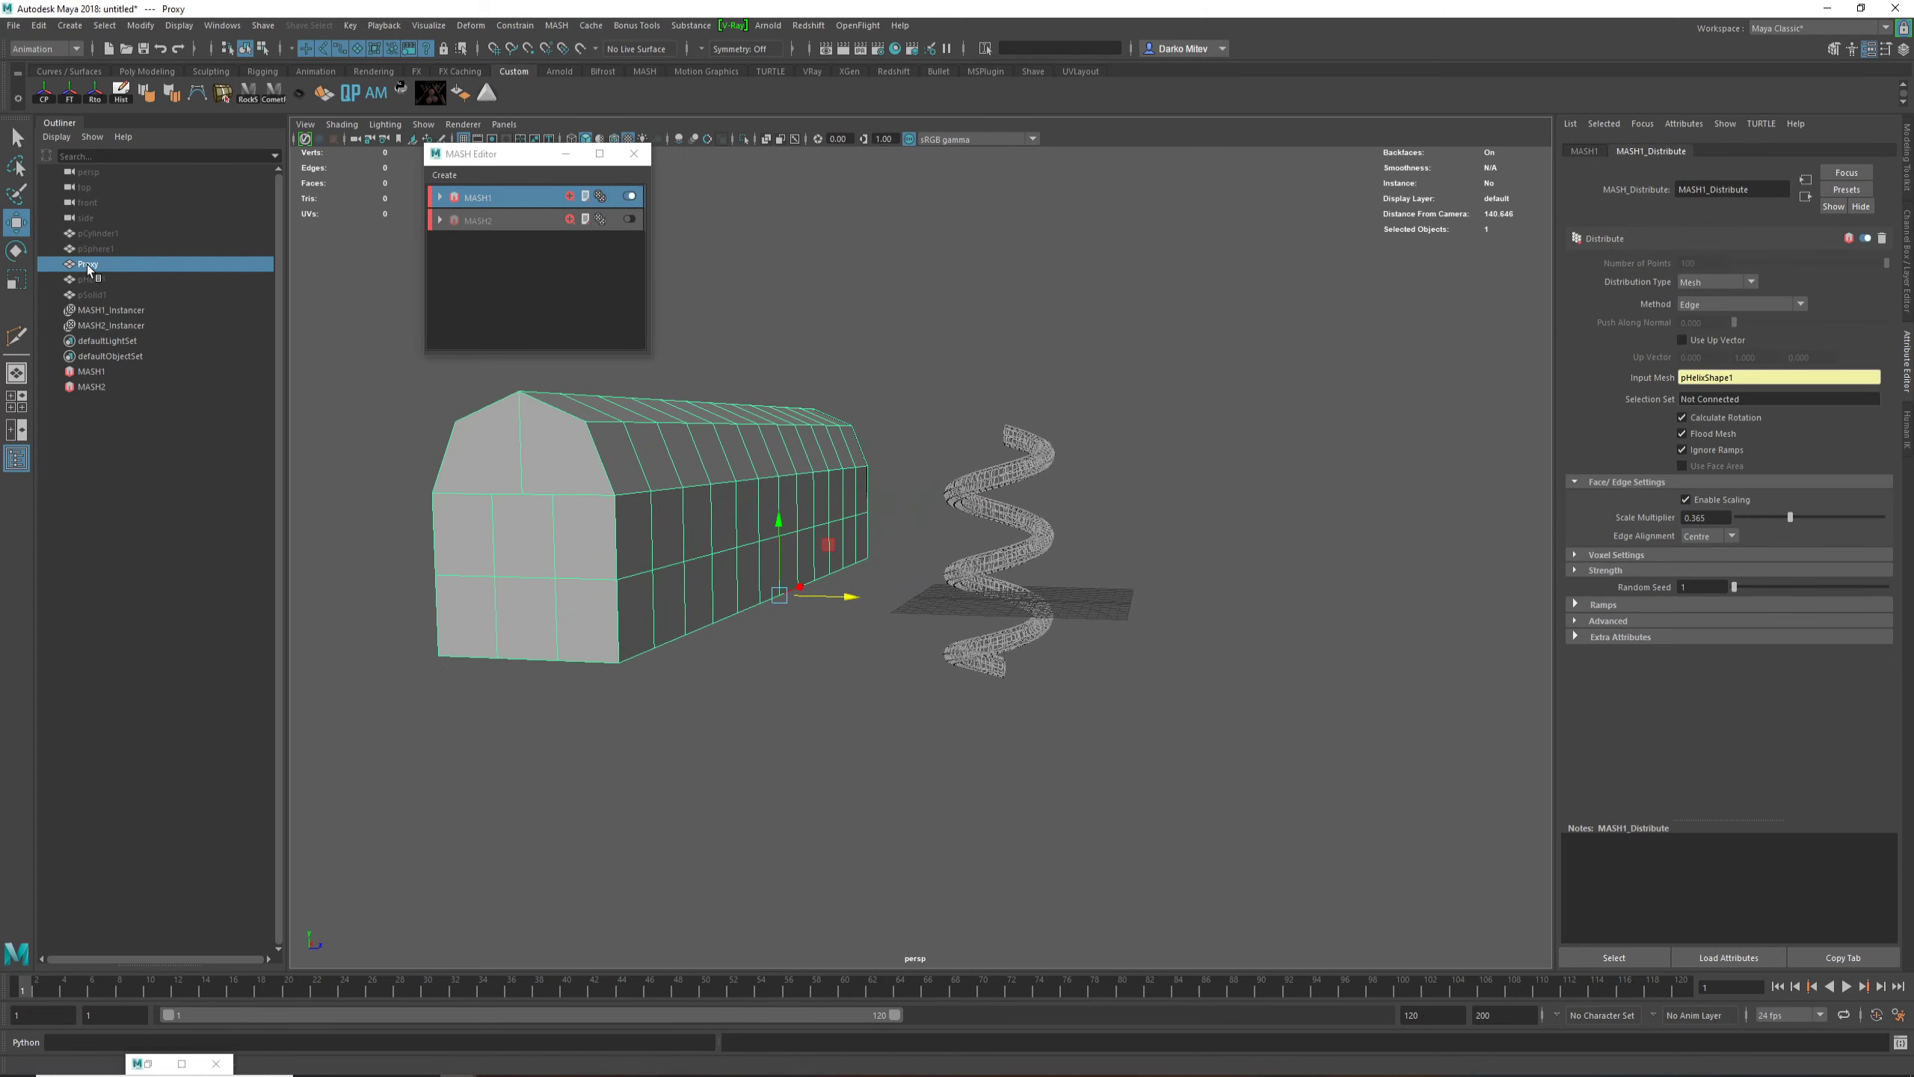
pyautogui.moveTo(1741, 382); pyautogui.dragTo(1742, 382, button='middle')
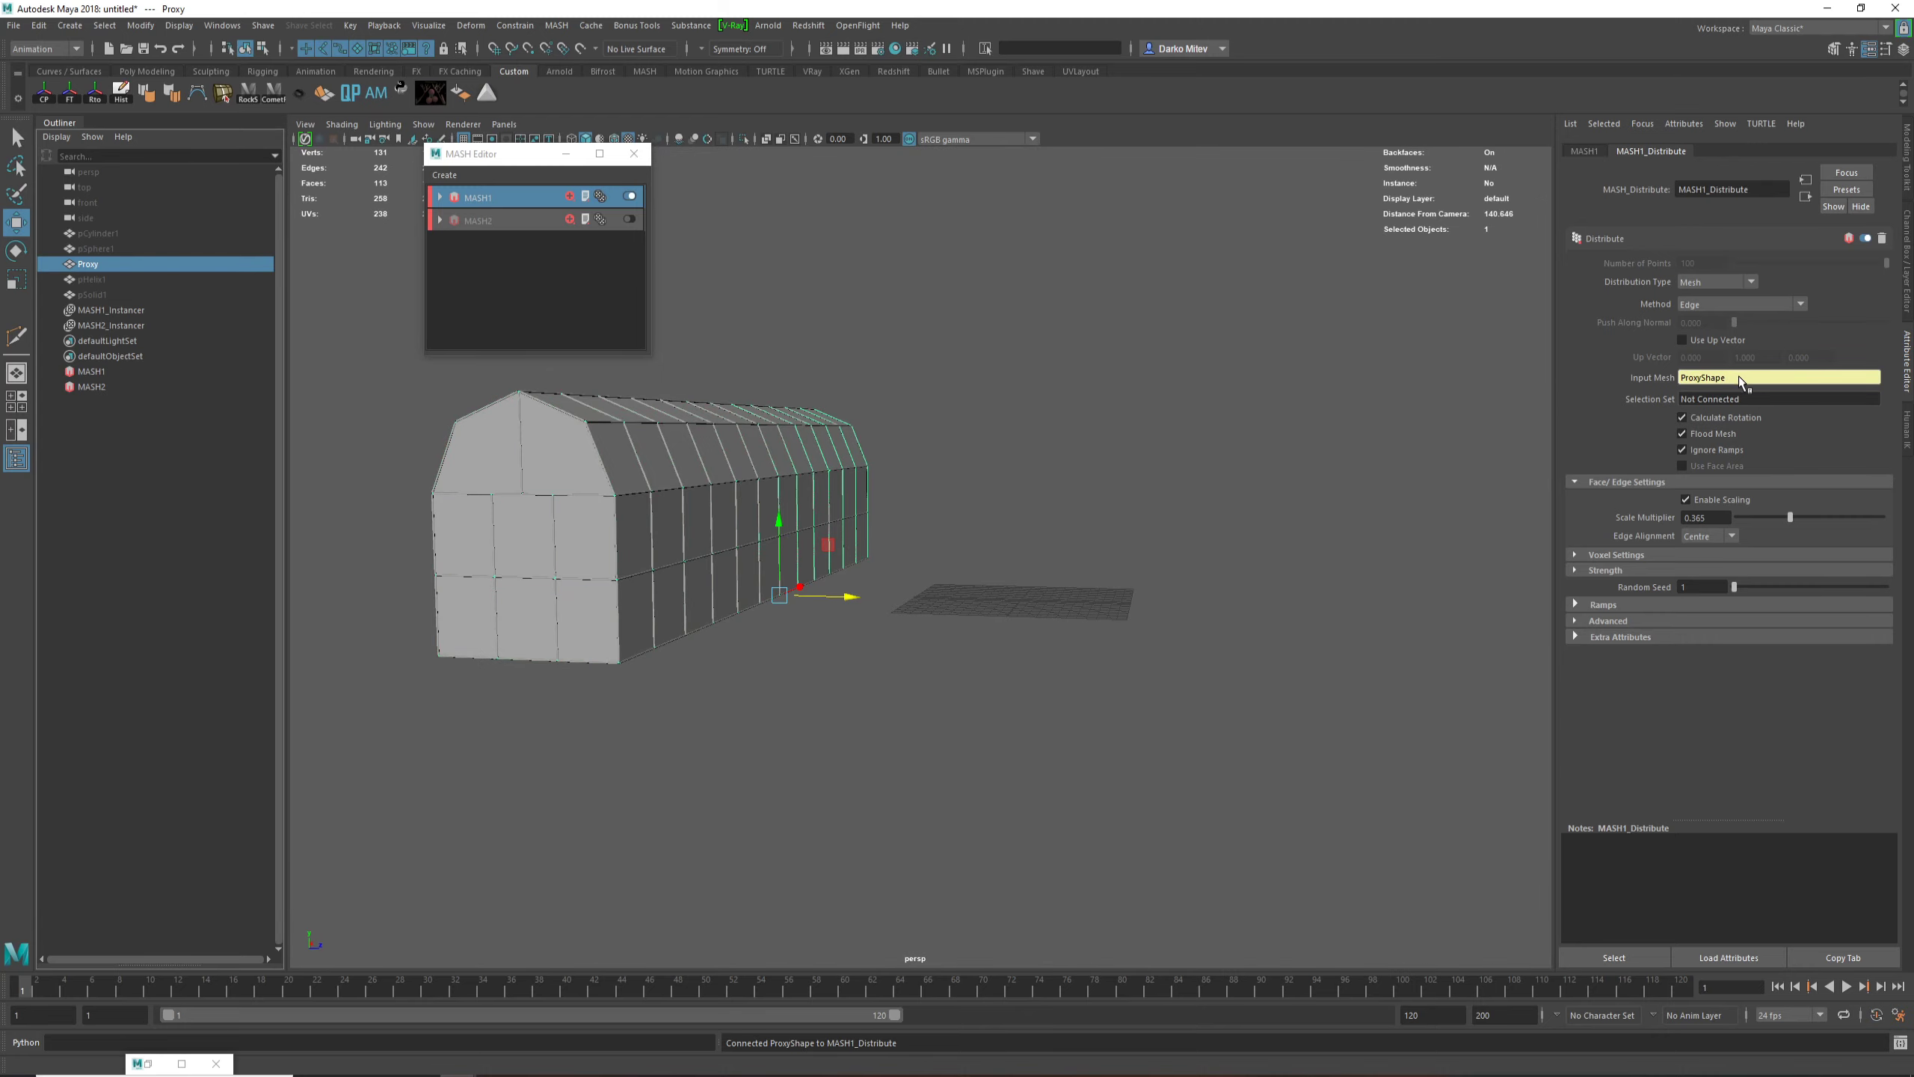
# Step: Hide the Proxy mesh and inspect the barn-shaped cylinder framework and its corner joints up close
pyautogui.keyDown('alt'); pyautogui.moveTo(1018, 520); pyautogui.dragTo(1098, 531); pyautogui.keyUp('alt')
pyautogui.keyDown('alt'); pyautogui.moveTo(867, 566); pyautogui.dragTo(950, 610, button='right'); pyautogui.keyUp('alt')
pyautogui.click(922, 597)
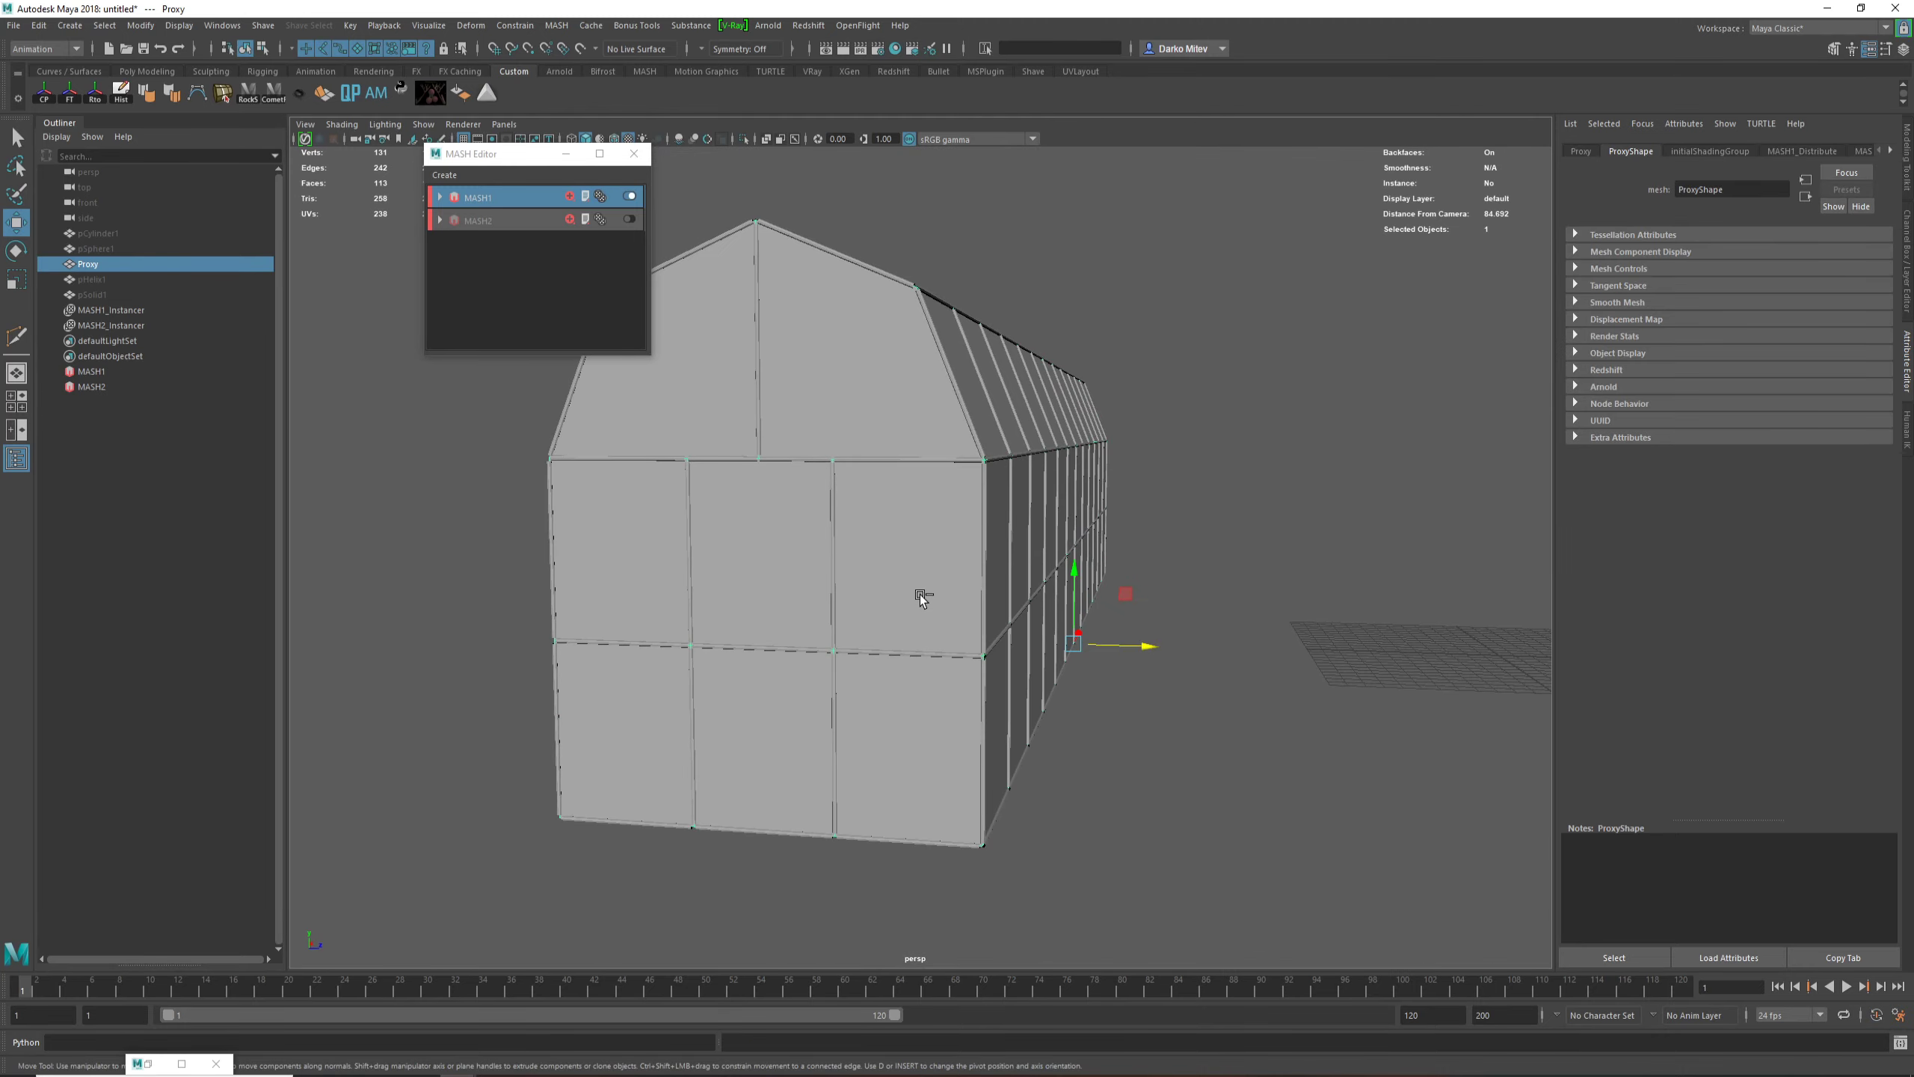
pyautogui.hotkey('ctrl', 'h')
pyautogui.keyDown('alt'); pyautogui.moveTo(900, 605); pyautogui.dragTo(817, 617); pyautogui.keyUp('alt')
pyautogui.keyDown('alt'); pyautogui.moveTo(817, 617); pyautogui.dragTo(1126, 721, button='right'); pyautogui.keyUp('alt')
pyautogui.moveTo(1126, 721)
pyautogui.keyDown('alt'); pyautogui.mouseDown()
pyautogui.moveTo(1177, 713)
pyautogui.moveTo(1092, 724)
pyautogui.mouseUp(); pyautogui.keyUp('alt')
pyautogui.keyDown('alt'); pyautogui.moveTo(1093, 724); pyautogui.dragTo(1026, 714, button='right'); pyautogui.keyUp('alt')
pyautogui.keyDown('alt'); pyautogui.moveTo(1026, 715); pyautogui.dragTo(1120, 671); pyautogui.keyUp('alt')
pyautogui.keyDown('alt'); pyautogui.moveTo(1120, 670); pyautogui.dragTo(1192, 760, button='right'); pyautogui.keyUp('alt')
pyautogui.keyDown('alt'); pyautogui.moveTo(1192, 761); pyautogui.dragTo(1137, 798); pyautogui.keyUp('alt')
pyautogui.keyDown('alt'); pyautogui.moveTo(1137, 798); pyautogui.dragTo(1298, 819, button='right'); pyautogui.keyUp('alt')
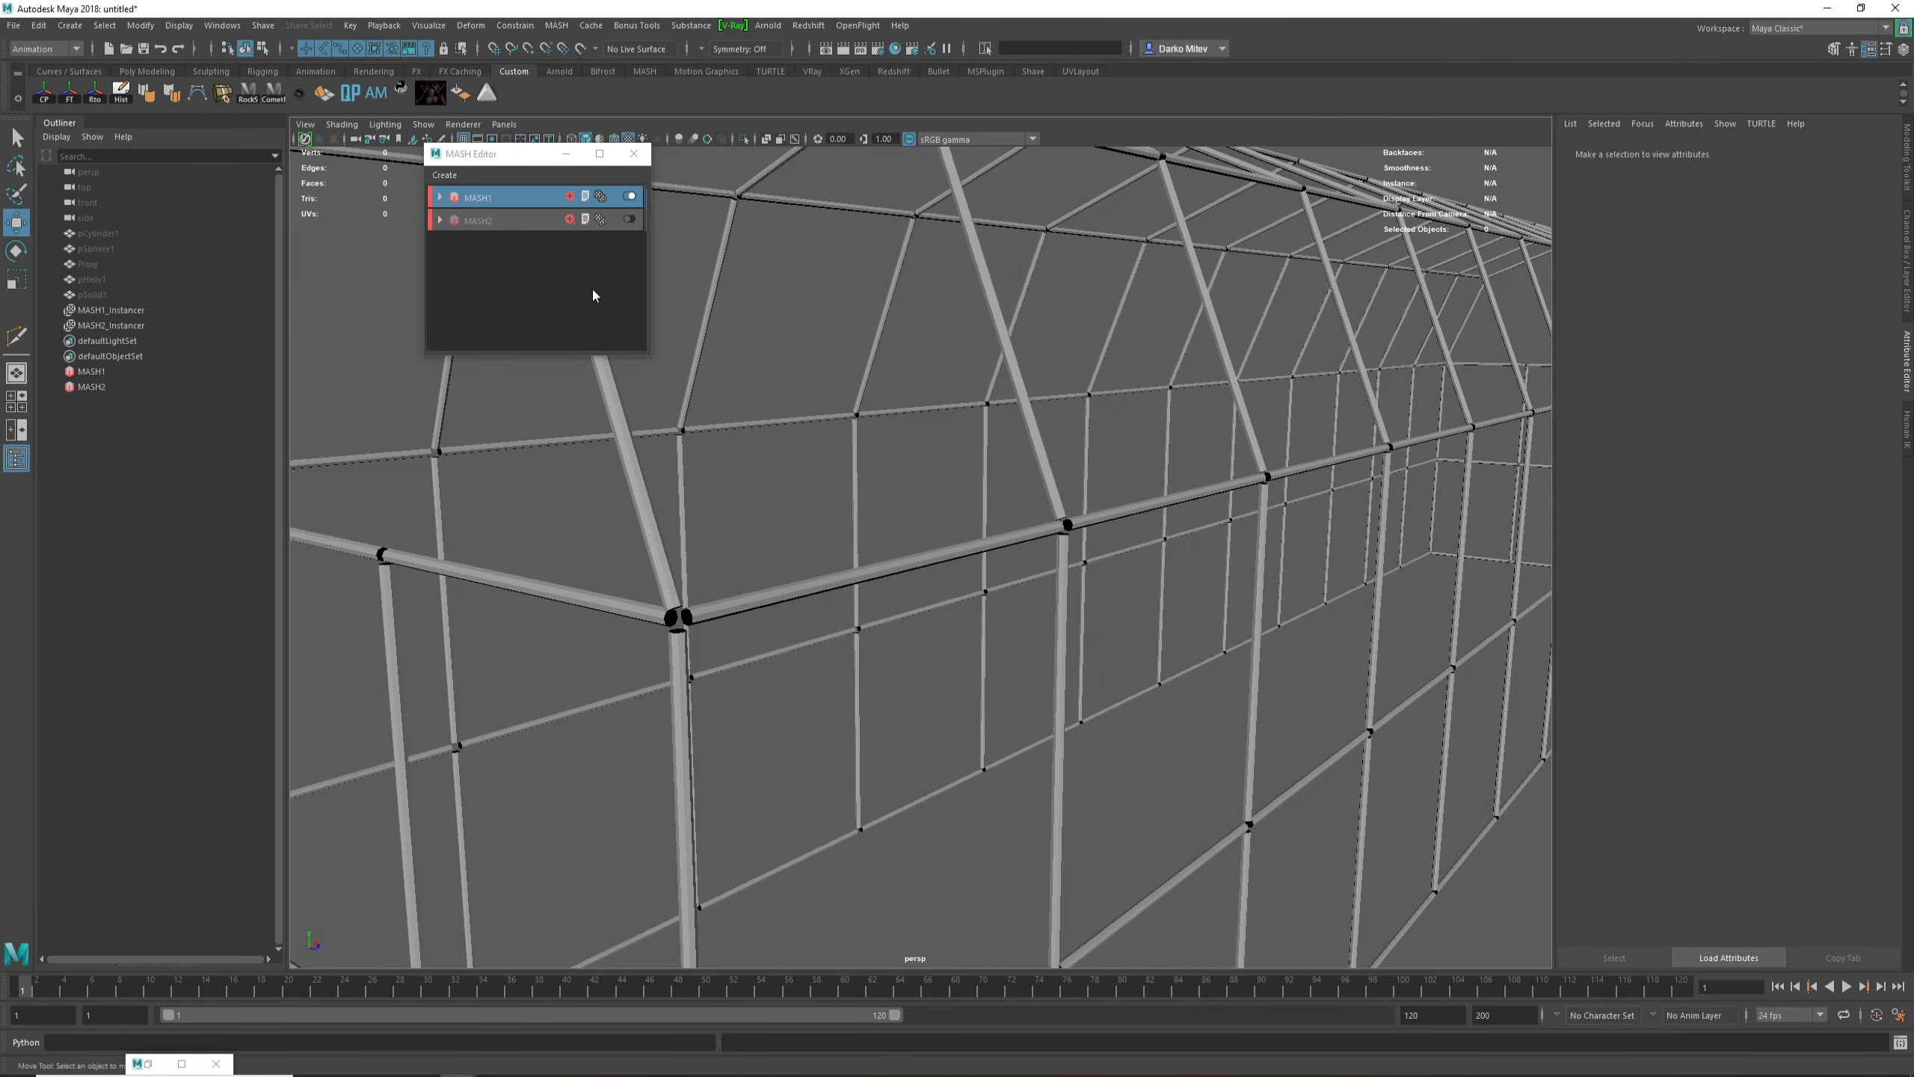
# Step: Unhide the source cylinder pCylinder1 and frame it in the viewport
pyautogui.click(520, 199)
pyautogui.keyDown('alt'); pyautogui.moveTo(1093, 438); pyautogui.dragTo(1045, 408, button='right'); pyautogui.keyUp('alt')
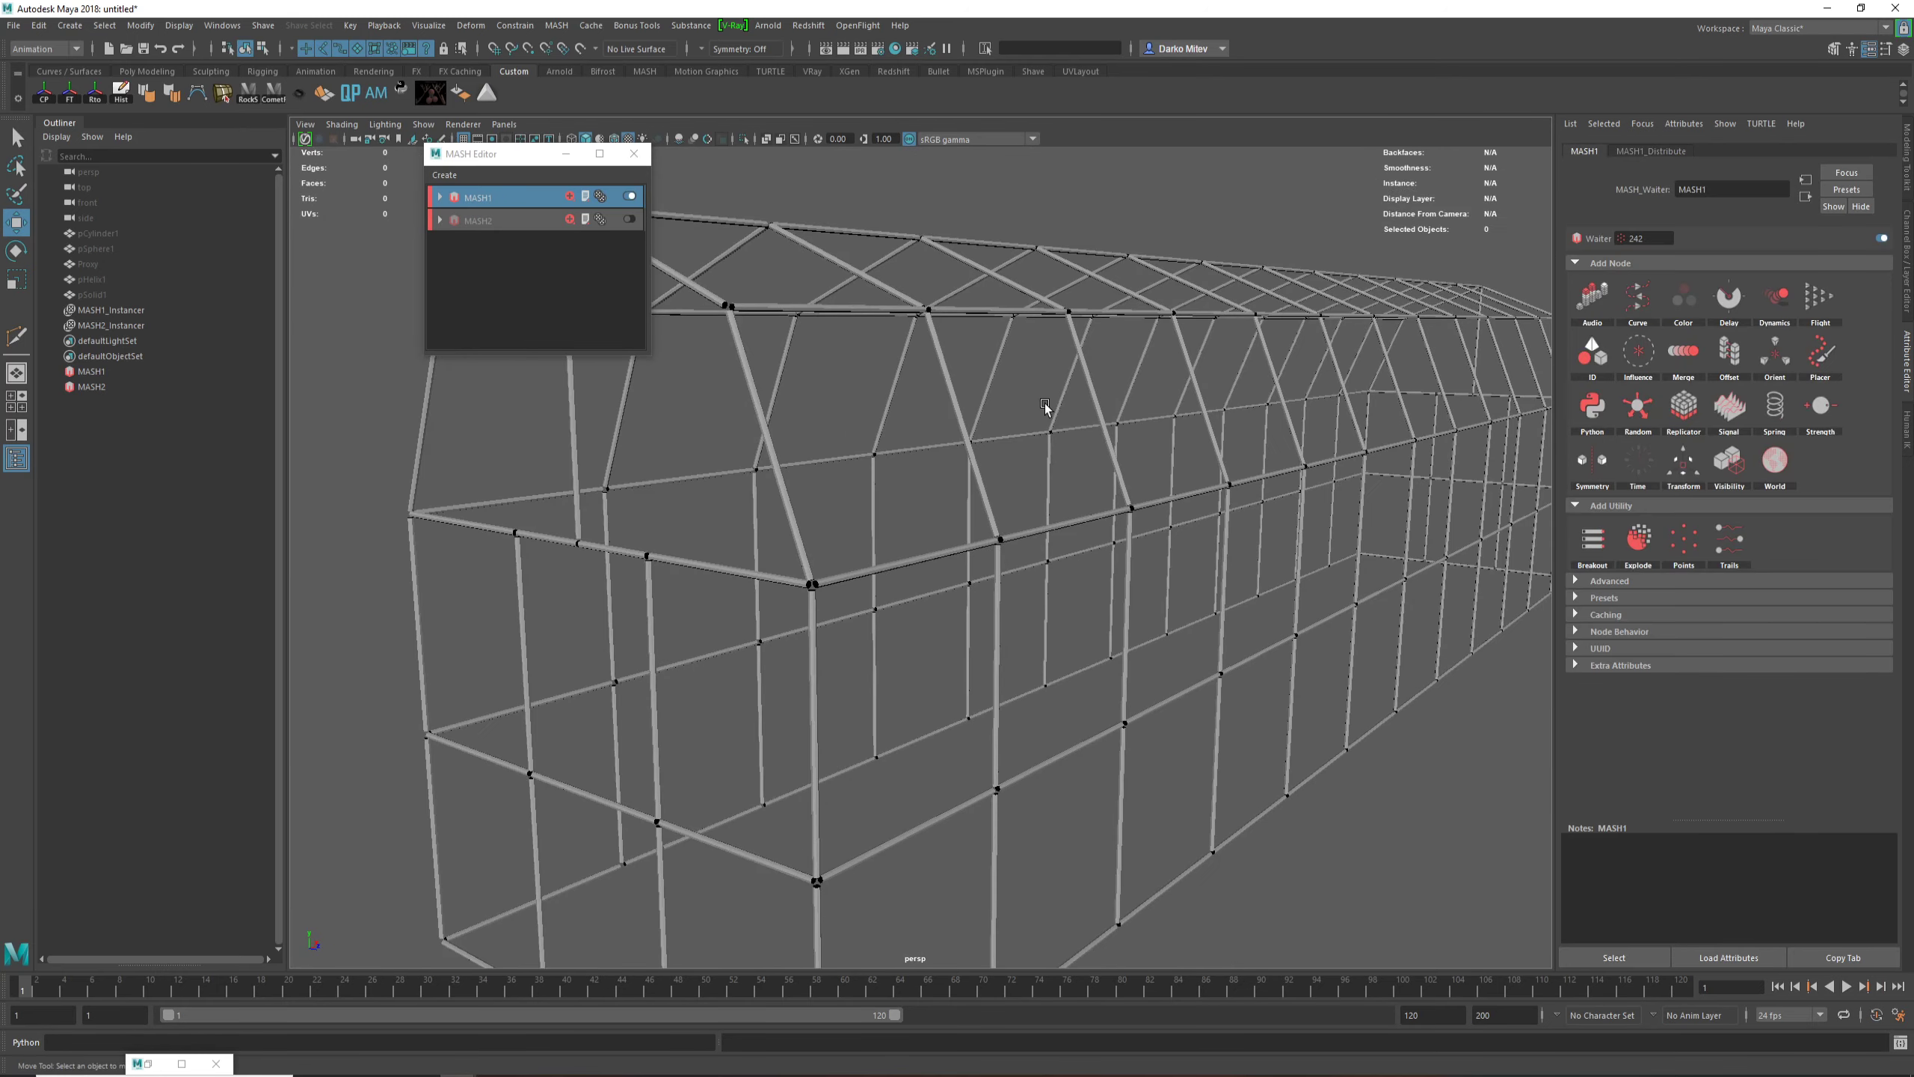
pyautogui.scroll(-3, 911, 475)
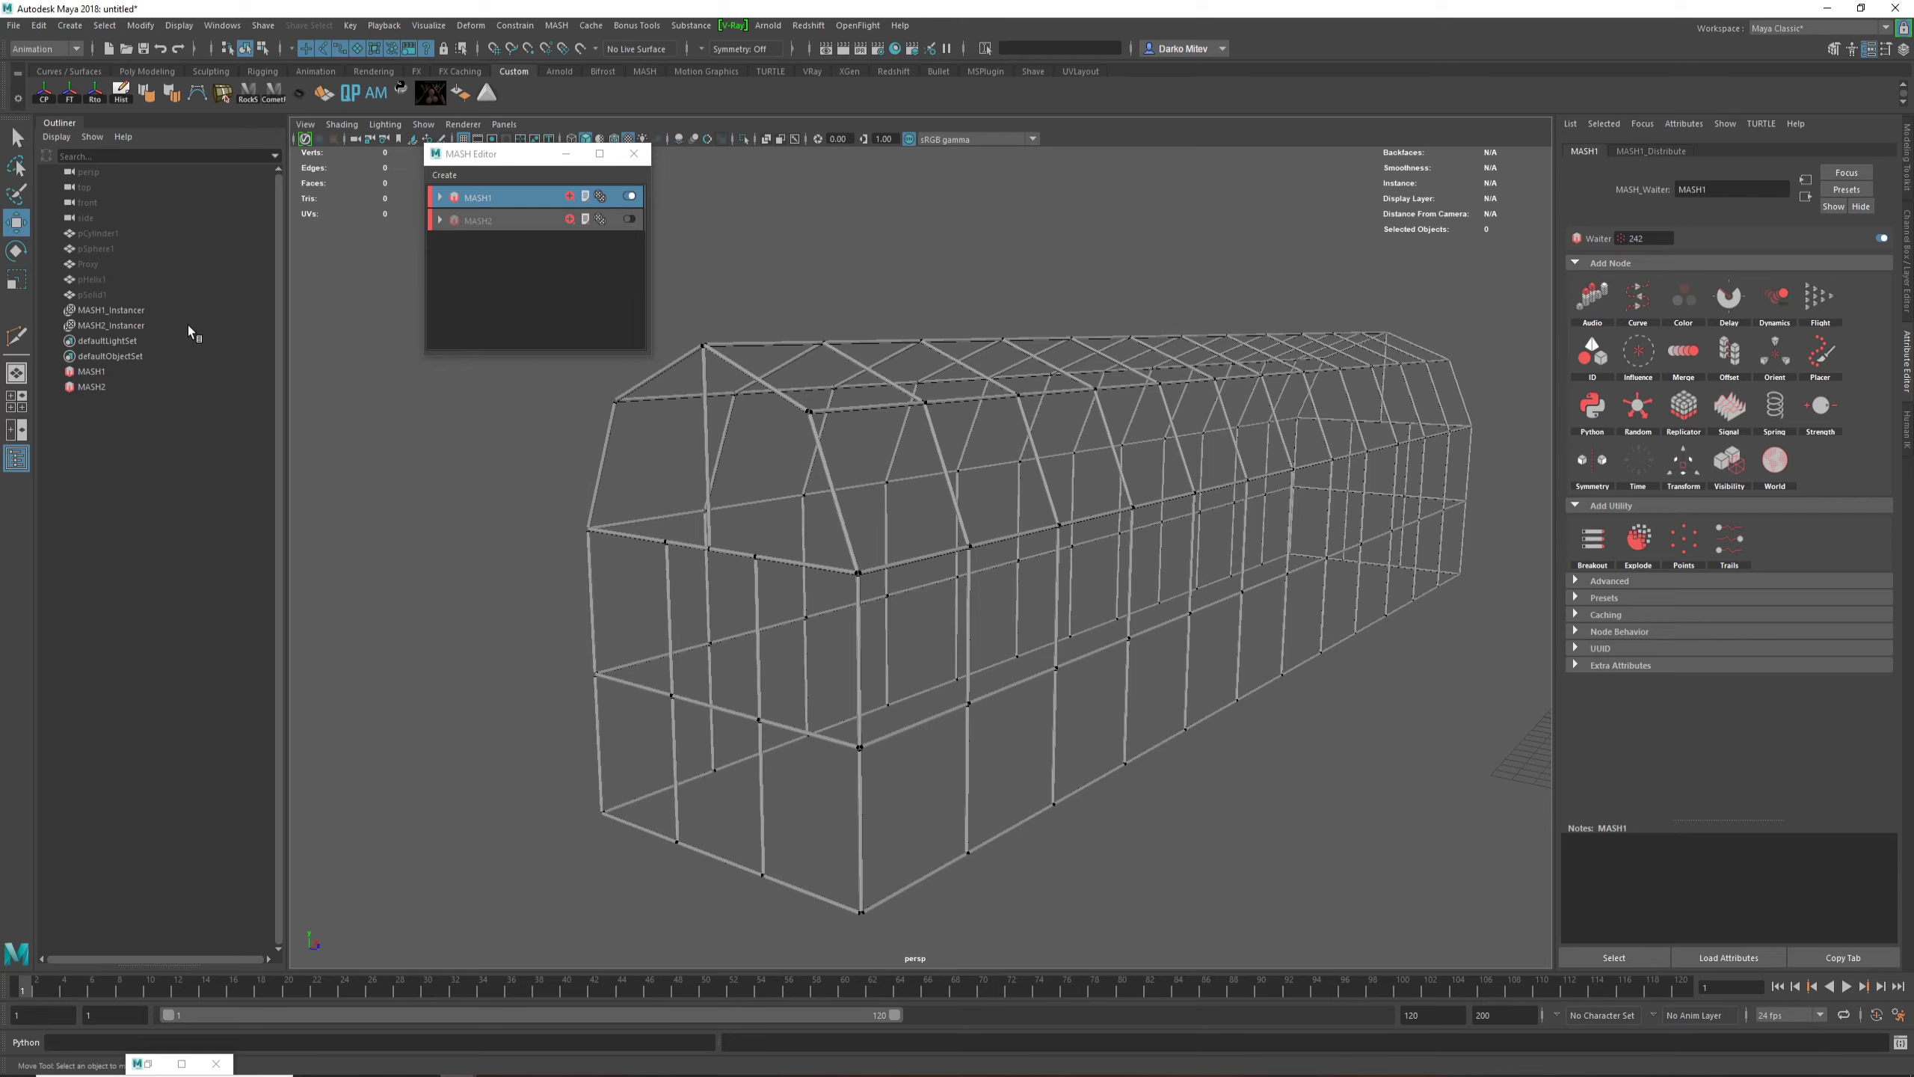
pyautogui.click(87, 233)
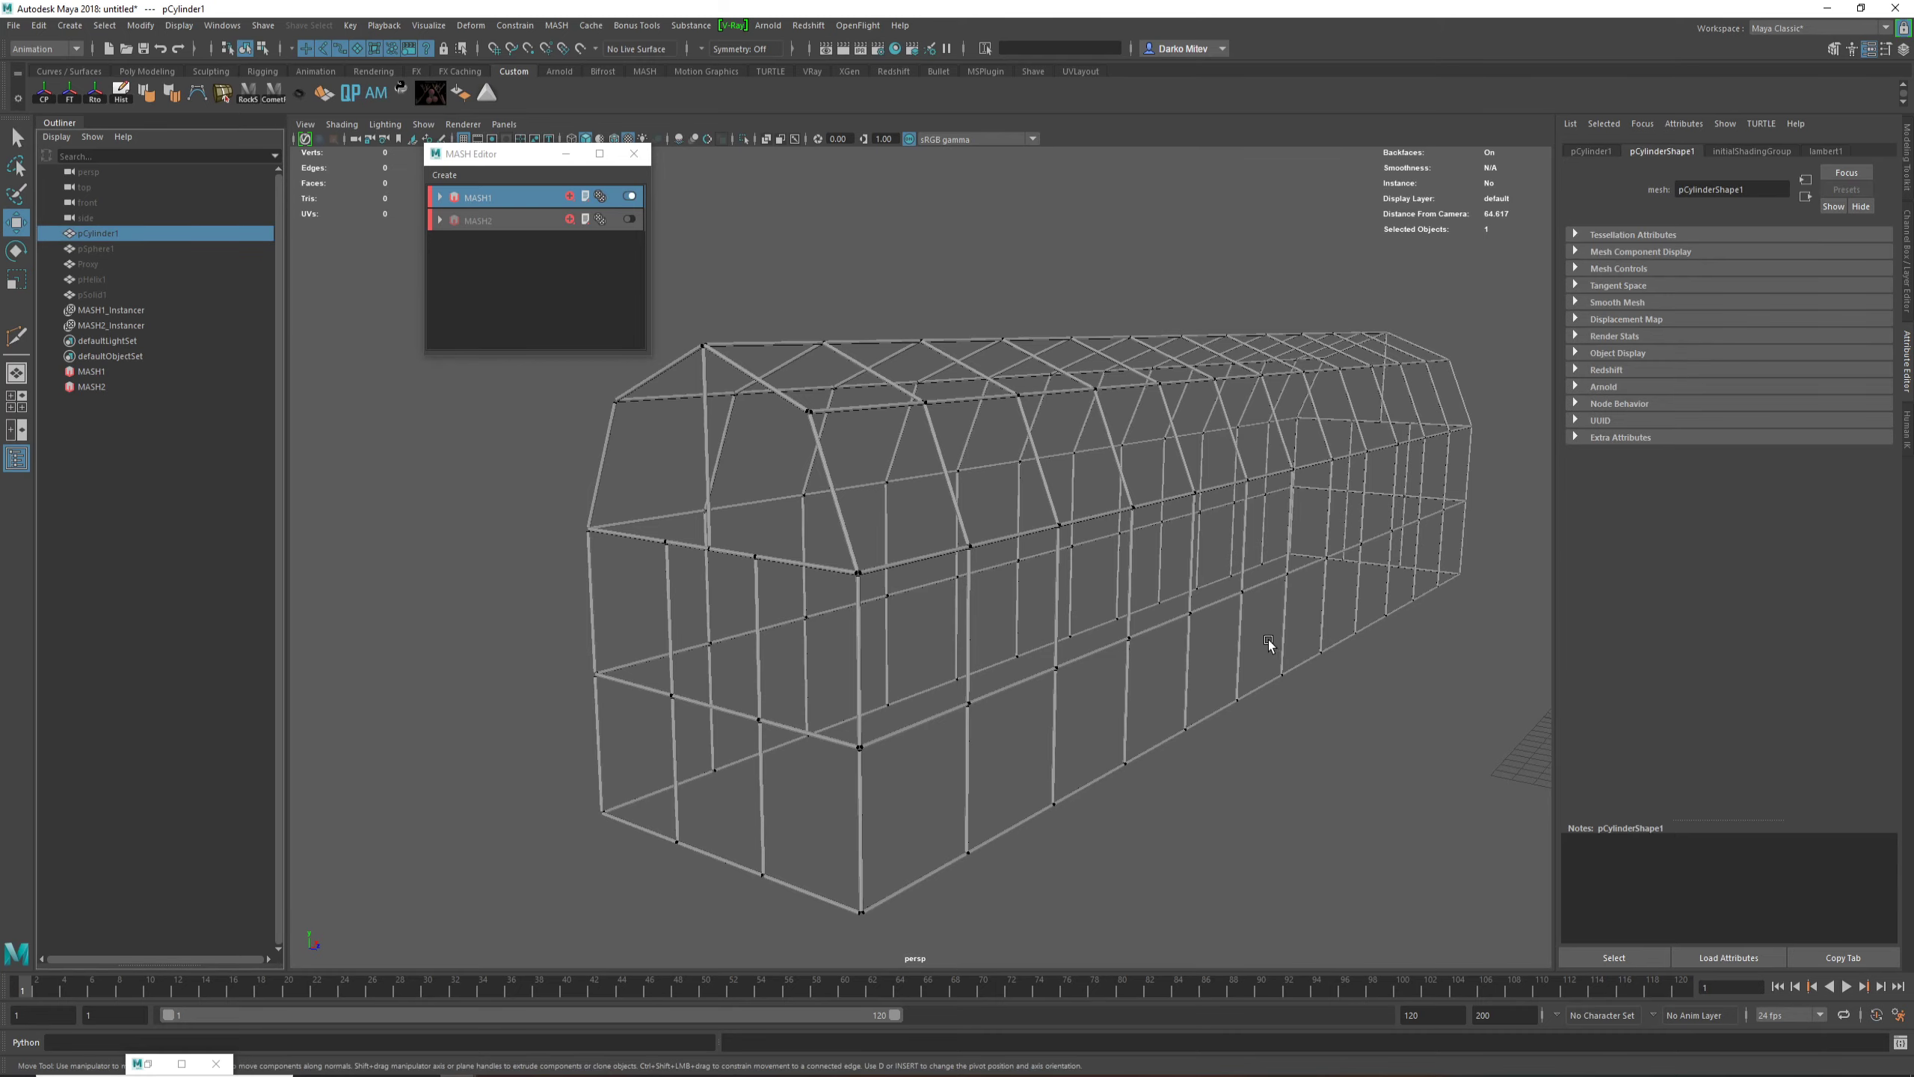
pyautogui.keyDown('alt'); pyautogui.moveTo(1252, 649); pyautogui.dragTo(1290, 820); pyautogui.keyUp('alt')
pyautogui.press('f')
pyautogui.keyDown('alt'); pyautogui.moveTo(931, 701); pyautogui.dragTo(901, 560, button='right'); pyautogui.keyUp('alt')
pyautogui.keyDown('alt'); pyautogui.moveTo(908, 684); pyautogui.dragTo(917, 790); pyautogui.keyUp('alt')
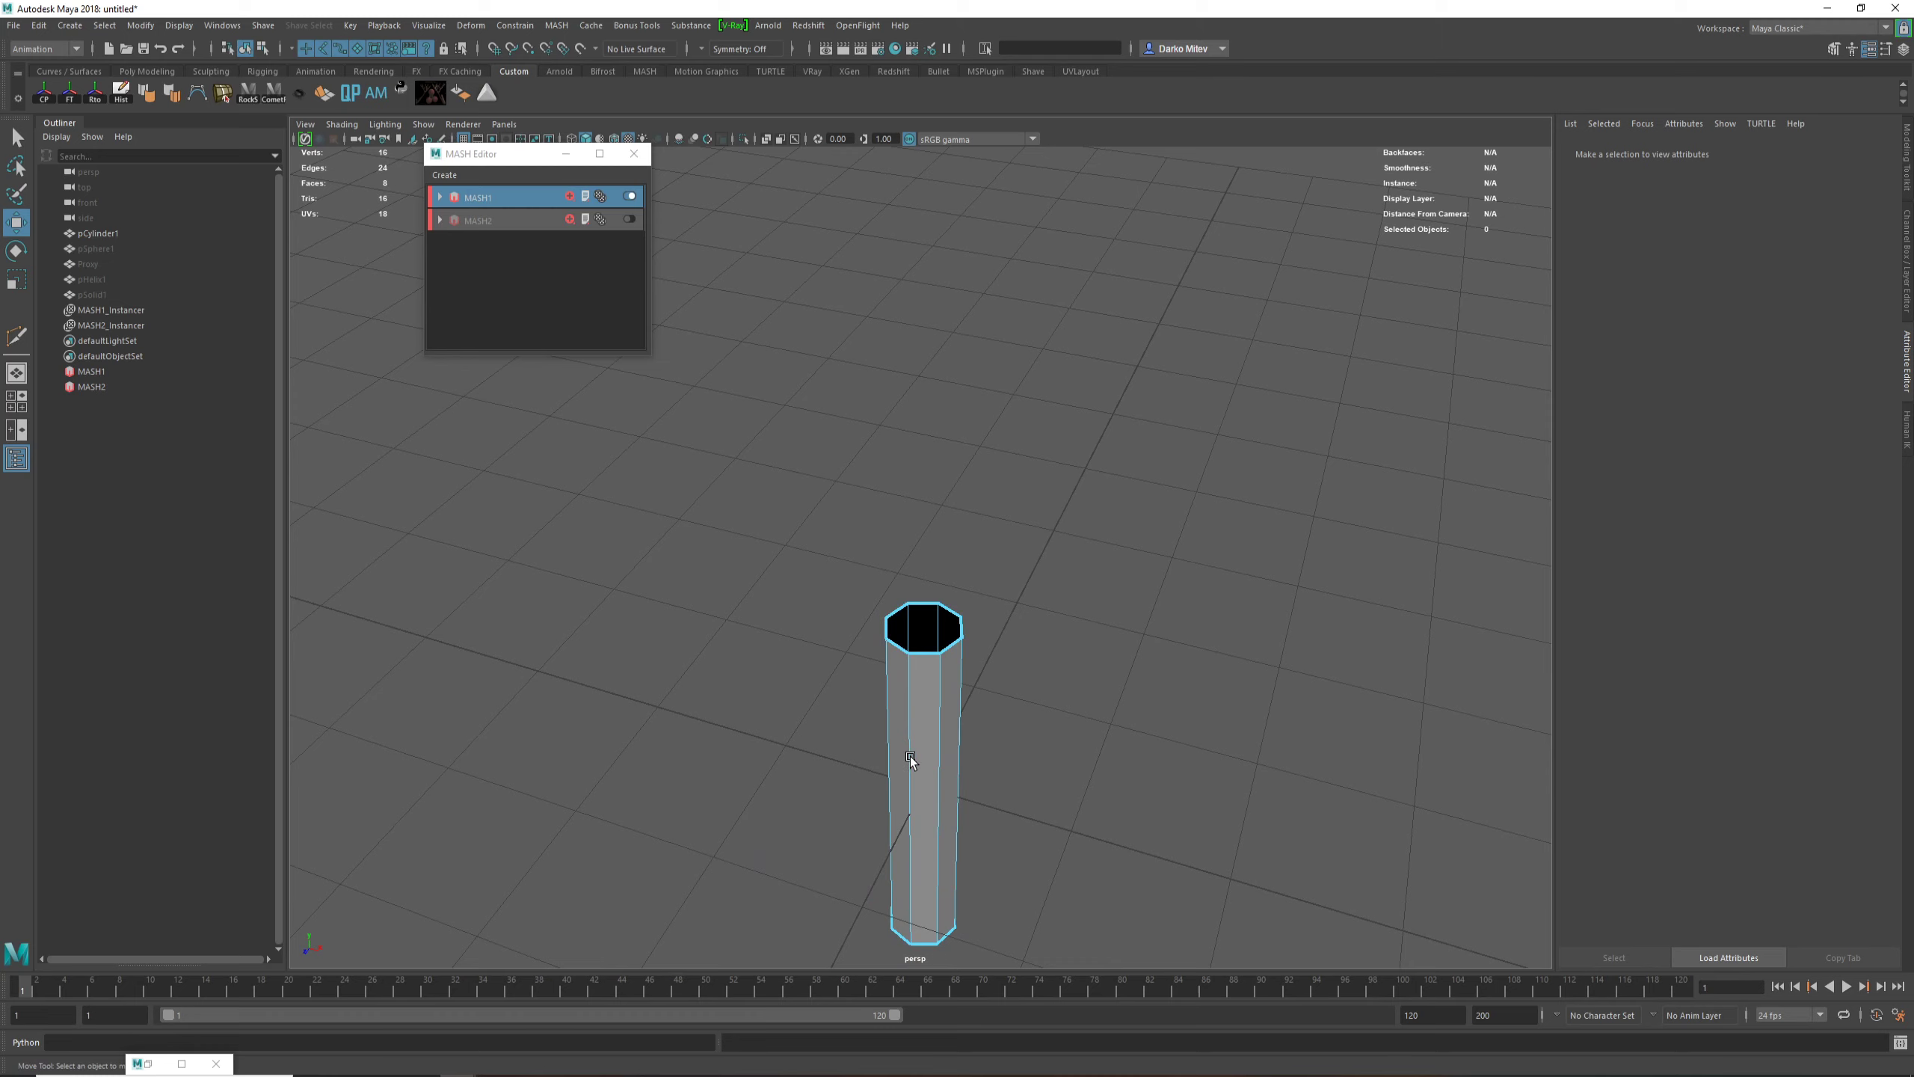
# Step: Try to scale the upper border edges of pCylinder1 and check the effect at the barn framework's corner joints
pyautogui.click(911, 759)
pyautogui.keyDown('shift'); pyautogui.click(940, 627); pyautogui.keyUp('shift')
pyautogui.press('f')
pyautogui.scroll(-4, 932, 648)
pyautogui.keyDown('alt'); pyautogui.moveTo(932, 649); pyautogui.dragTo(985, 727); pyautogui.keyUp('alt')
pyautogui.press('r')
pyautogui.moveTo(917, 632); pyautogui.dragTo(920, 612)
pyautogui.keyDown('alt'); pyautogui.moveTo(968, 607); pyautogui.dragTo(627, 292, button='right'); pyautogui.keyUp('alt')
pyautogui.keyDown('alt'); pyautogui.moveTo(627, 292); pyautogui.dragTo(641, 525, button='middle'); pyautogui.keyUp('alt')
pyautogui.keyDown('alt'); pyautogui.moveTo(641, 526); pyautogui.dragTo(782, 645); pyautogui.keyUp('alt')
pyautogui.keyDown('alt'); pyautogui.moveTo(782, 645); pyautogui.dragTo(1183, 910, button='middle'); pyautogui.keyUp('alt')
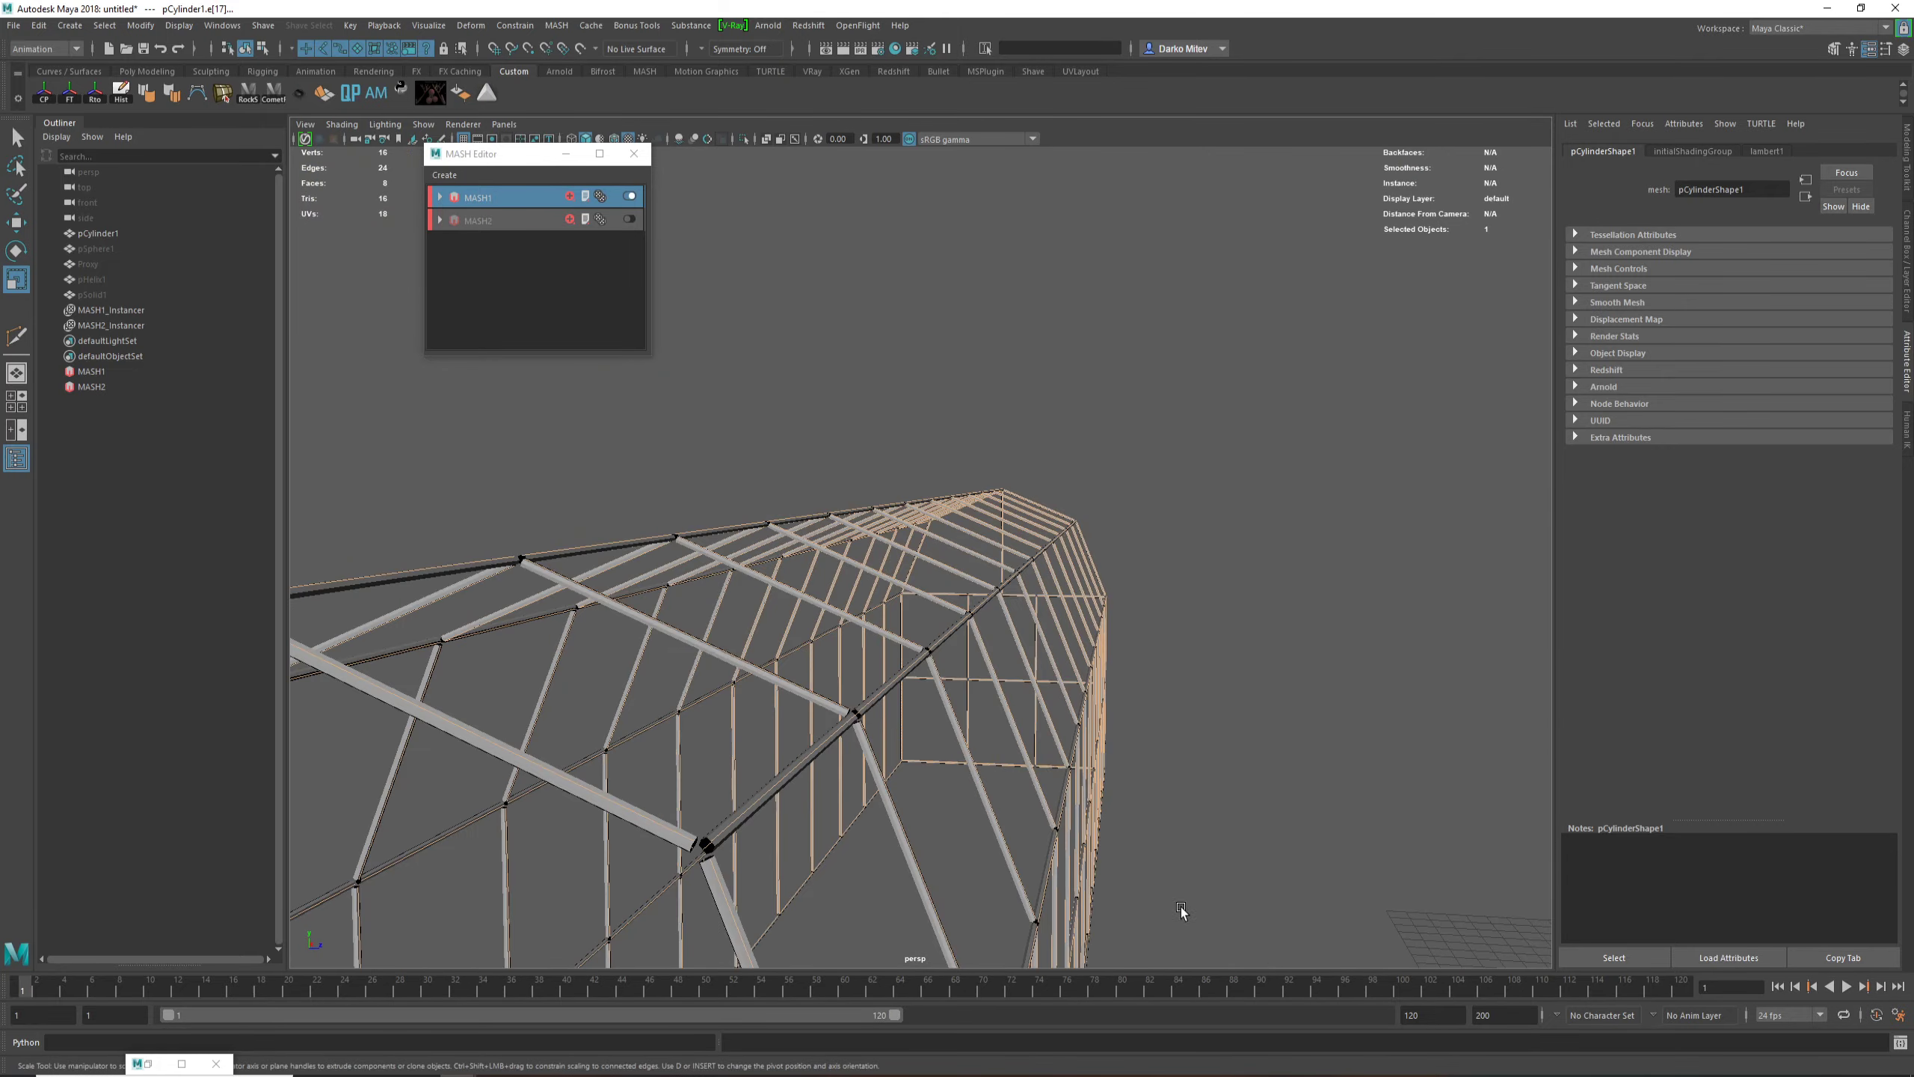
pyautogui.keyDown('alt'); pyautogui.moveTo(819, 593); pyautogui.dragTo(969, 567); pyautogui.keyUp('alt')
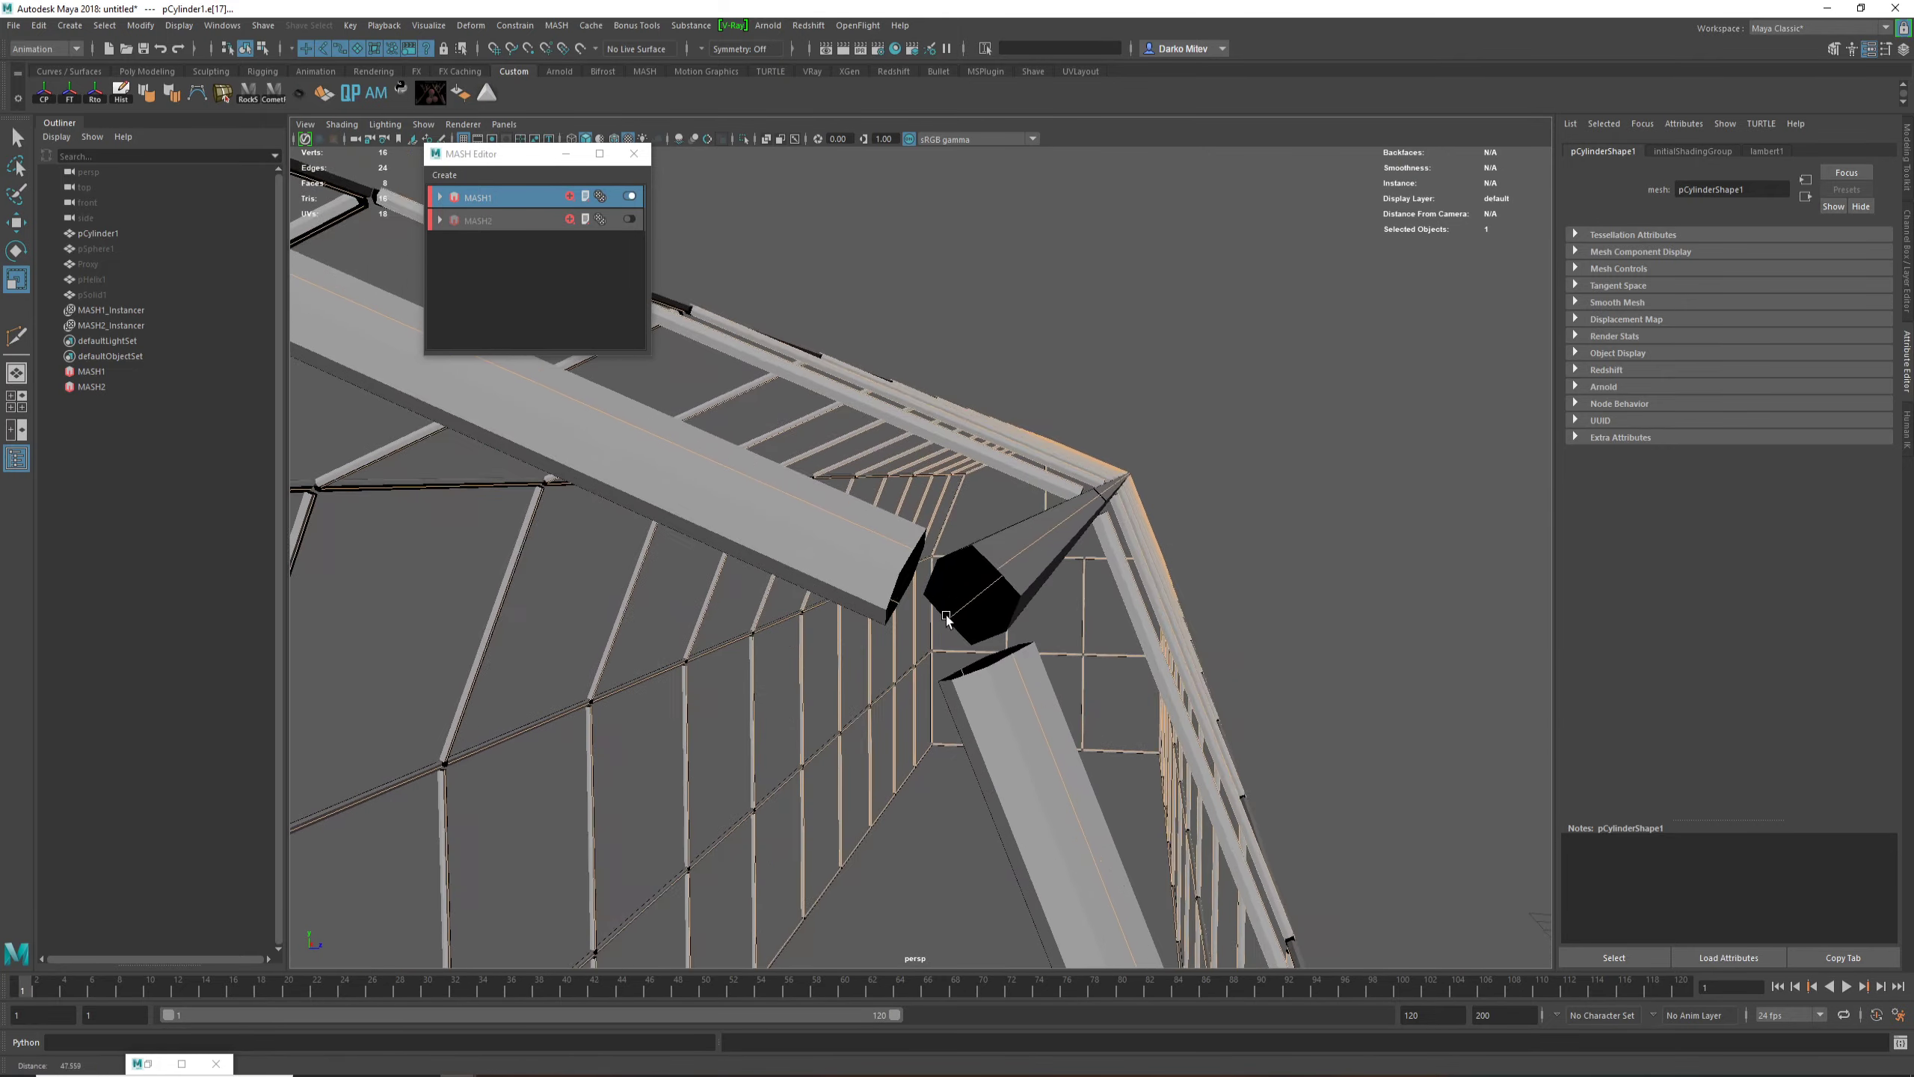
pyautogui.scroll(-10, 979, 724)
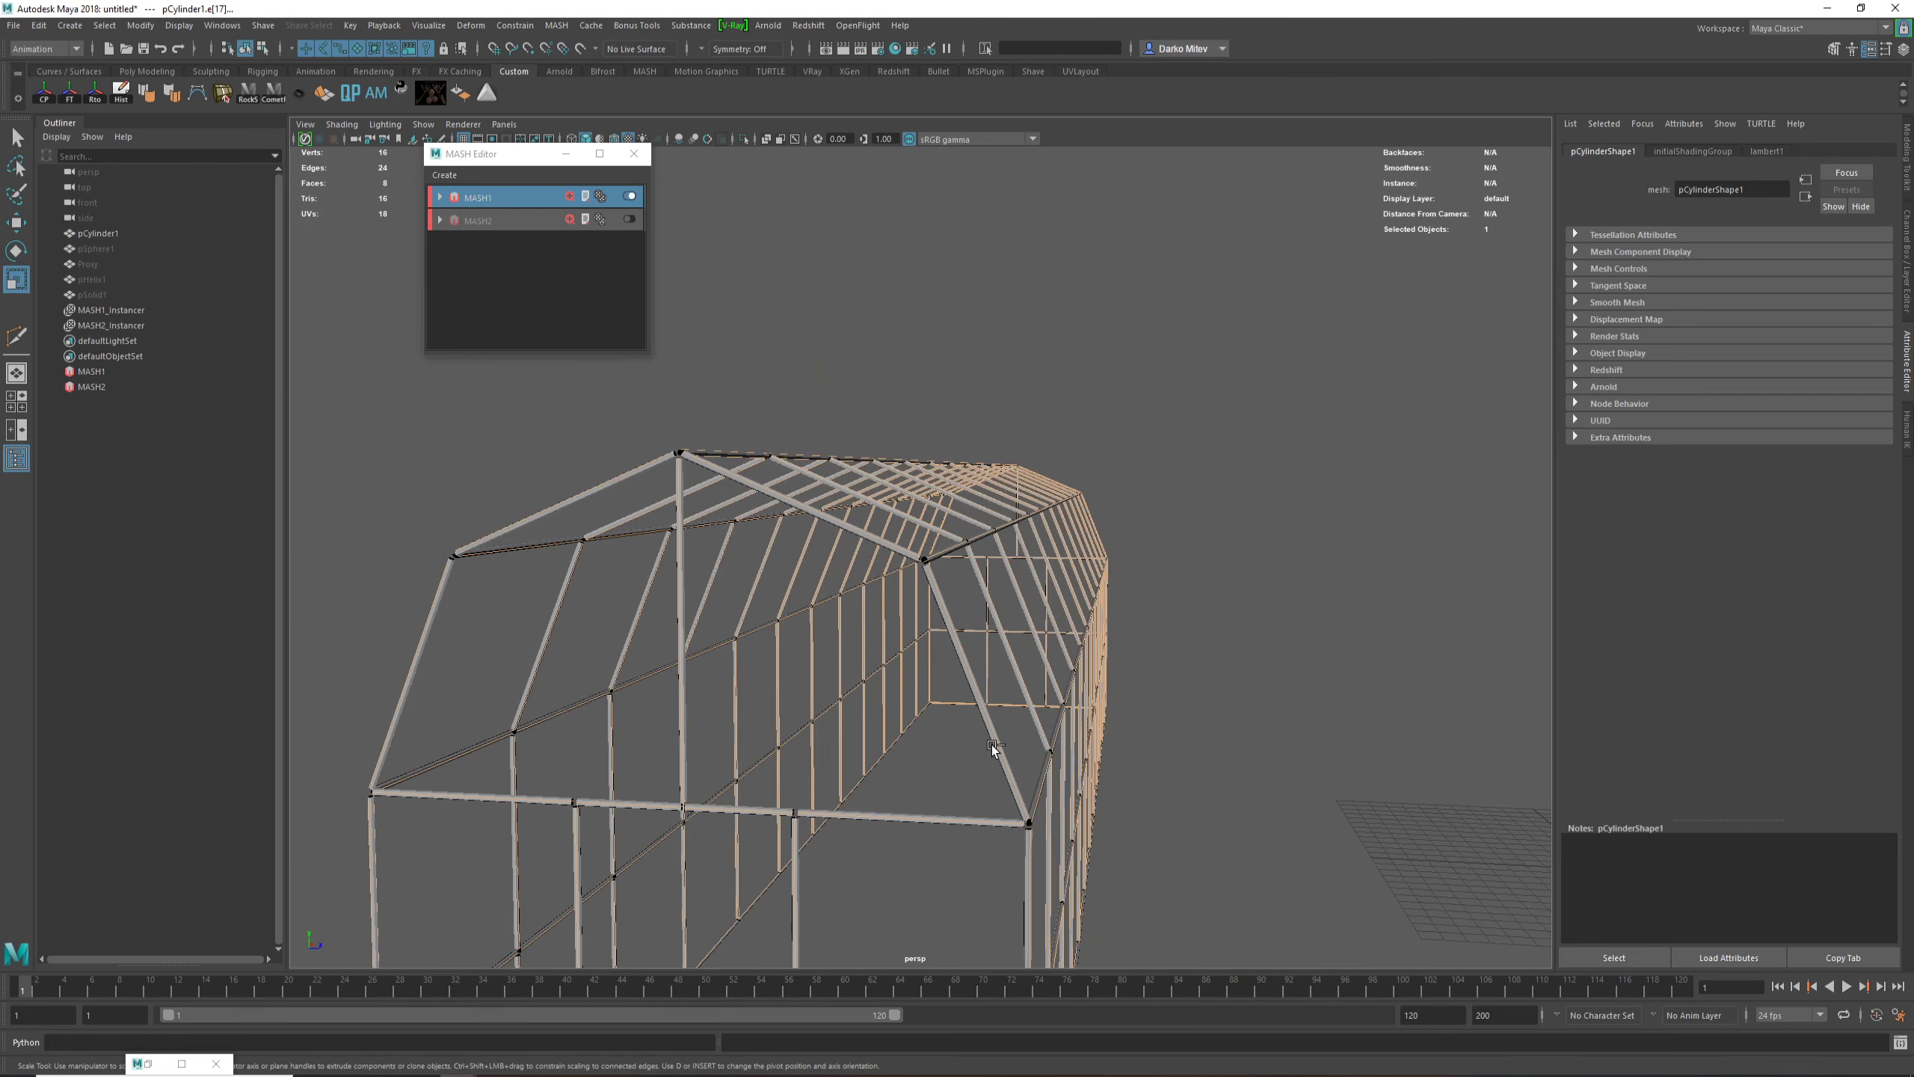
# Step: Undo the scaling and selection changes on the edges of pCylinder1
pyautogui.hotkey('ctrl', 'z')
pyautogui.scroll(-10, 991, 742)
pyautogui.keyDown('alt'); pyautogui.moveTo(1107, 742); pyautogui.dragTo(1062, 698, button='middle'); pyautogui.keyUp('alt')
pyautogui.press('w')
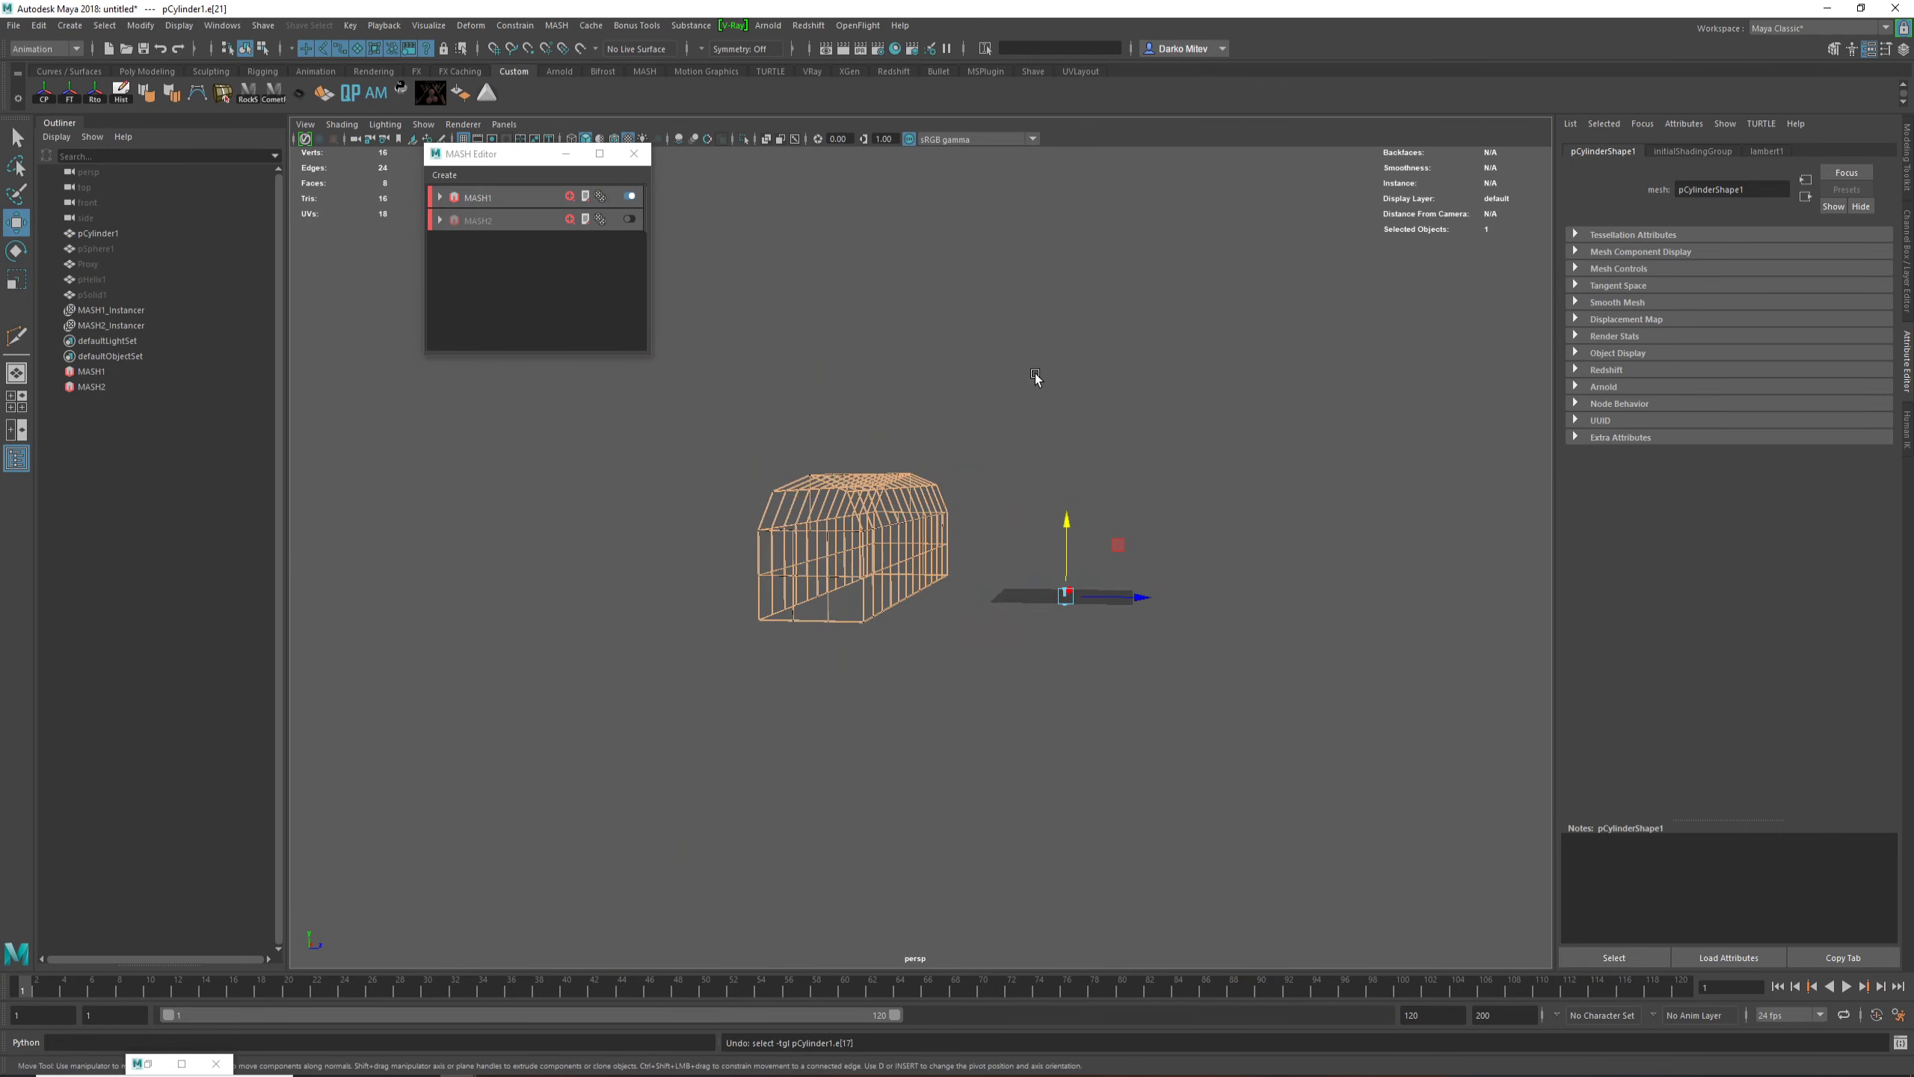
# Step: Set the Scale Multiplier of the MASH1 Distribute node to 0.385 so the struts close up at the joints
pyautogui.click(1039, 376)
pyautogui.scroll(5, 965, 590)
pyautogui.scroll(3, 732, 516)
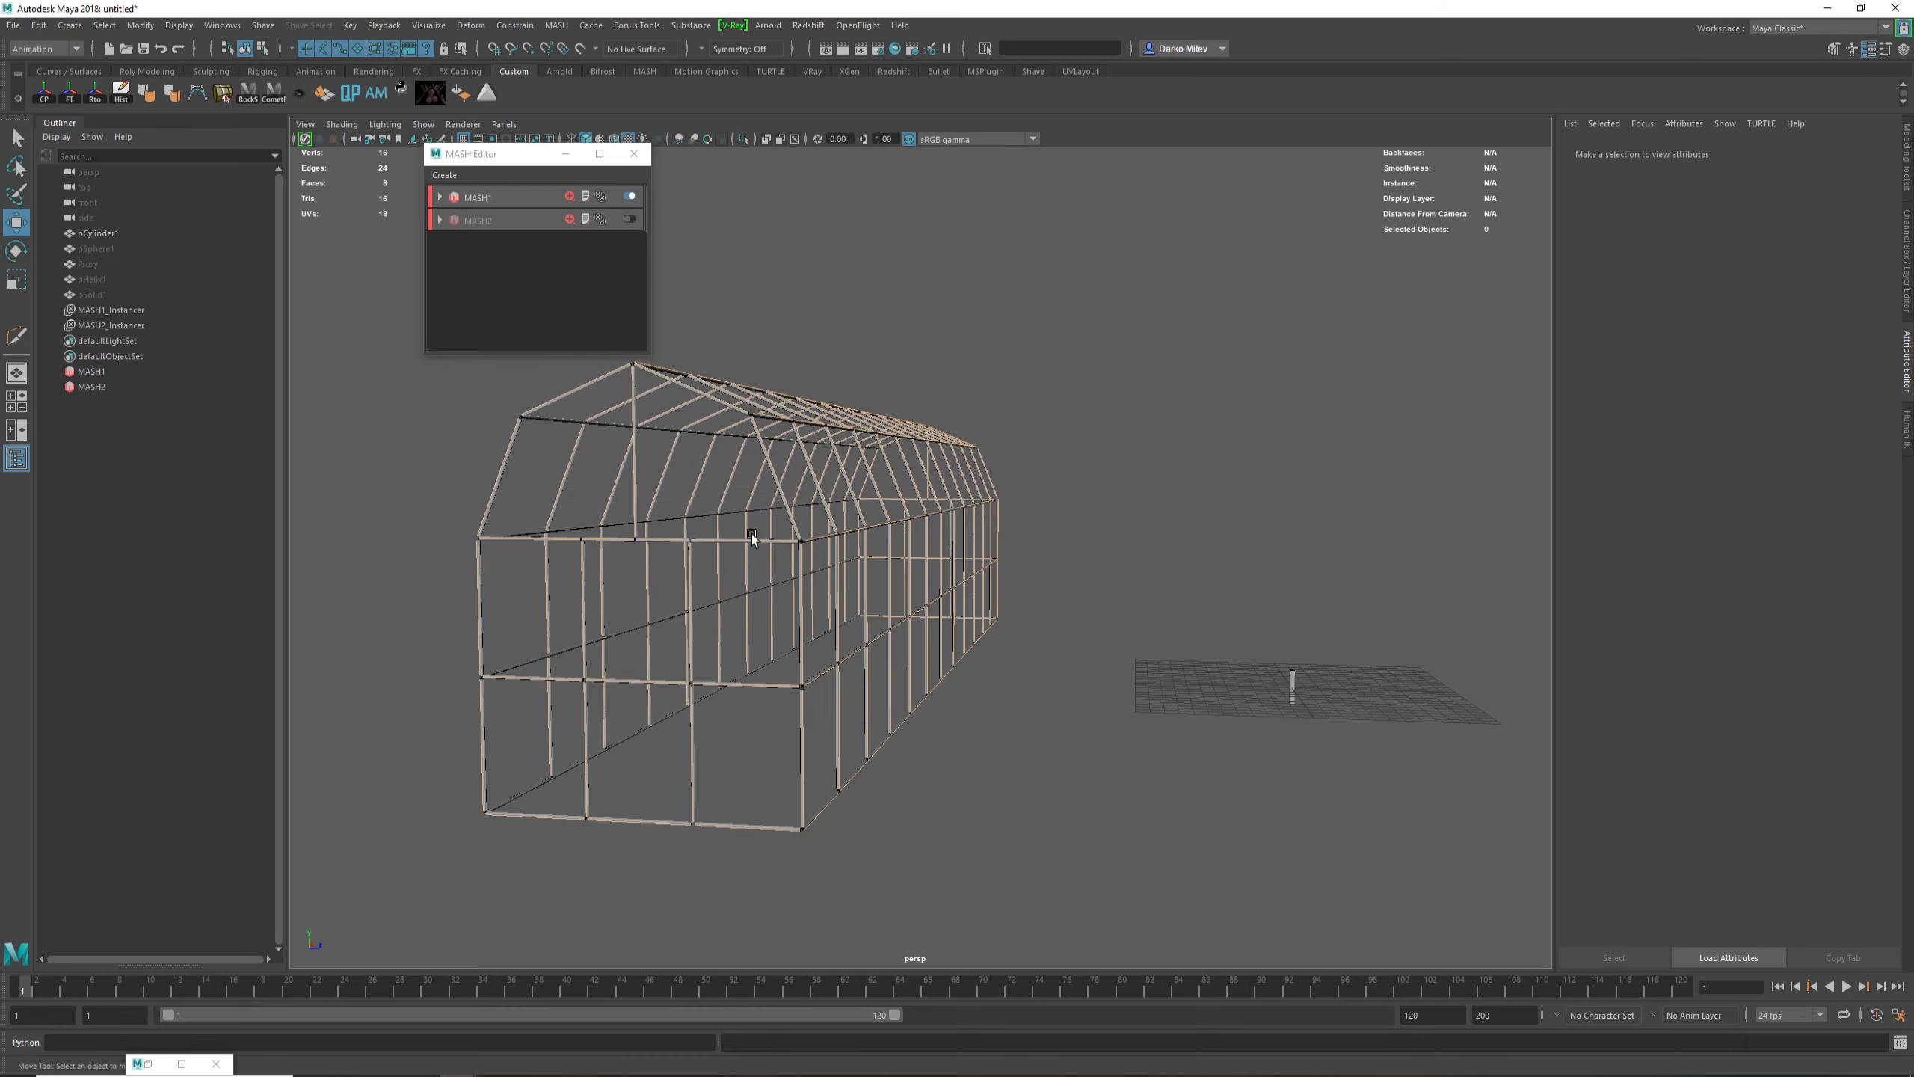
pyautogui.click(471, 198)
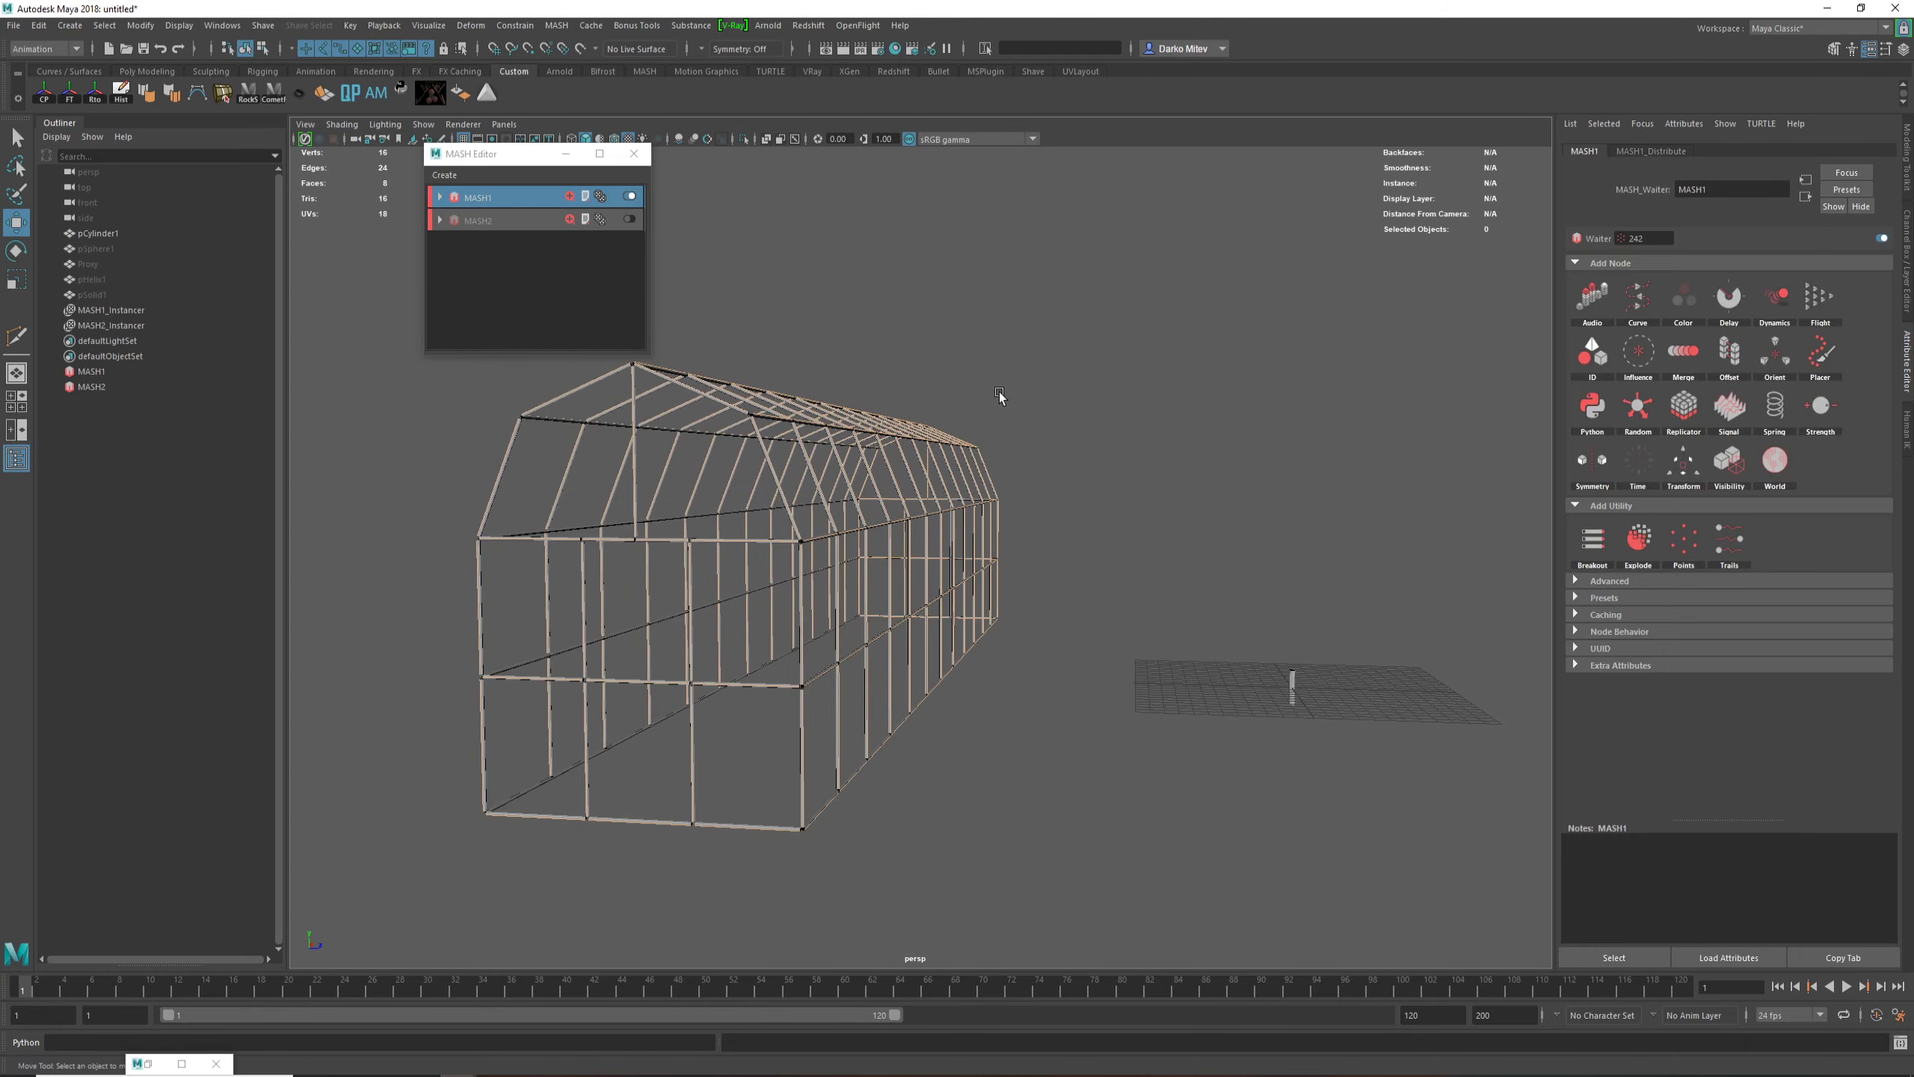
pyautogui.scroll(1, 1187, 461)
pyautogui.scroll(1, 1234, 476)
pyautogui.scroll(4, 1234, 477)
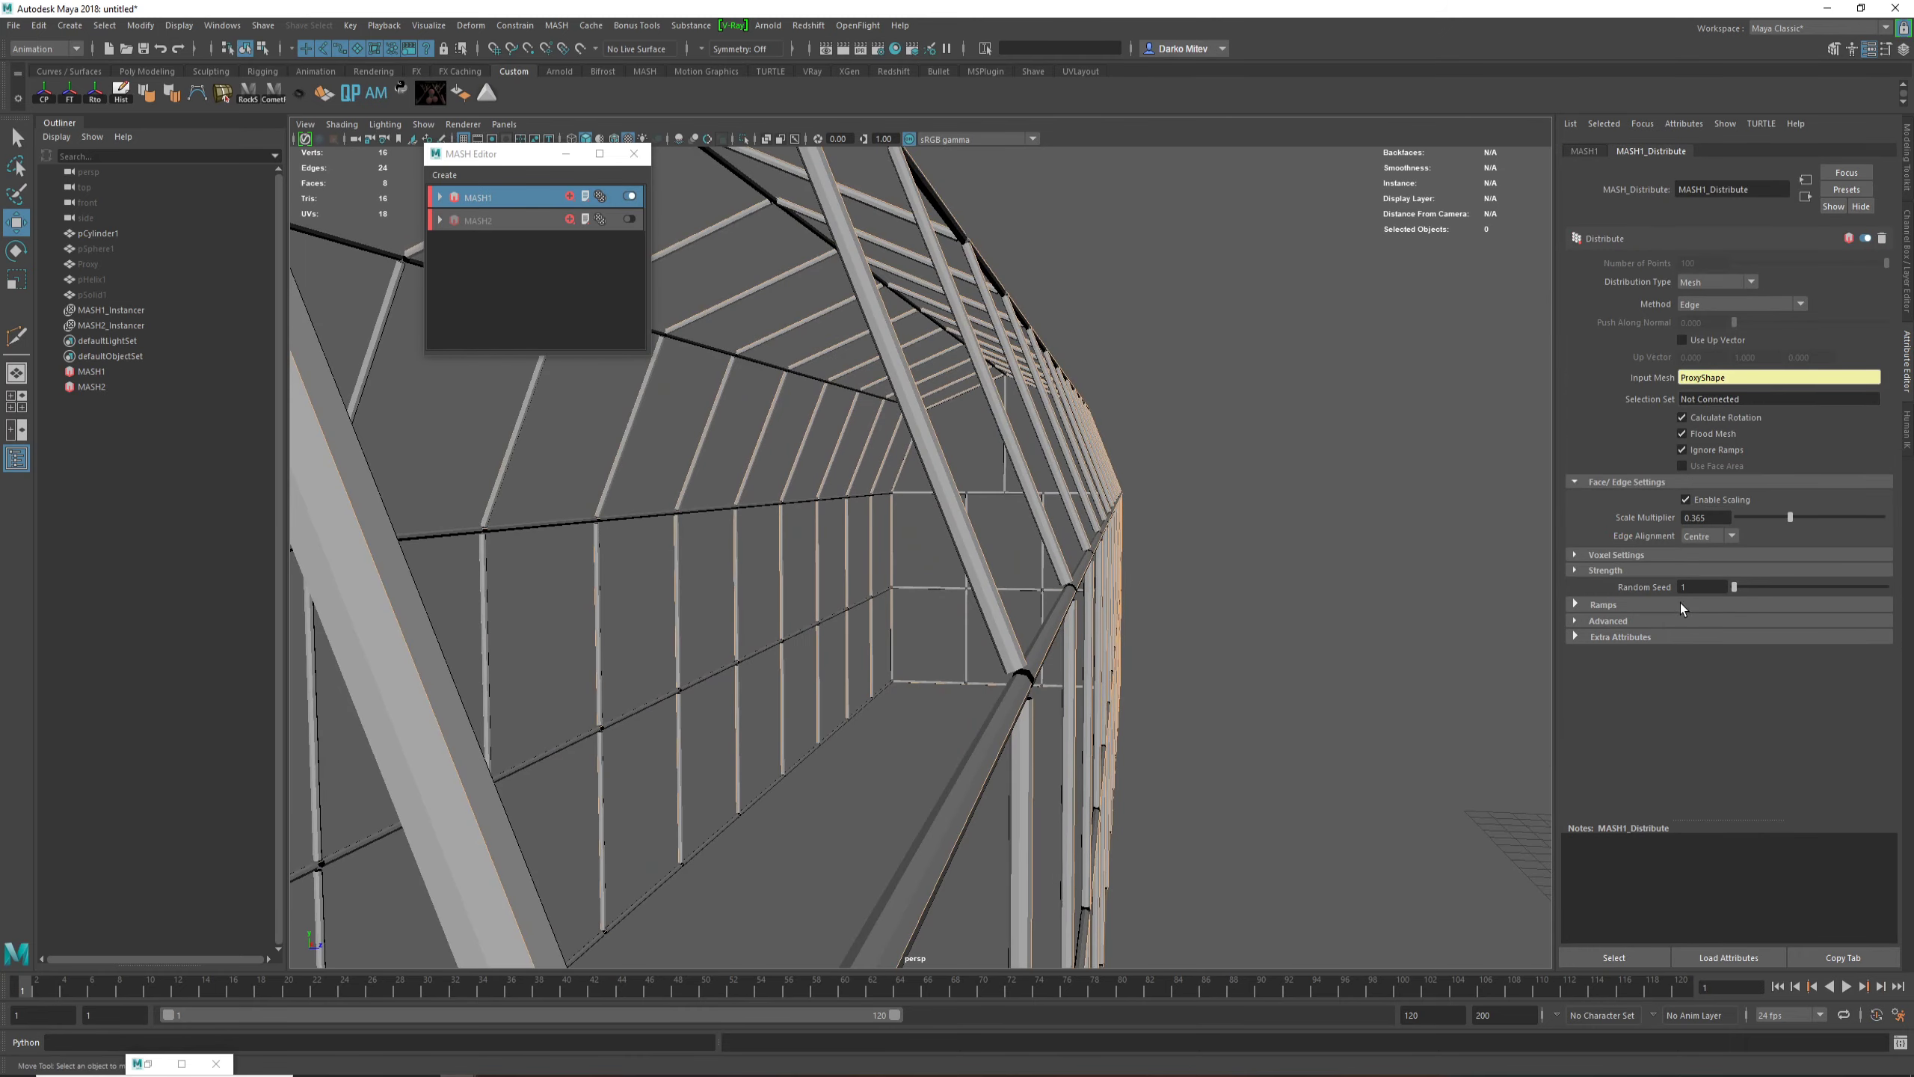
pyautogui.moveTo(1791, 519); pyautogui.dragTo(1794, 524)
pyautogui.scroll(-5, 819, 552)
pyautogui.scroll(5, 875, 548)
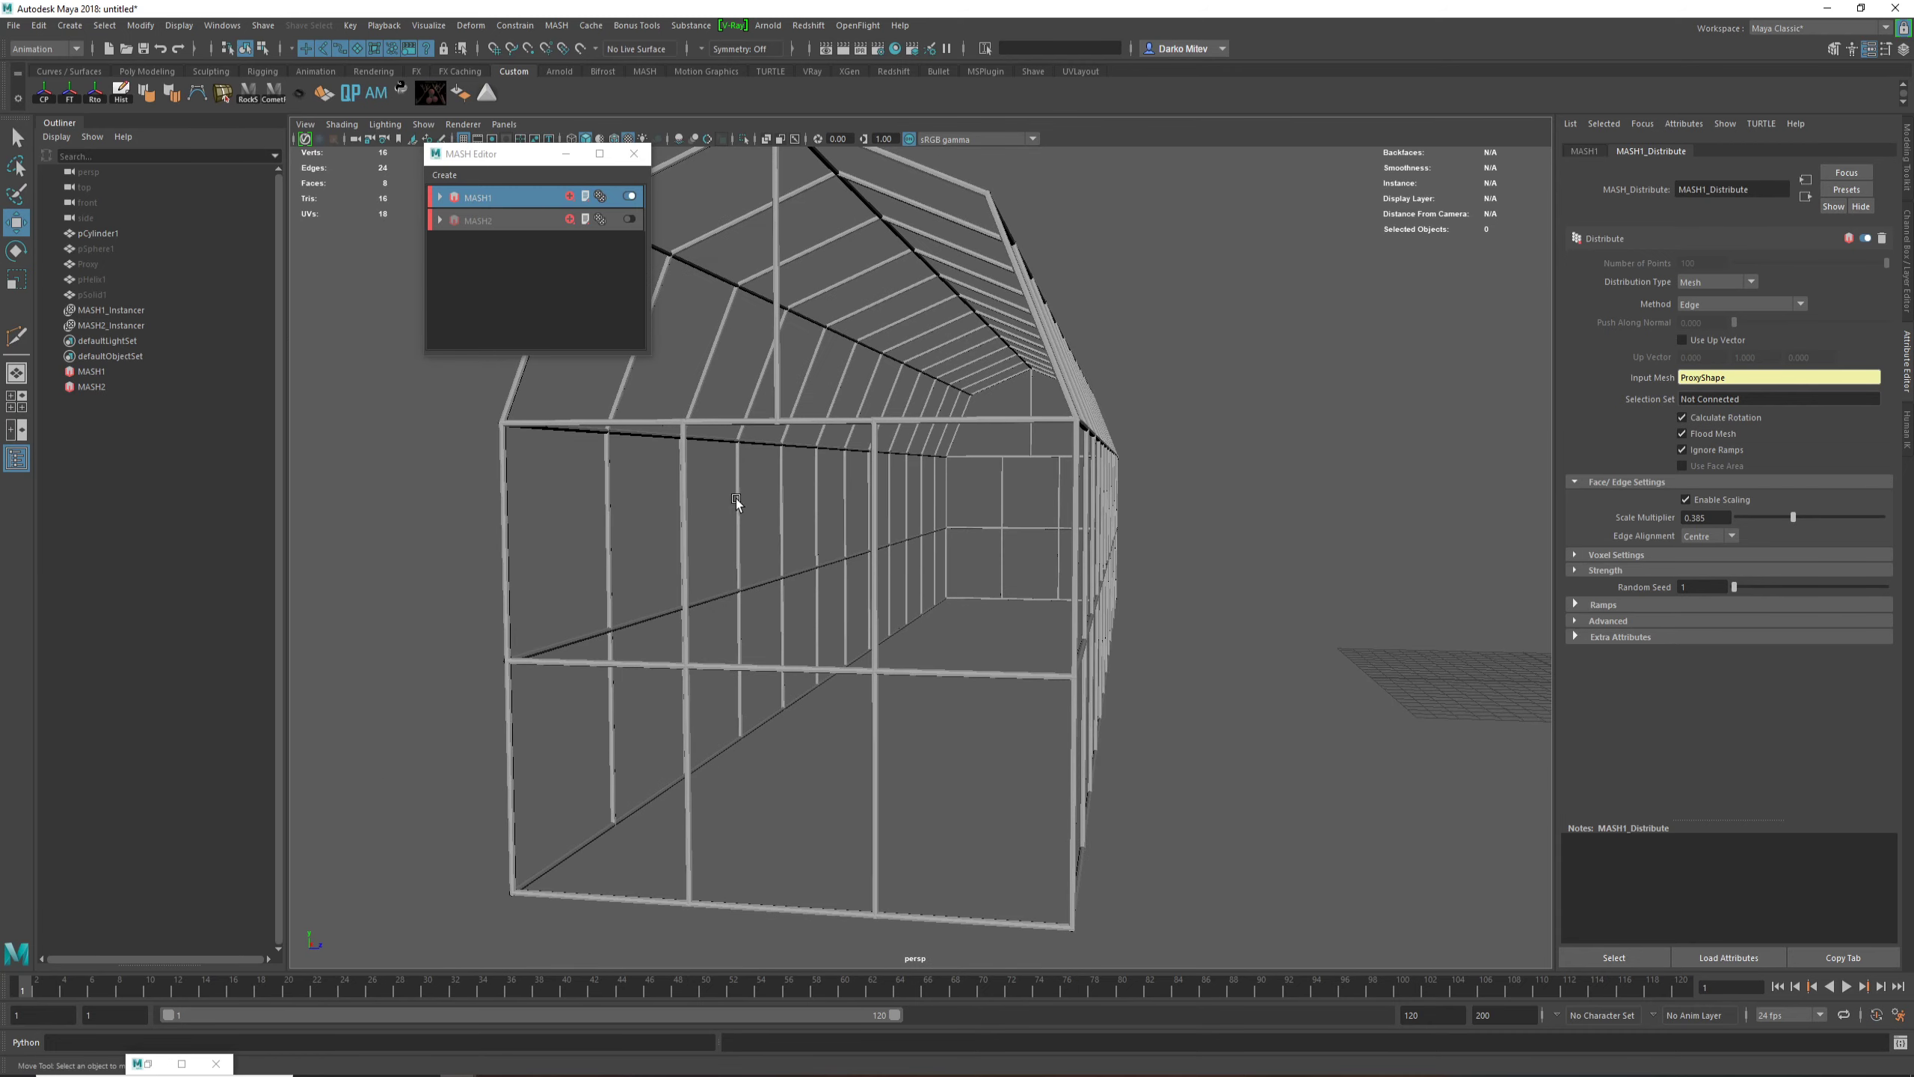
# Step: Re-enable the MASH2 sphere network
pyautogui.click(631, 219)
pyautogui.scroll(-3, 770, 567)
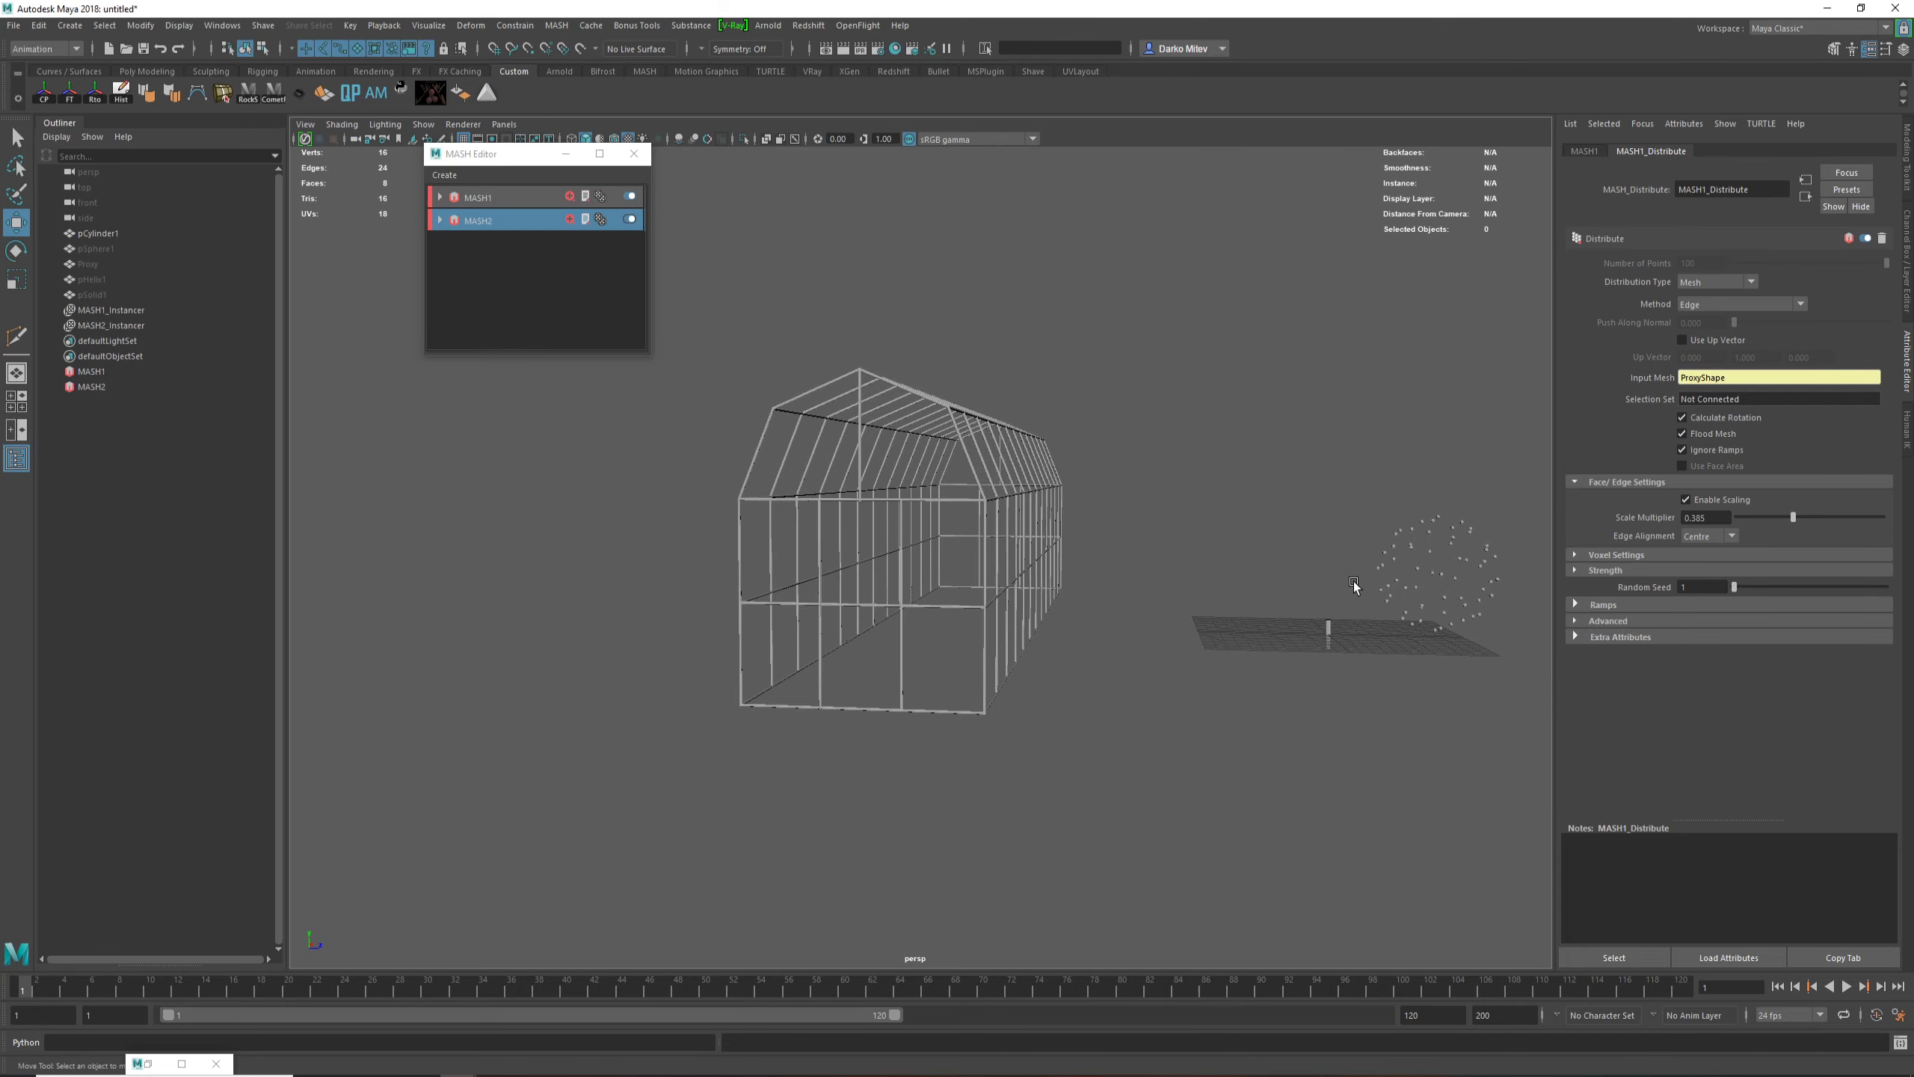
pyautogui.keyDown('alt'); pyautogui.moveTo(1354, 586); pyautogui.dragTo(1166, 488); pyautogui.keyUp('alt')
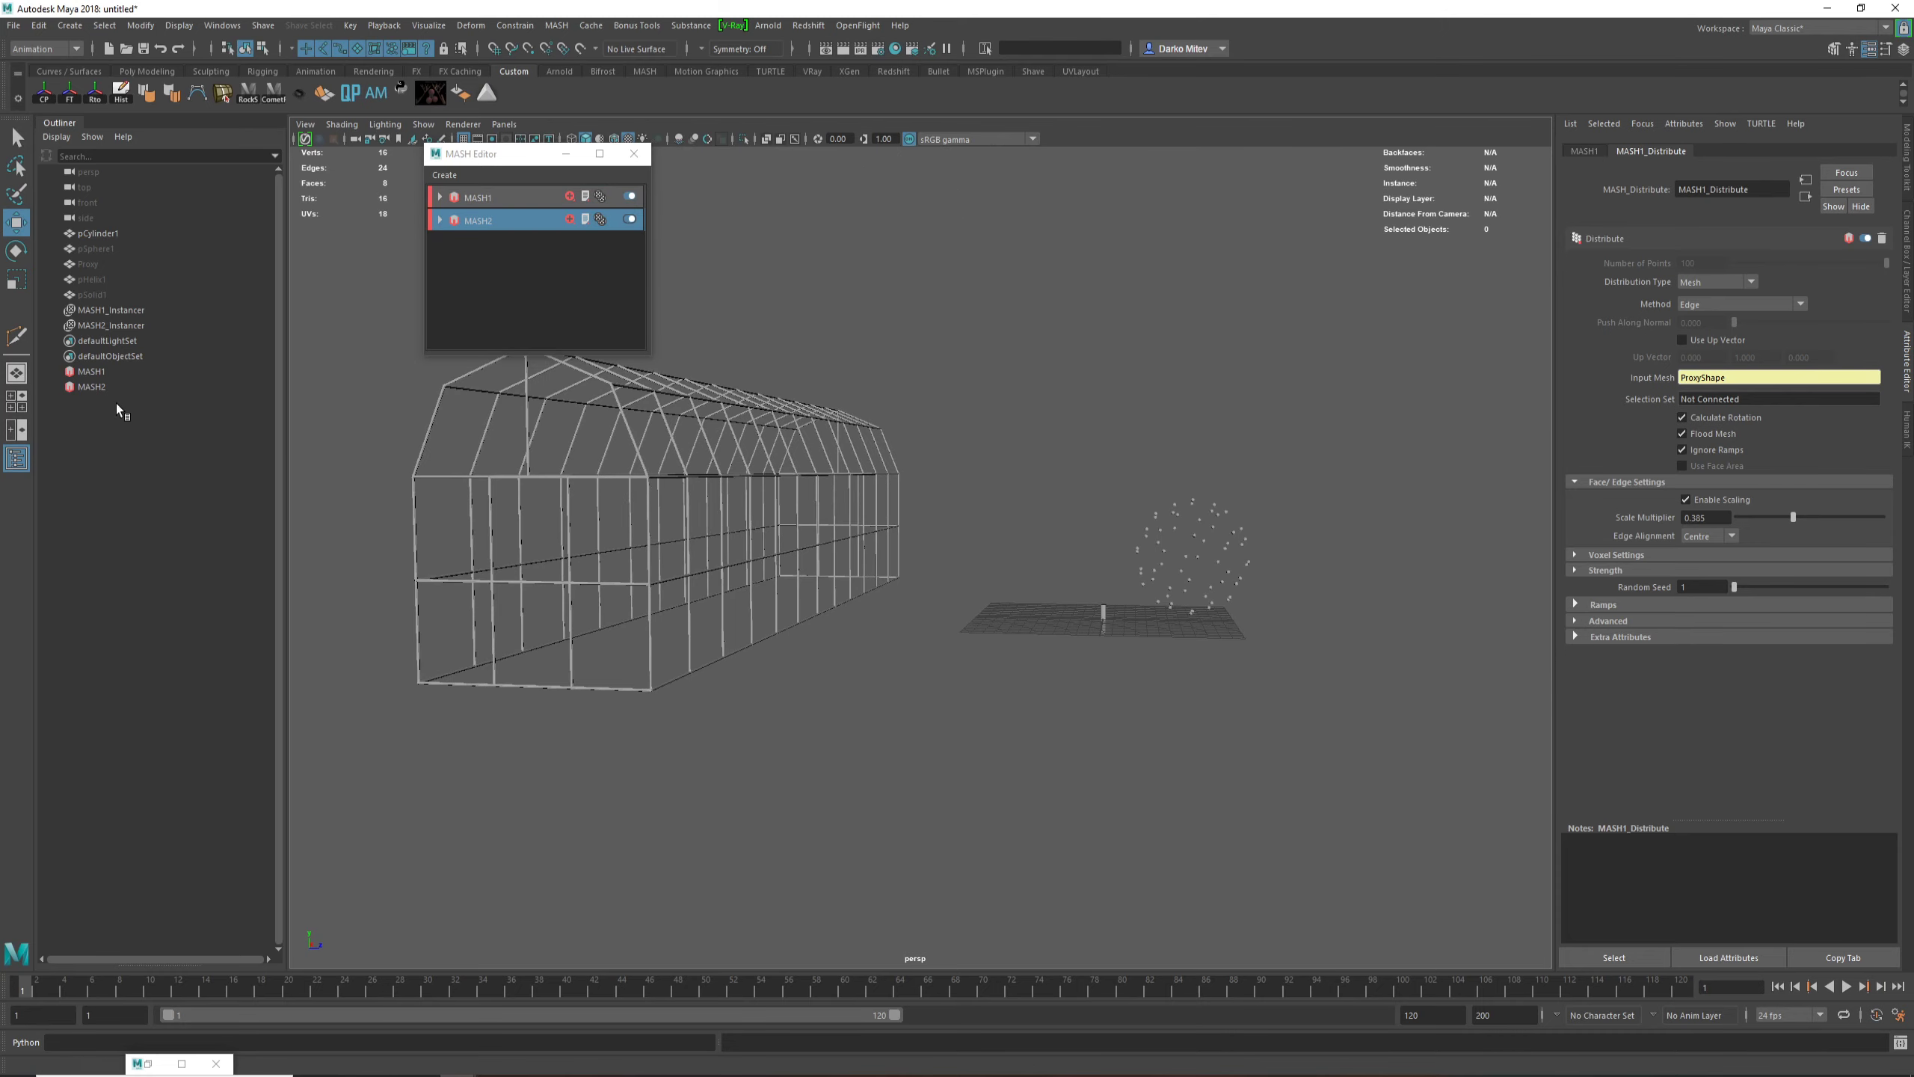
# Step: Connect the Proxy mesh as the input mesh of the MASH2 Distribute node to place spheres on its vertices
pyautogui.click(96, 387)
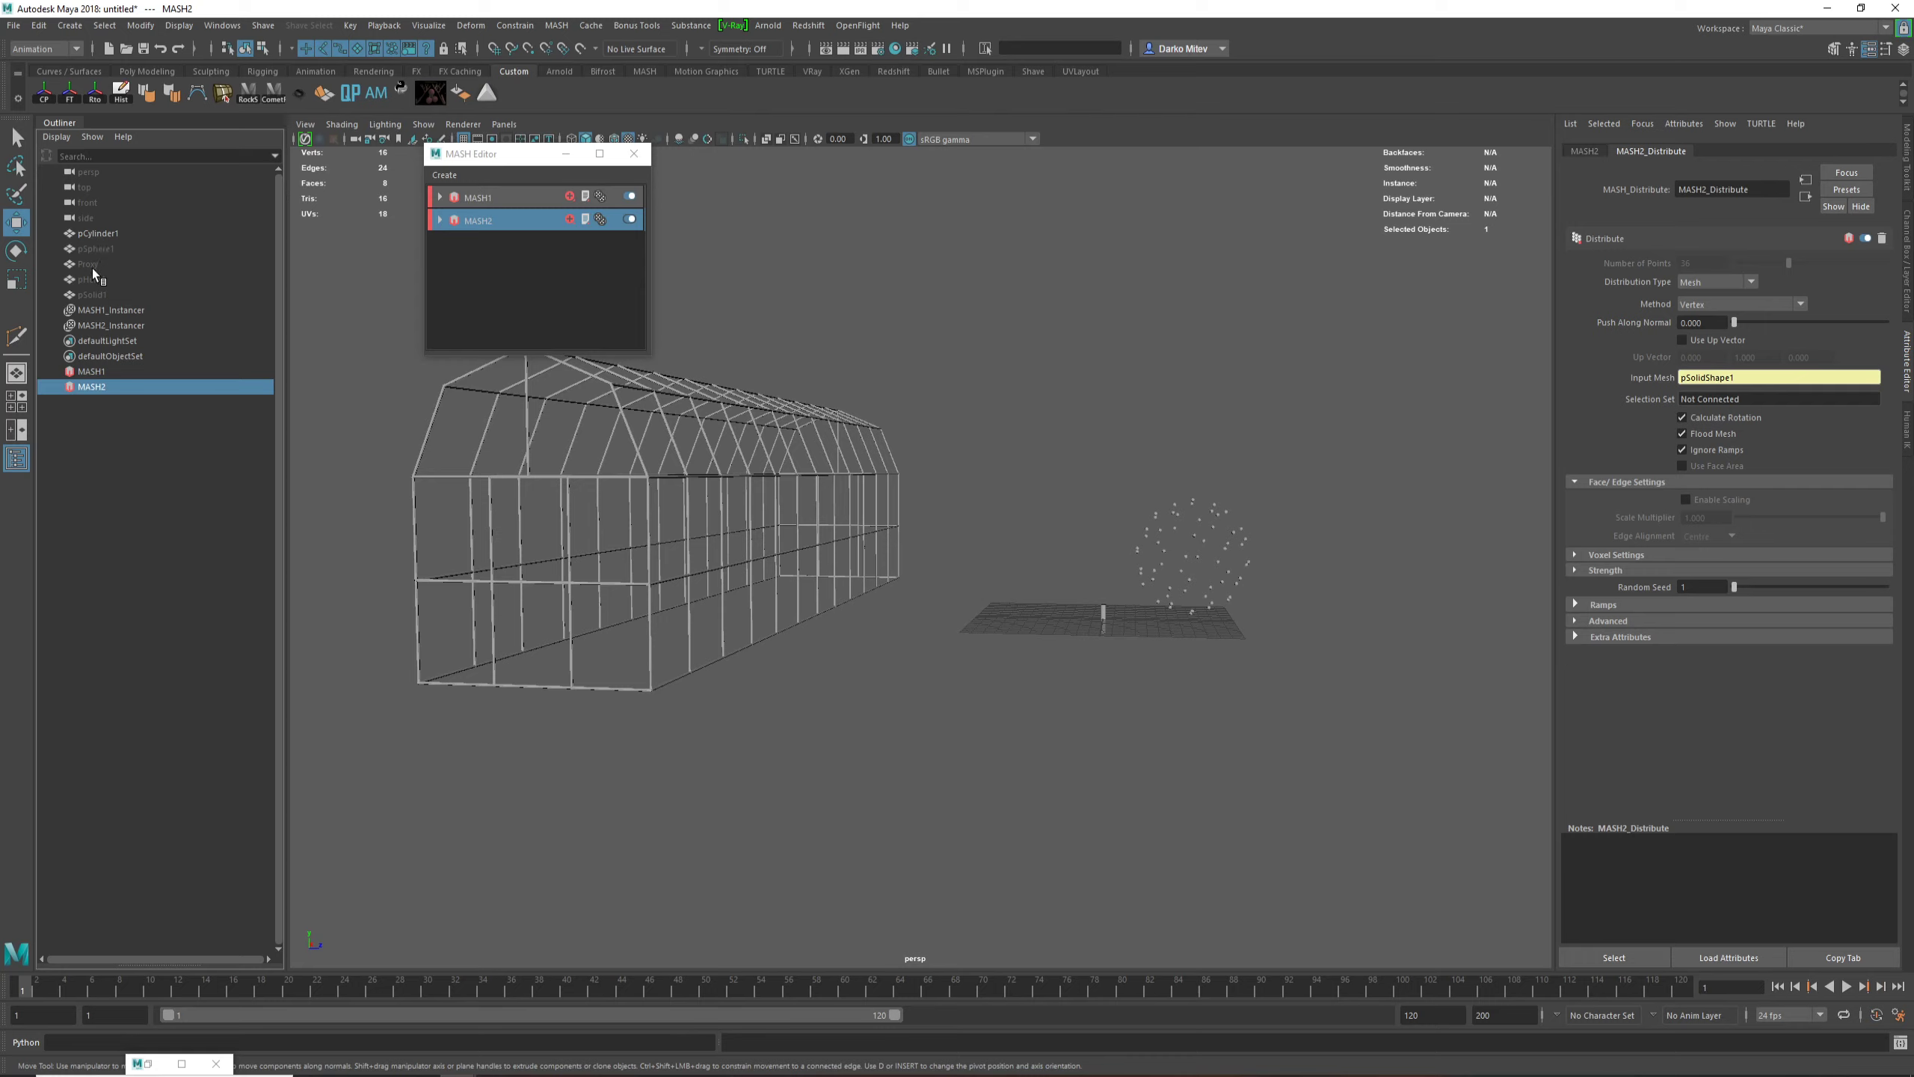
pyautogui.moveTo(89, 266); pyautogui.dragTo(1753, 393, button='middle')
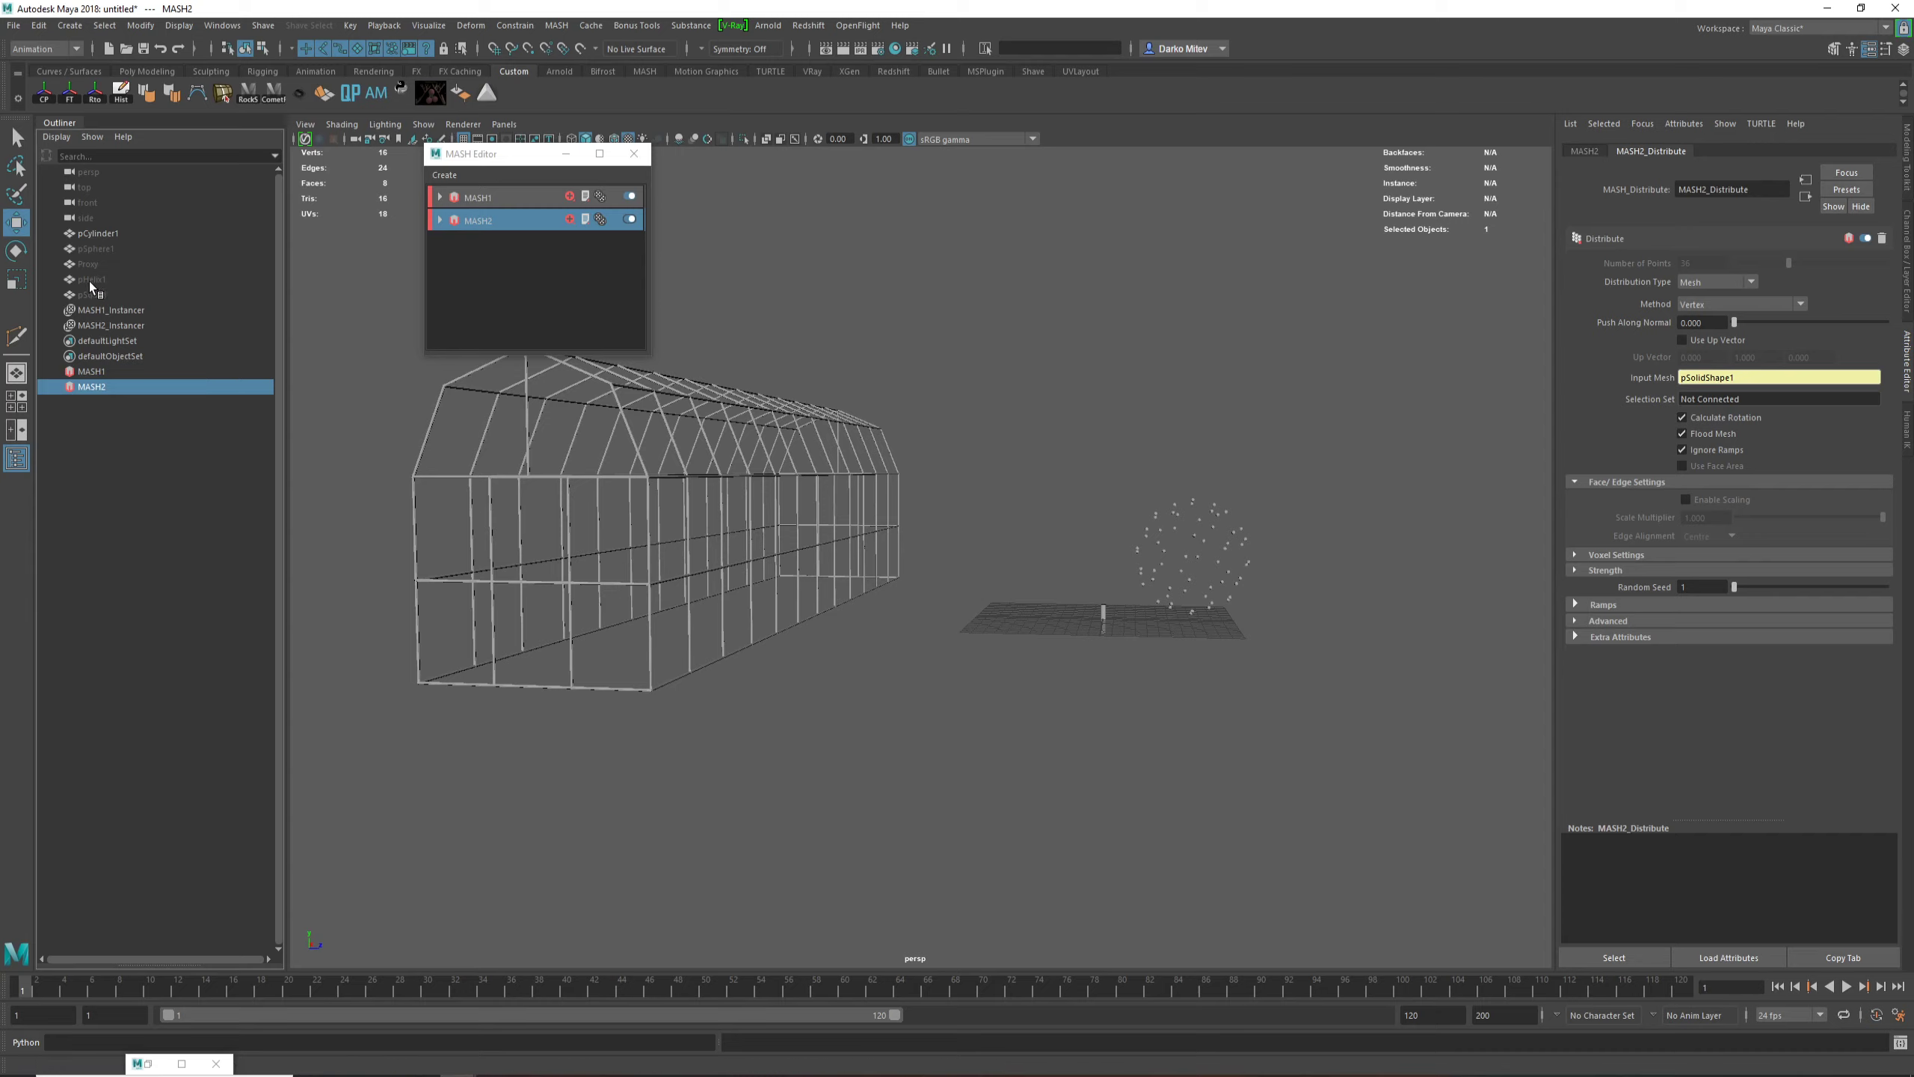
pyautogui.moveTo(89, 265); pyautogui.dragTo(1714, 379, button='middle')
# Step: Inspect the spheres at the barn framework's corner joints up close and then the complete structure
pyautogui.keyDown('alt'); pyautogui.moveTo(761, 469); pyautogui.dragTo(1061, 514, button='middle'); pyautogui.keyUp('alt')
pyautogui.keyDown('alt'); pyautogui.moveTo(845, 528); pyautogui.dragTo(915, 590, button='right'); pyautogui.keyUp('alt')
pyautogui.keyDown('alt'); pyautogui.moveTo(915, 590); pyautogui.dragTo(1085, 543); pyautogui.keyUp('alt')
pyautogui.keyDown('alt'); pyautogui.moveTo(1085, 543); pyautogui.dragTo(1124, 604, button='right'); pyautogui.keyUp('alt')
pyautogui.keyDown('alt'); pyautogui.moveTo(1123, 604); pyautogui.dragTo(1161, 718); pyautogui.keyUp('alt')
pyautogui.keyDown('alt'); pyautogui.moveTo(1161, 719); pyautogui.dragTo(1185, 689, button='right'); pyautogui.keyUp('alt')
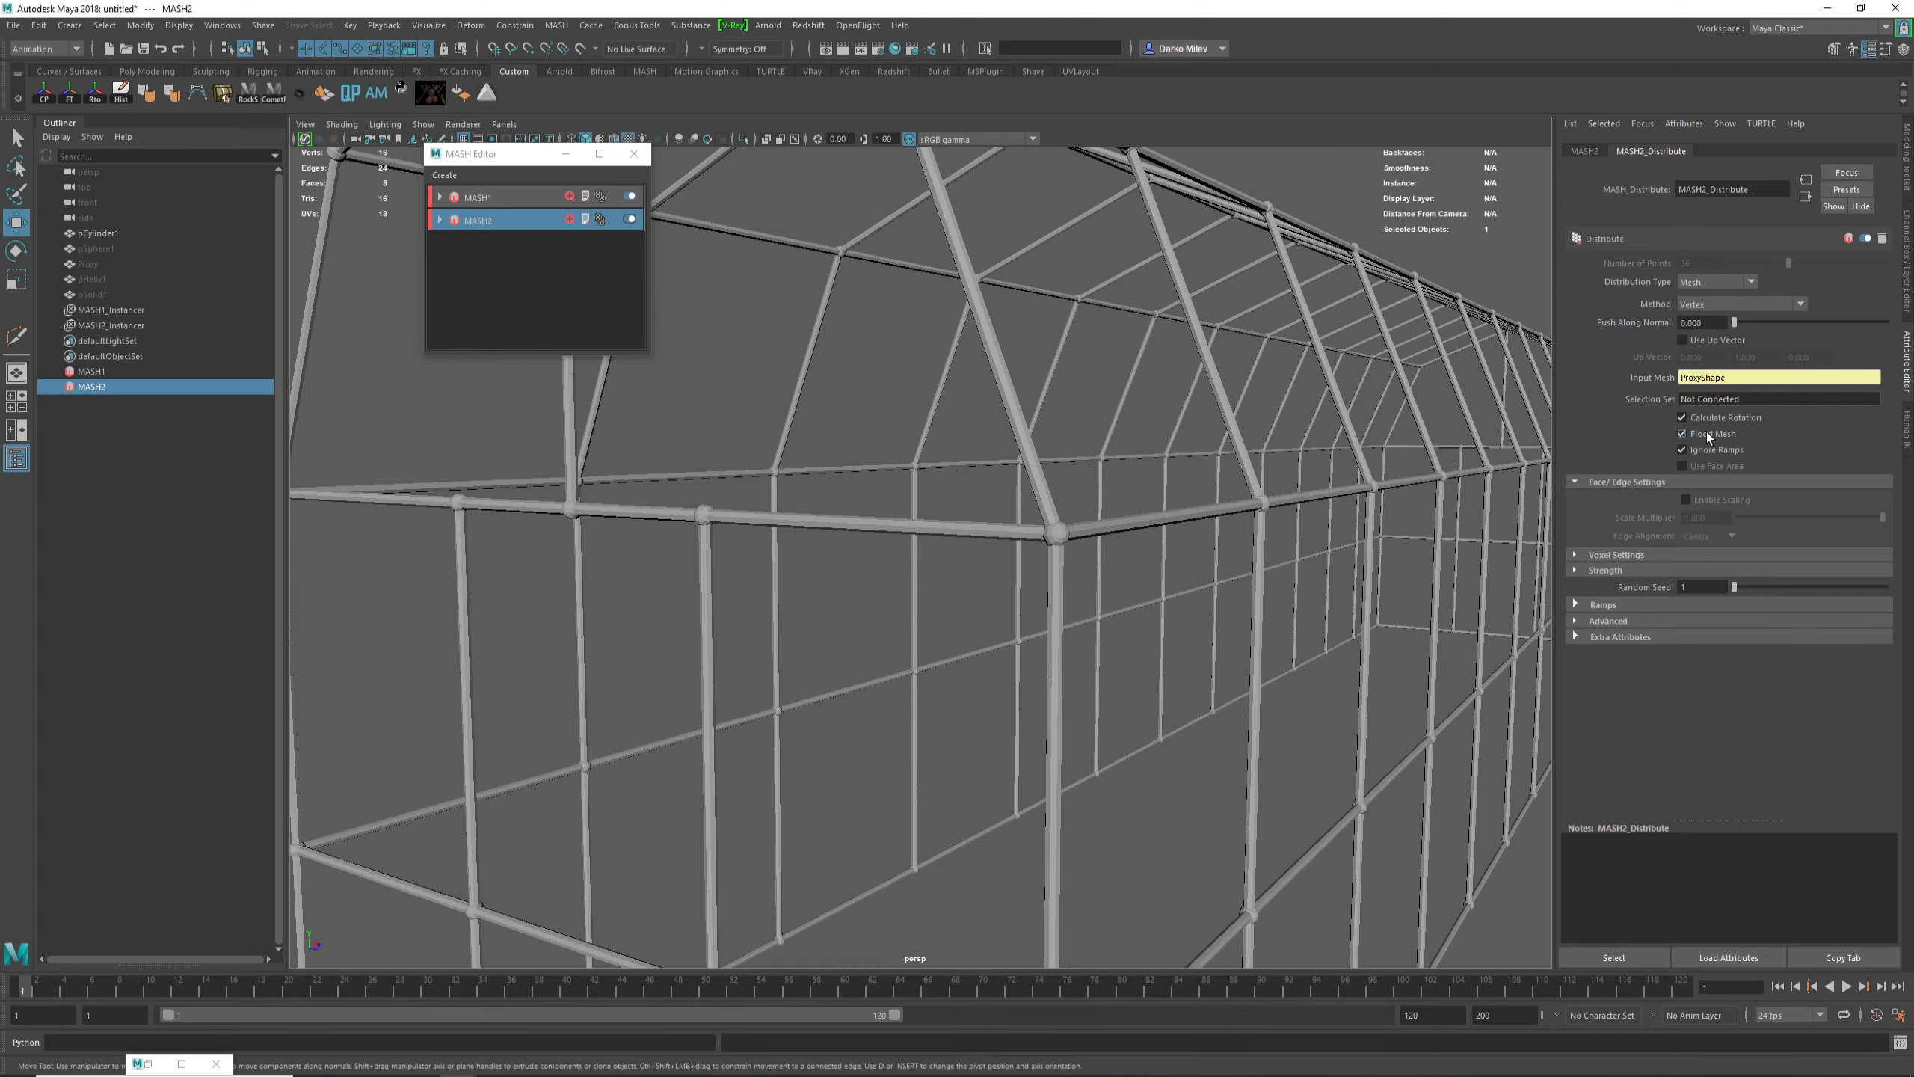
pyautogui.press('f')
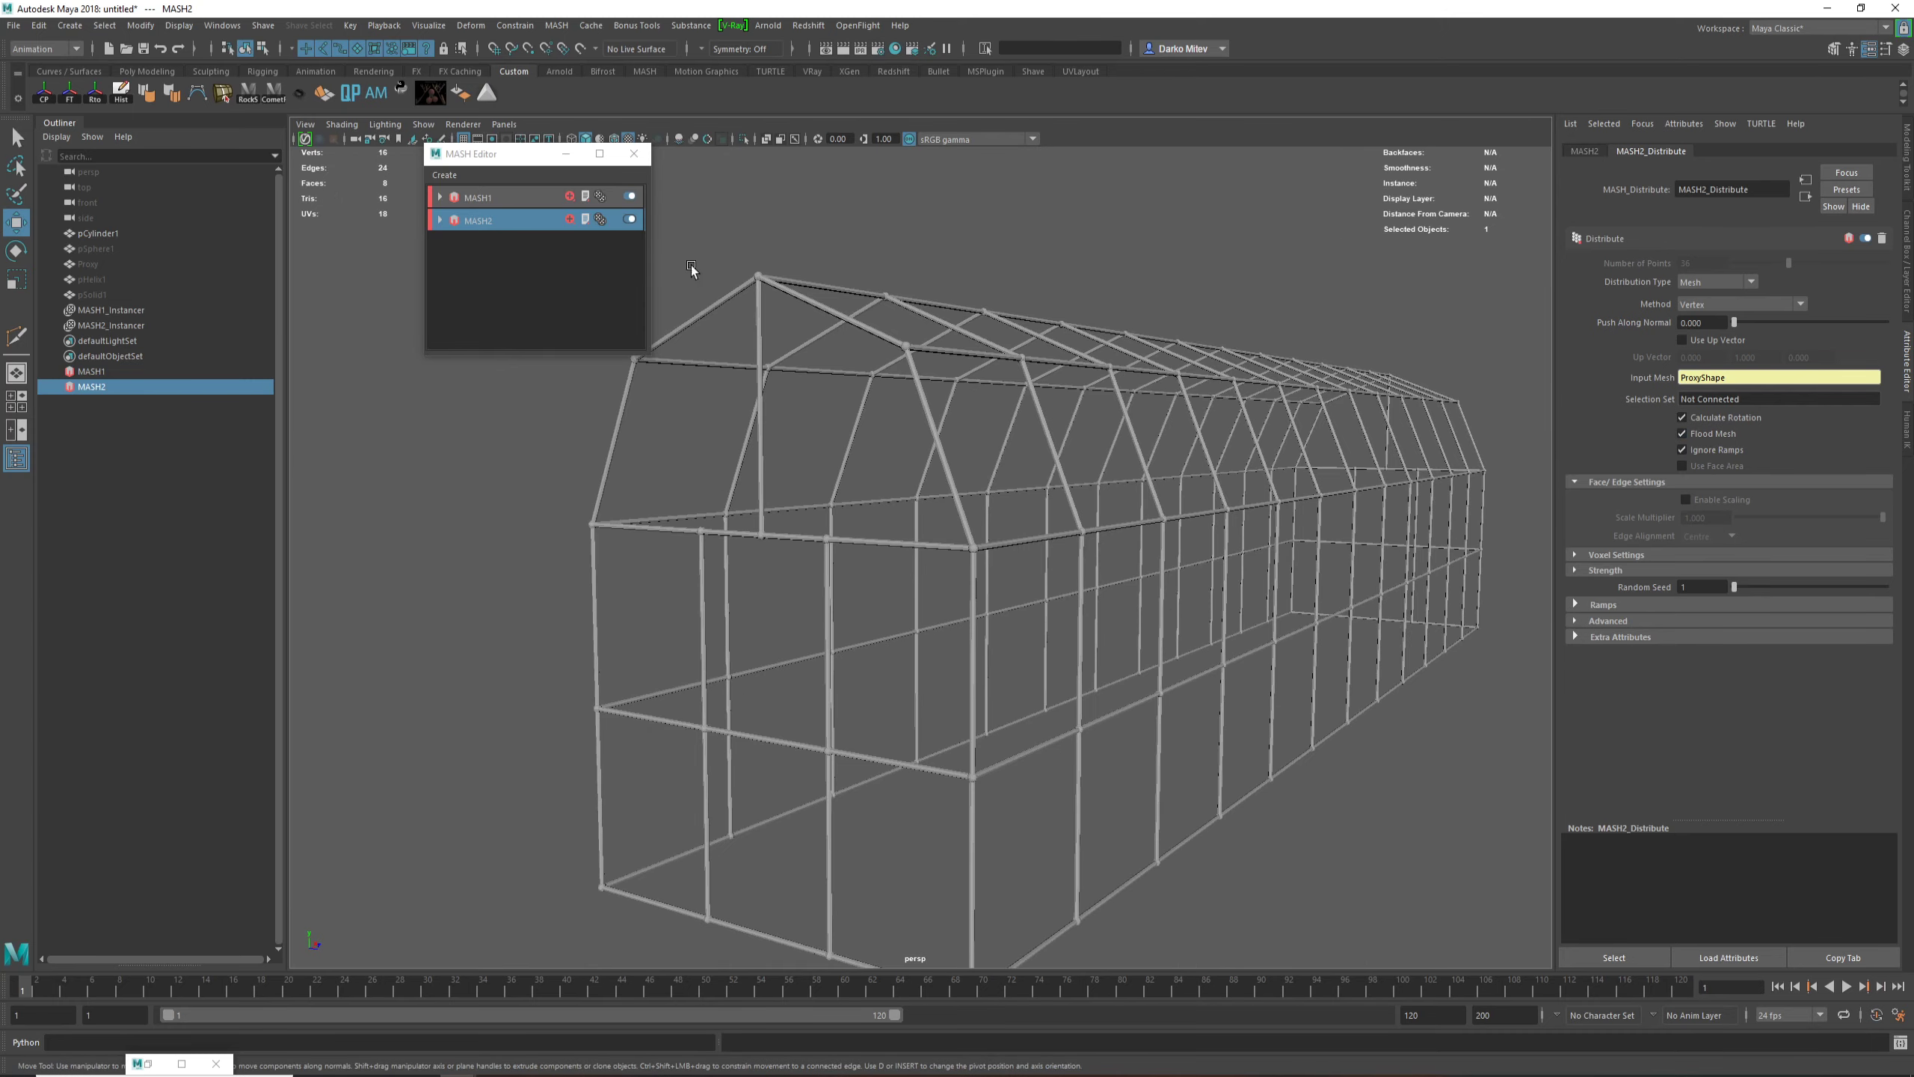
# Step: Enlarge the source sphere pSphere1 uniformly so the ball joints stand out from the struts of the barn framework
pyautogui.keyDown('alt'); pyautogui.moveTo(1006, 591); pyautogui.dragTo(759, 494); pyautogui.keyUp('alt')
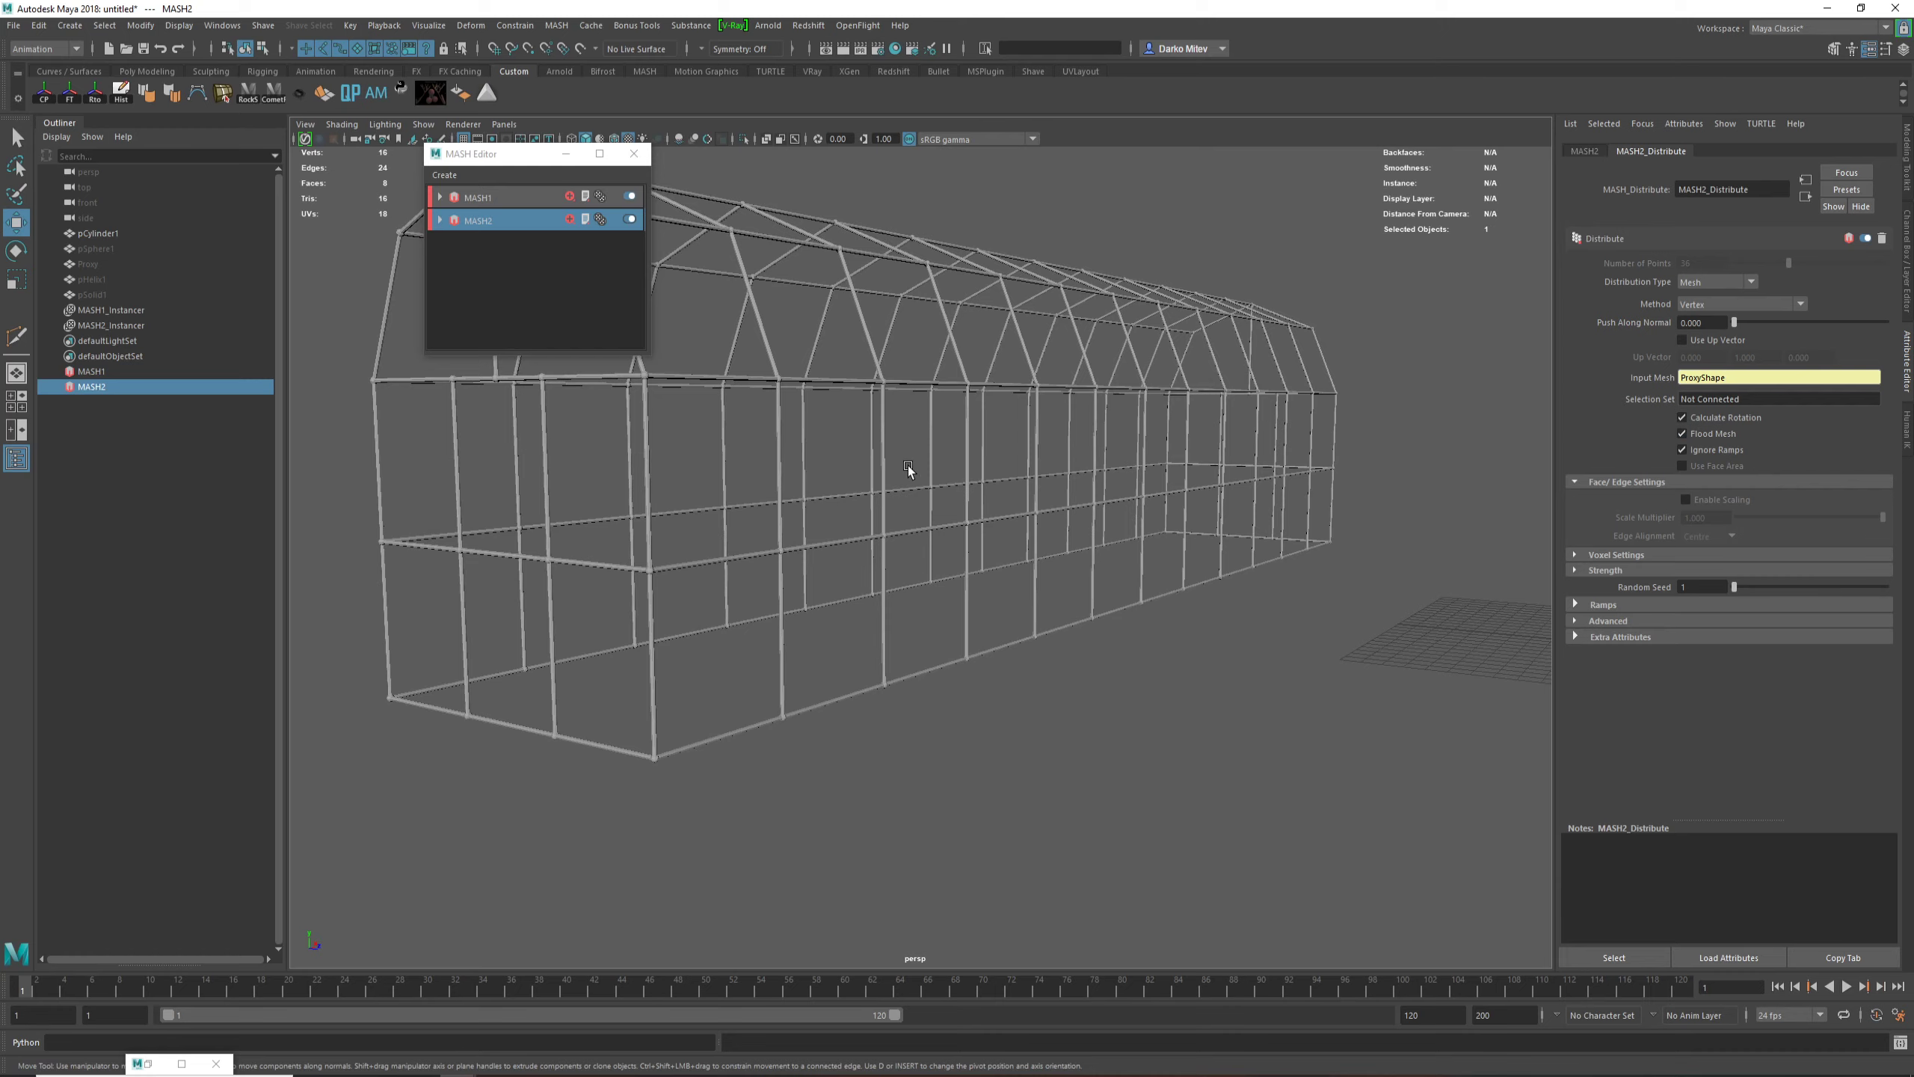
pyautogui.keyDown('alt'); pyautogui.moveTo(908, 469); pyautogui.dragTo(945, 582); pyautogui.keyUp('alt')
pyautogui.click(95, 248)
pyautogui.press('r')
pyautogui.keyDown('alt'); pyautogui.moveTo(1239, 599); pyautogui.dragTo(1059, 560); pyautogui.keyUp('alt')
pyautogui.moveTo(1267, 638)
pyautogui.mouseDown()
pyautogui.moveTo(1378, 656)
pyautogui.moveTo(1248, 661)
pyautogui.mouseUp()
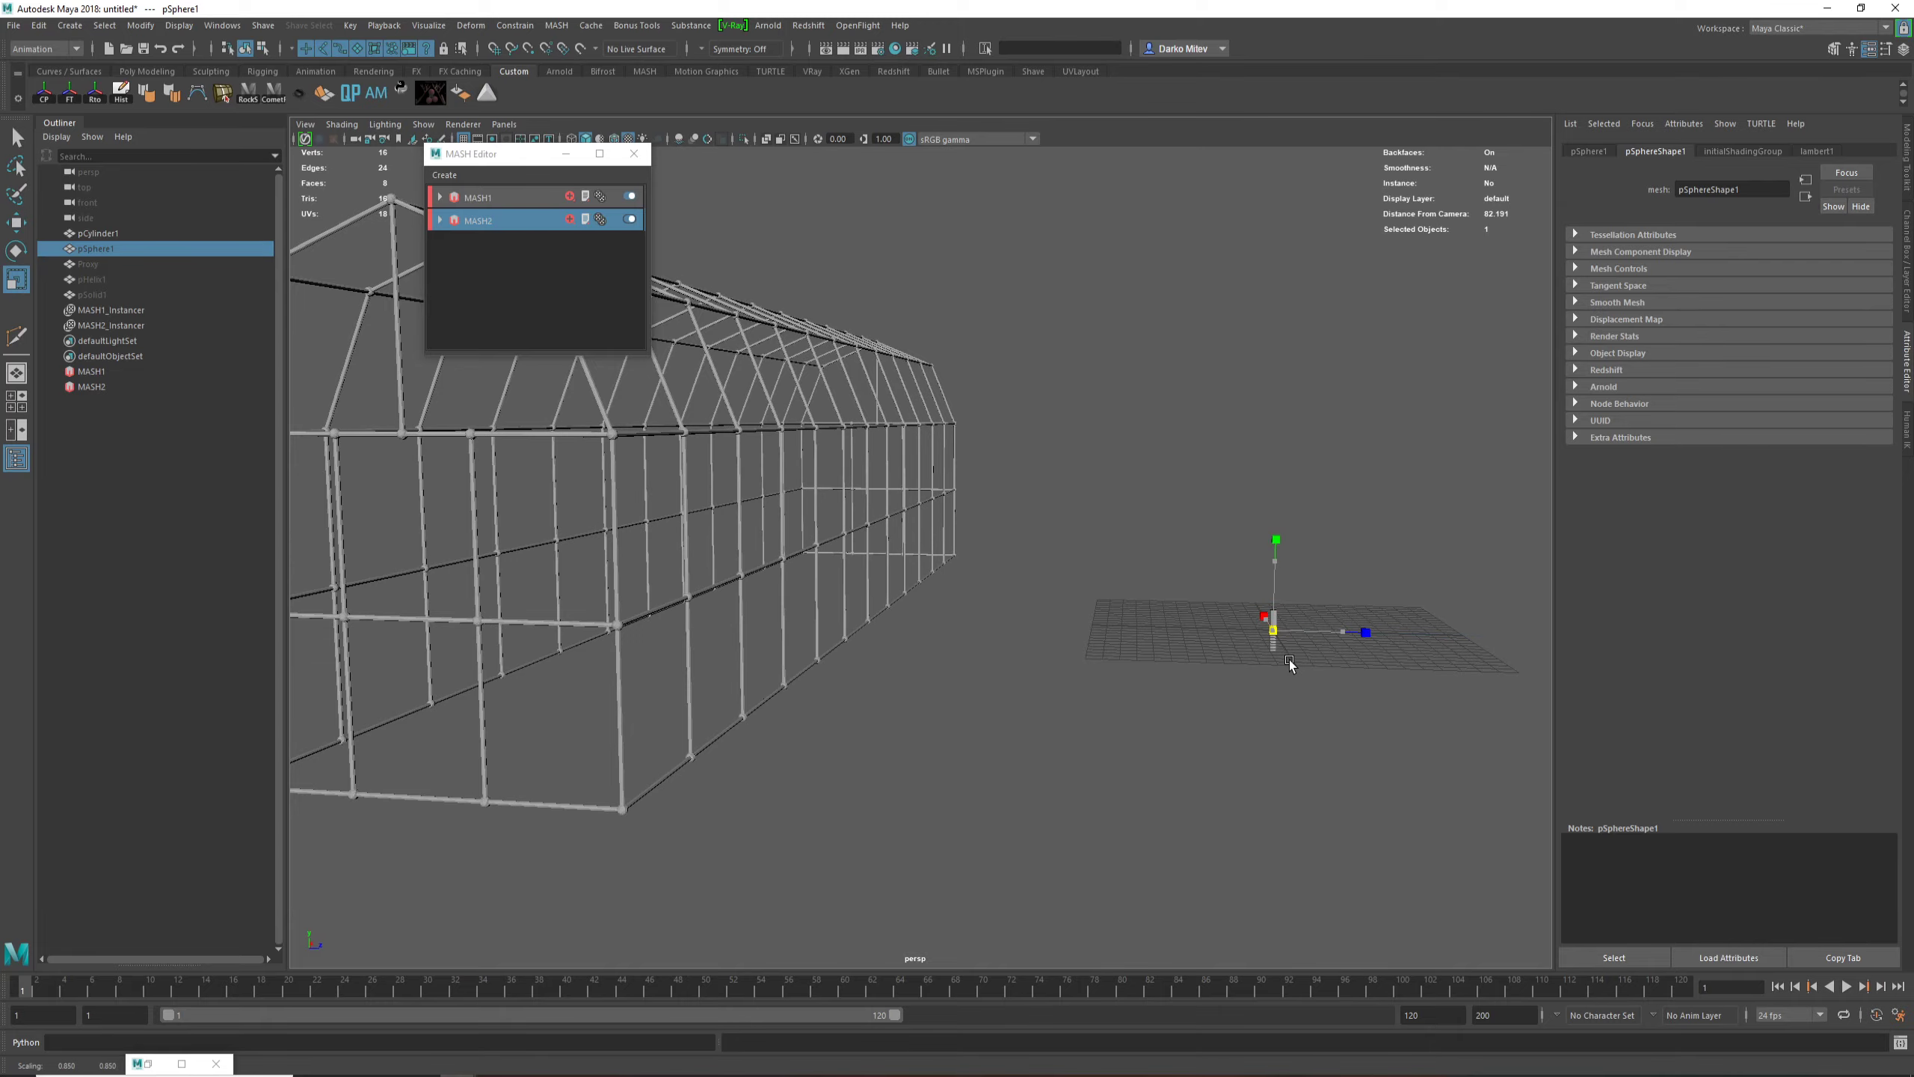
pyautogui.scroll(6, 1077, 632)
pyautogui.moveTo(1077, 631)
pyautogui.keyDown('alt'); pyautogui.mouseDown(button='right')
pyautogui.moveTo(1123, 640)
pyautogui.moveTo(1059, 604)
pyautogui.mouseUp(button='right'); pyautogui.keyUp('alt')
pyautogui.keyDown('alt'); pyautogui.moveTo(1059, 604); pyautogui.dragTo(912, 596); pyautogui.keyUp('alt')
pyautogui.keyDown('alt'); pyautogui.moveTo(913, 596); pyautogui.dragTo(1201, 610, button='middle'); pyautogui.keyUp('alt')
pyautogui.keyDown('alt'); pyautogui.moveTo(1011, 561); pyautogui.dragTo(1017, 663); pyautogui.keyUp('alt')
pyautogui.press('w')
# Step: Examine the whole barn framework with the resized ball joints
pyautogui.keyDown('alt'); pyautogui.moveTo(560, 820); pyautogui.dragTo(1253, 715); pyautogui.keyUp('alt')
pyautogui.keyDown('alt'); pyautogui.moveTo(742, 585); pyautogui.dragTo(1063, 757, button='right'); pyautogui.keyUp('alt')
pyautogui.keyDown('alt'); pyautogui.moveTo(1063, 756); pyautogui.dragTo(1084, 715, button='middle'); pyautogui.keyUp('alt')
pyautogui.keyDown('alt'); pyautogui.moveTo(1084, 715); pyautogui.dragTo(1082, 694, button='right'); pyautogui.keyUp('alt')
pyautogui.keyDown('alt'); pyautogui.moveTo(1083, 692); pyautogui.dragTo(1240, 587); pyautogui.keyUp('alt')
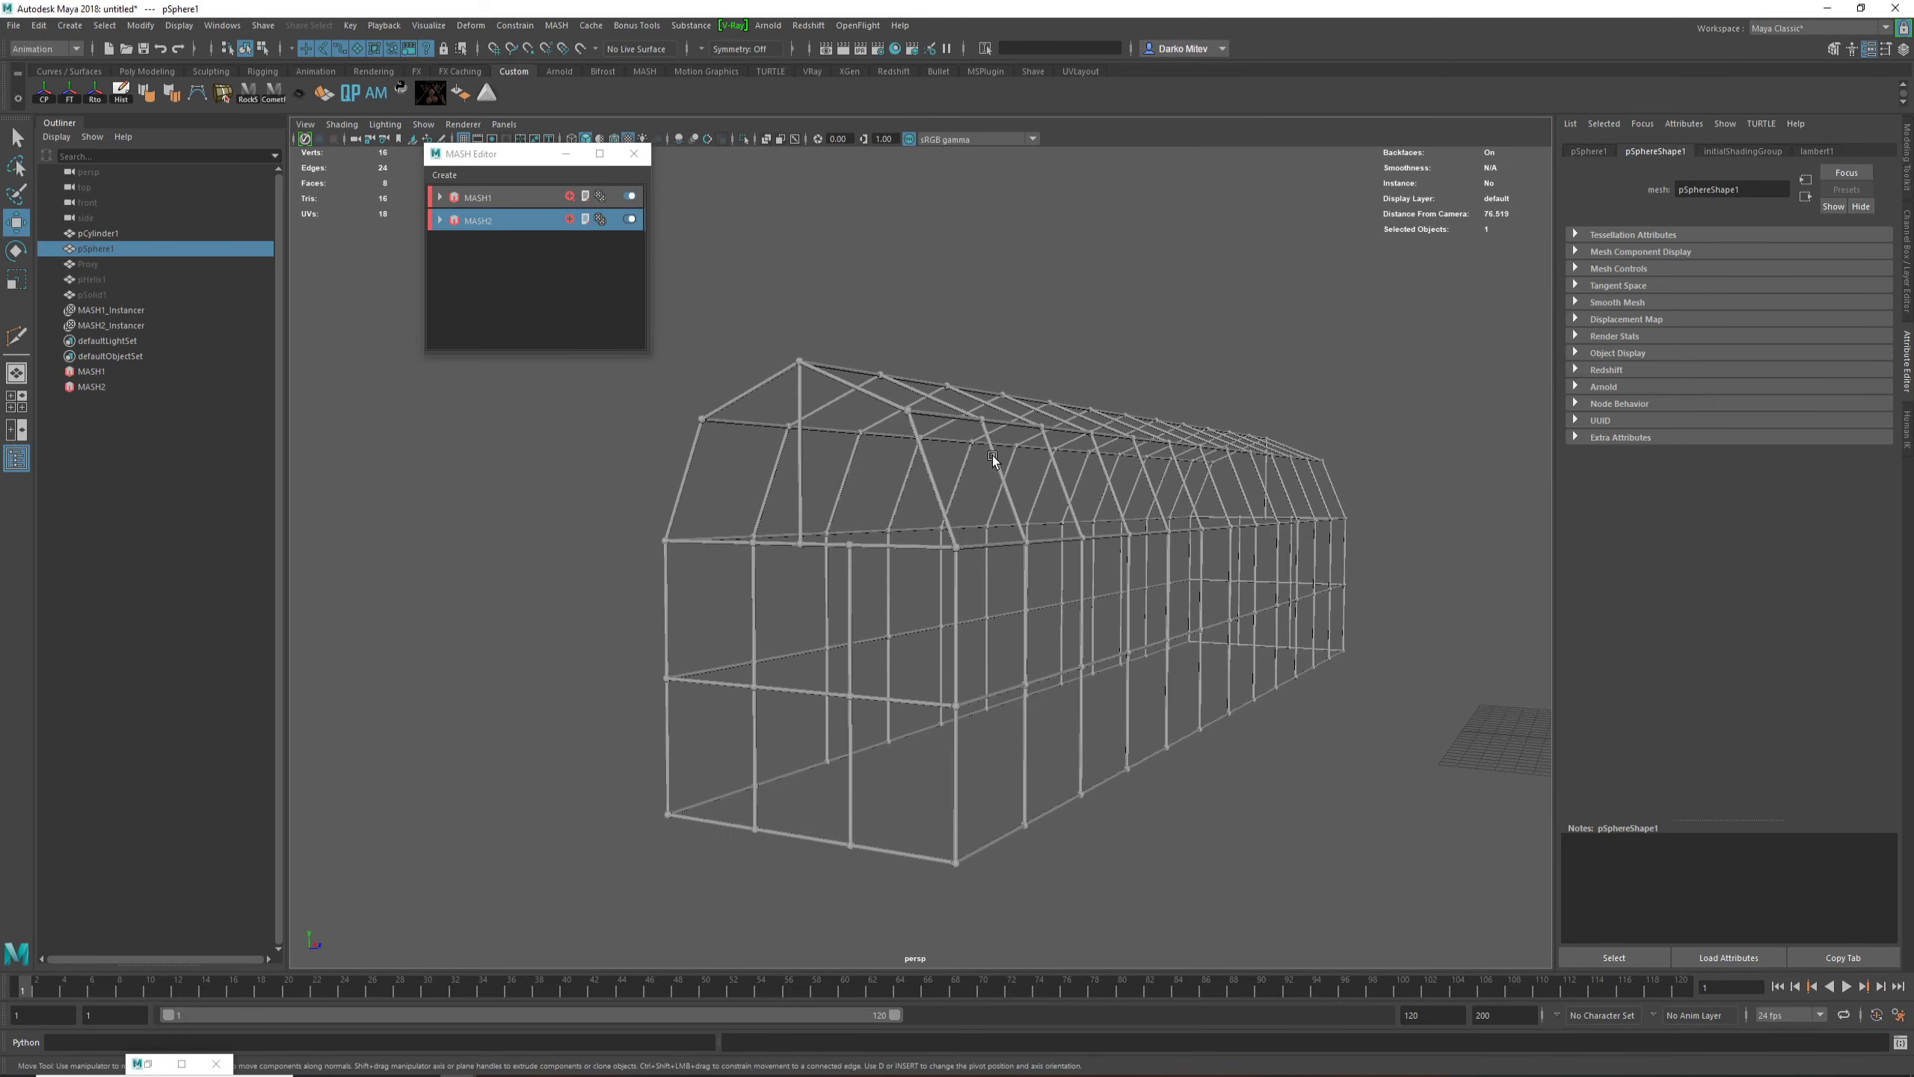
pyautogui.keyDown('alt'); pyautogui.moveTo(968, 603); pyautogui.dragTo(925, 553, button='right'); pyautogui.keyUp('alt')
pyautogui.keyDown('alt'); pyautogui.moveTo(924, 554); pyautogui.dragTo(929, 450, button='middle'); pyautogui.keyUp('alt')
pyautogui.keyDown('alt'); pyautogui.moveTo(929, 450); pyautogui.dragTo(999, 695, button='right'); pyautogui.keyUp('alt')
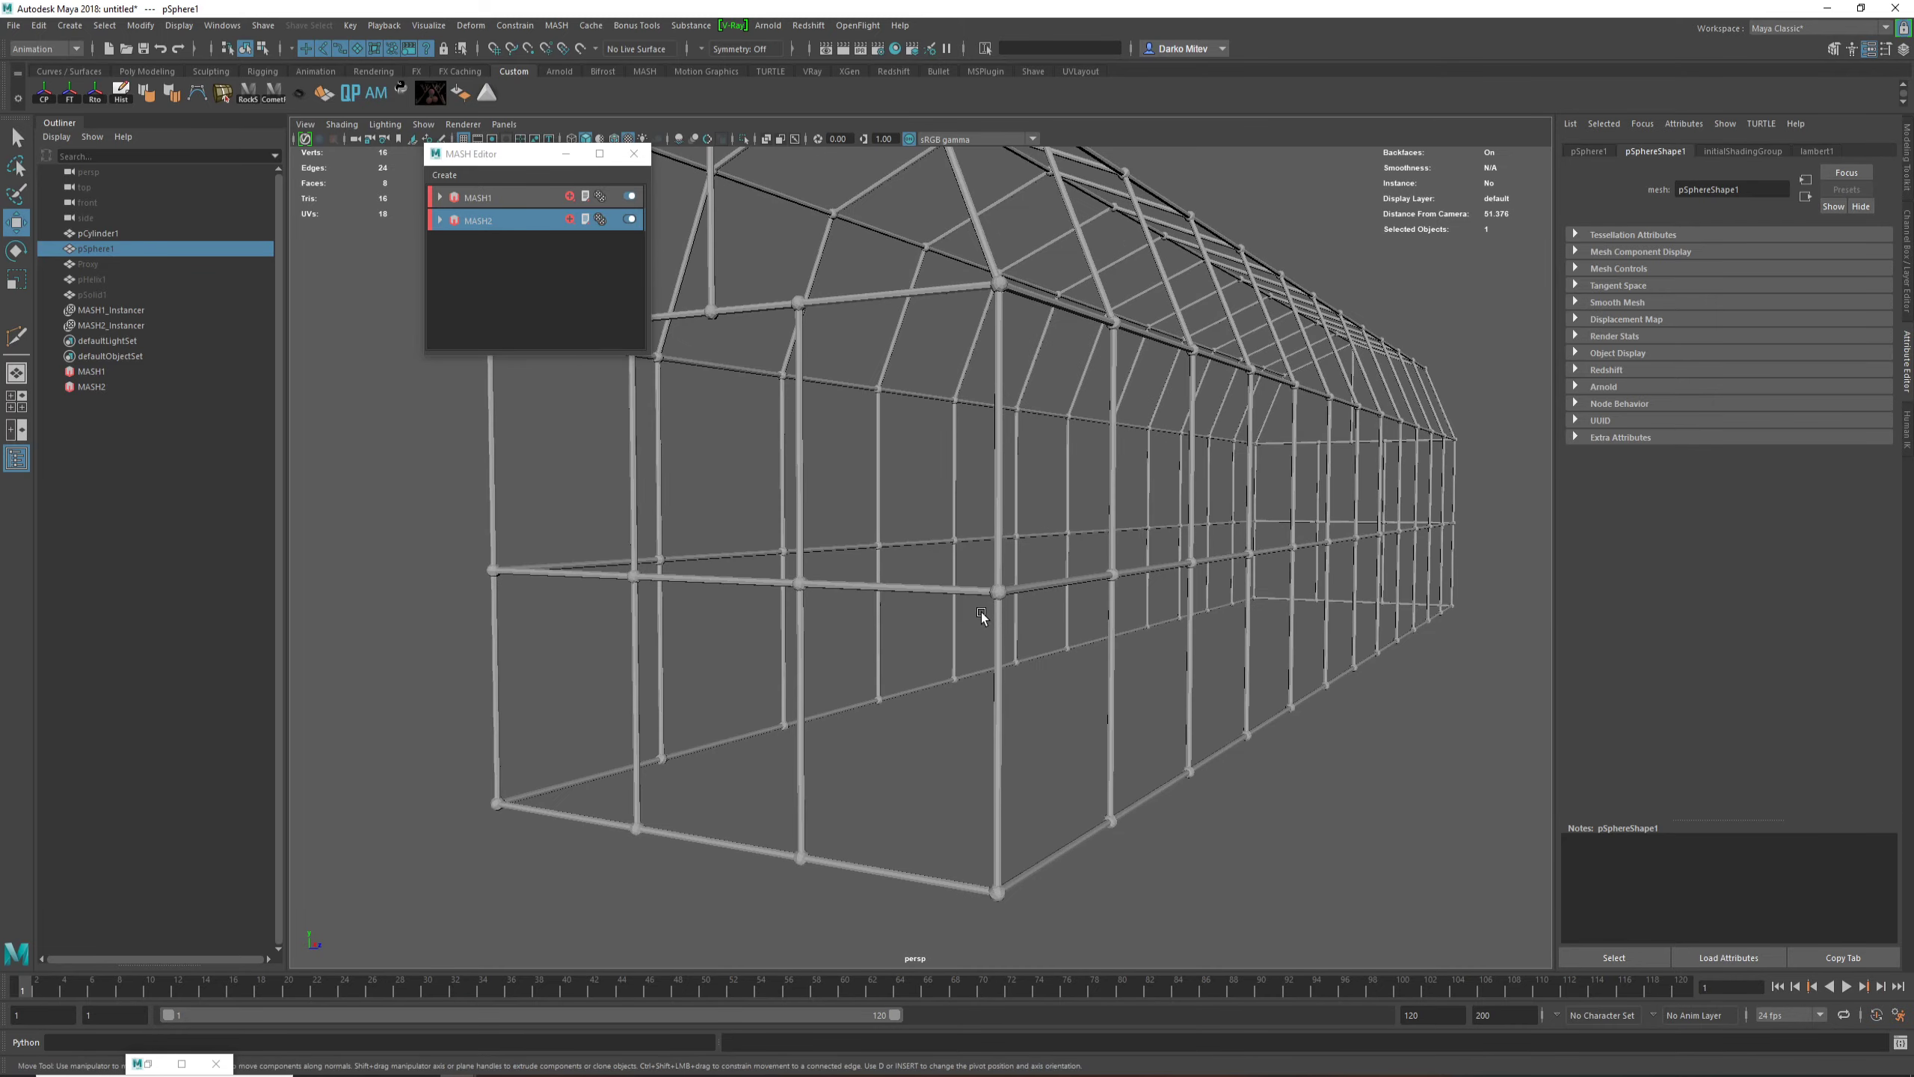
# Step: Inspect the spheres at the barn's lower corner joints up close and then the complete structure with the source objects
pyautogui.keyDown('alt'); pyautogui.moveTo(981, 616); pyautogui.dragTo(960, 445, button='right'); pyautogui.keyUp('alt')
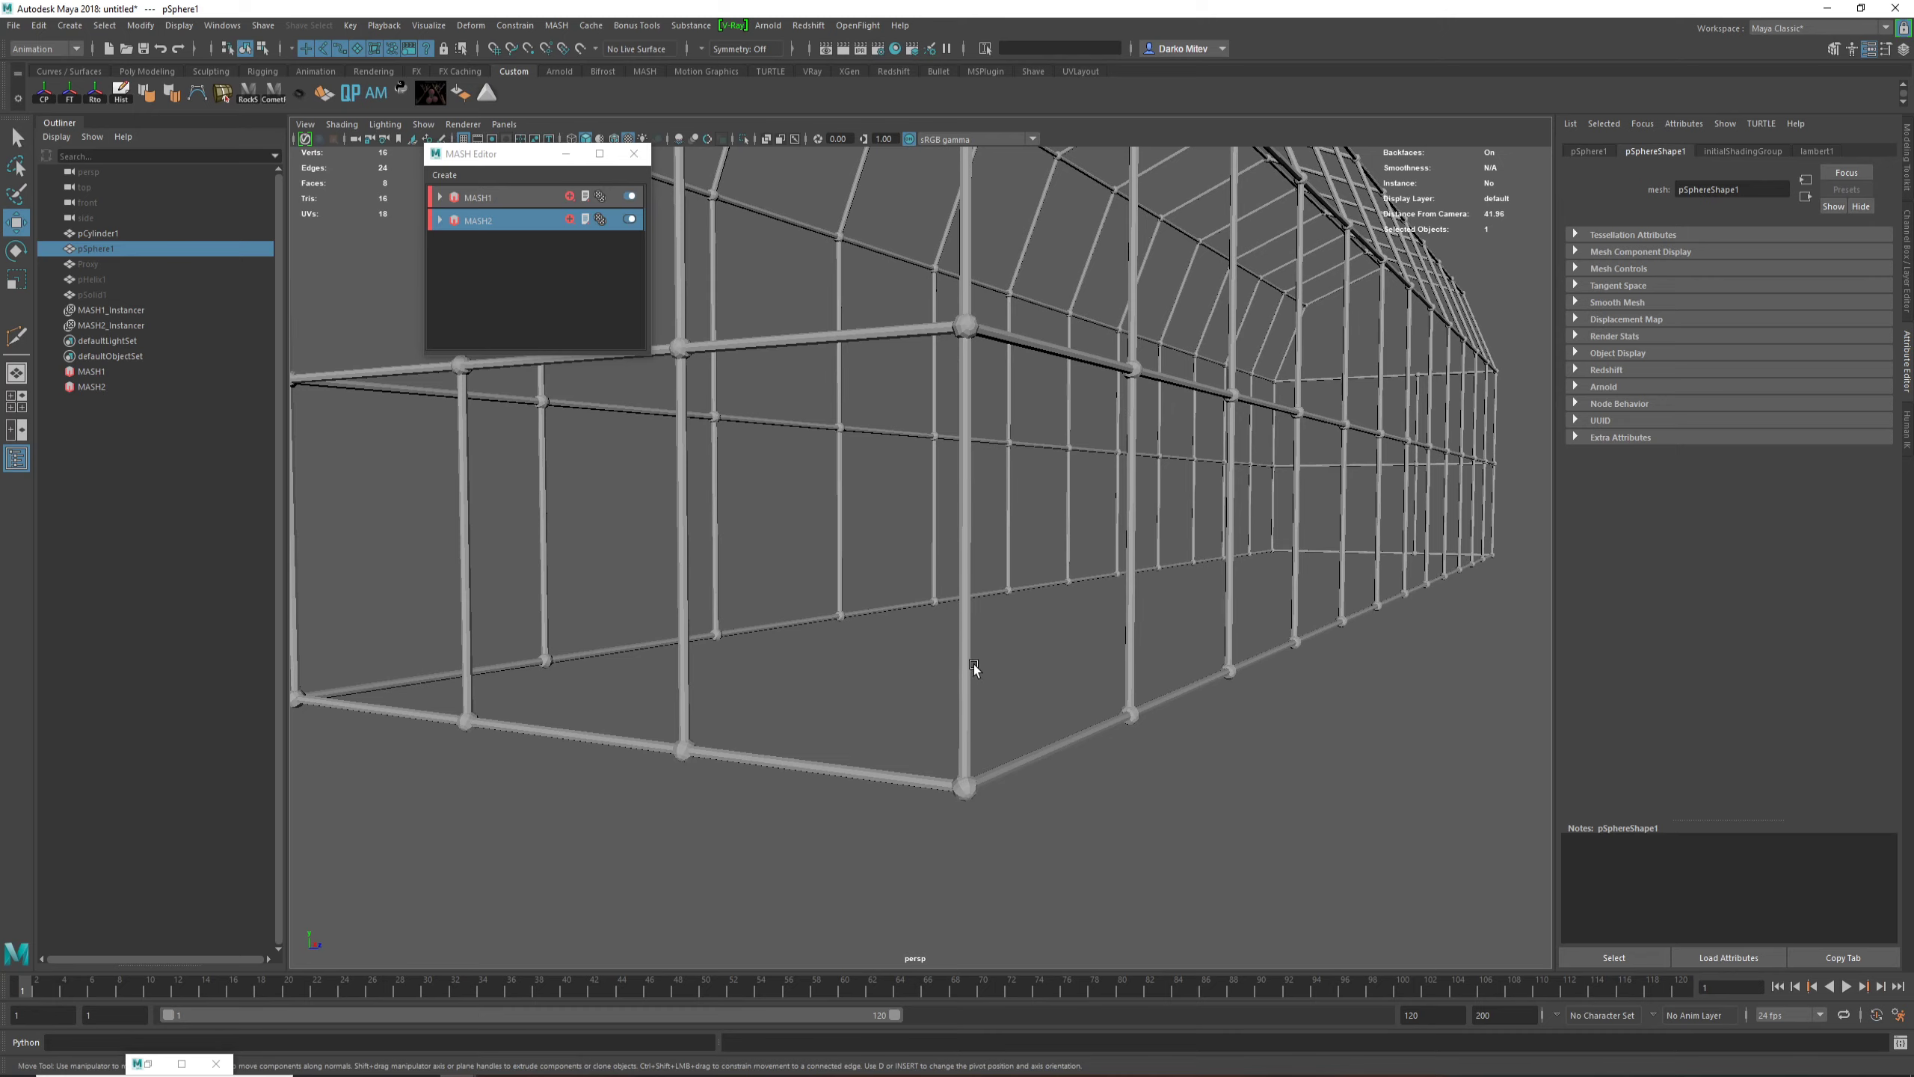
pyautogui.keyDown('alt'); pyautogui.moveTo(987, 764); pyautogui.dragTo(732, 736); pyautogui.keyUp('alt')
pyautogui.keyDown('alt'); pyautogui.moveTo(733, 735); pyautogui.dragTo(1032, 686, button='middle'); pyautogui.keyUp('alt')
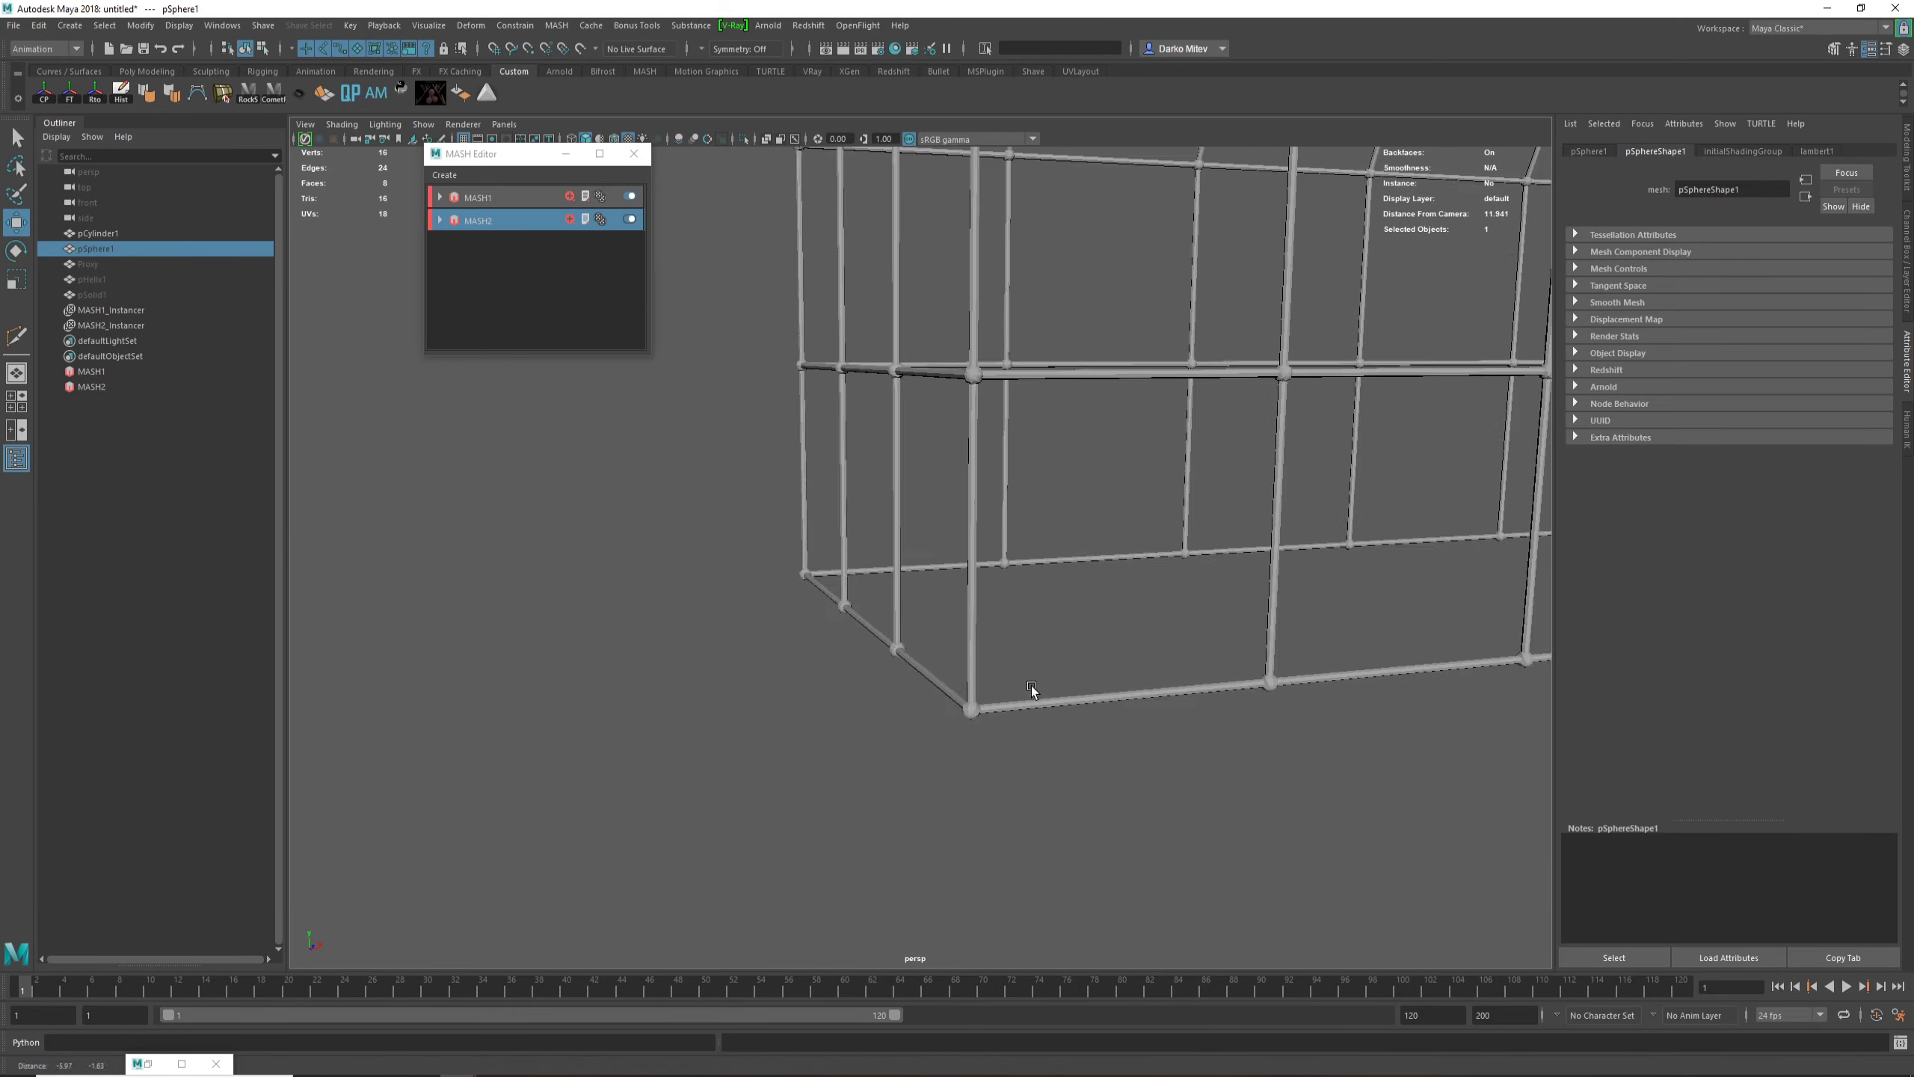
pyautogui.keyDown('alt'); pyautogui.moveTo(1032, 686); pyautogui.dragTo(1023, 781, button='right'); pyautogui.keyUp('alt')
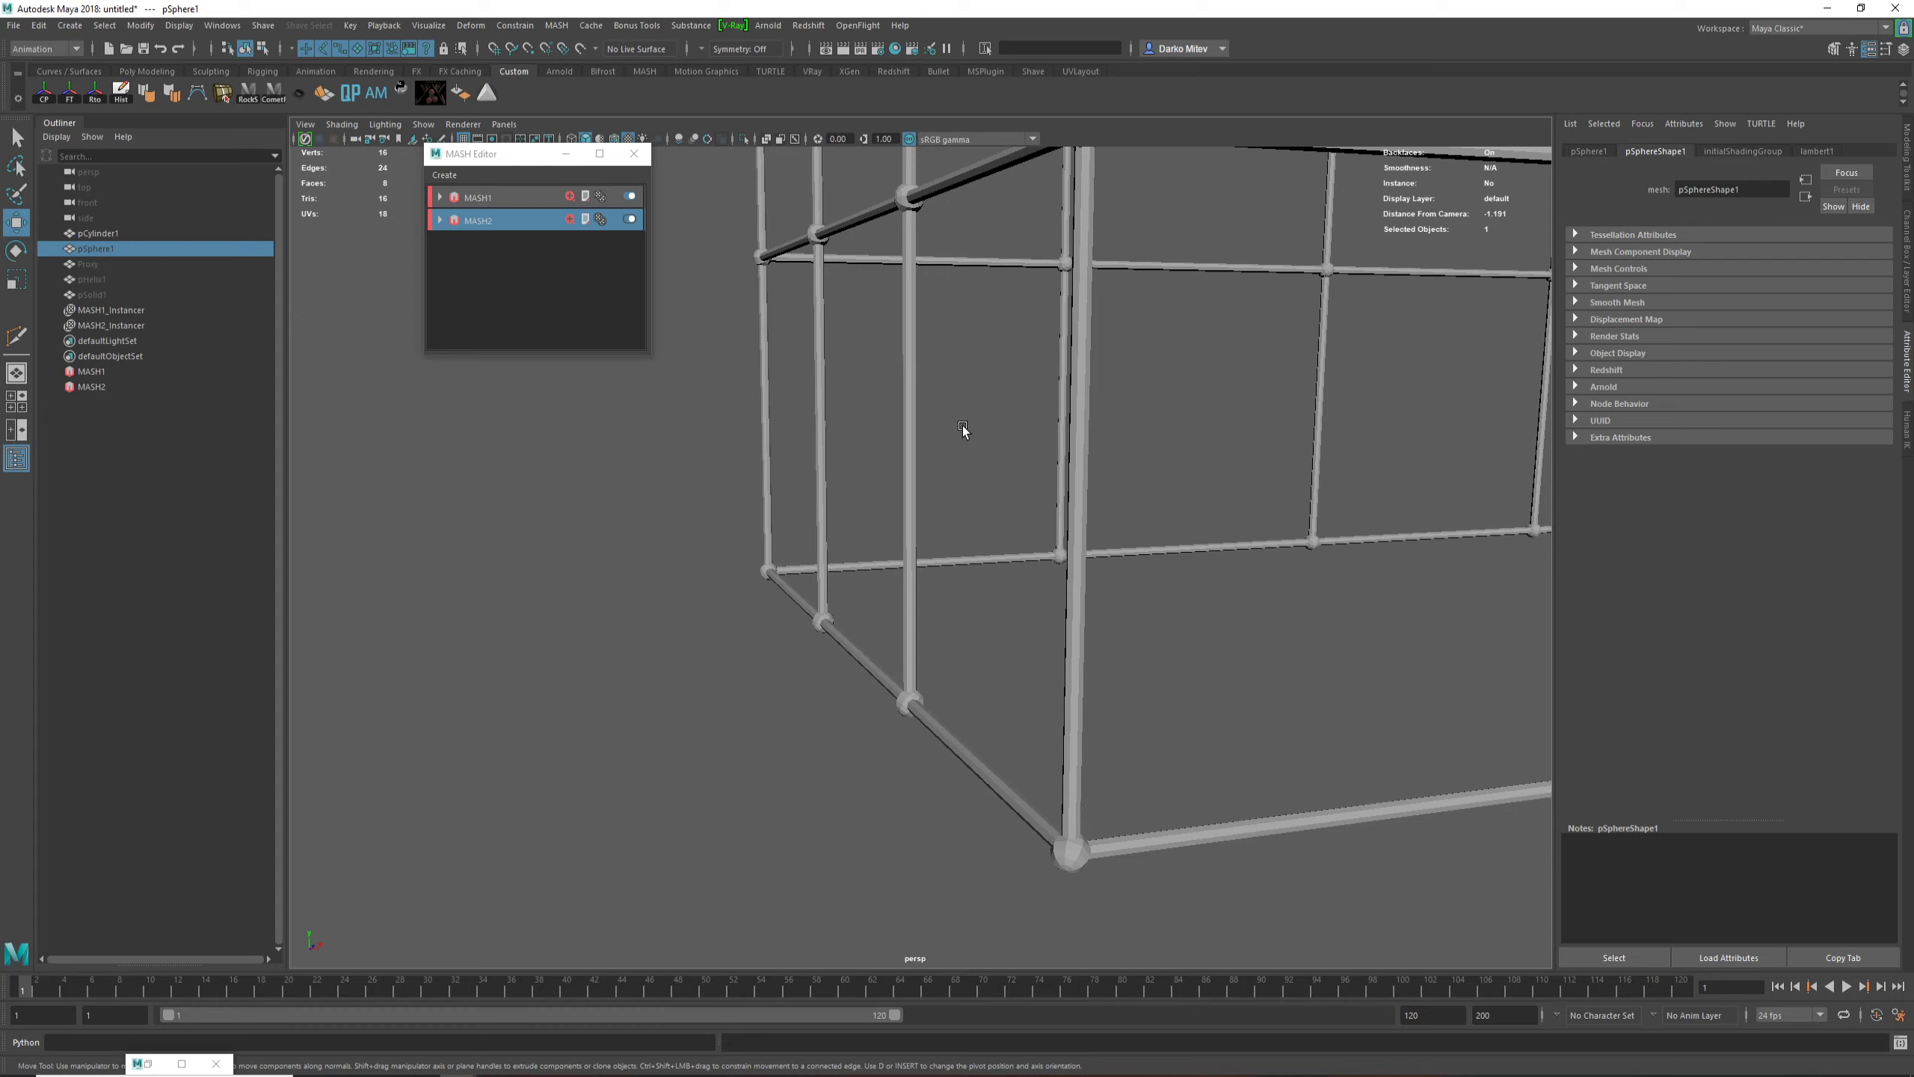
pyautogui.keyDown('alt'); pyautogui.moveTo(1038, 604); pyautogui.dragTo(961, 386, button='right'); pyautogui.keyUp('alt')
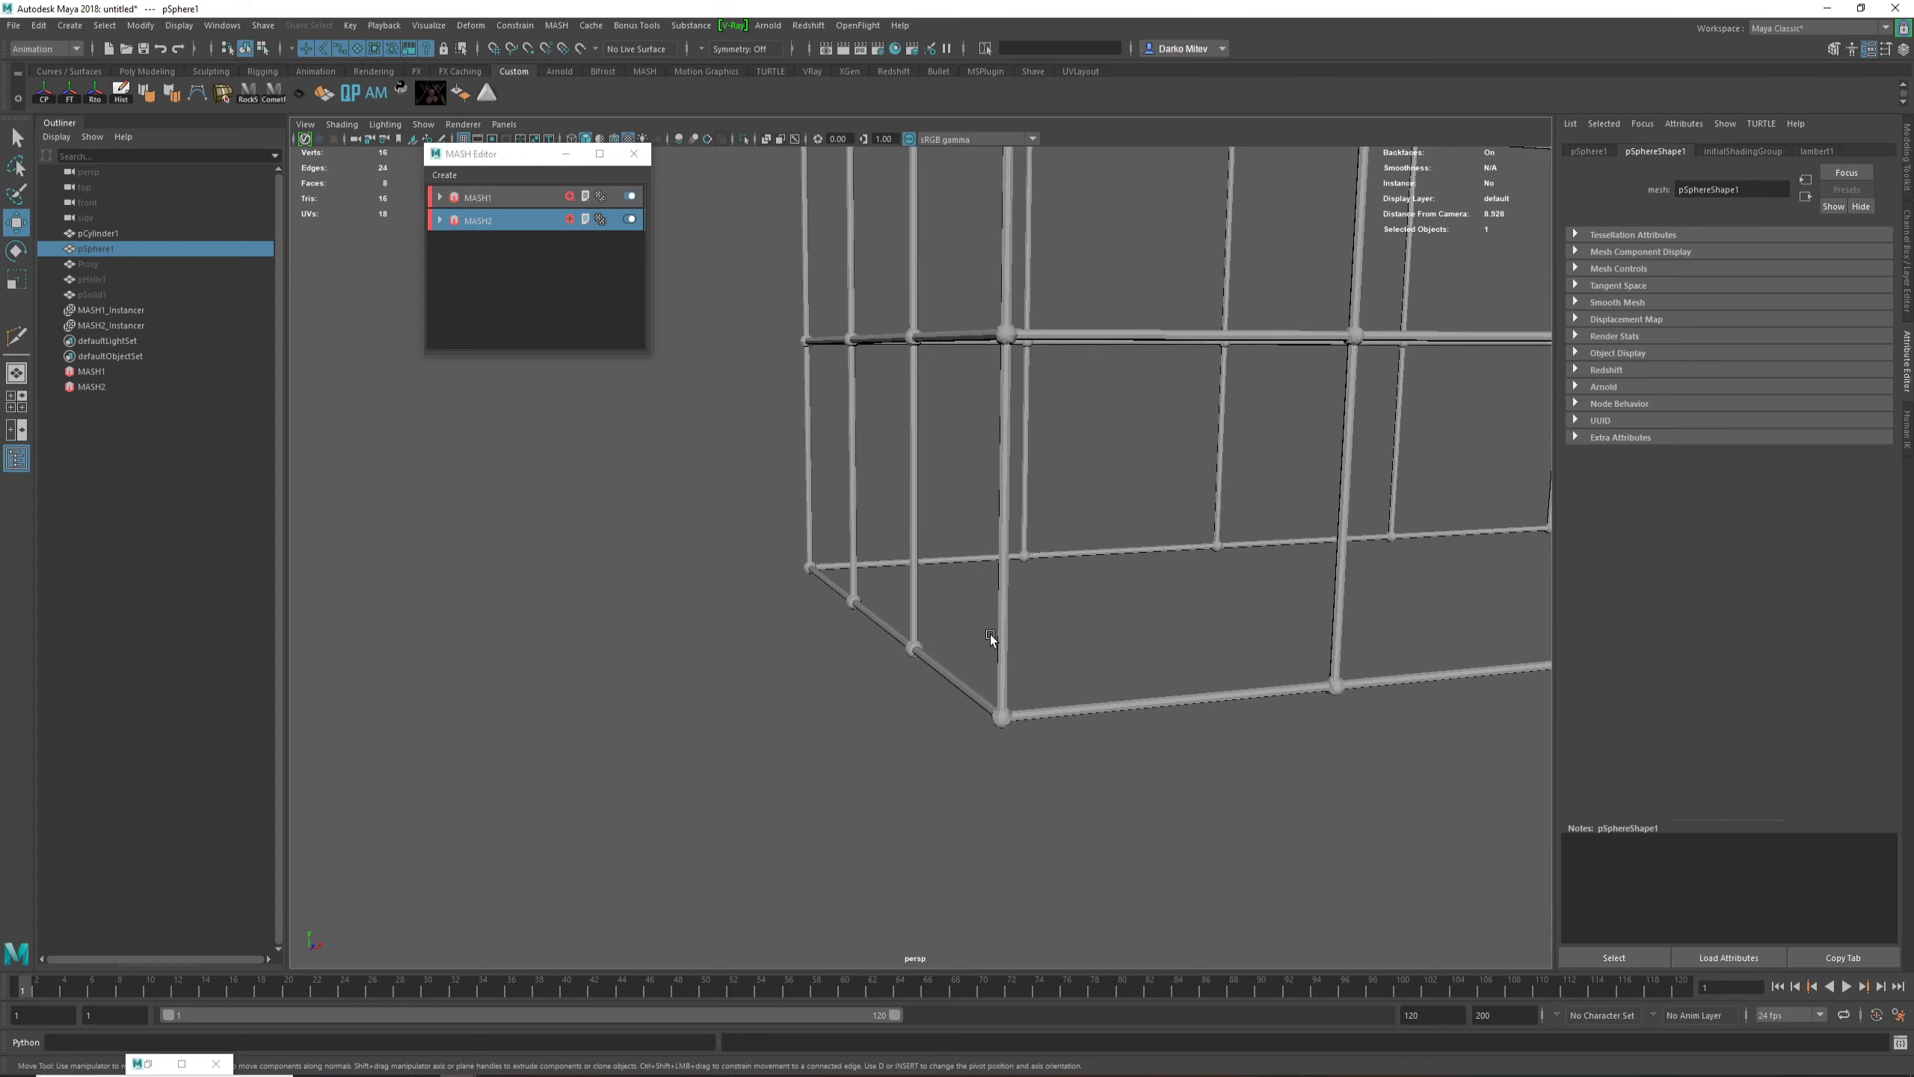
pyautogui.keyDown('alt'); pyautogui.moveTo(990, 635); pyautogui.dragTo(975, 481, button='right'); pyautogui.keyUp('alt')
pyautogui.keyDown('alt'); pyautogui.moveTo(1014, 615); pyautogui.dragTo(972, 558, button='right'); pyautogui.keyUp('alt')
pyautogui.keyDown('alt'); pyautogui.moveTo(1055, 610); pyautogui.dragTo(893, 577, button='middle'); pyautogui.keyUp('alt')
pyautogui.keyDown('alt'); pyautogui.moveTo(1492, 652); pyautogui.dragTo(1130, 626, button='right'); pyautogui.keyUp('alt')
pyautogui.keyDown('alt'); pyautogui.moveTo(1093, 623); pyautogui.dragTo(1085, 698, button='middle'); pyautogui.keyUp('alt')
pyautogui.keyDown('alt'); pyautogui.moveTo(1085, 687); pyautogui.dragTo(1022, 688); pyautogui.keyUp('alt')
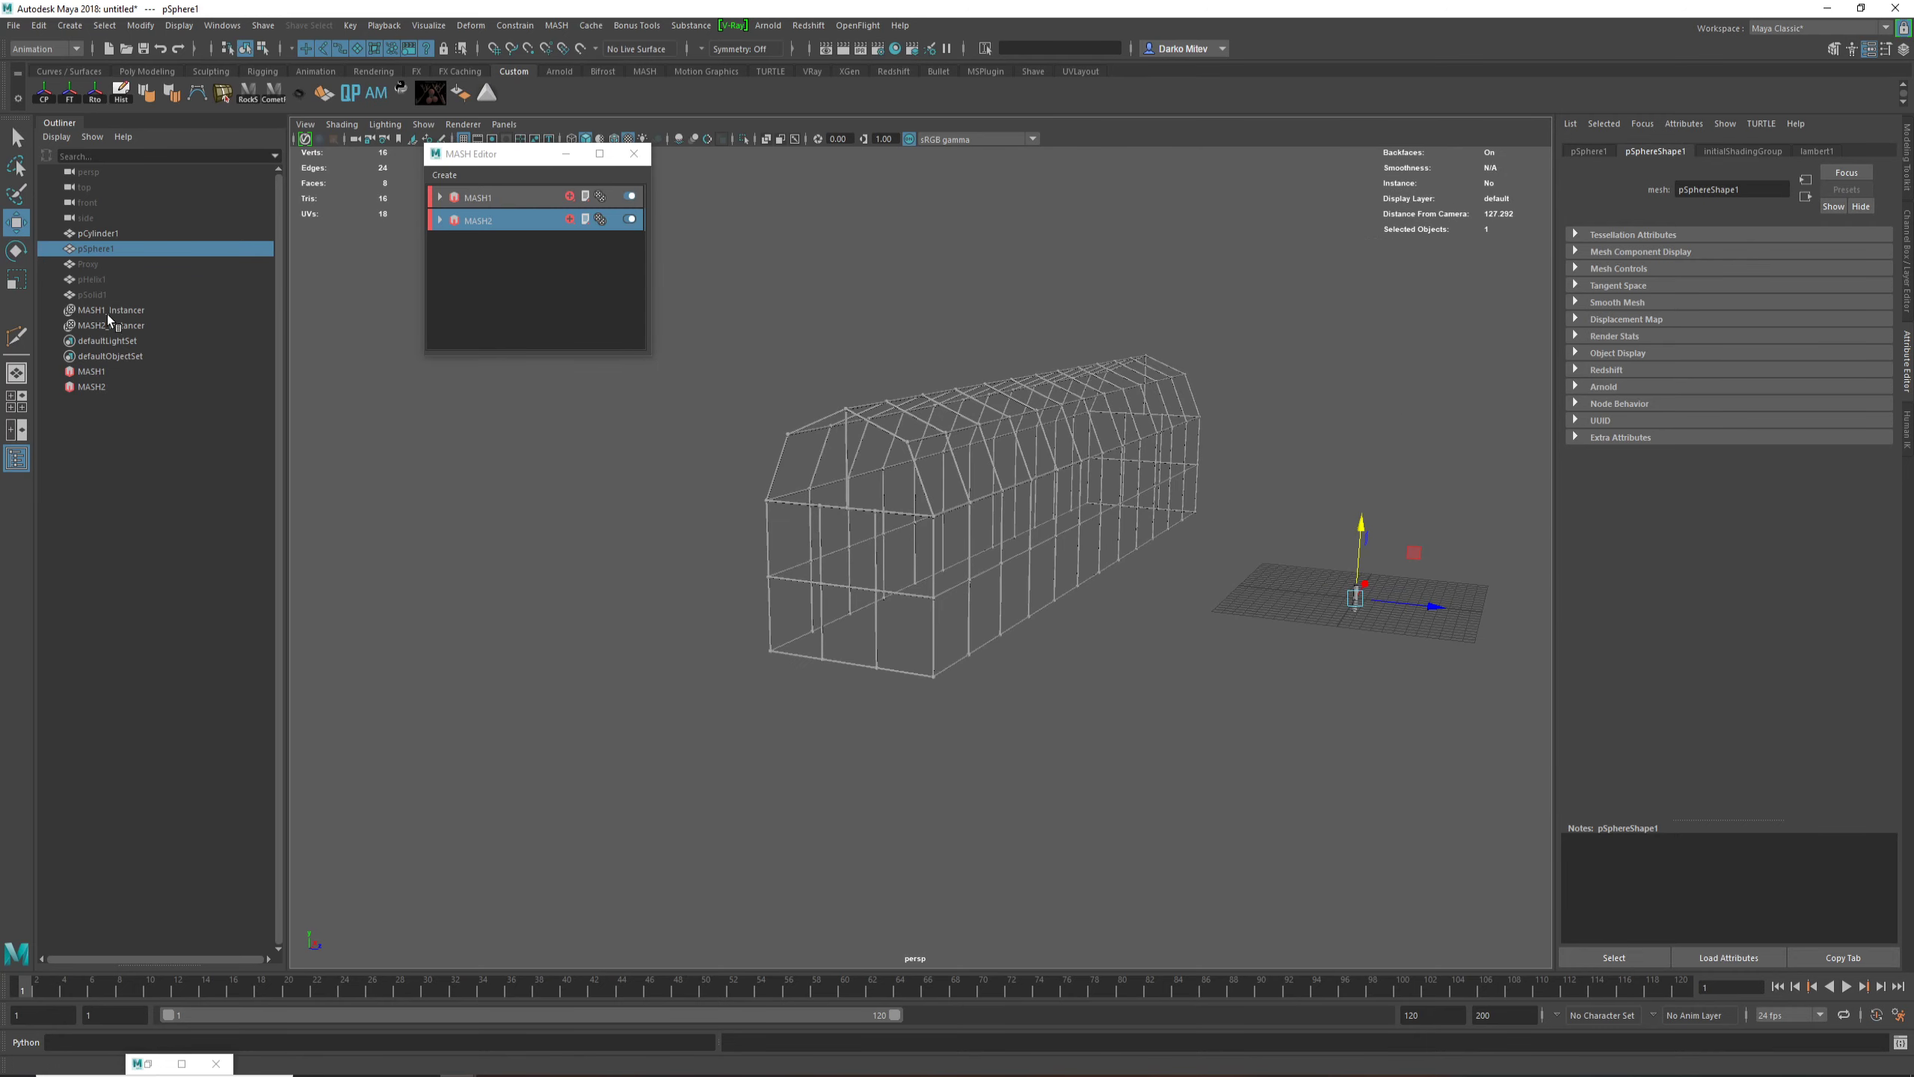
# Step: Unhide the barn-shaped Proxy mesh and display it as a shaded surface over the framework
pyautogui.click(98, 279)
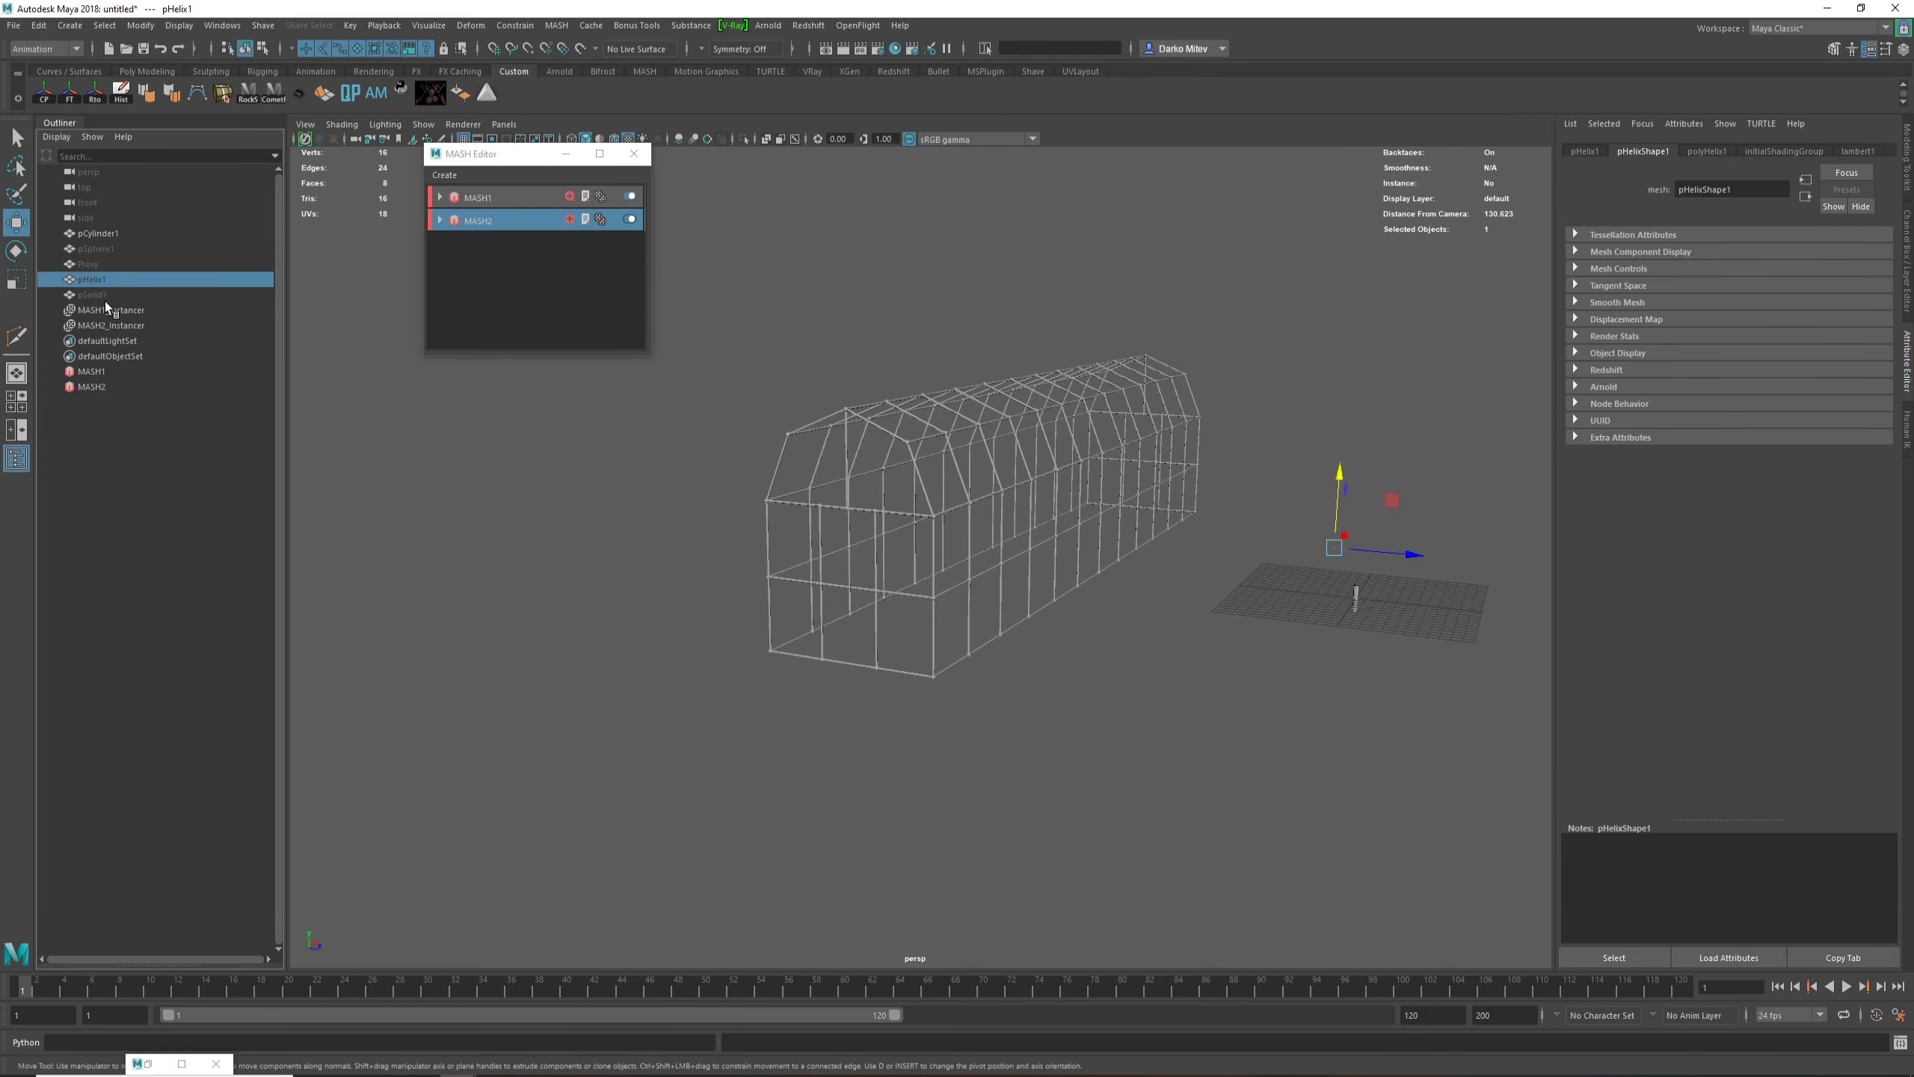
pyautogui.click(106, 264)
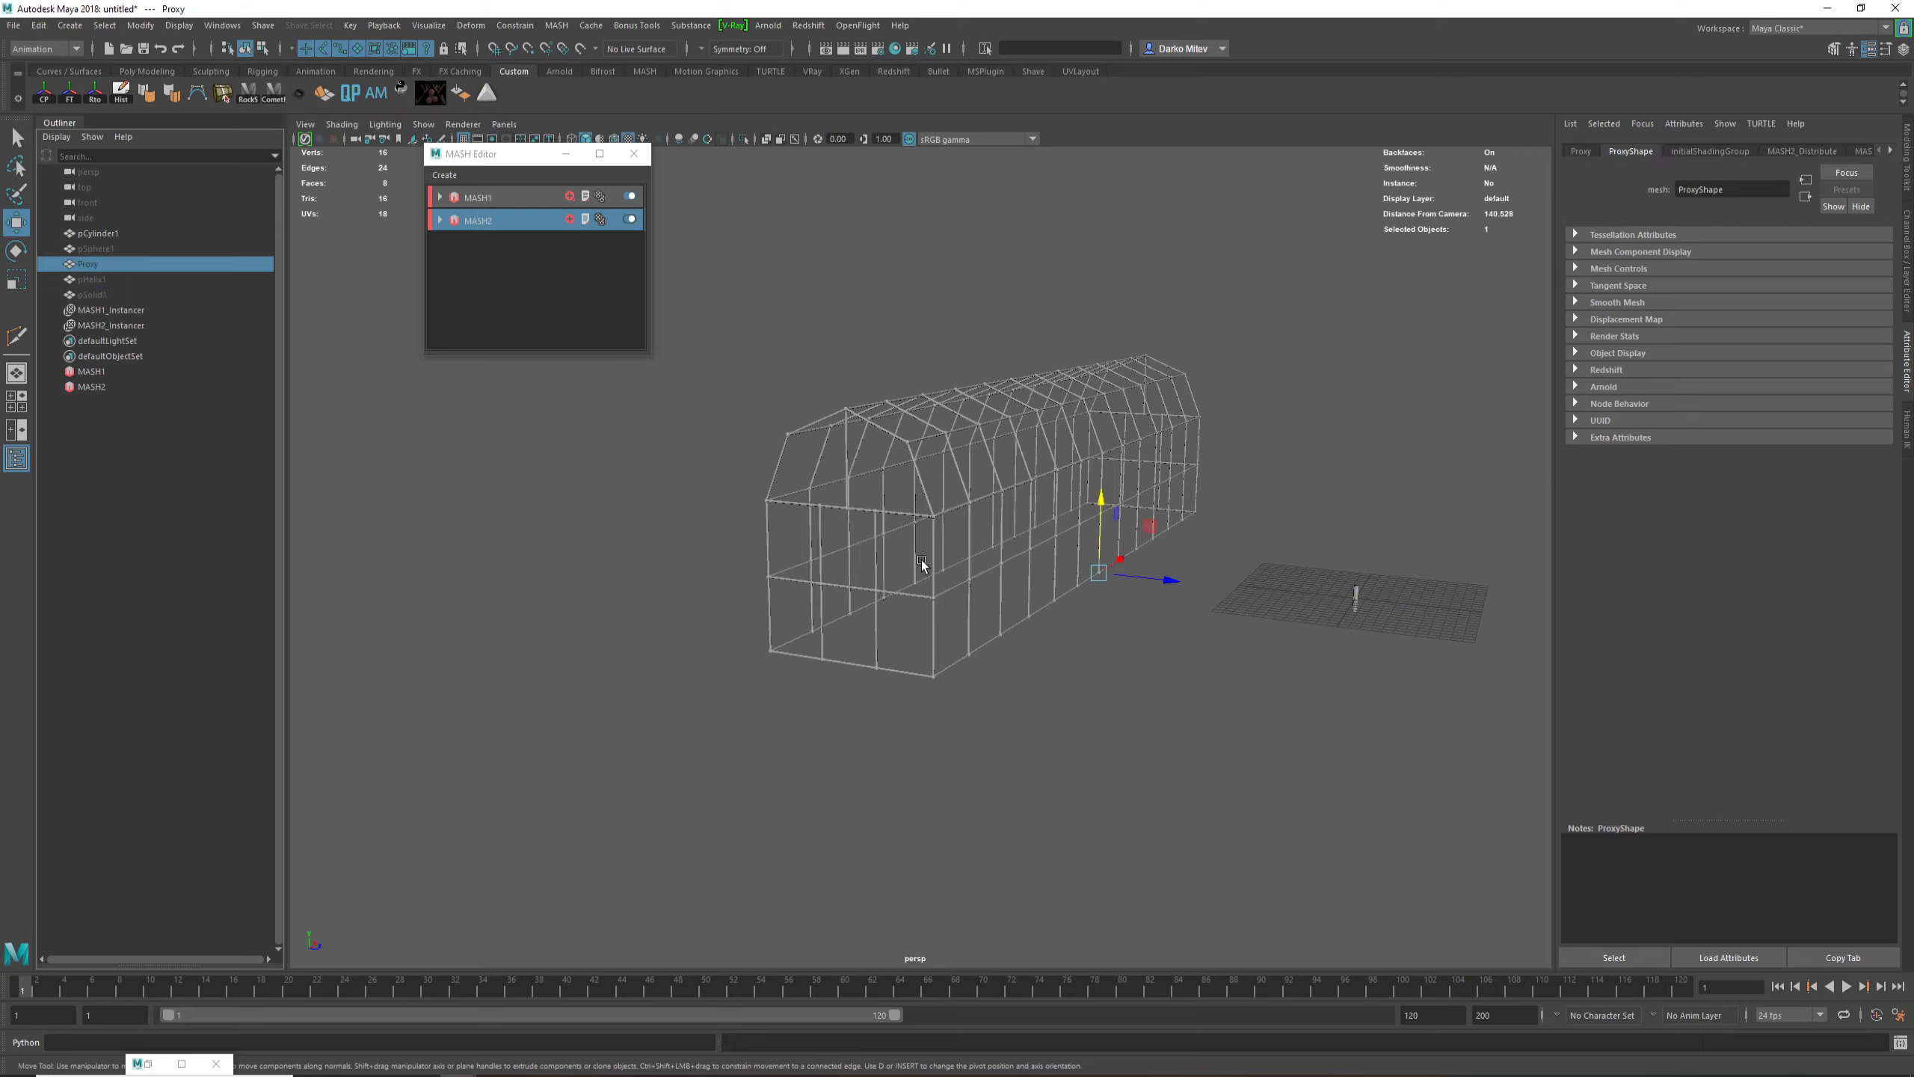
pyautogui.press('5')
pyautogui.keyDown('alt'); pyautogui.moveTo(966, 590); pyautogui.dragTo(694, 521); pyautogui.keyUp('alt')
pyautogui.click(777, 524)
pyautogui.keyDown('alt'); pyautogui.moveTo(694, 521); pyautogui.dragTo(899, 592, button='middle'); pyautogui.keyUp('alt')
# Step: Select all faces on the Proxy mesh's end wall and extrude them outward to add another section to the barn's length
pyautogui.moveTo(850, 476); pyautogui.dragTo(932, 703)
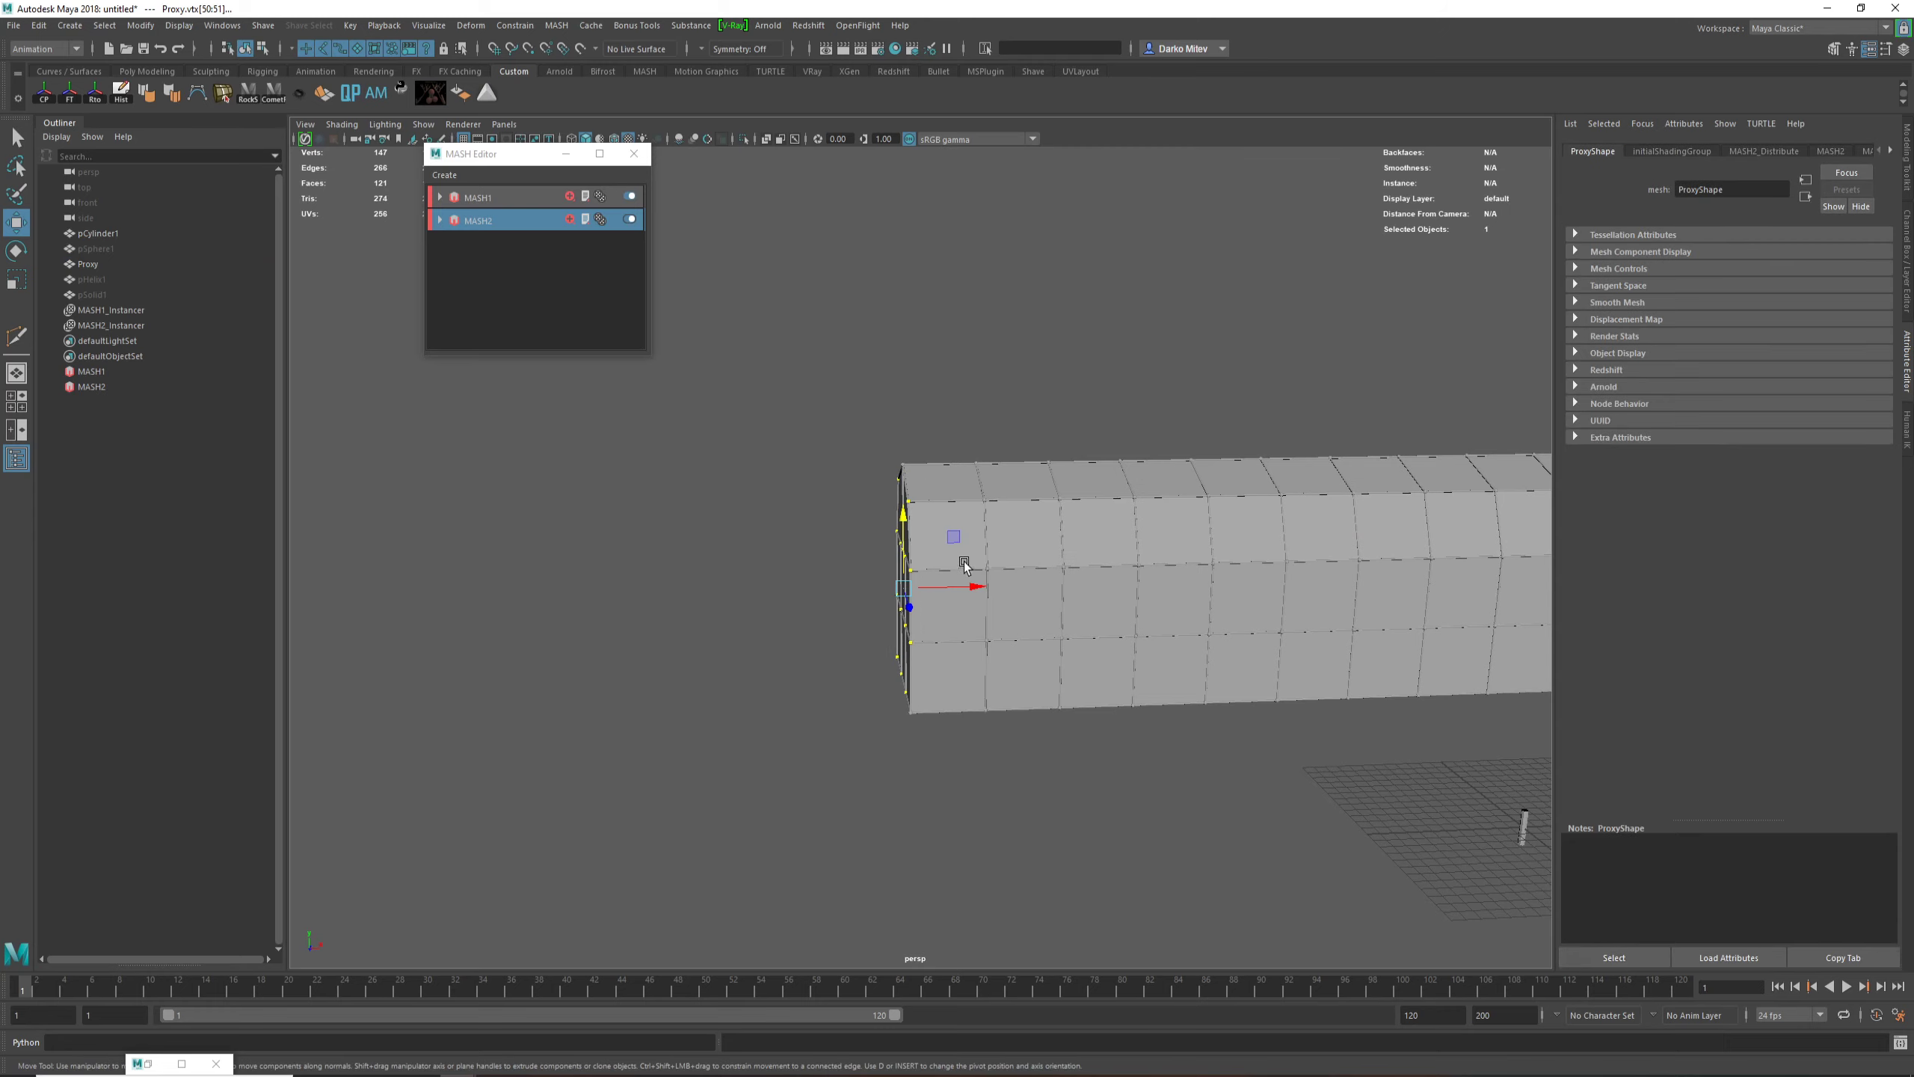
pyautogui.click(932, 533)
pyautogui.click(931, 534)
pyautogui.hotkey('ctrl', '1')
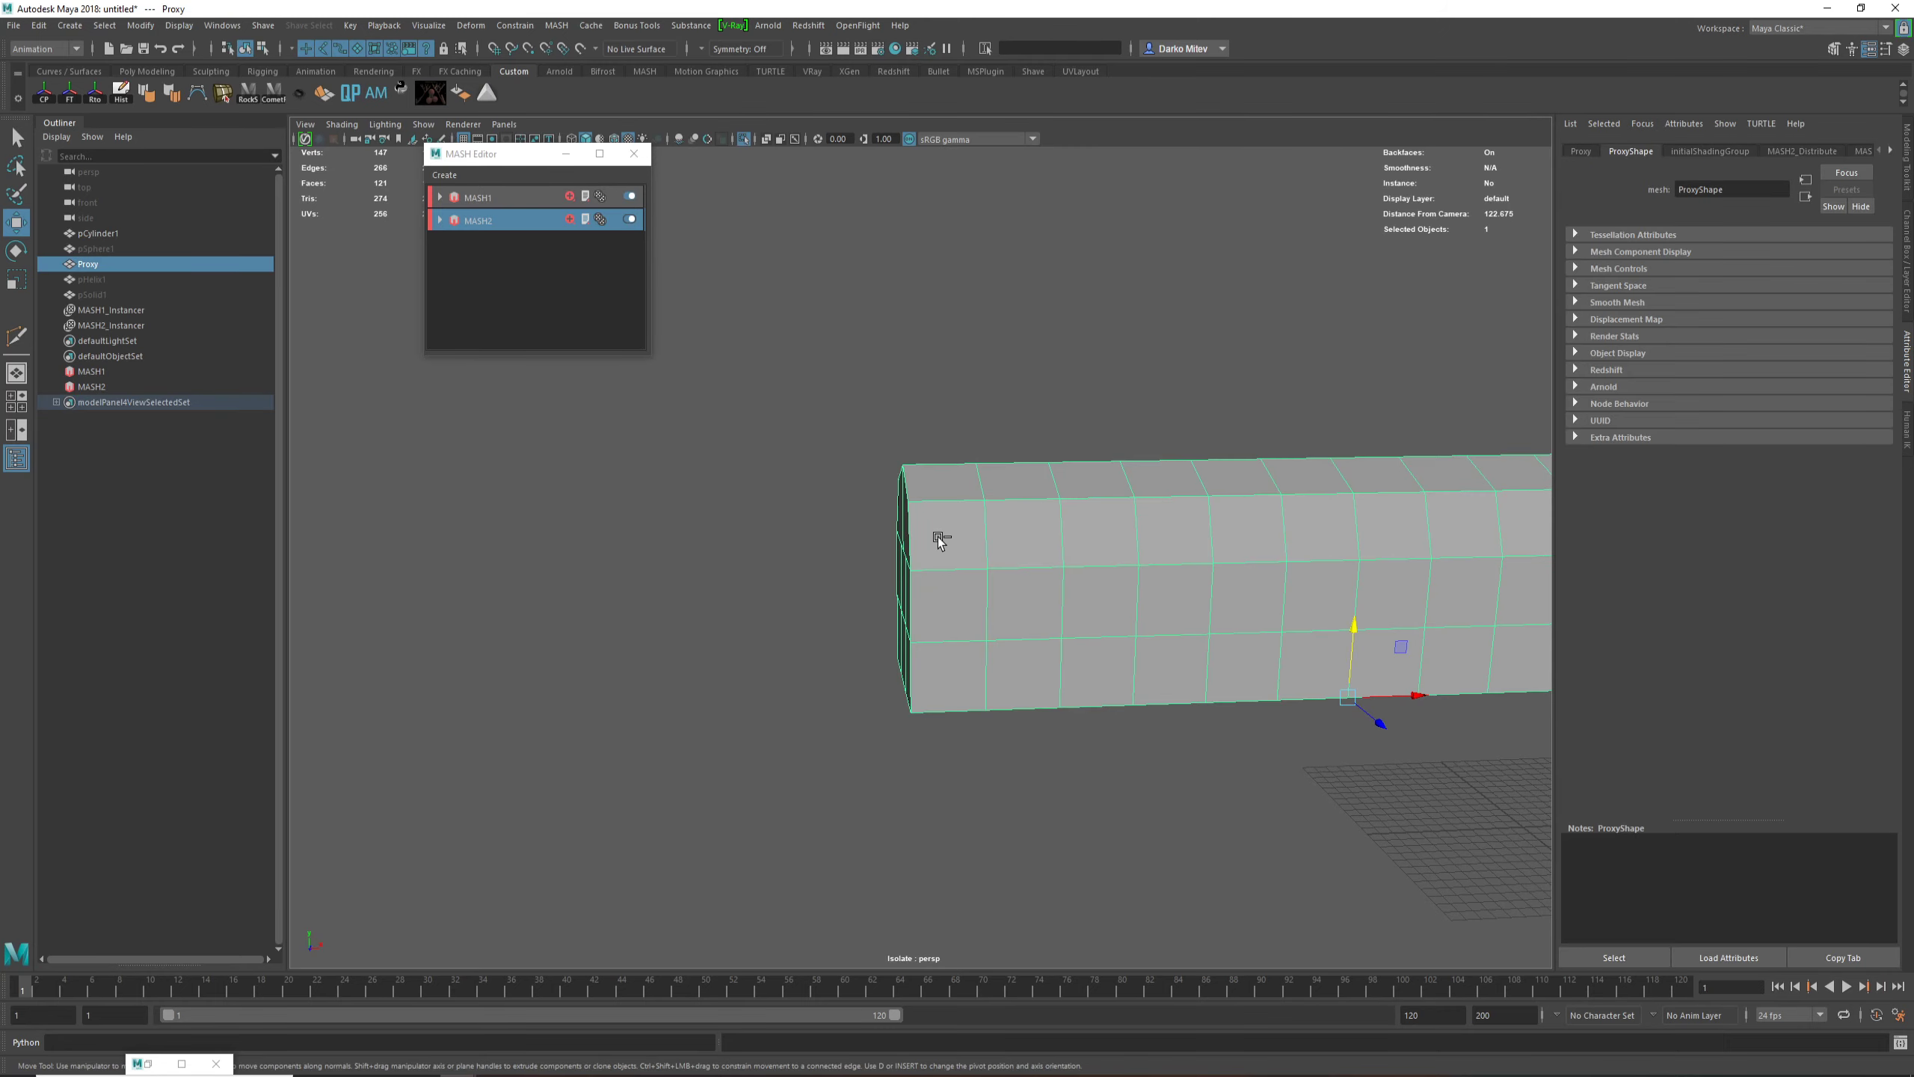
pyautogui.press('F11')
pyautogui.moveTo(861, 422); pyautogui.dragTo(922, 746)
pyautogui.hotkey('ctrl', '1')
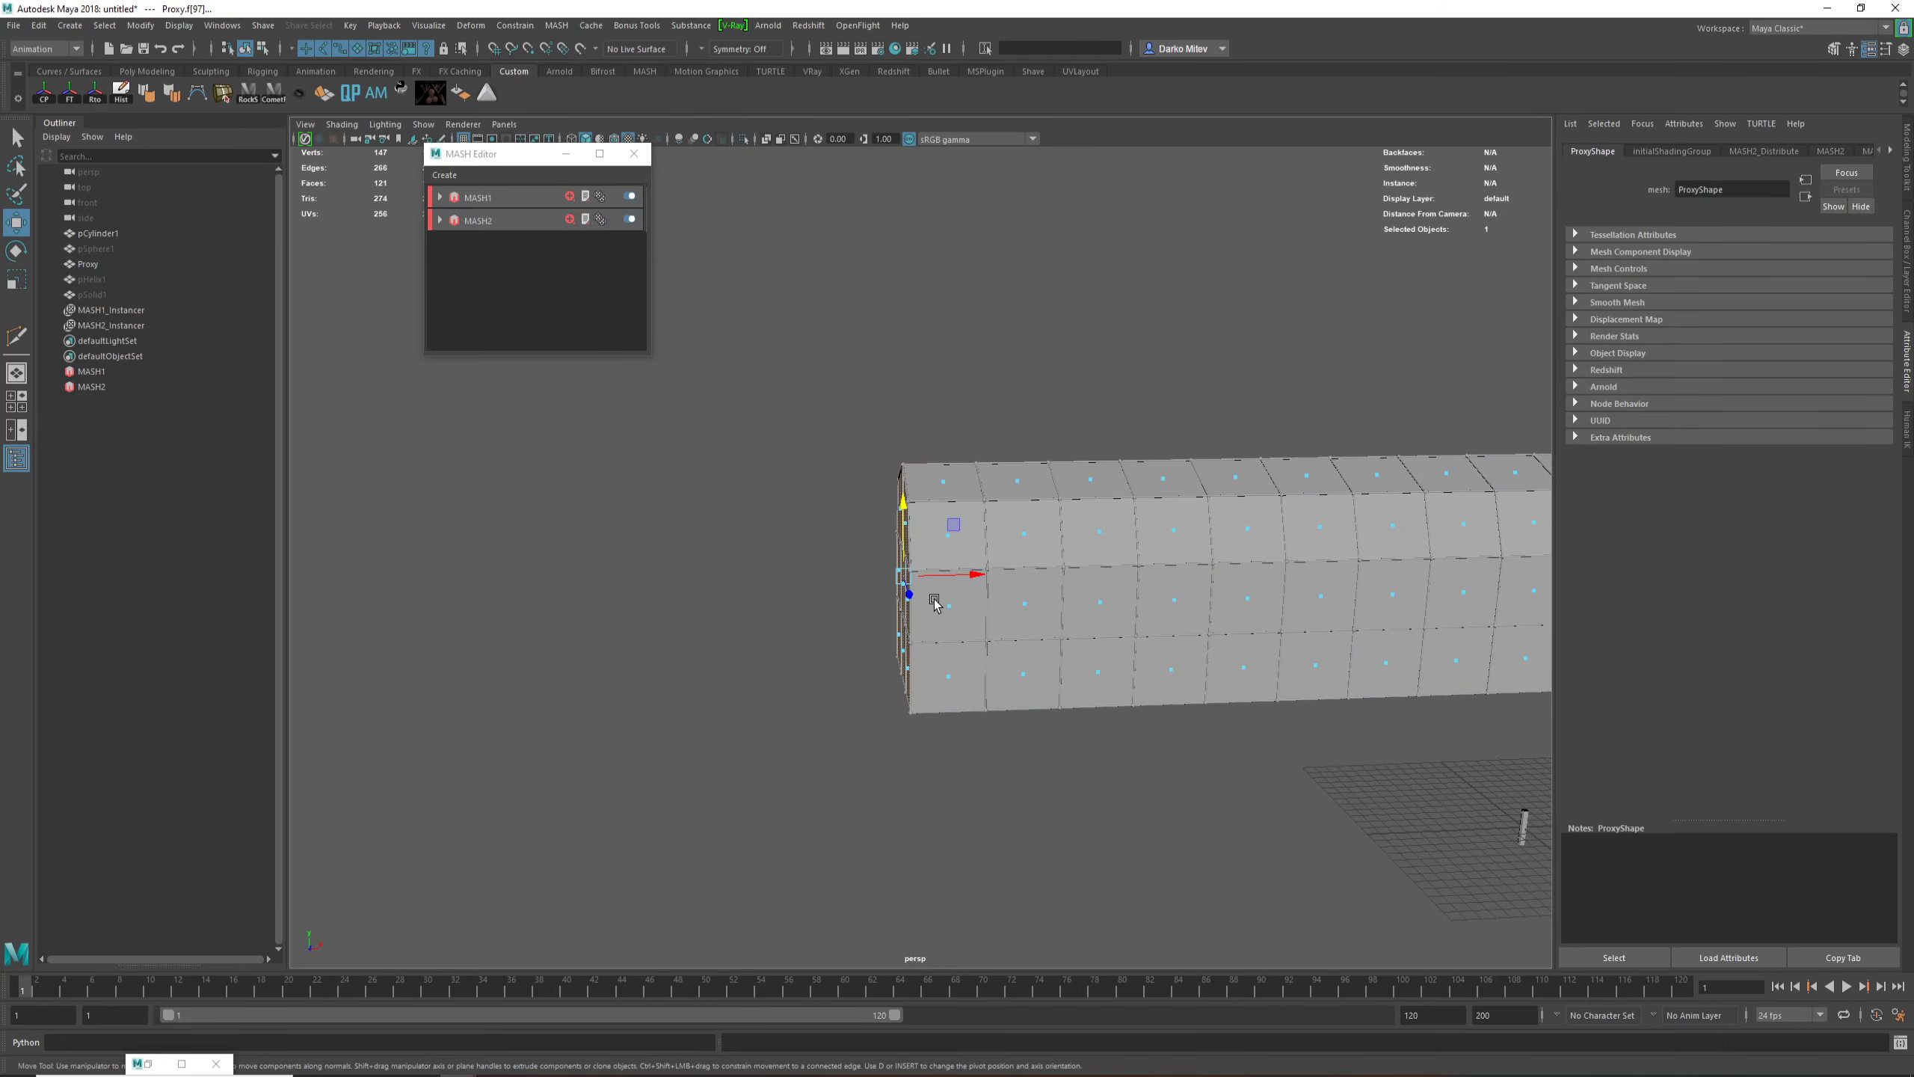
pyautogui.keyDown('shift'); pyautogui.moveTo(958, 578); pyautogui.dragTo(902, 587); pyautogui.keyUp('shift')
pyautogui.keyDown('alt'); pyautogui.moveTo(921, 602); pyautogui.dragTo(1166, 744, button='right'); pyautogui.keyUp('alt')
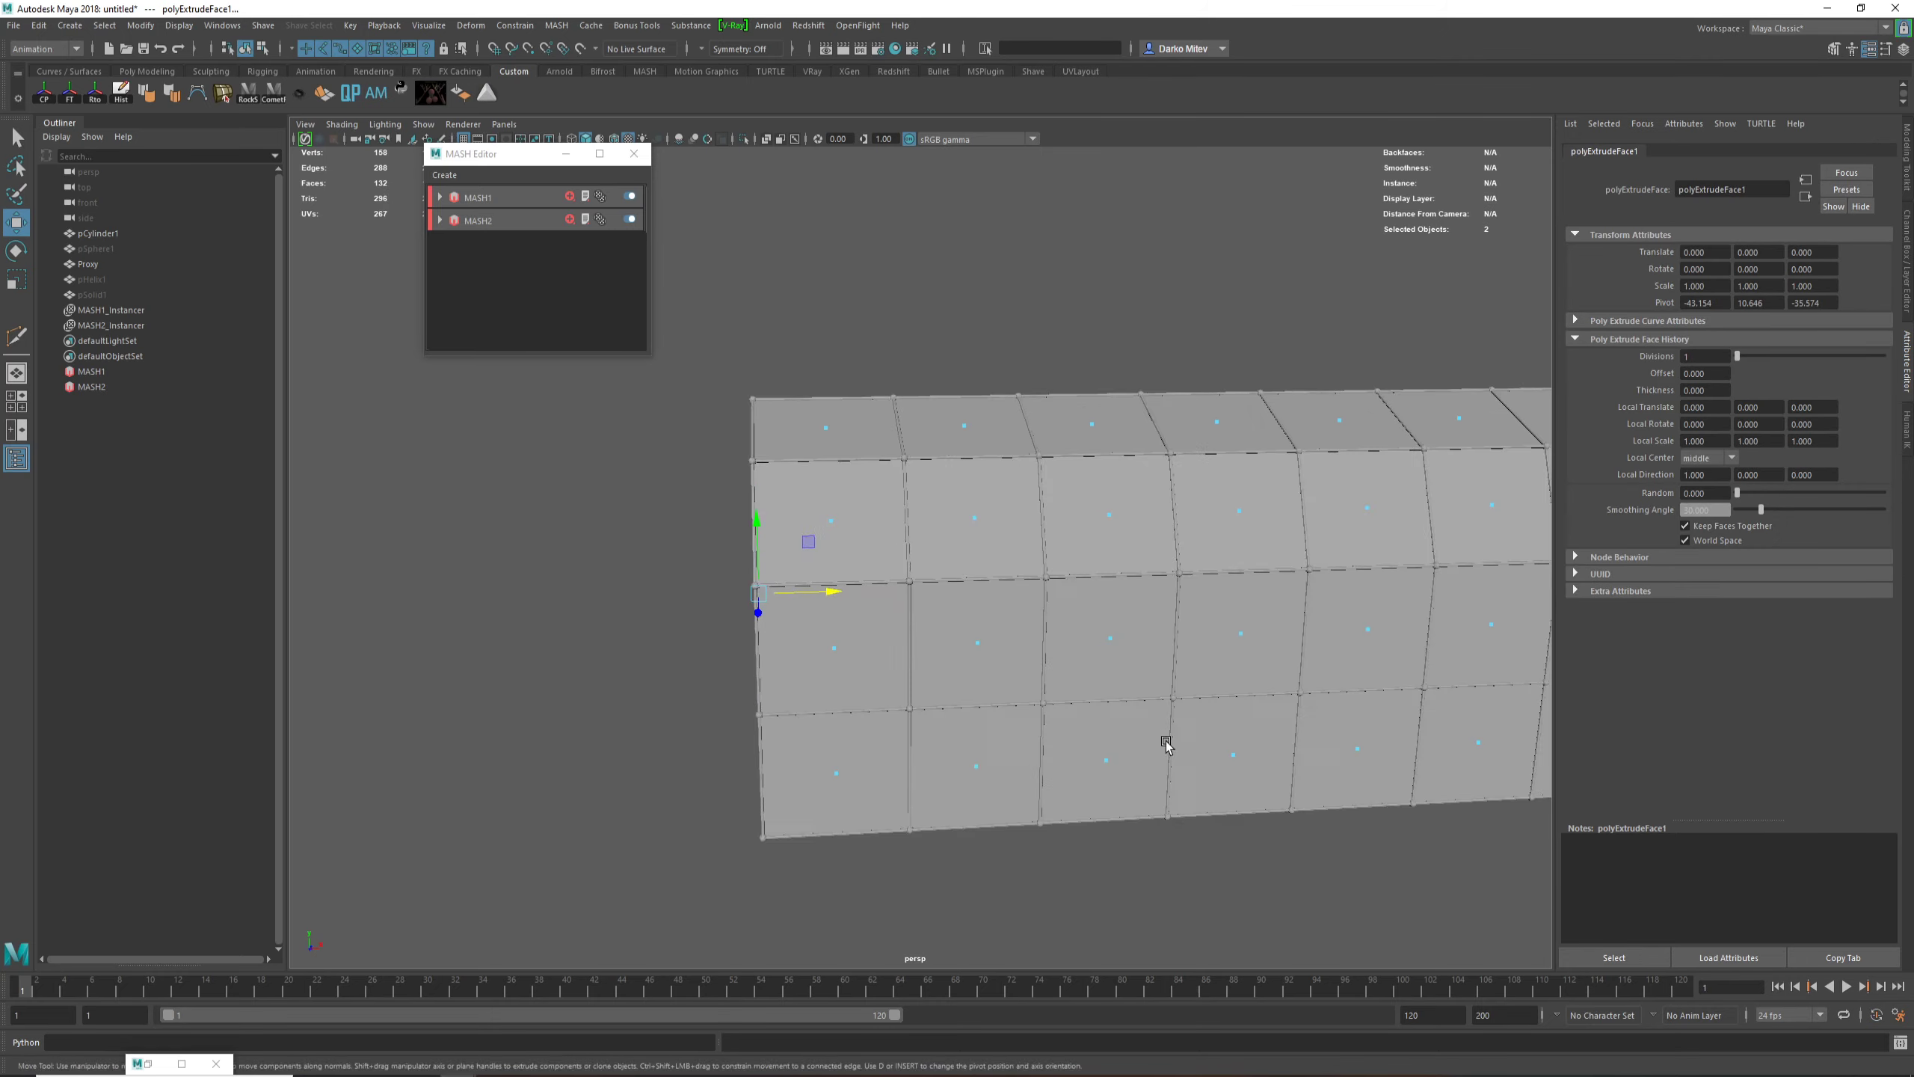
pyautogui.keyDown('alt'); pyautogui.moveTo(1167, 744); pyautogui.dragTo(1236, 777); pyautogui.keyUp('alt')
pyautogui.keyDown('alt'); pyautogui.moveTo(1236, 777); pyautogui.dragTo(1297, 842, button='right'); pyautogui.keyUp('alt')
# Step: Raise the bottom edge of the extruded end wall so the new section's underside slopes, and return to object mode
pyautogui.keyDown('alt'); pyautogui.moveTo(1029, 671); pyautogui.dragTo(931, 664, button='right'); pyautogui.keyUp('alt')
pyautogui.keyDown('alt'); pyautogui.moveTo(931, 664); pyautogui.dragTo(1103, 620); pyautogui.keyUp('alt')
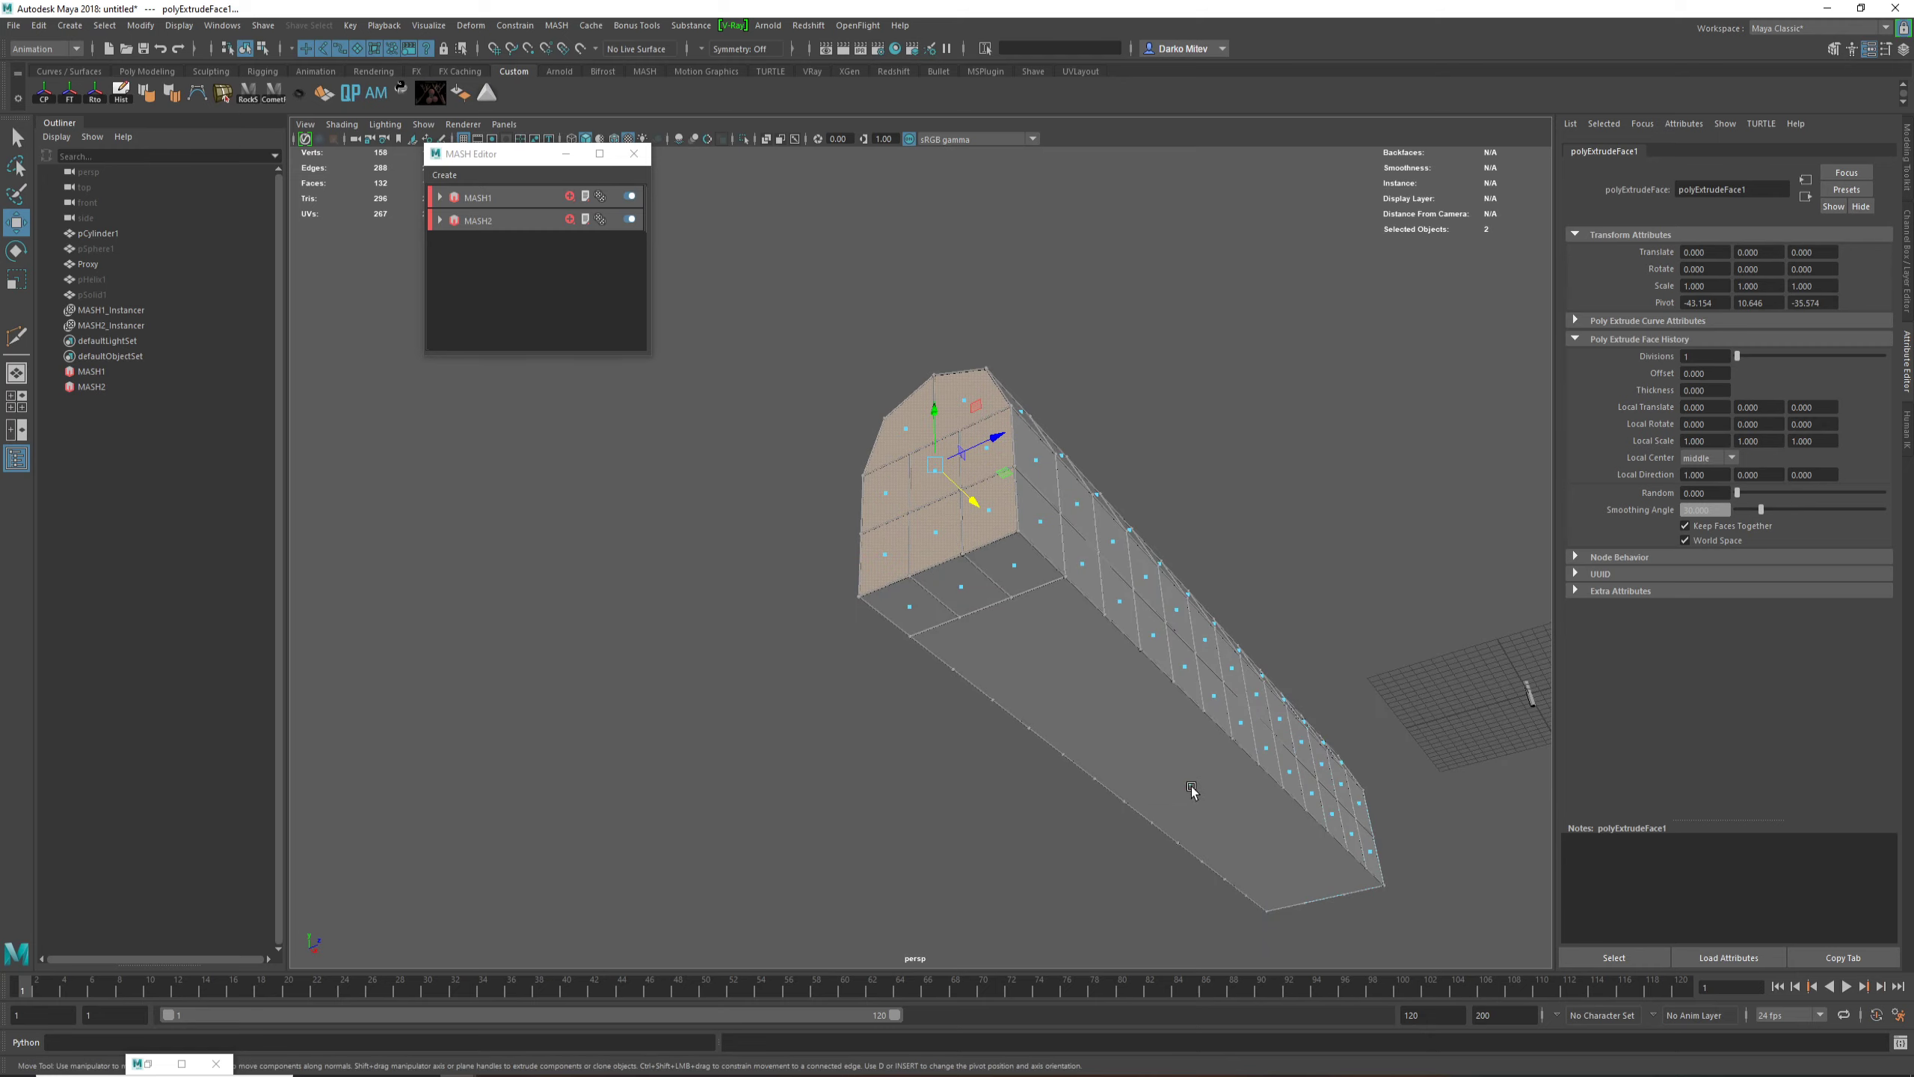
pyautogui.click(1189, 784)
pyautogui.moveTo(1182, 716); pyautogui.dragTo(997, 590)
pyautogui.press('F8')
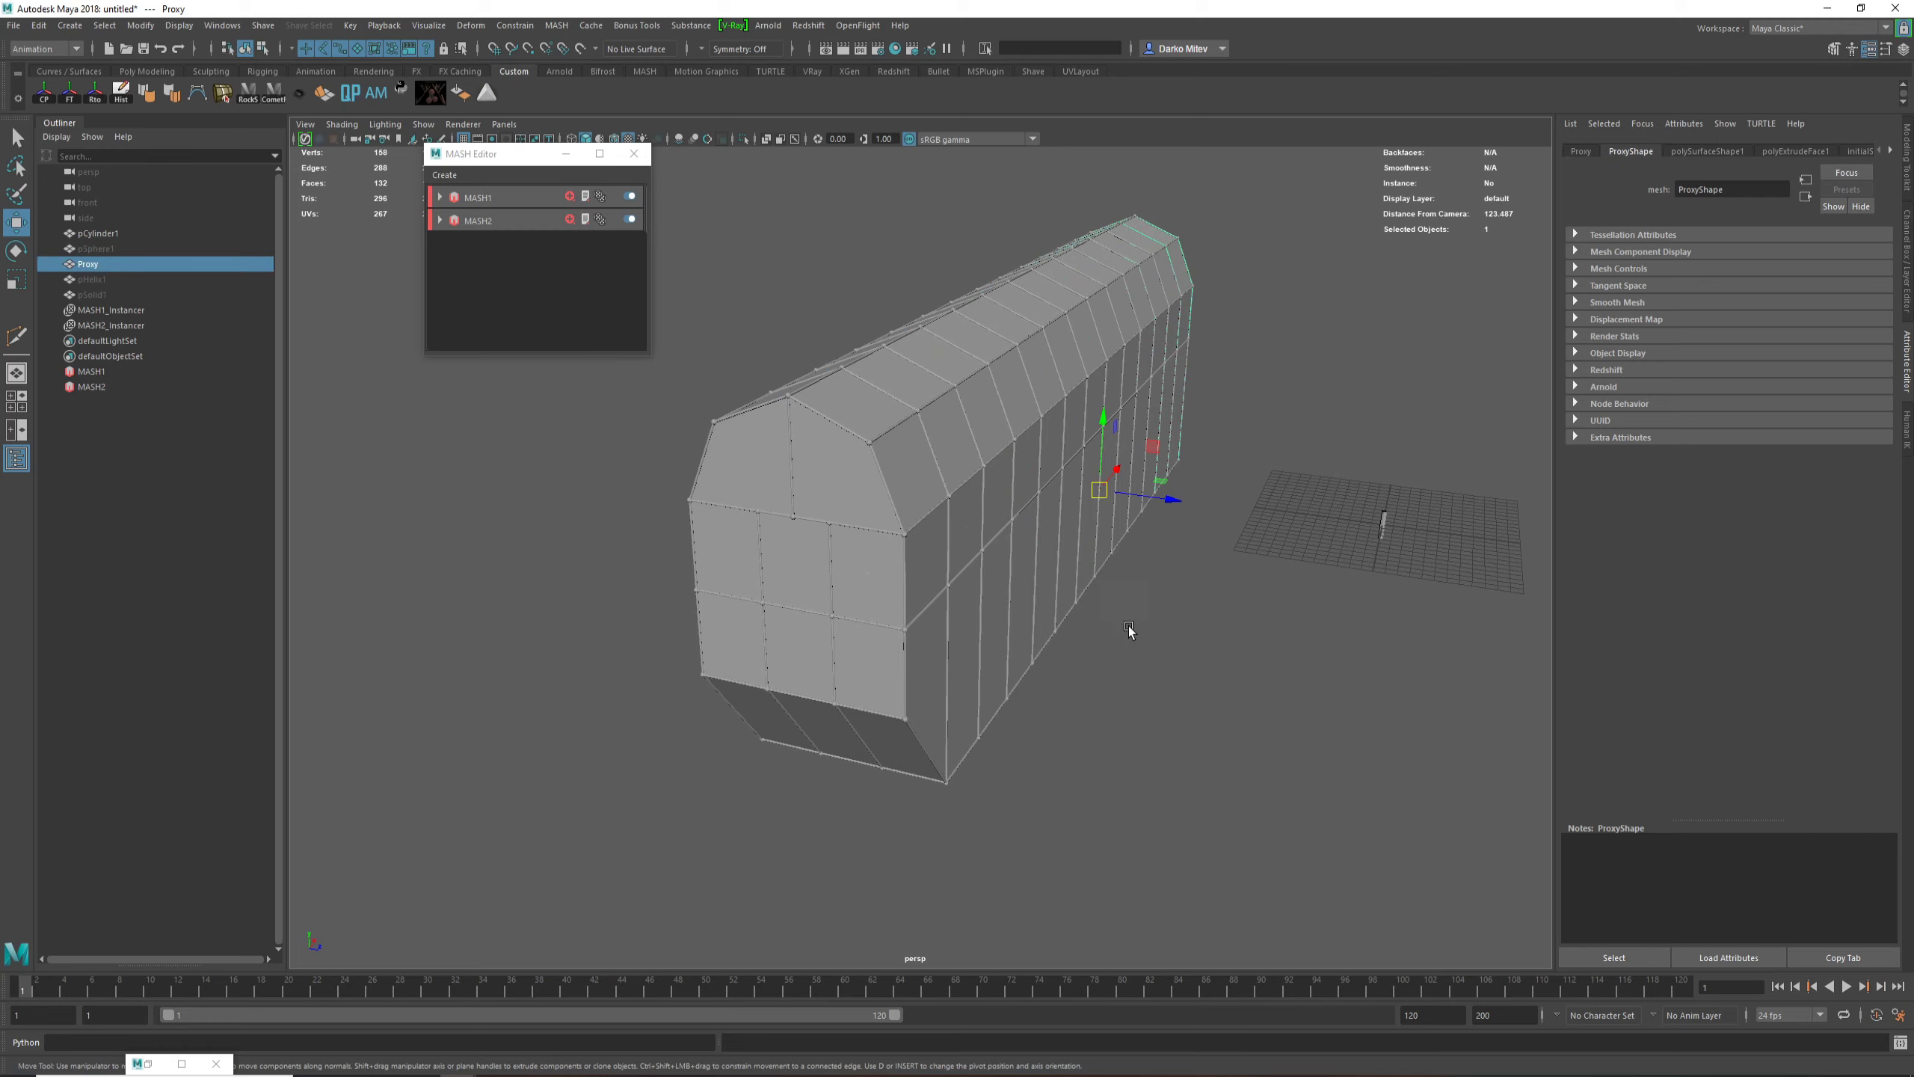
# Step: Assign a new Blinn material to the Proxy mesh, increase its transparency until the framework shows through, and deselect the mesh
pyautogui.moveTo(960, 631); pyautogui.dragTo(1055, 964, button='right')
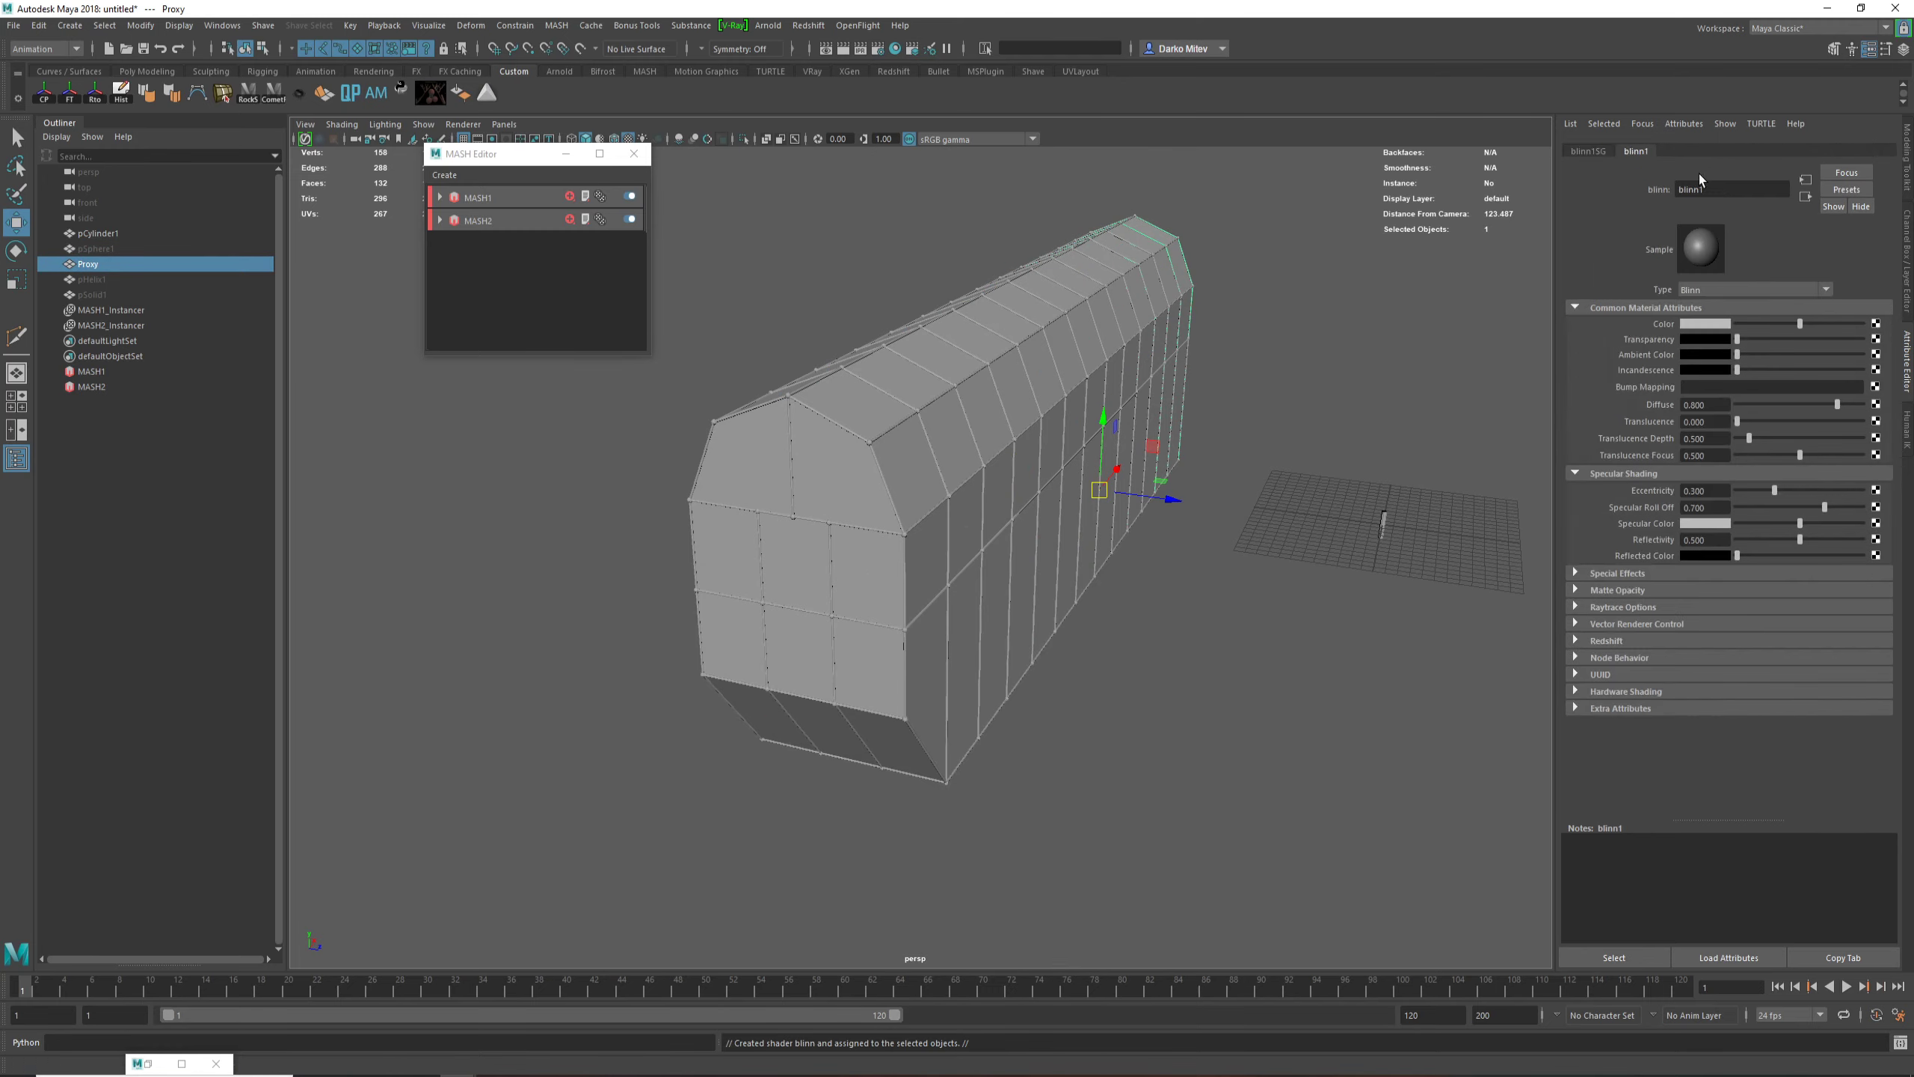
pyautogui.moveTo(1739, 339); pyautogui.dragTo(1813, 350)
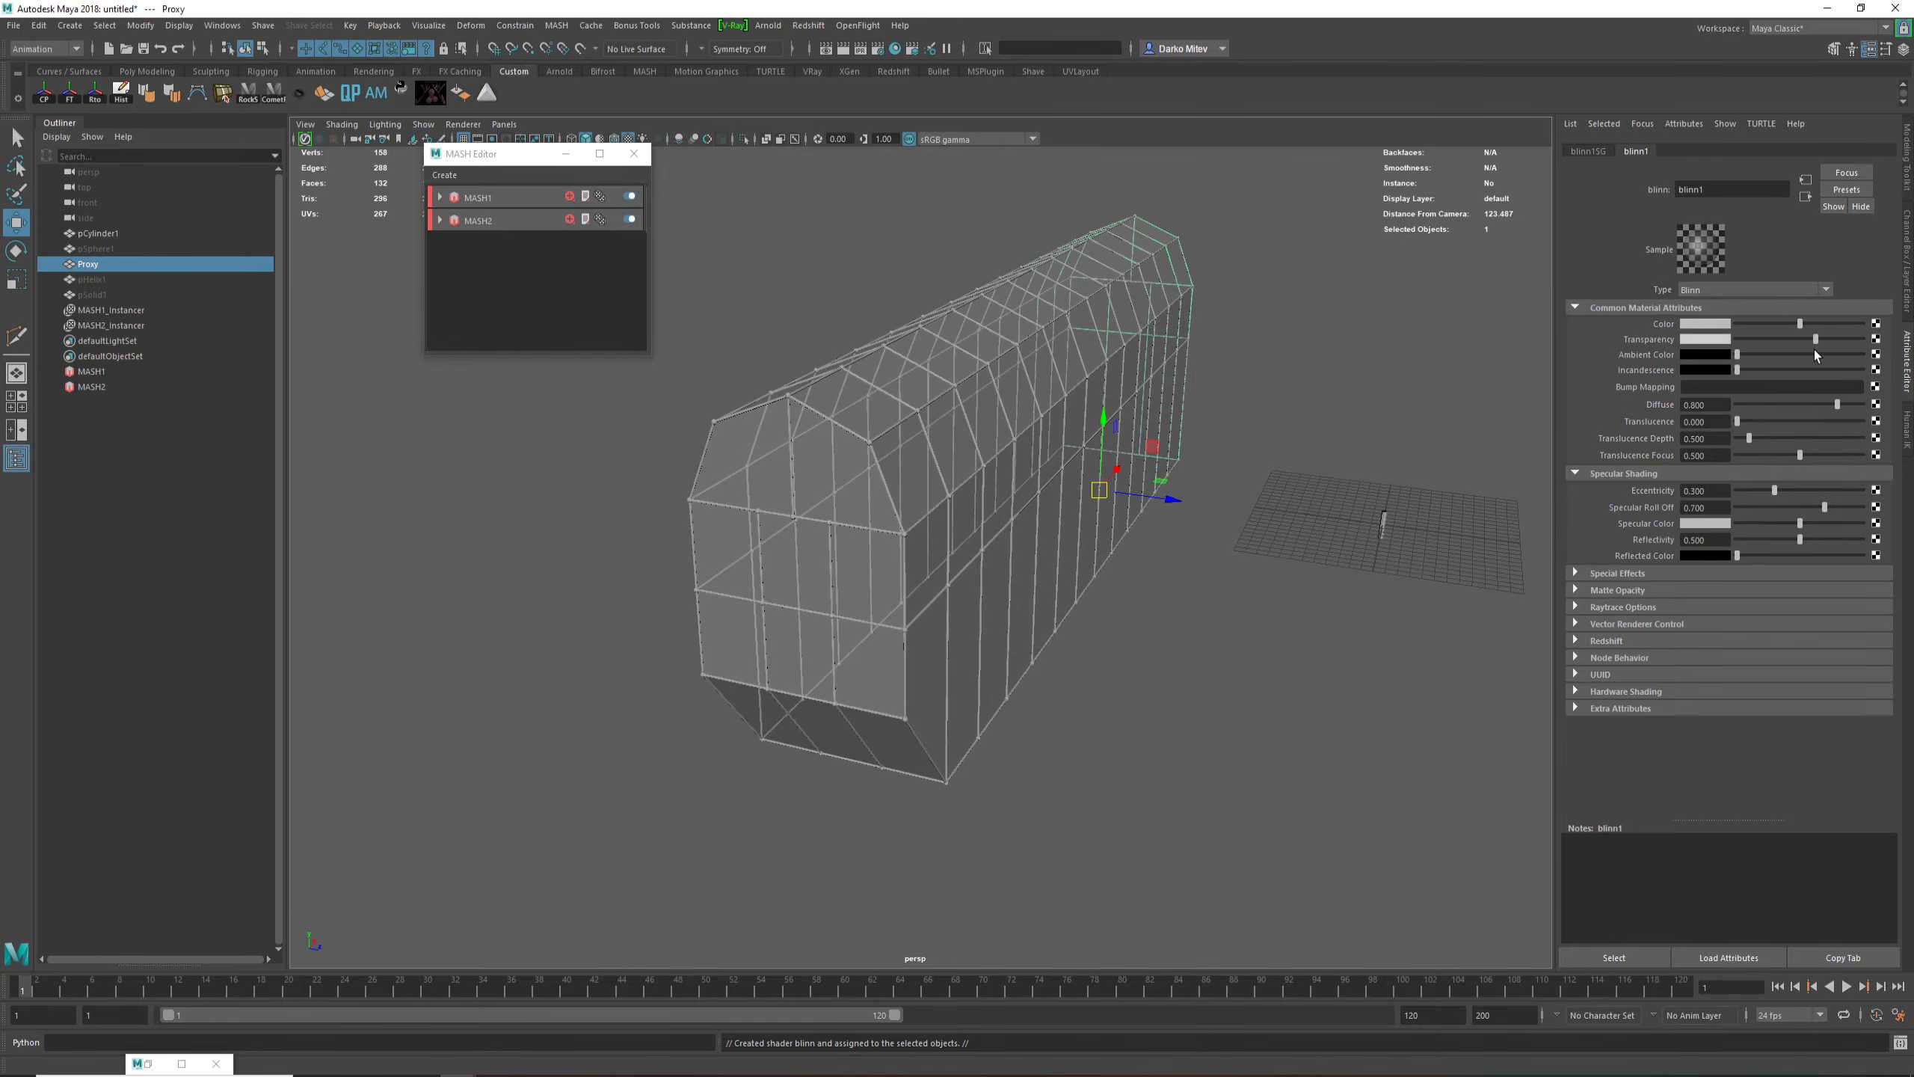
pyautogui.click(1119, 452)
pyautogui.keyDown('alt'); pyautogui.moveTo(1123, 458); pyautogui.dragTo(1071, 459); pyautogui.keyUp('alt')
pyautogui.click(1099, 713)
# Step: Inspect the barn framework through the transparent Proxy mesh from all sides, including the extruded end section
pyautogui.keyDown('alt'); pyautogui.moveTo(700, 716); pyautogui.dragTo(1063, 716); pyautogui.keyUp('alt')
pyautogui.keyDown('alt'); pyautogui.moveTo(1062, 717); pyautogui.dragTo(970, 667, button='right'); pyautogui.keyUp('alt')
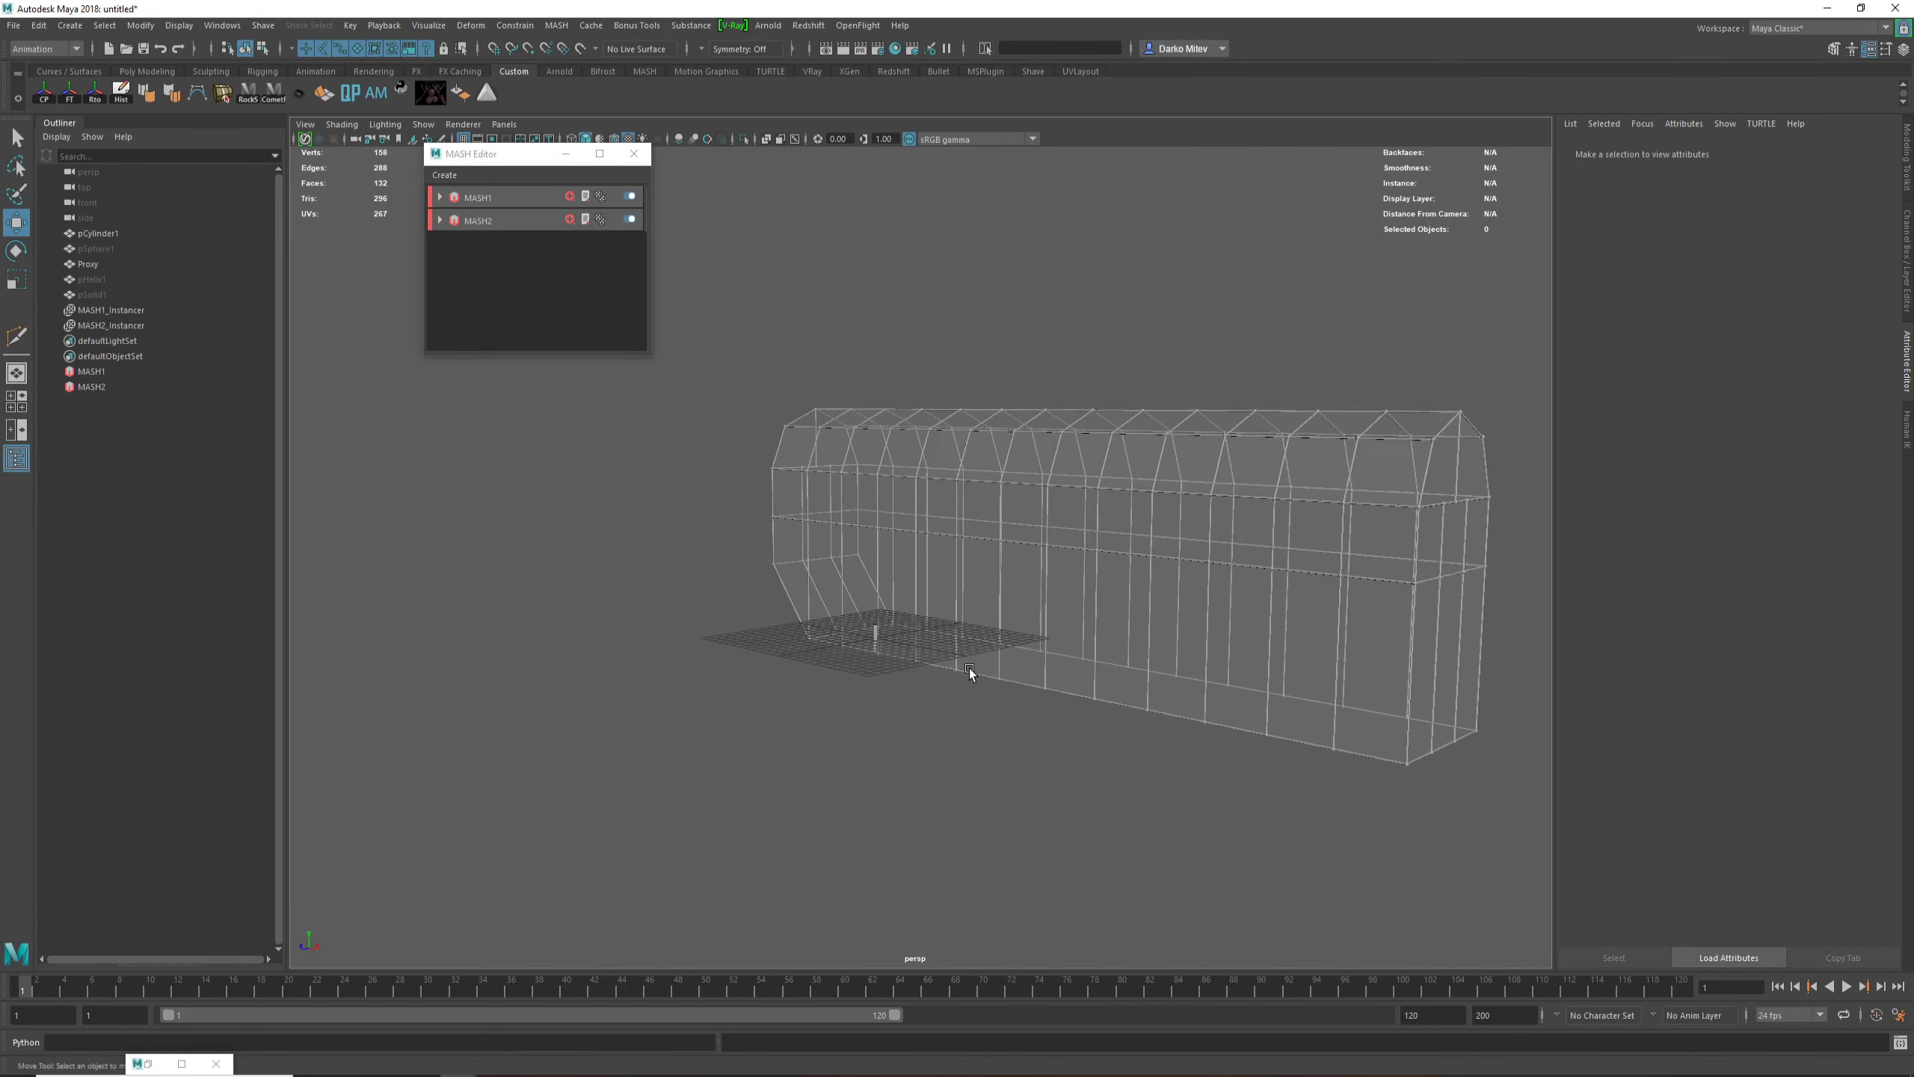
pyautogui.keyDown('alt'); pyautogui.moveTo(969, 667); pyautogui.dragTo(701, 619, button='middle'); pyautogui.keyUp('alt')
pyautogui.keyDown('alt'); pyautogui.moveTo(852, 656); pyautogui.dragTo(1070, 713, button='right'); pyautogui.keyUp('alt')
pyautogui.keyDown('alt'); pyautogui.moveTo(1070, 712); pyautogui.dragTo(976, 698); pyautogui.keyUp('alt')
pyautogui.keyDown('alt'); pyautogui.moveTo(1015, 718); pyautogui.dragTo(1116, 741, button='middle'); pyautogui.keyUp('alt')
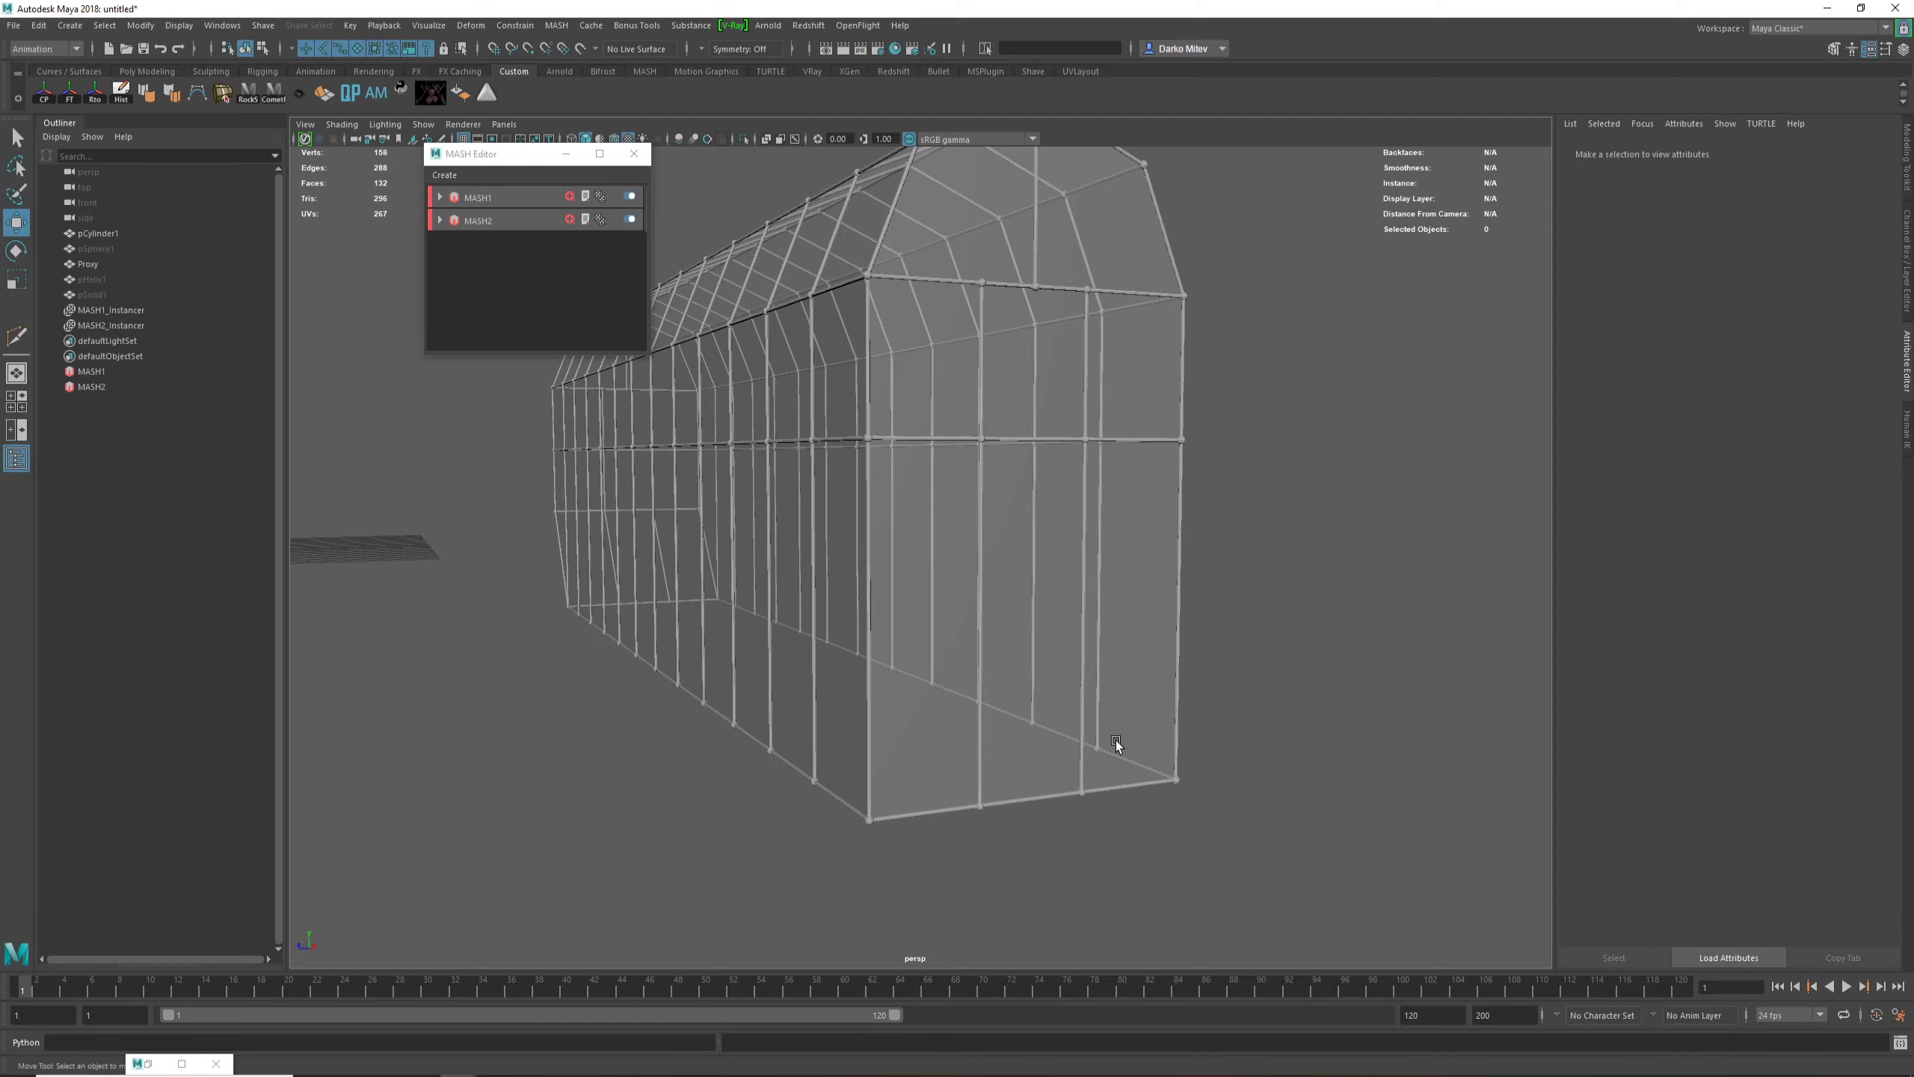
pyautogui.keyDown('alt'); pyautogui.moveTo(912, 640); pyautogui.dragTo(1130, 652); pyautogui.keyUp('alt')
pyautogui.keyDown('alt'); pyautogui.moveTo(1253, 692); pyautogui.dragTo(1025, 664, button='right'); pyautogui.keyUp('alt')
pyautogui.keyDown('alt'); pyautogui.moveTo(1025, 664); pyautogui.dragTo(1252, 658); pyautogui.keyUp('alt')
pyautogui.keyDown('alt'); pyautogui.moveTo(1253, 657); pyautogui.dragTo(1152, 737, button='middle'); pyautogui.keyUp('alt')
pyautogui.keyDown('alt'); pyautogui.moveTo(1152, 737); pyautogui.dragTo(1137, 786); pyautogui.keyUp('alt')
pyautogui.keyDown('alt'); pyautogui.moveTo(1136, 785); pyautogui.dragTo(1230, 773, button='middle'); pyautogui.keyUp('alt')
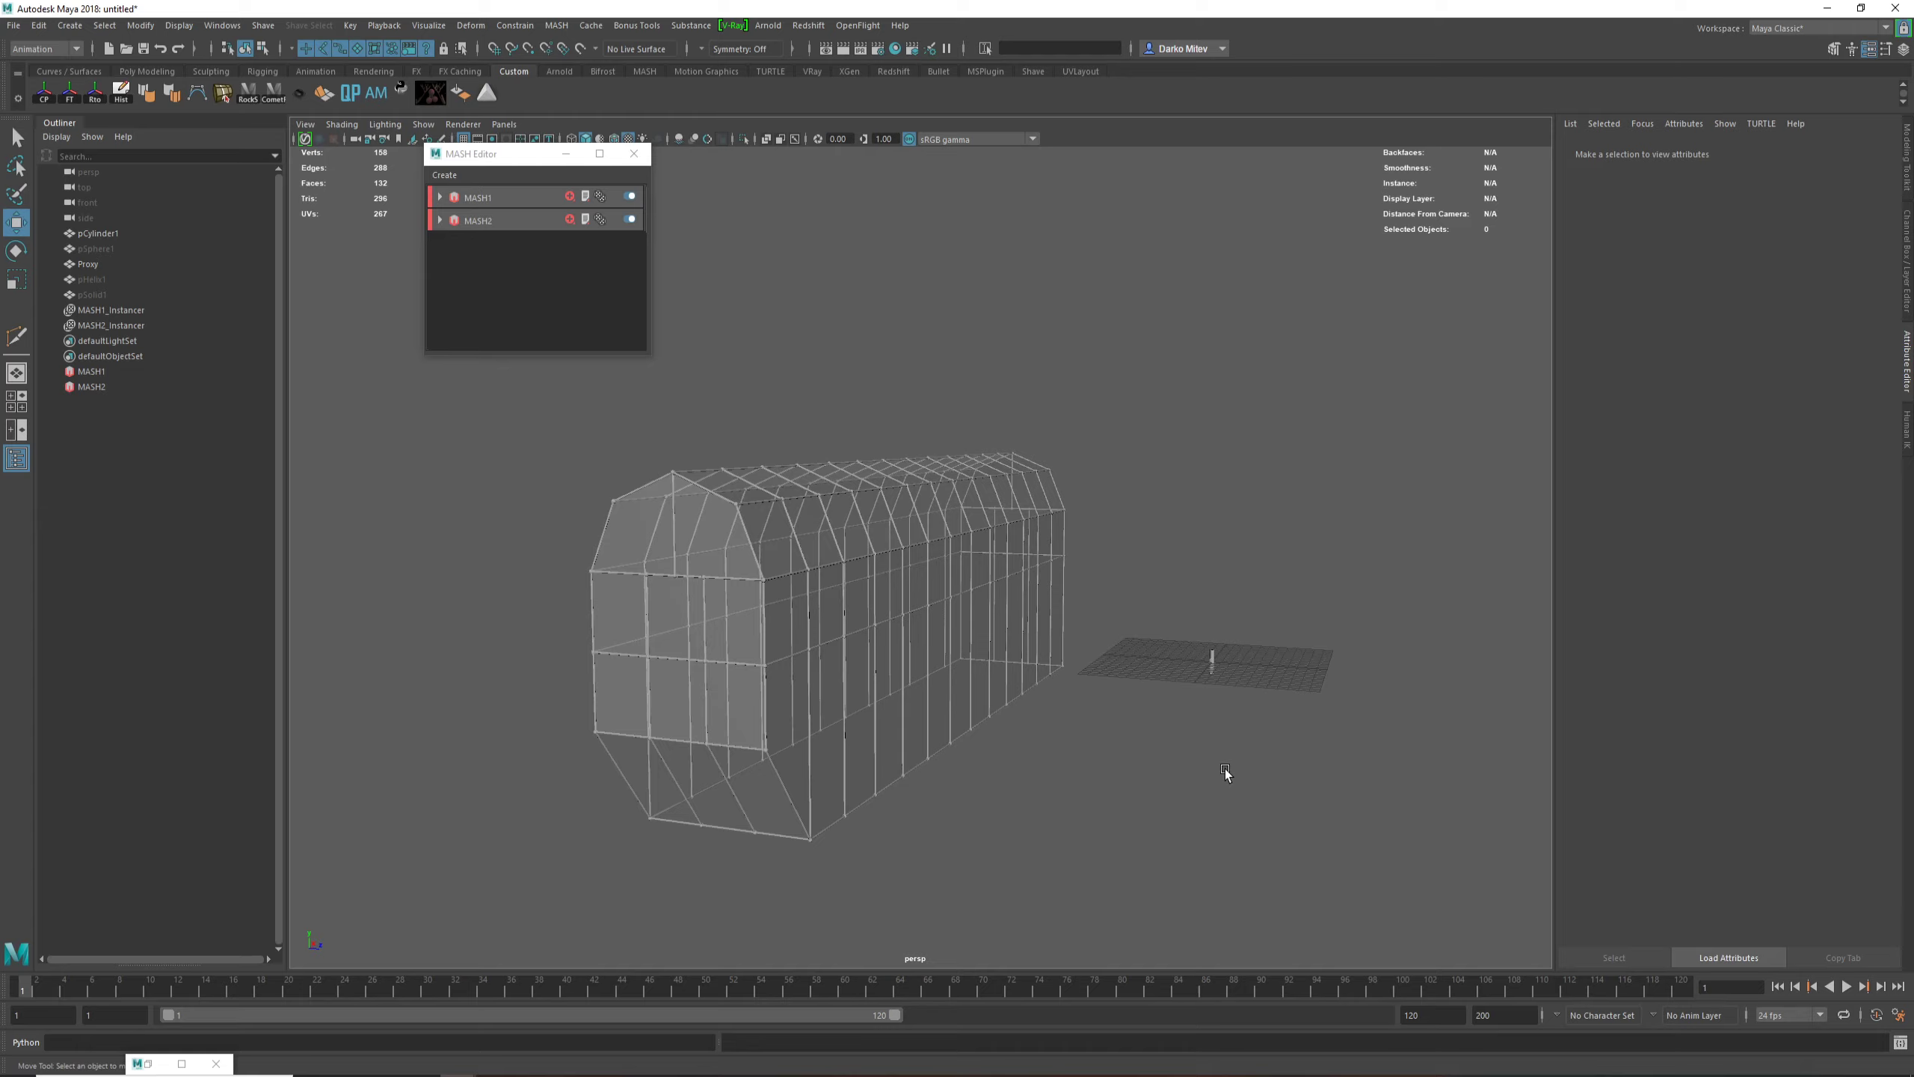